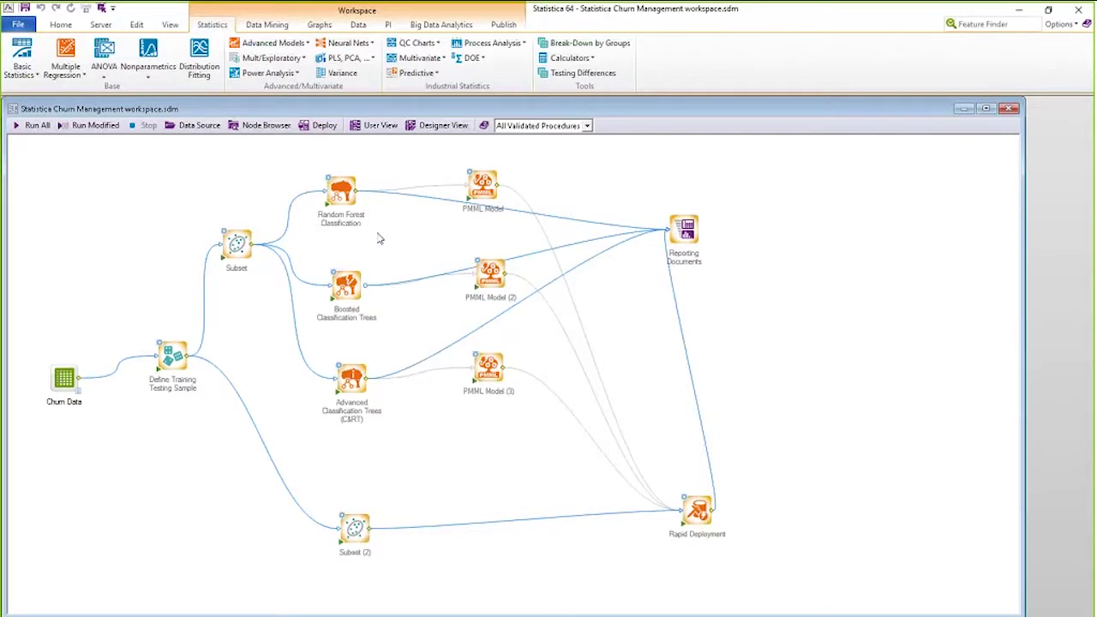
Open the Churn Data spreadsheet, enlarge it, and examine the Customerstatus values and all other variables before returning to the workspace
double_click(64, 378)
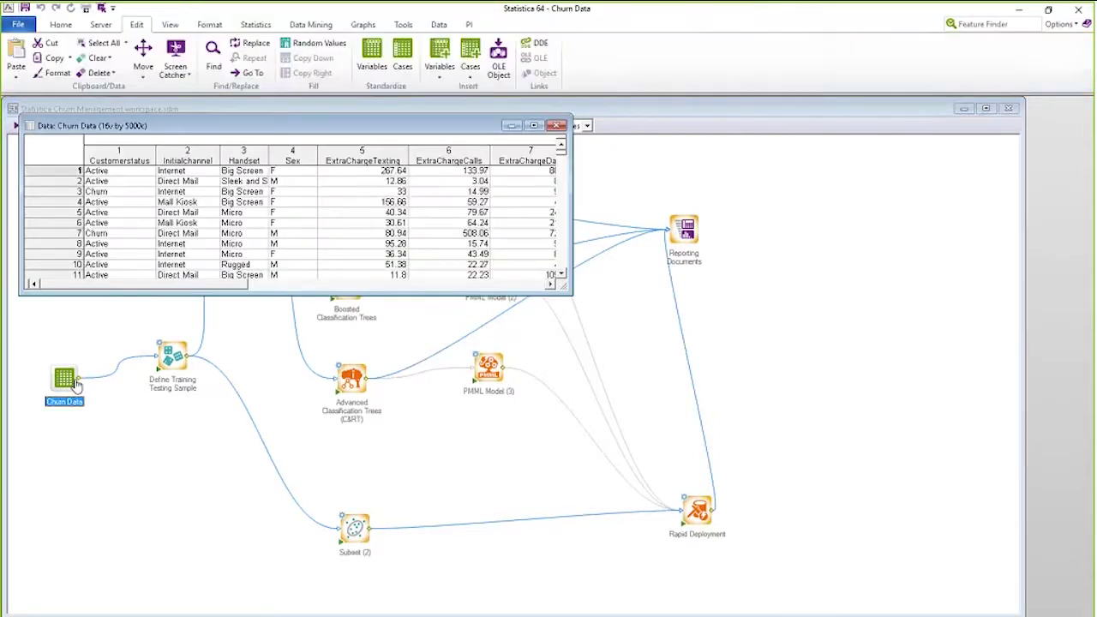
drag(566, 292, 854, 531)
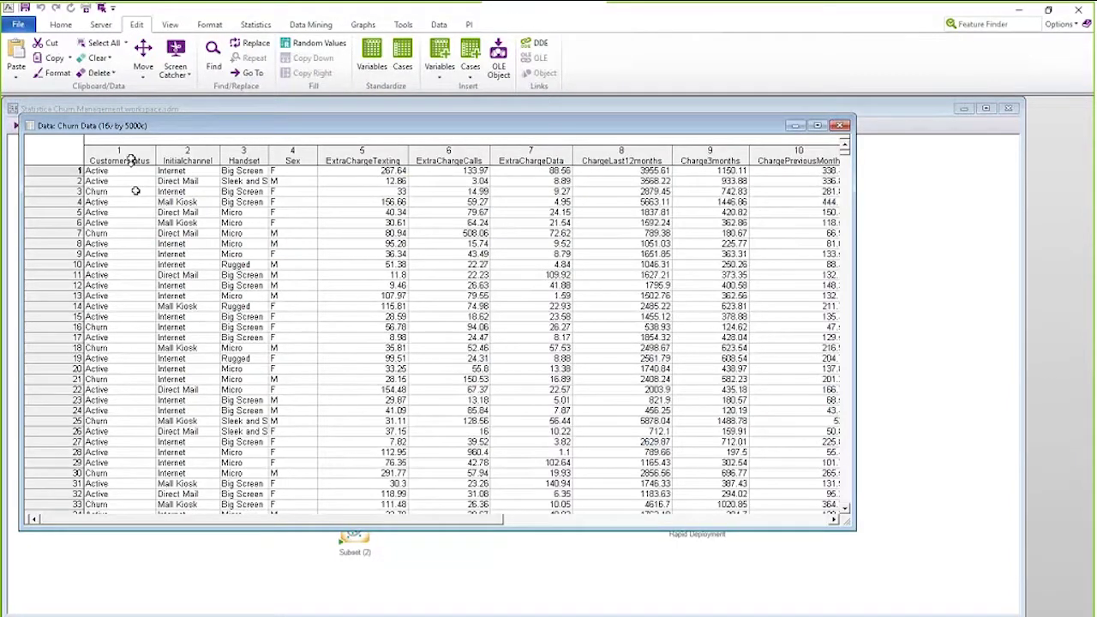
click(128, 172)
click(111, 192)
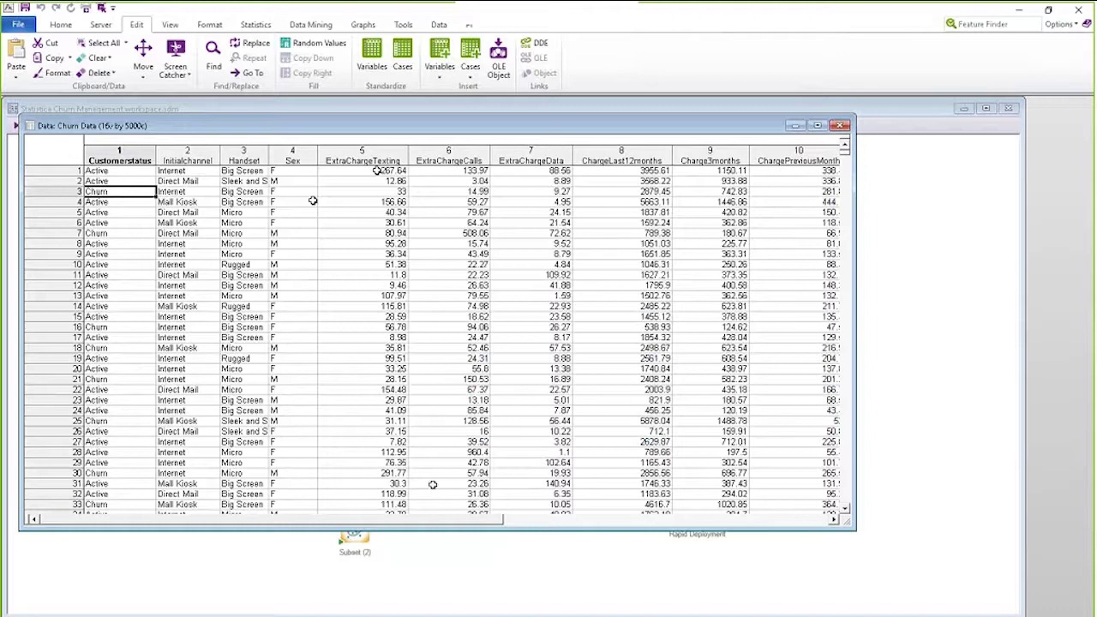
drag(501, 520, 828, 525)
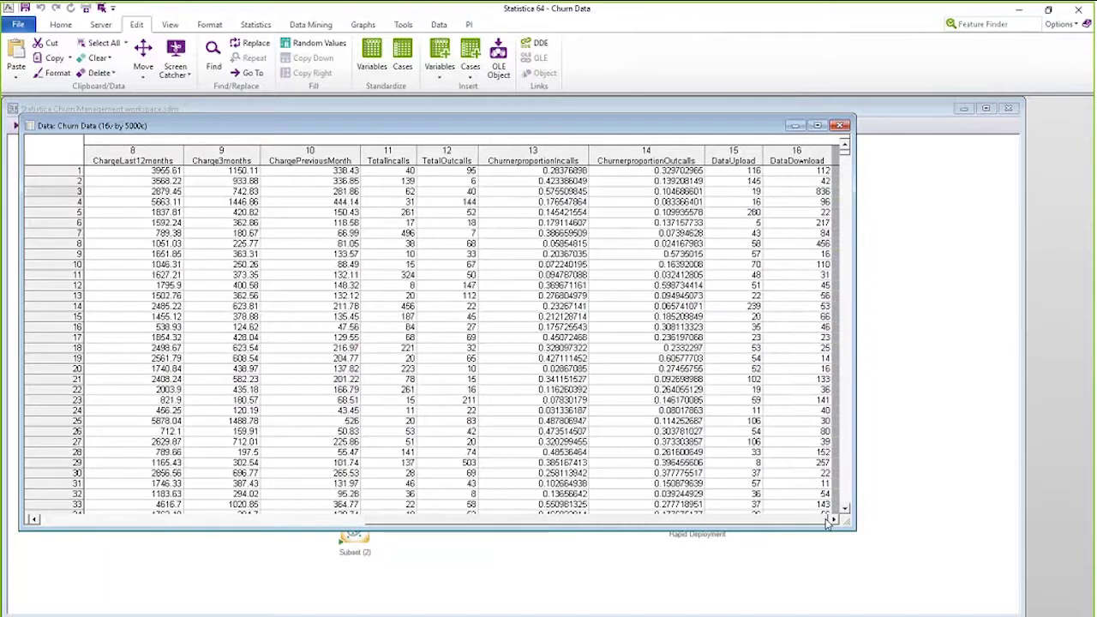
click(252, 530)
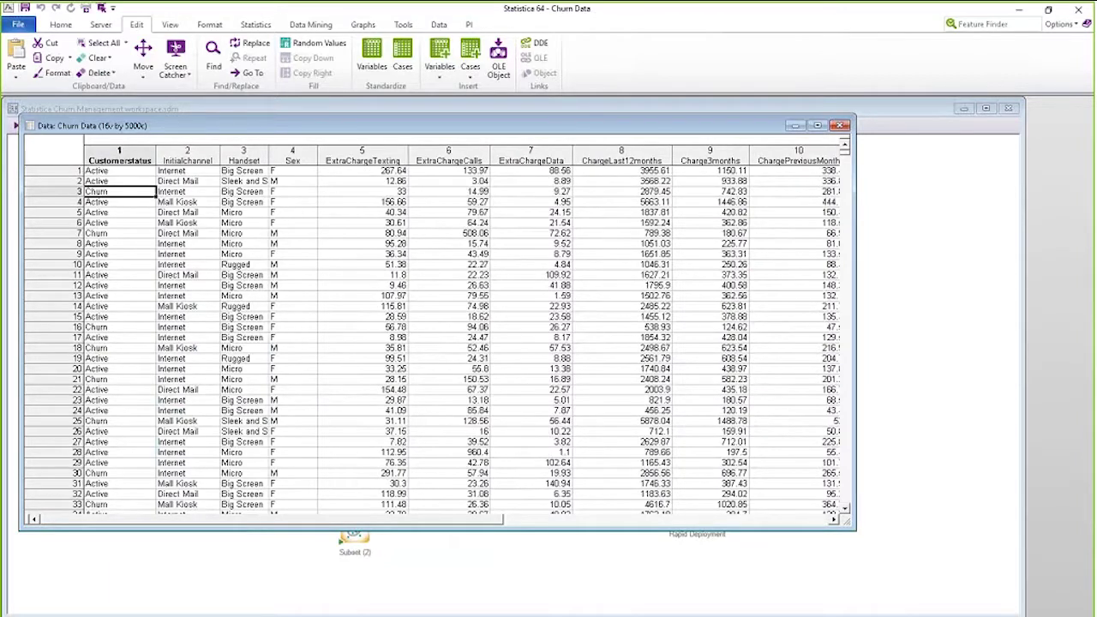
click(813, 109)
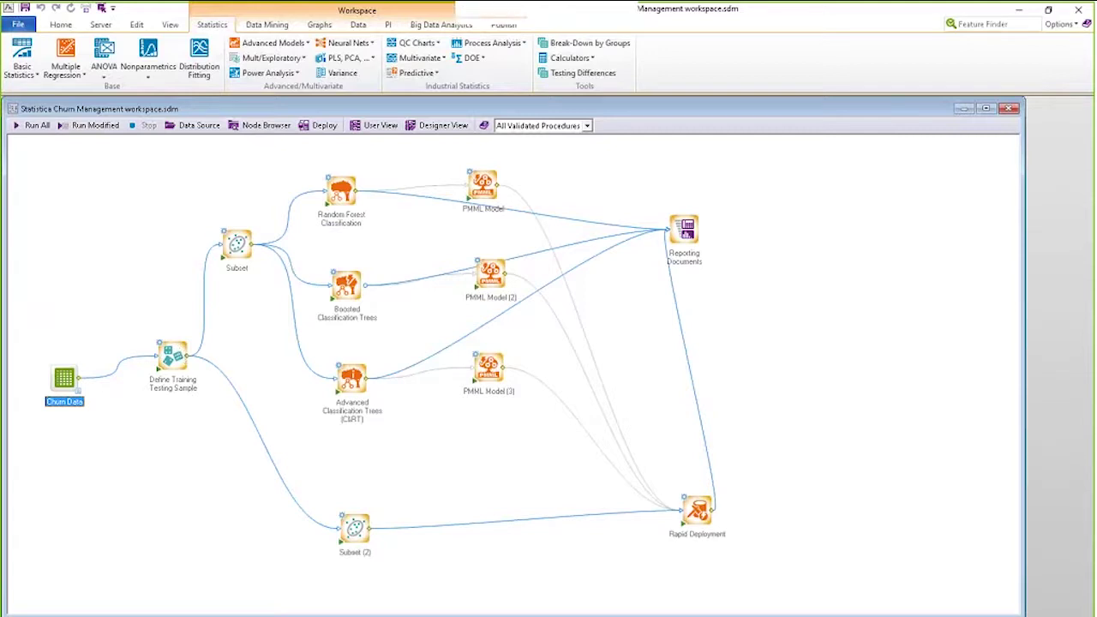
Look up the available data sampling procedures and review the category proportions in the Define Training Testing Sample node without changing them
click(358, 24)
click(467, 44)
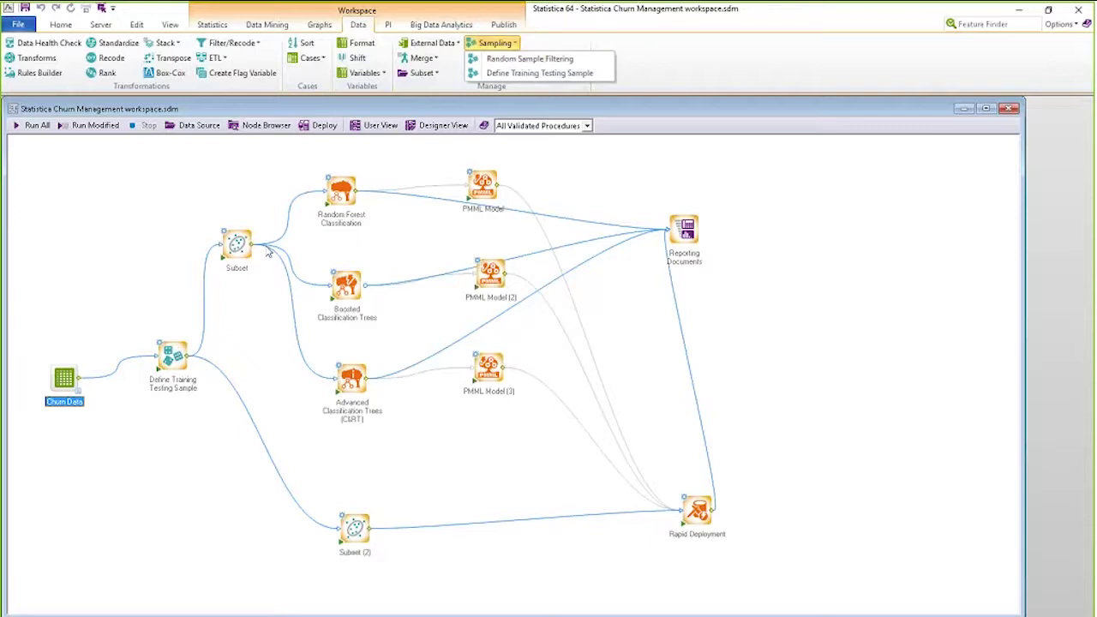
key(Escape)
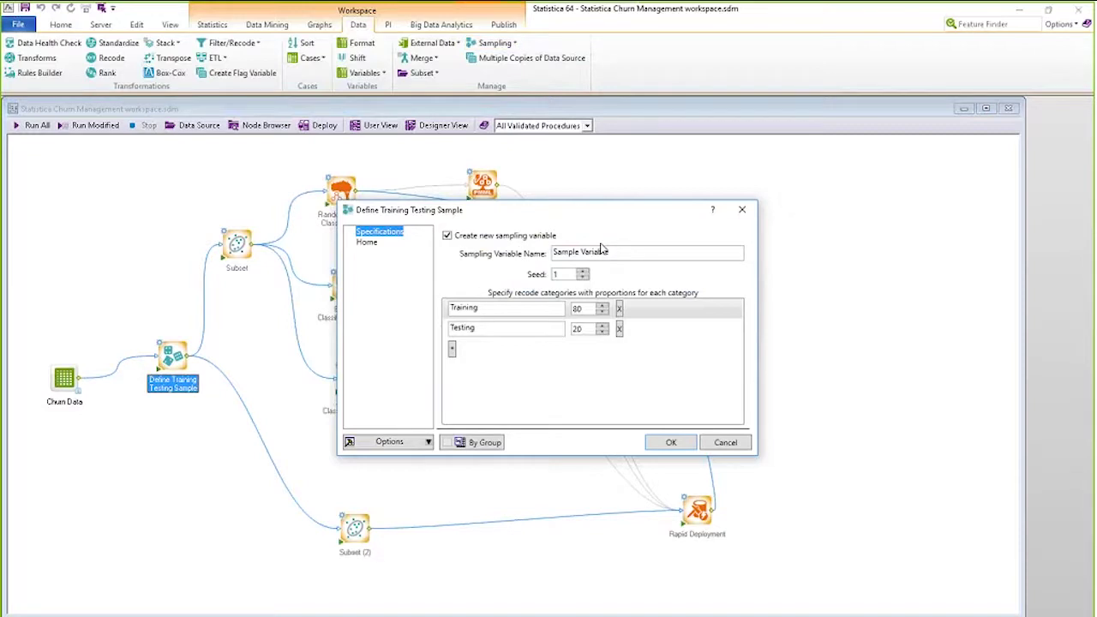
double_click(575, 308)
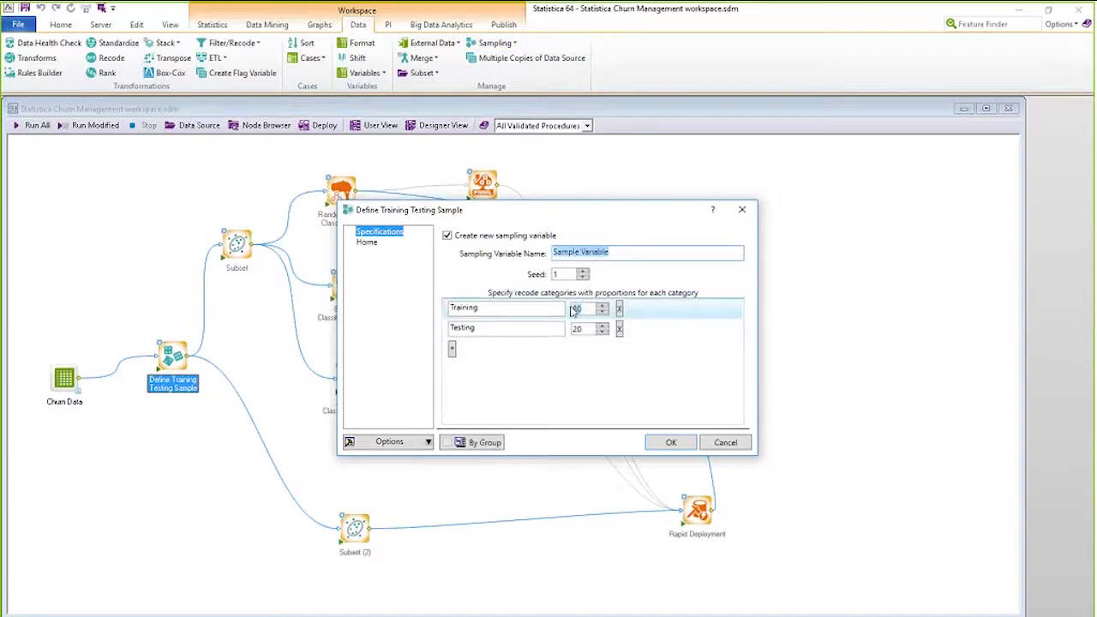
click(576, 330)
click(725, 442)
Review the case selection expression in the Subset node that feeds the three classification models
double_click(238, 245)
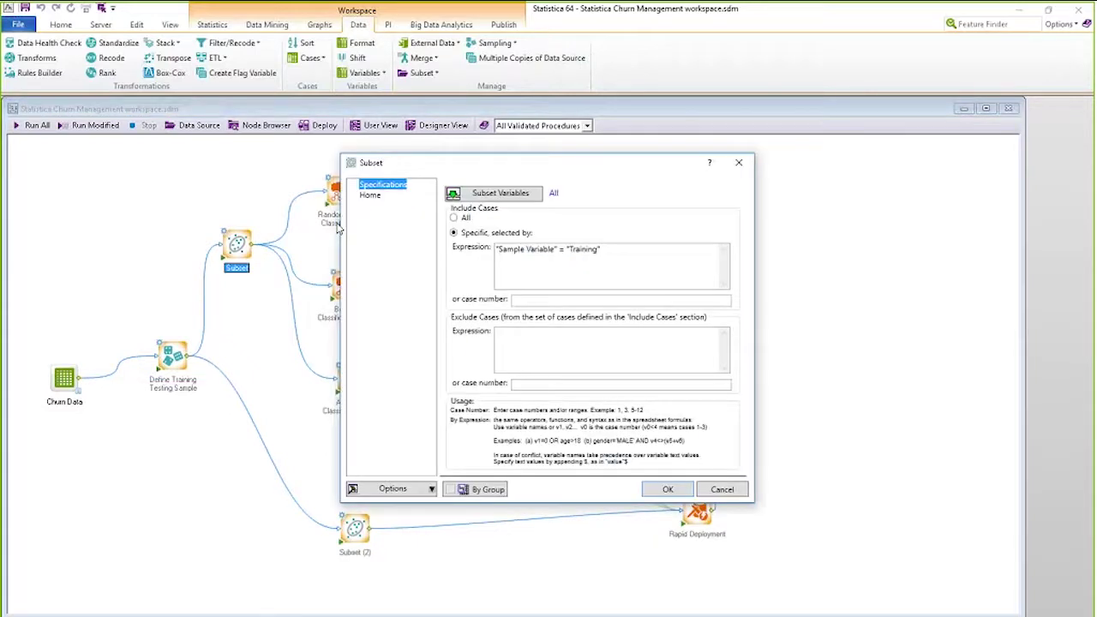
click(618, 252)
click(618, 252)
key(Return)
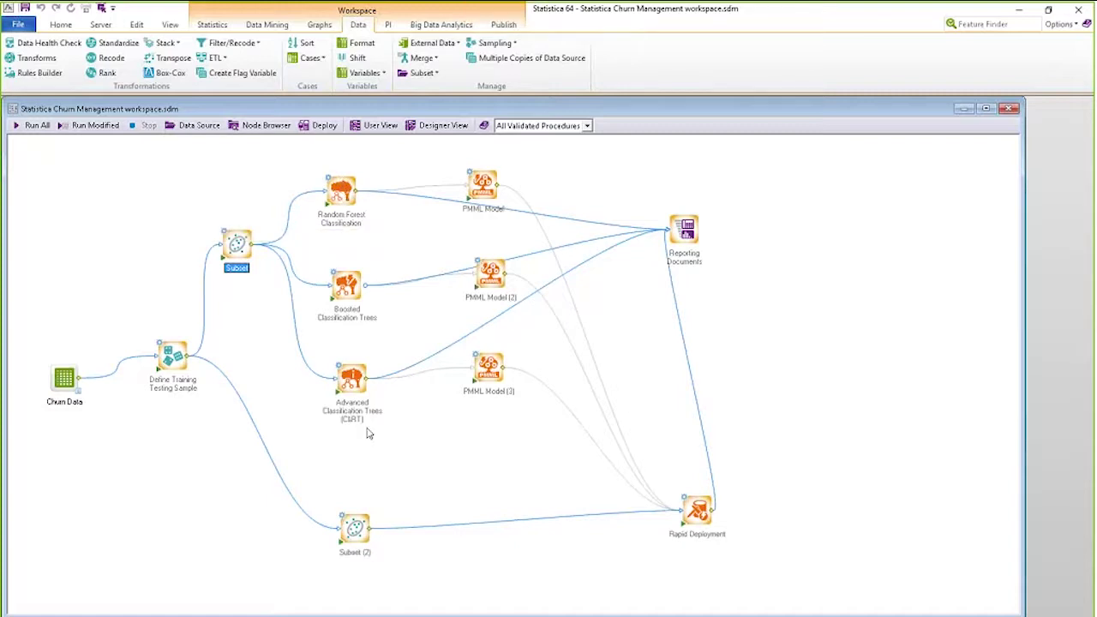
In the Random Forest Classification node, accept variable 1 as dependent, 2-4 as categorical predictors and 5-16 as continuous predictors, showing appropriate variables only
double_click(328, 180)
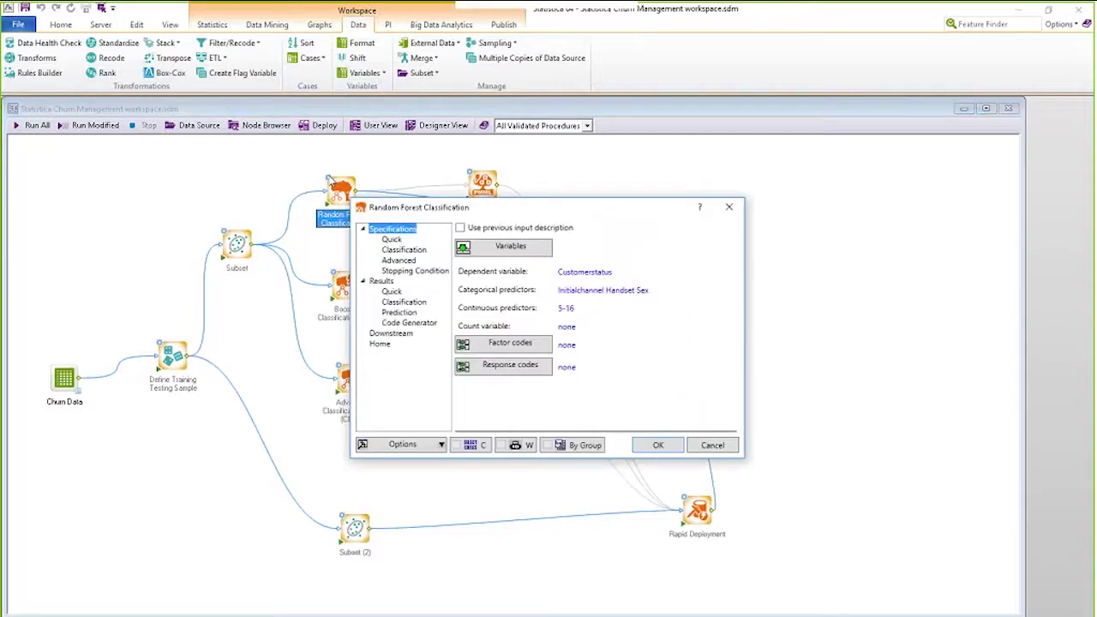
click(511, 248)
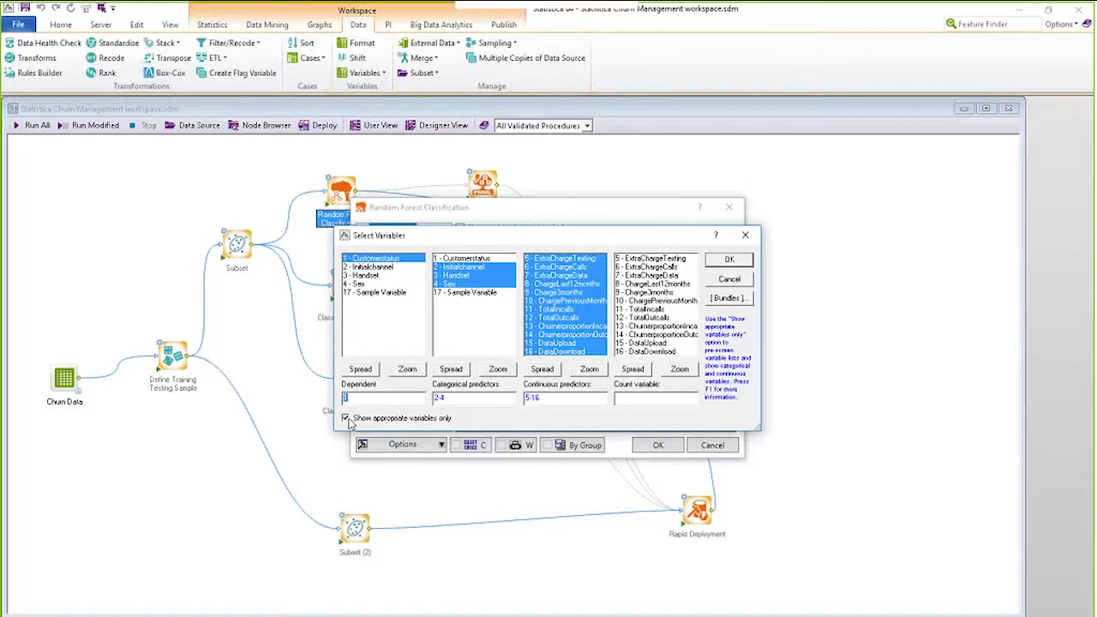
click(417, 421)
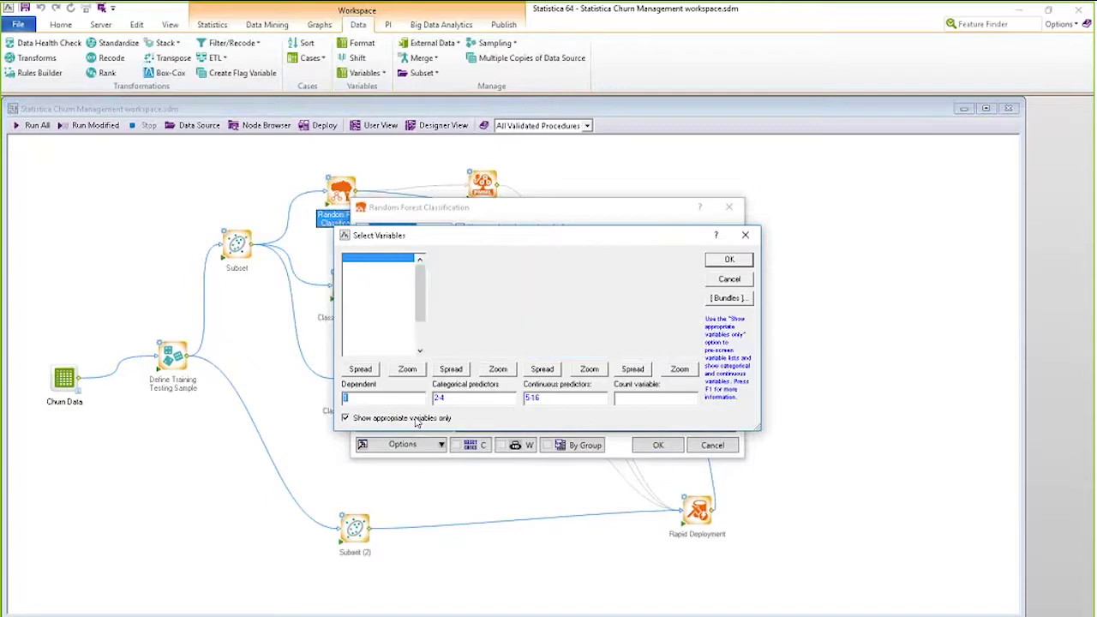
click(347, 419)
click(346, 419)
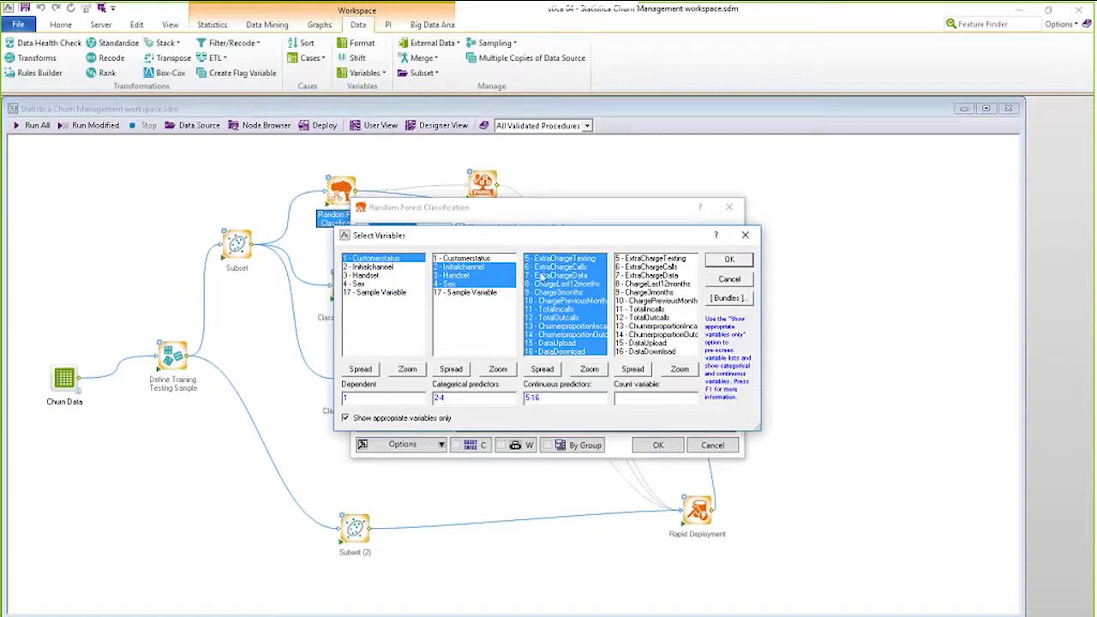
click(748, 262)
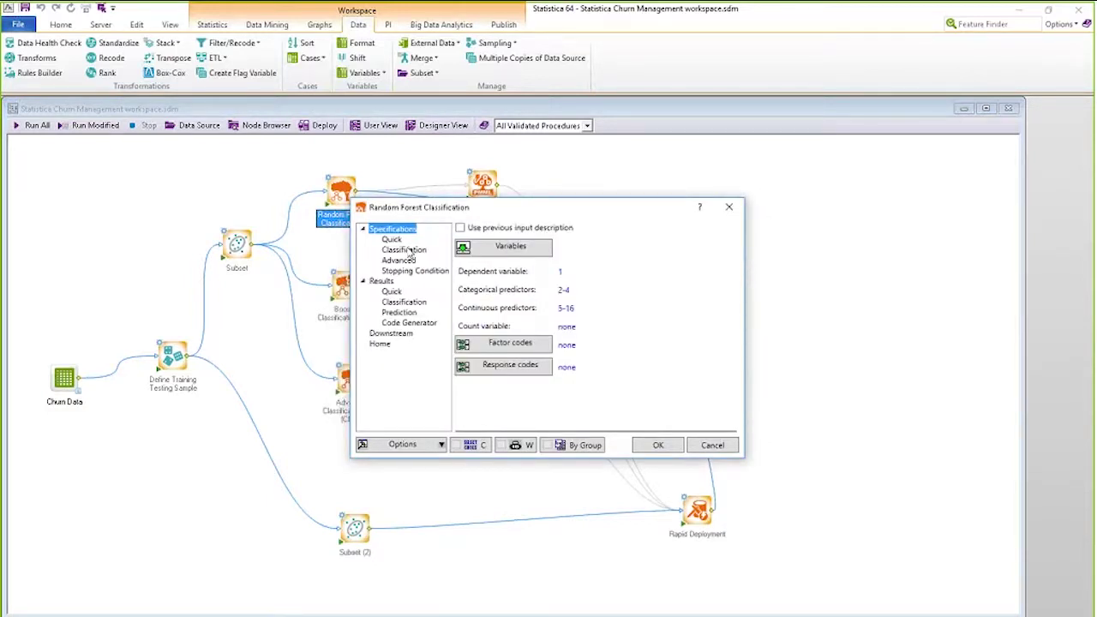
Examine the random forest's quick, classification and advanced specifications, including the number of trees
click(403, 251)
key(Up)
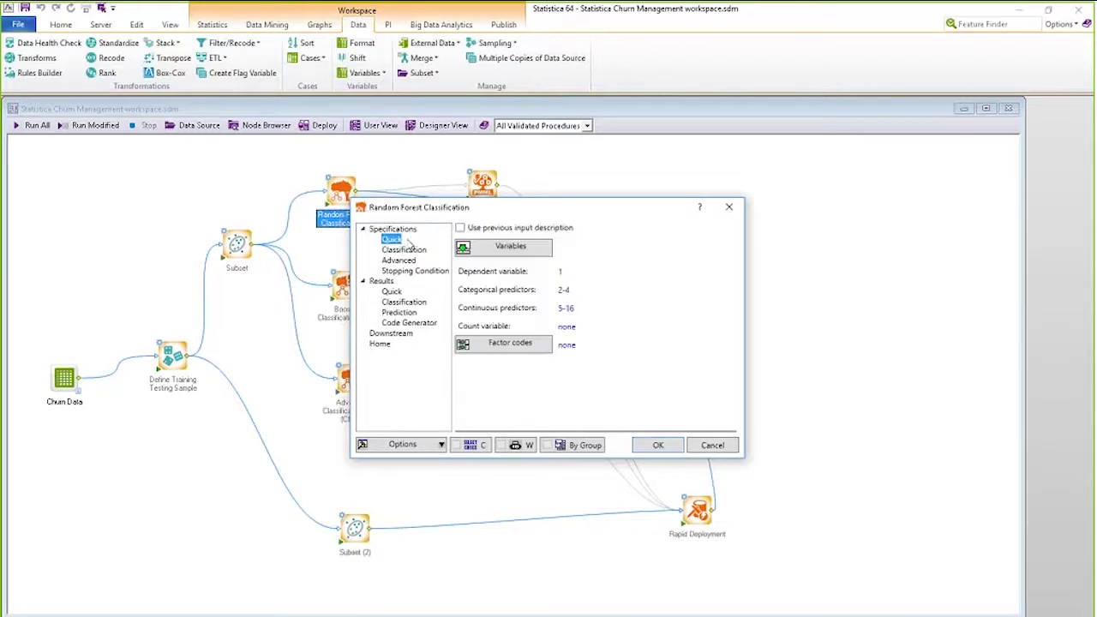
key(Down)
key(Down)
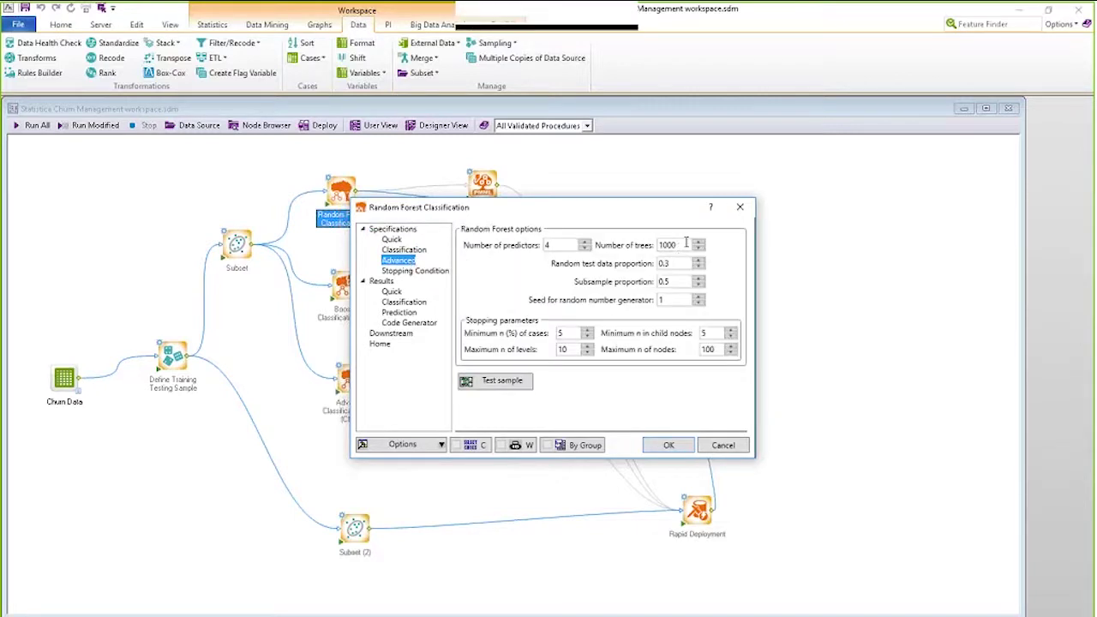
double_click(675, 247)
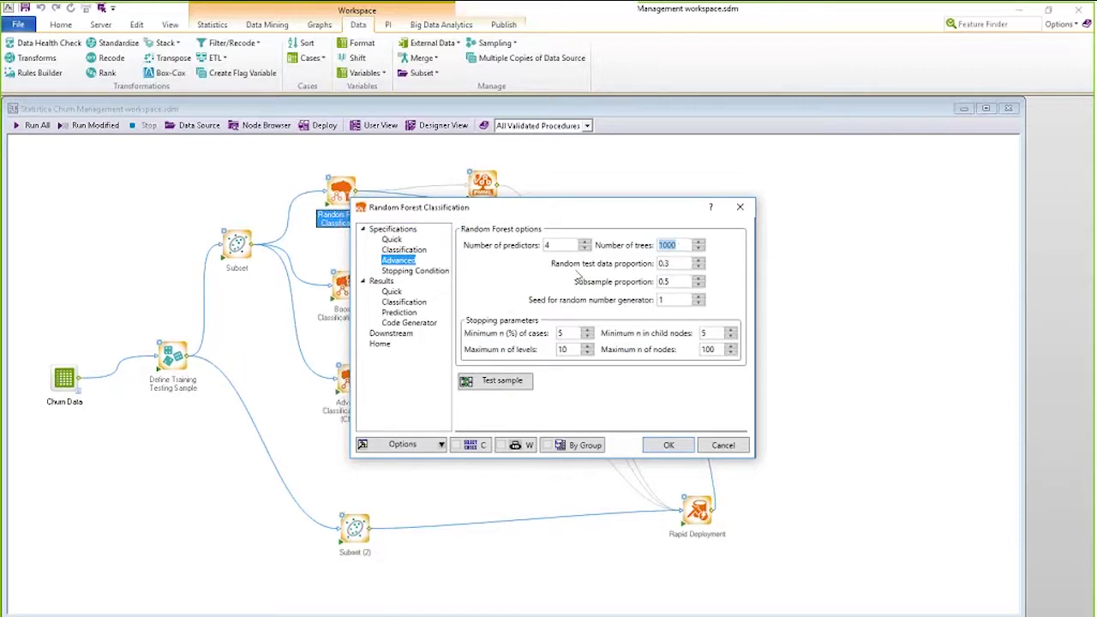
Check the random forest's quick results, classification results and code generator formats, and accept the node's settings
click(399, 295)
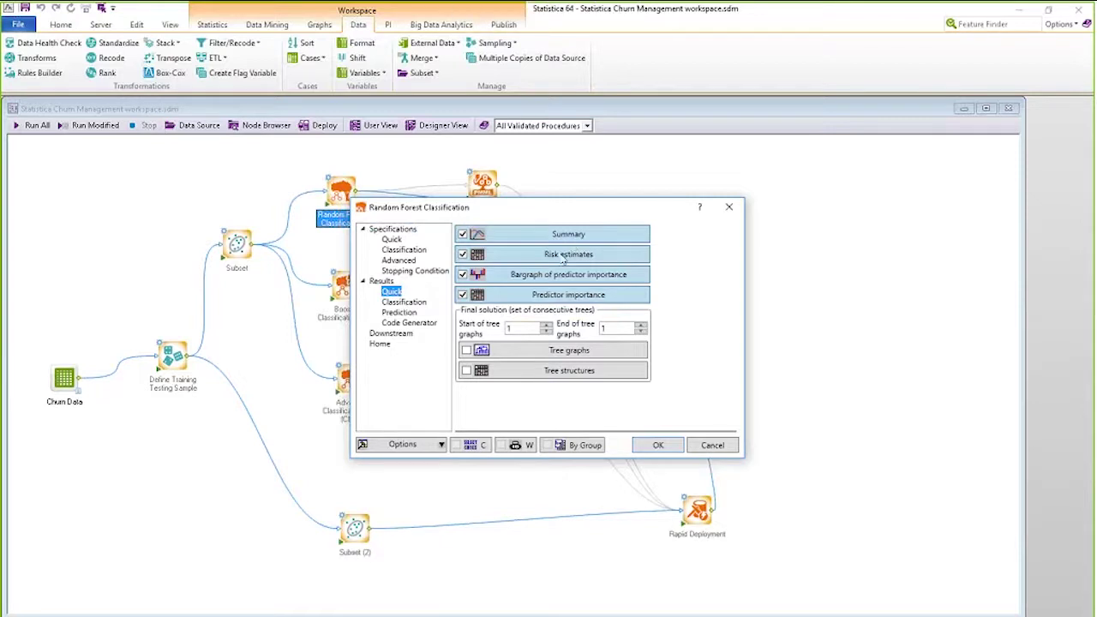
click(404, 303)
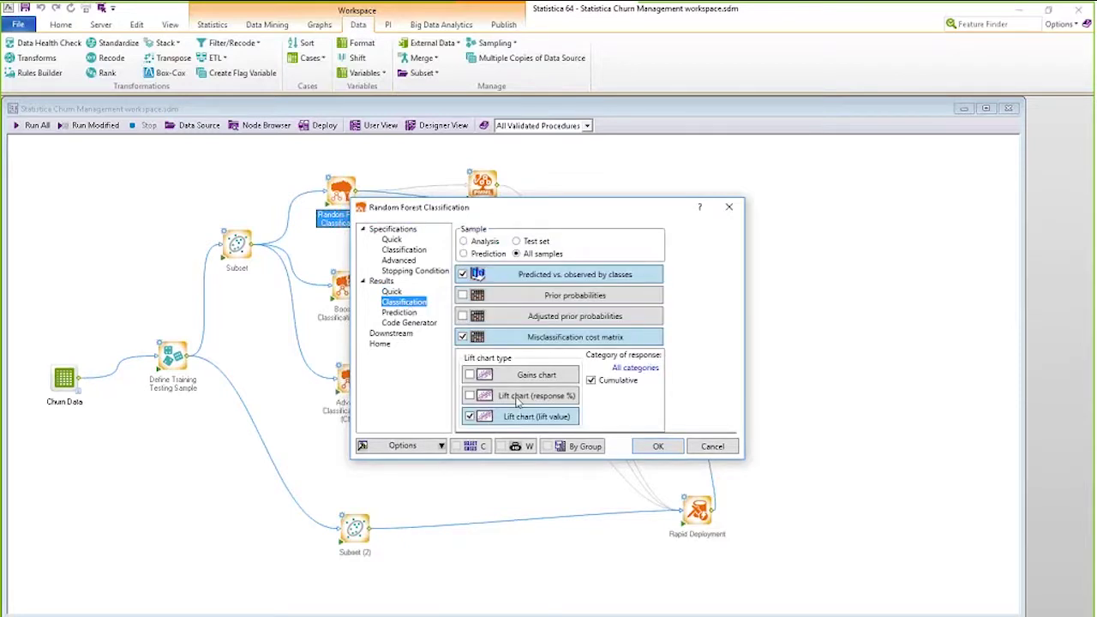
click(411, 322)
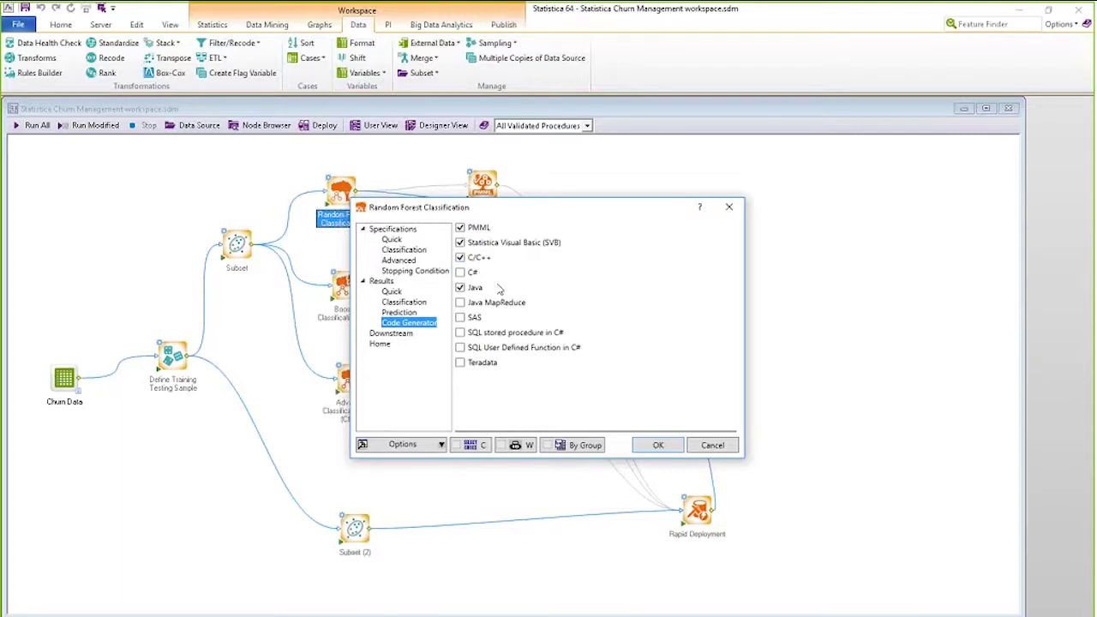
click(636, 443)
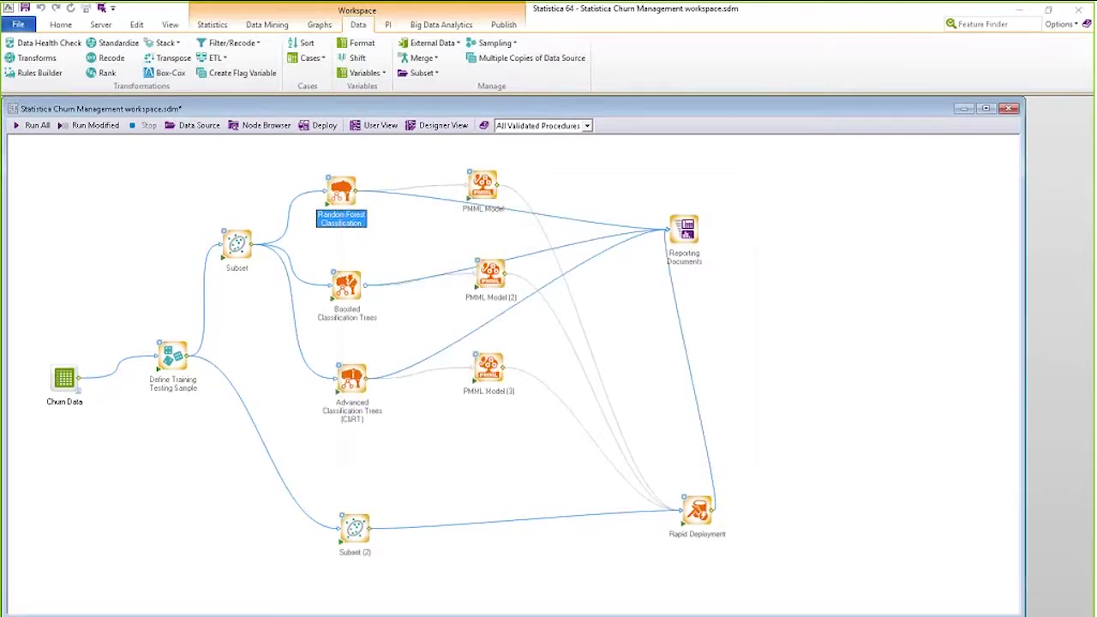
Review the code generator formats of the Boosted Classification Trees node and leave its settings without changes
double_click(347, 285)
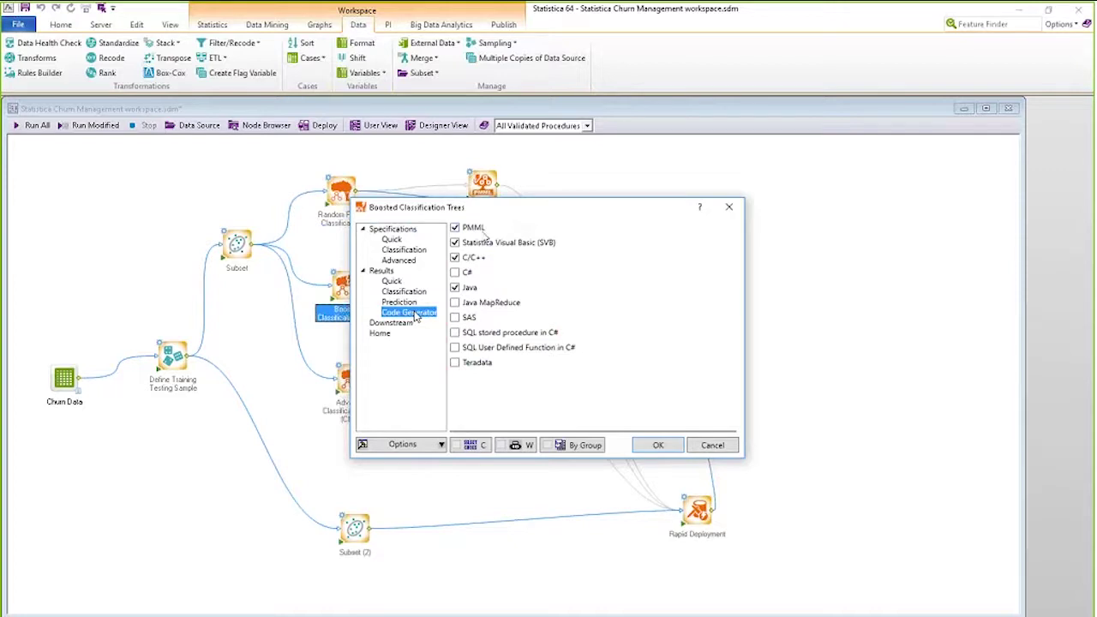
click(712, 446)
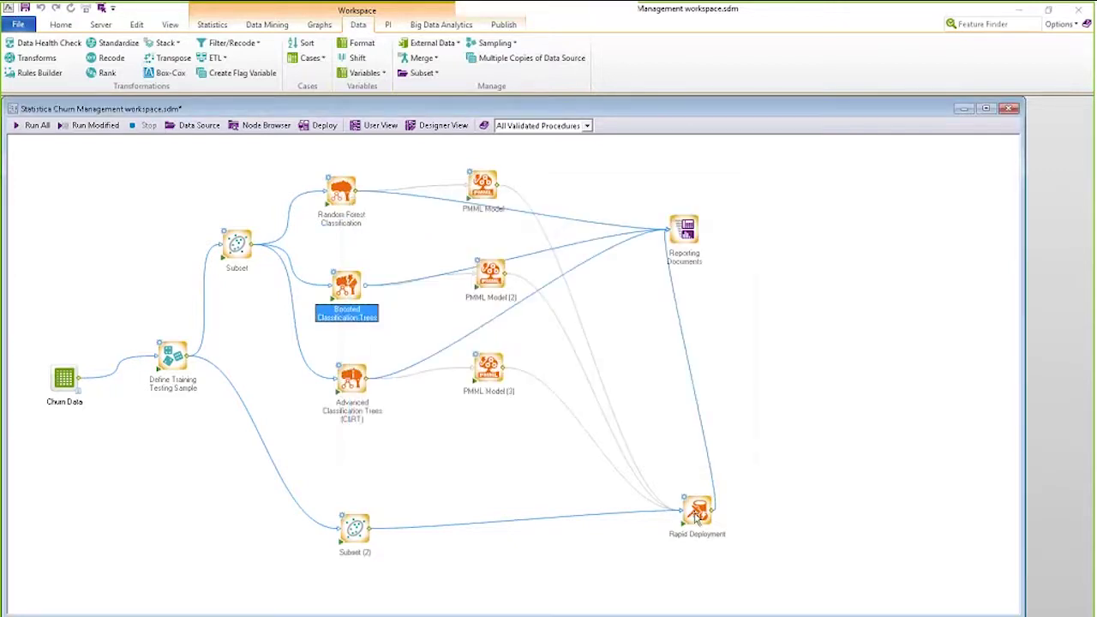
Run the churn workspace and open the resulting reporting documents at the Summary of Deployment for Subset (2)
key(Up)
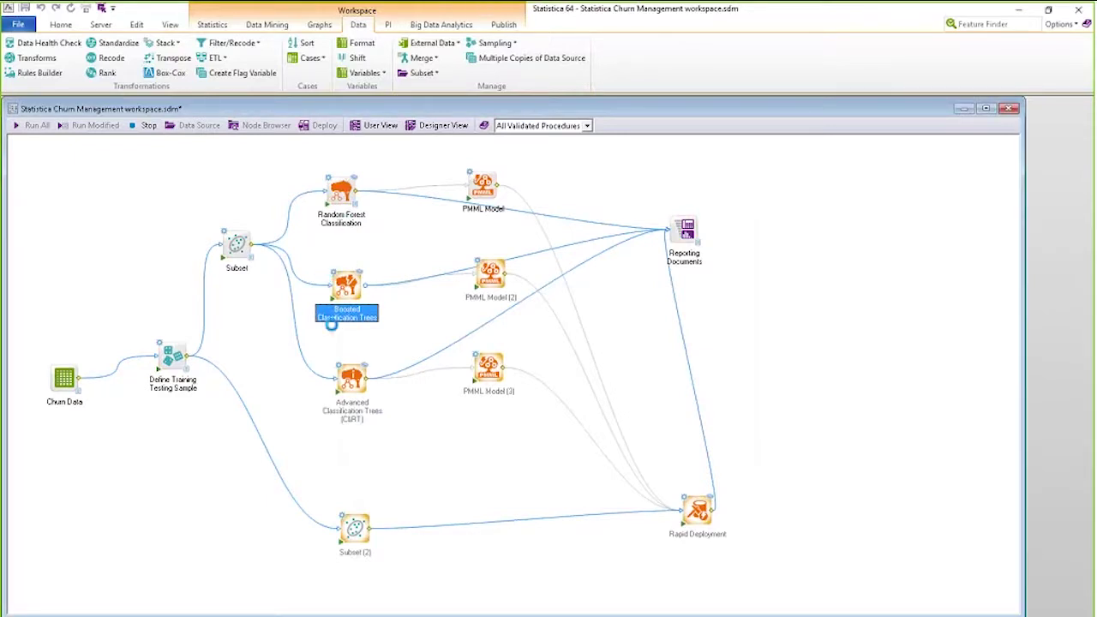
click(374, 304)
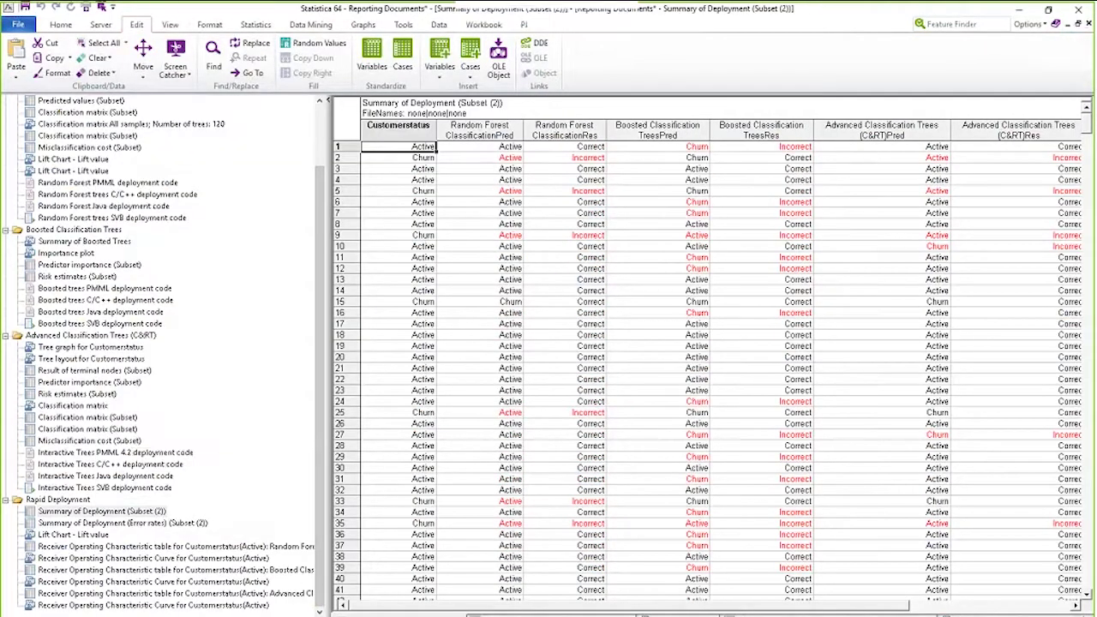
Examine the Rapid Deployment lift chart comparing the models and the Interactive Trees PMML 4.2 deployment code
click(94, 534)
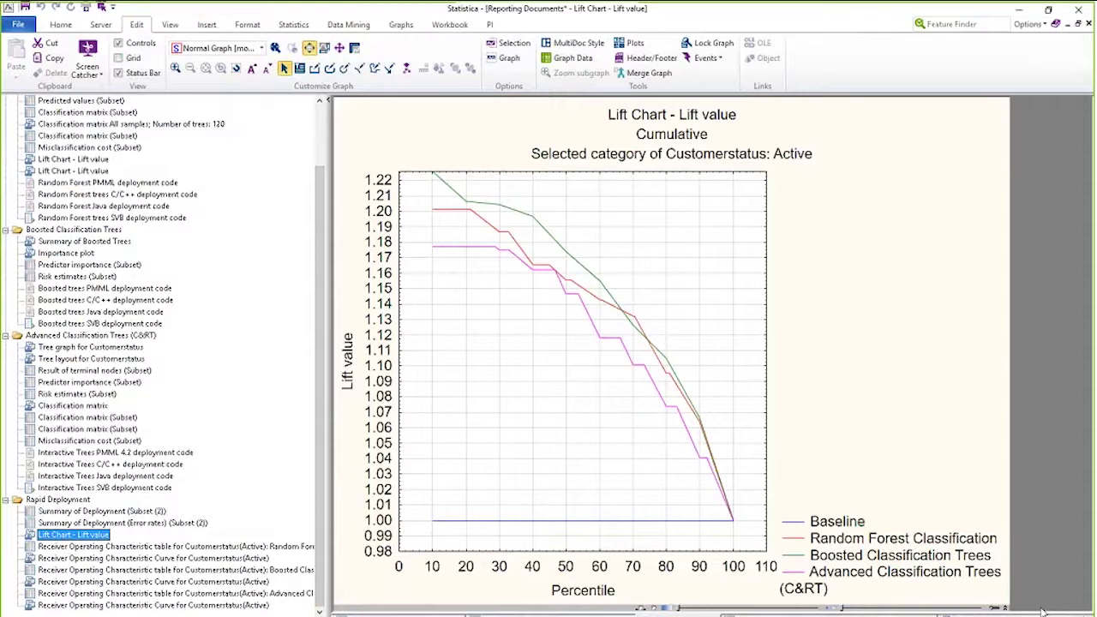
click(1026, 552)
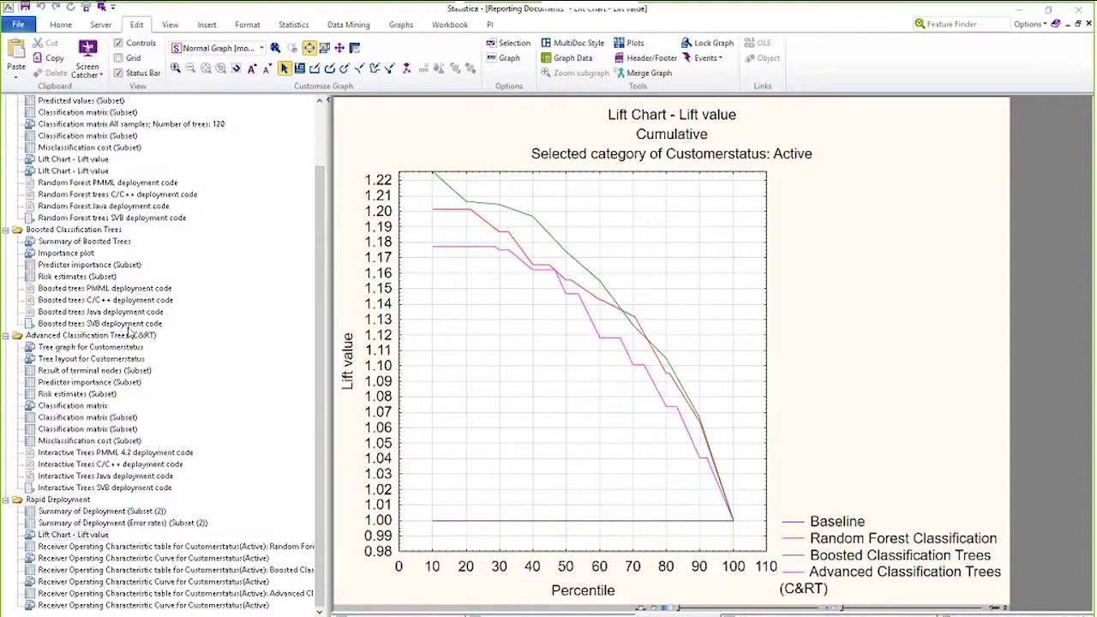
click(196, 453)
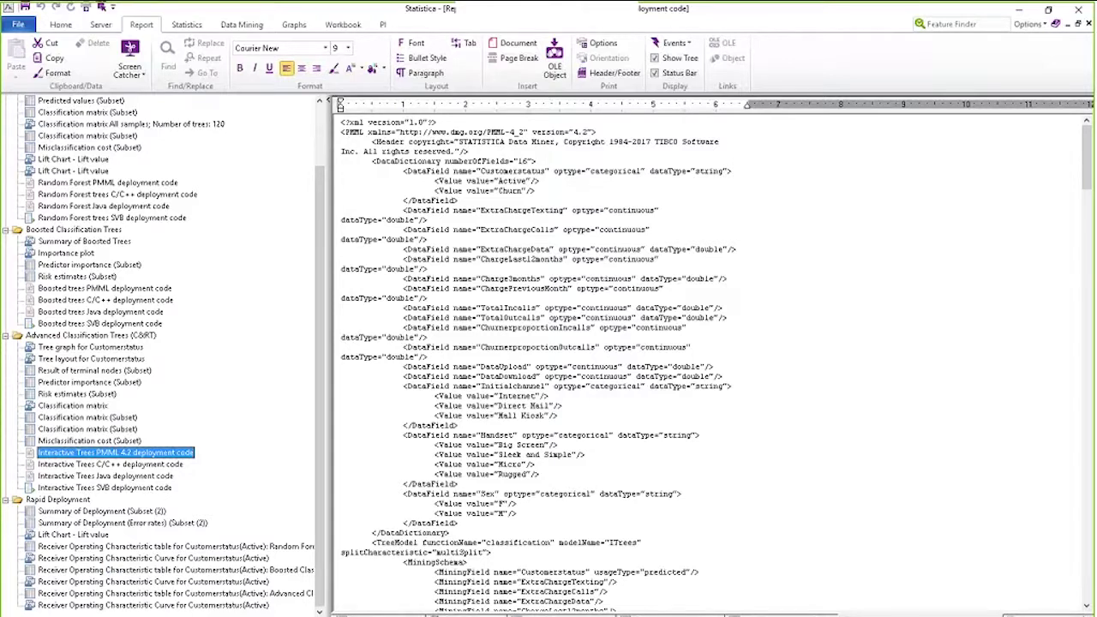
Switch to the Customer_Churn.dxp analysis in TIBCO Spotfire and examine the Customer Segmentation page, shifting its map chart slightly west
click(174, 587)
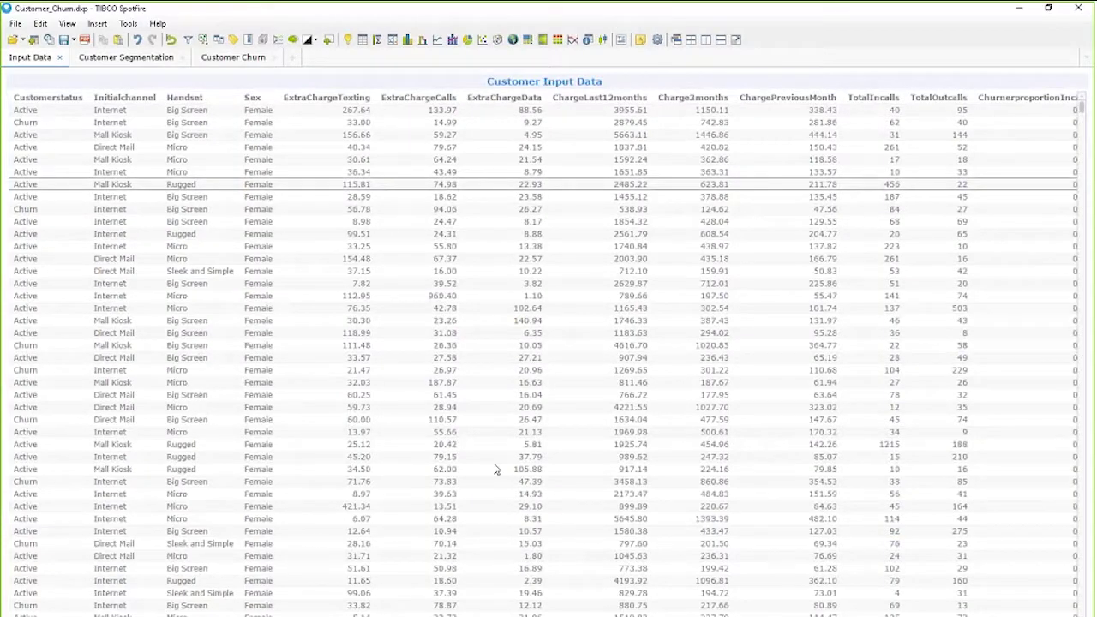
click(114, 60)
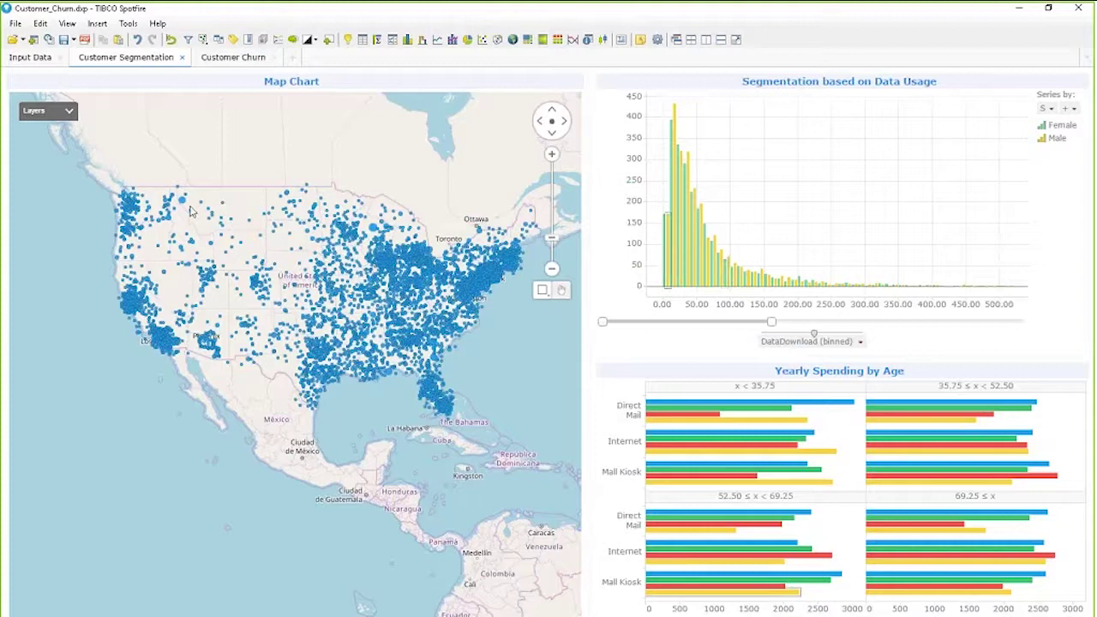
drag(150, 258, 112, 268)
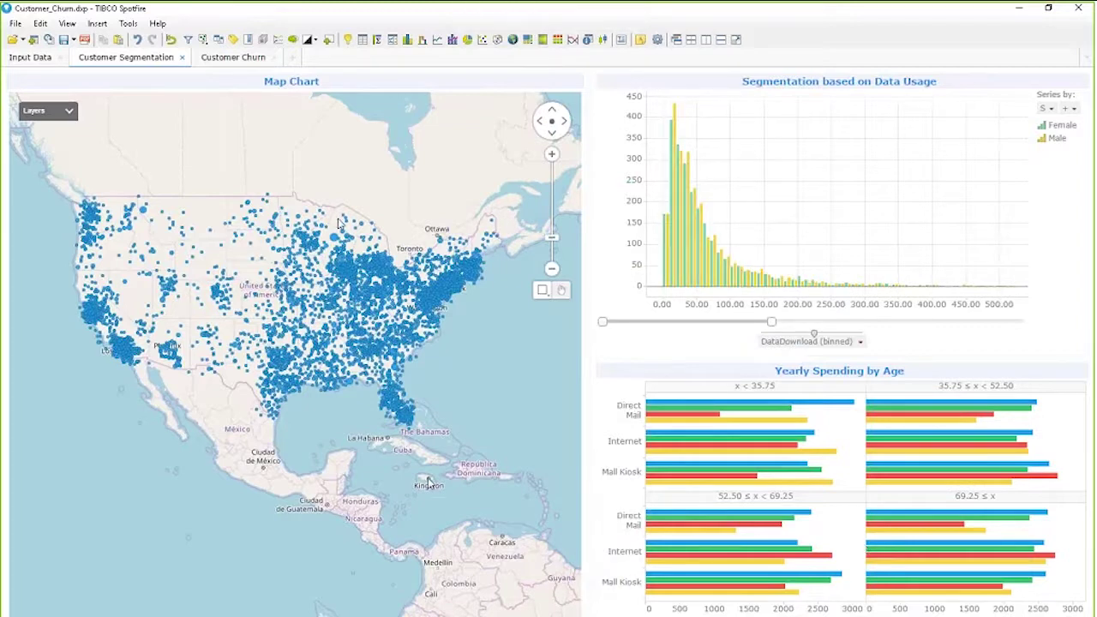
Open the Customer Churn page and inspect a data point in the live churn probability chart
click(233, 58)
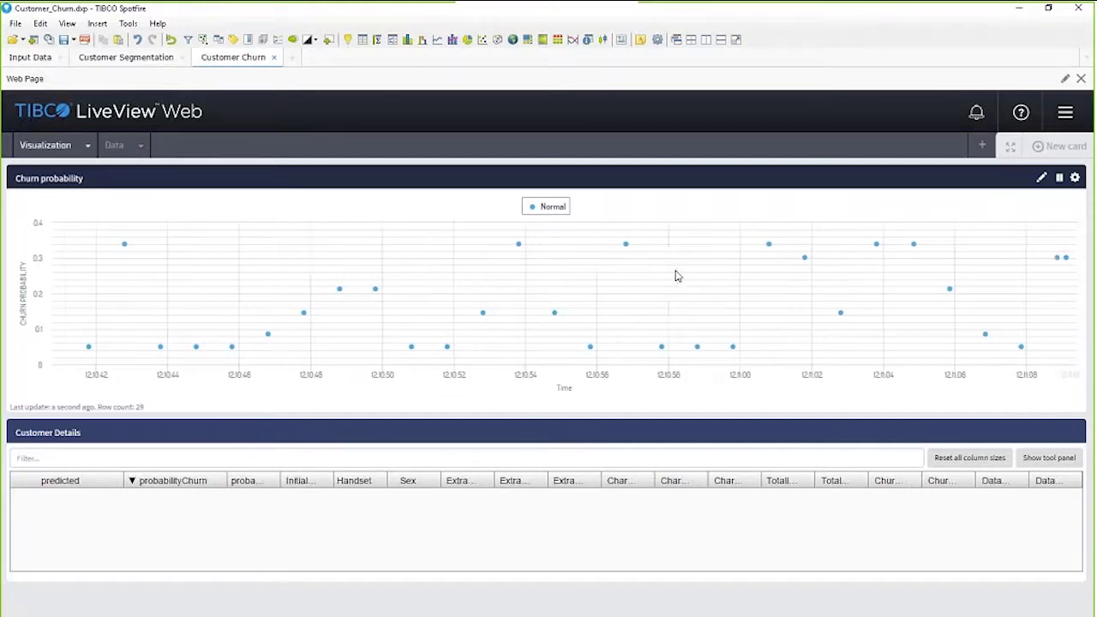
mouse_move(669, 244)
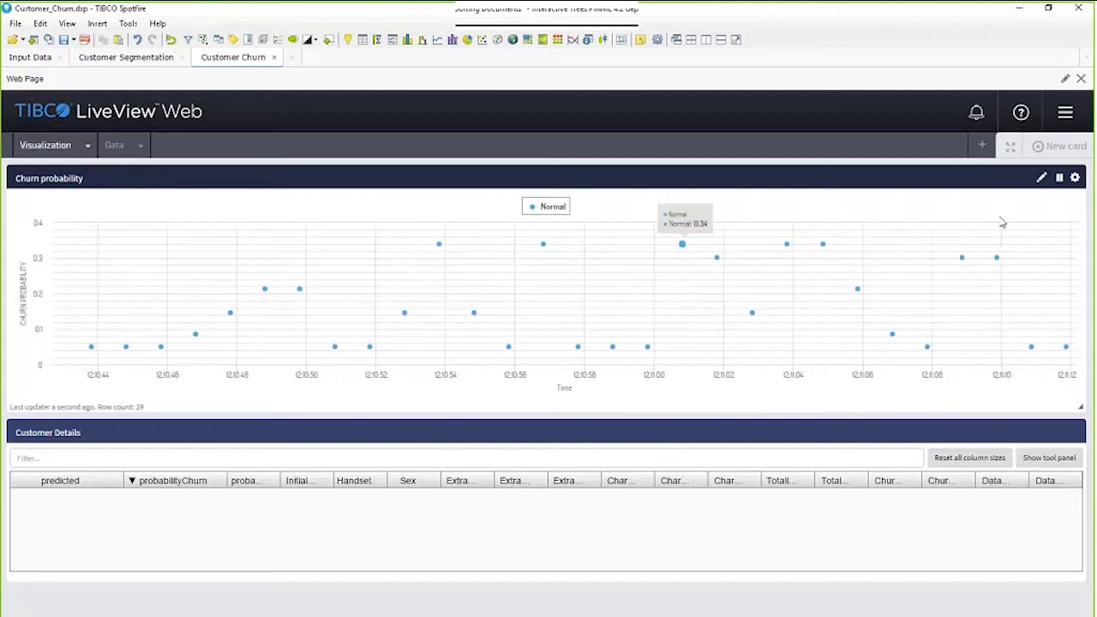
Show the customer details for a normal point and for the first High Churn Prob point in the Churn probability chart
click(669, 245)
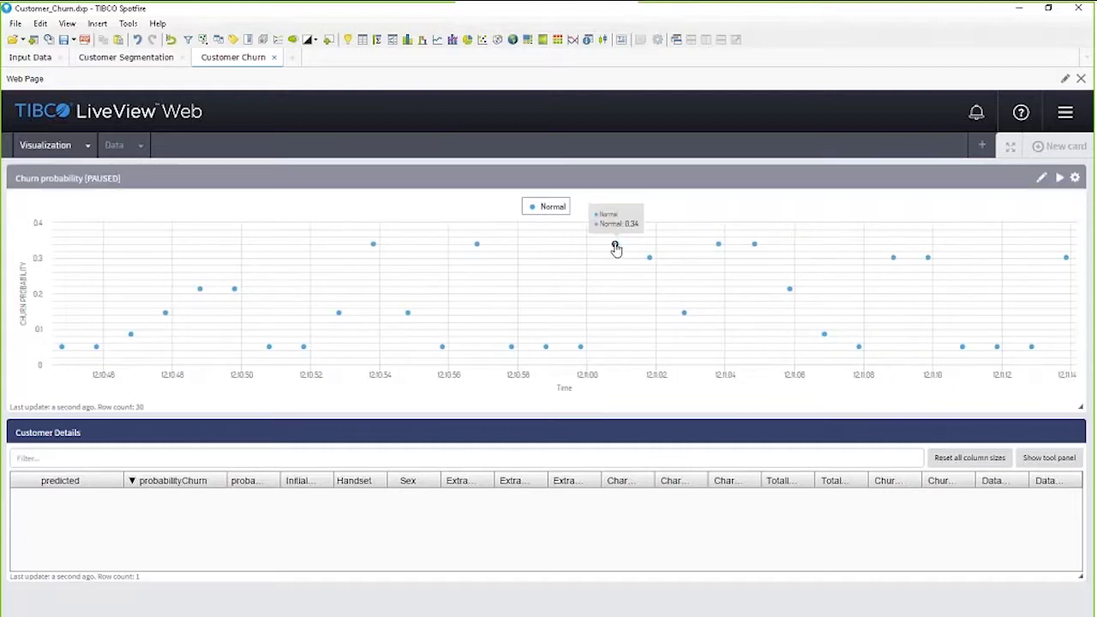
click(615, 248)
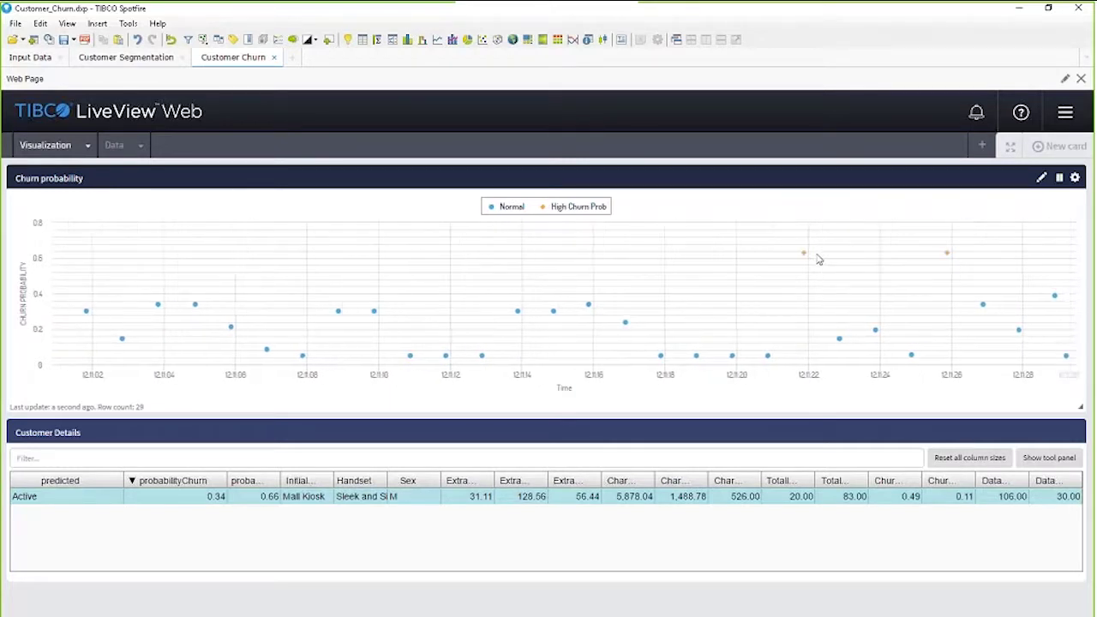
mouse_move(780, 256)
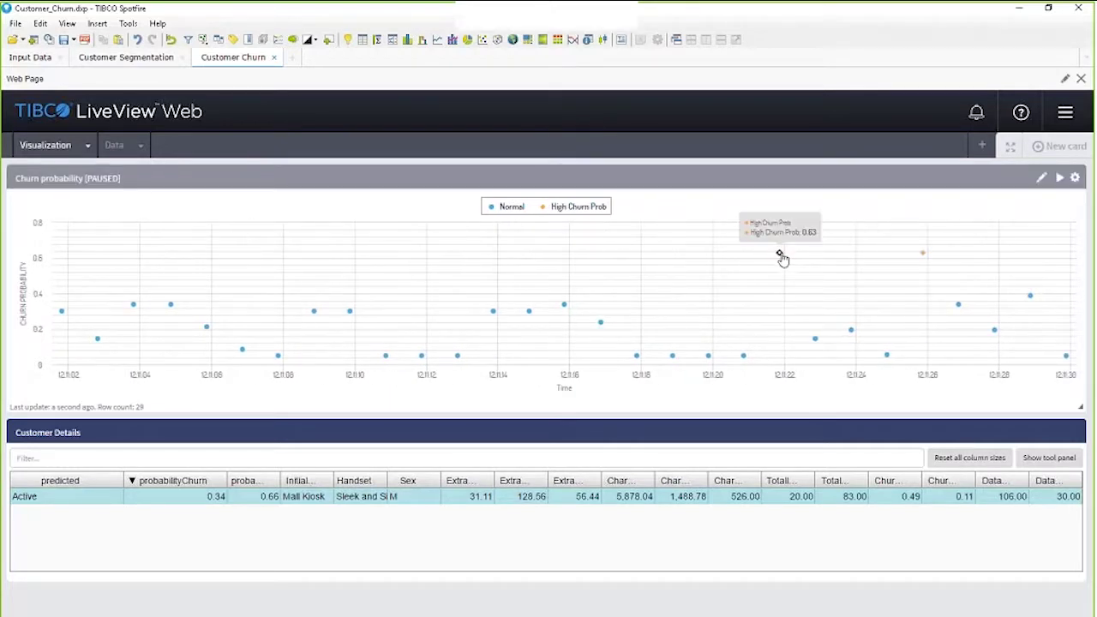
click(780, 255)
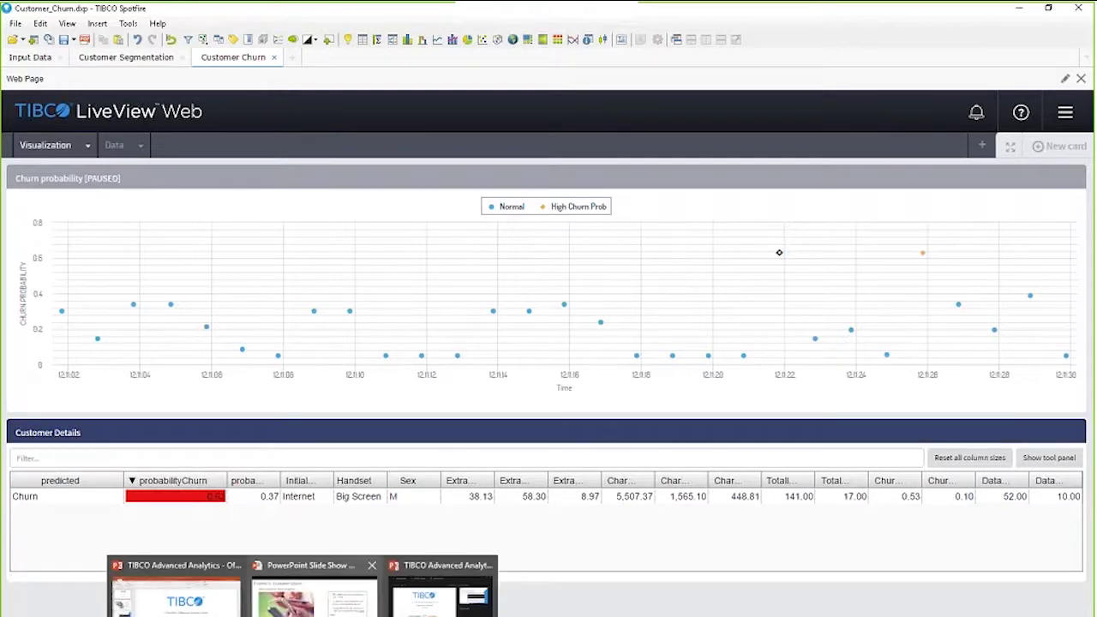
Switch to the running PowerPoint slide show and advance past the Demo 2: Customer Churn slide
click(313, 592)
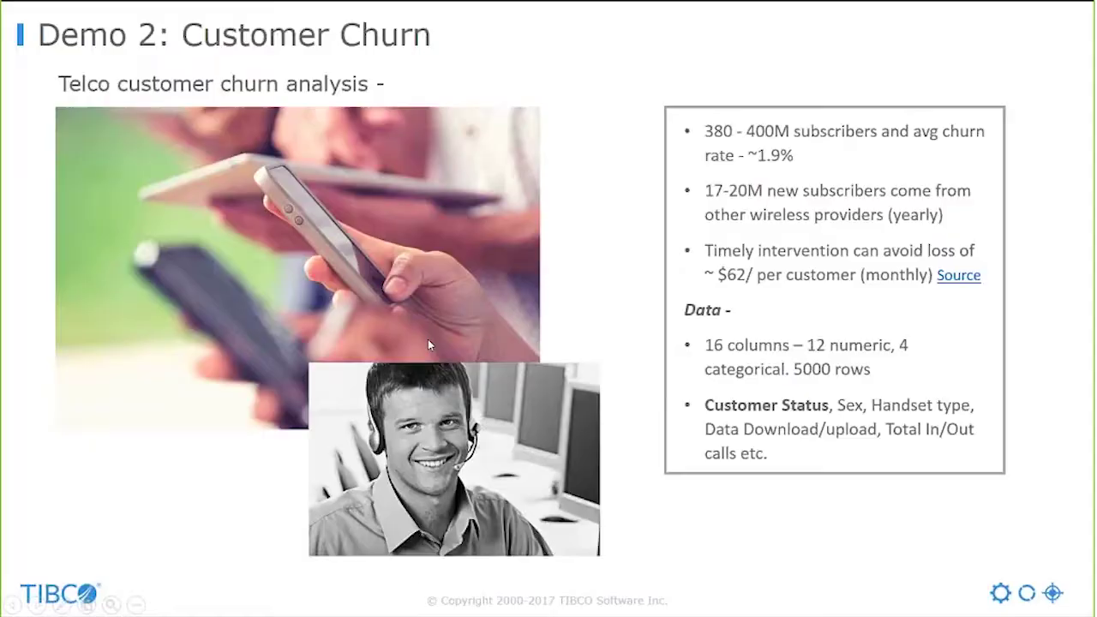
click(752, 523)
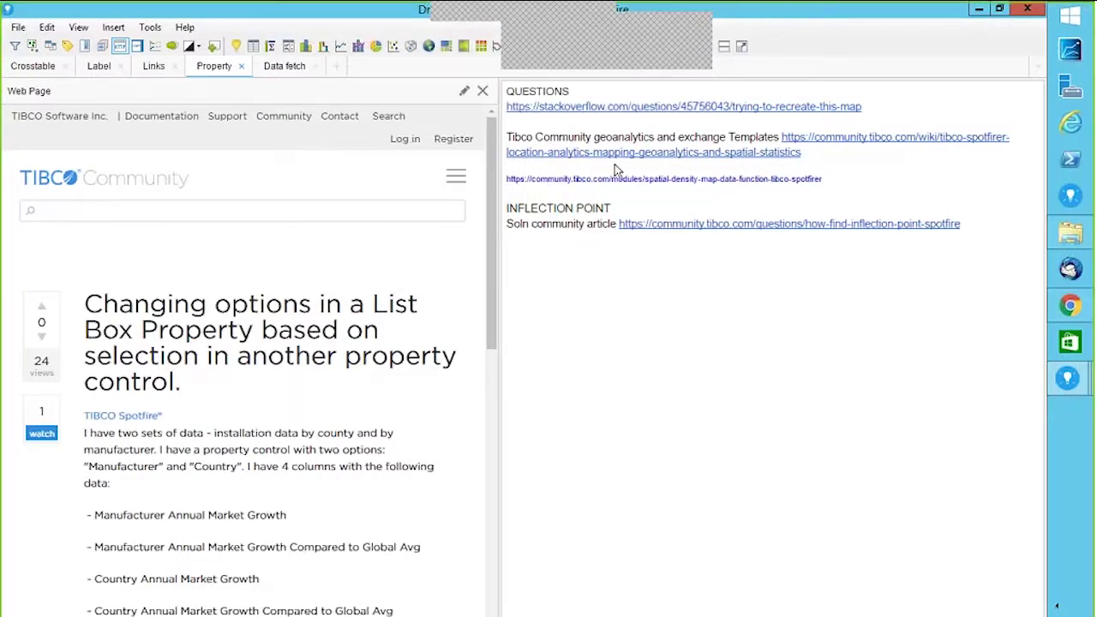
Open the linked Stack Overflow question "Trying to Recreate this Map" and view its gridded map and question text
click(724, 108)
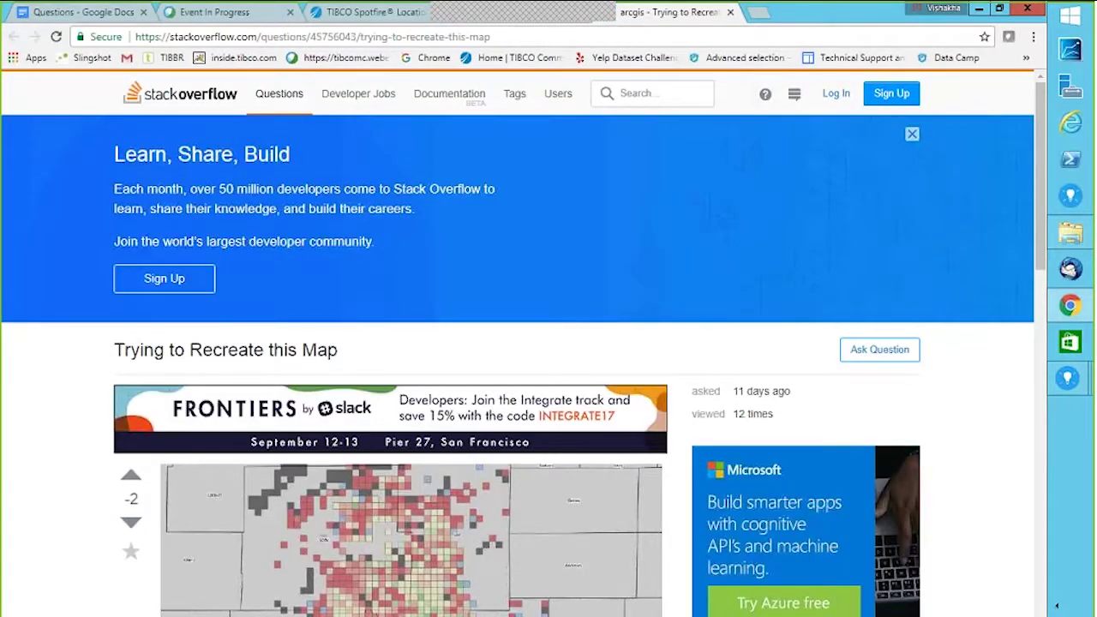
drag(1042, 150, 1043, 254)
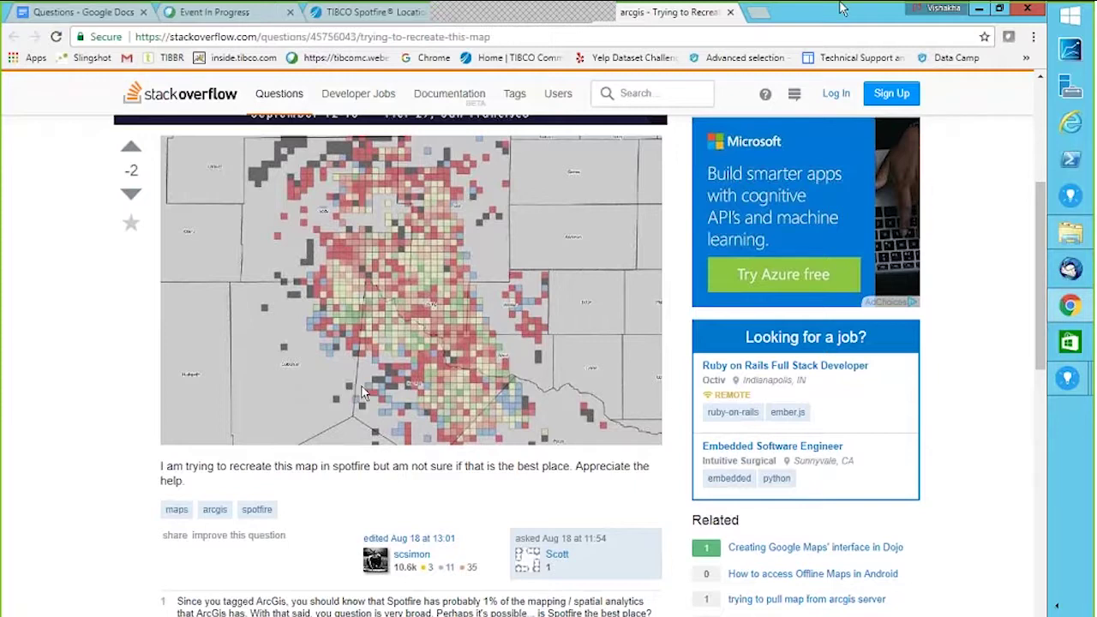
Open the TIBCO Community home page at community.tibco.com in a new browser tab
click(757, 12)
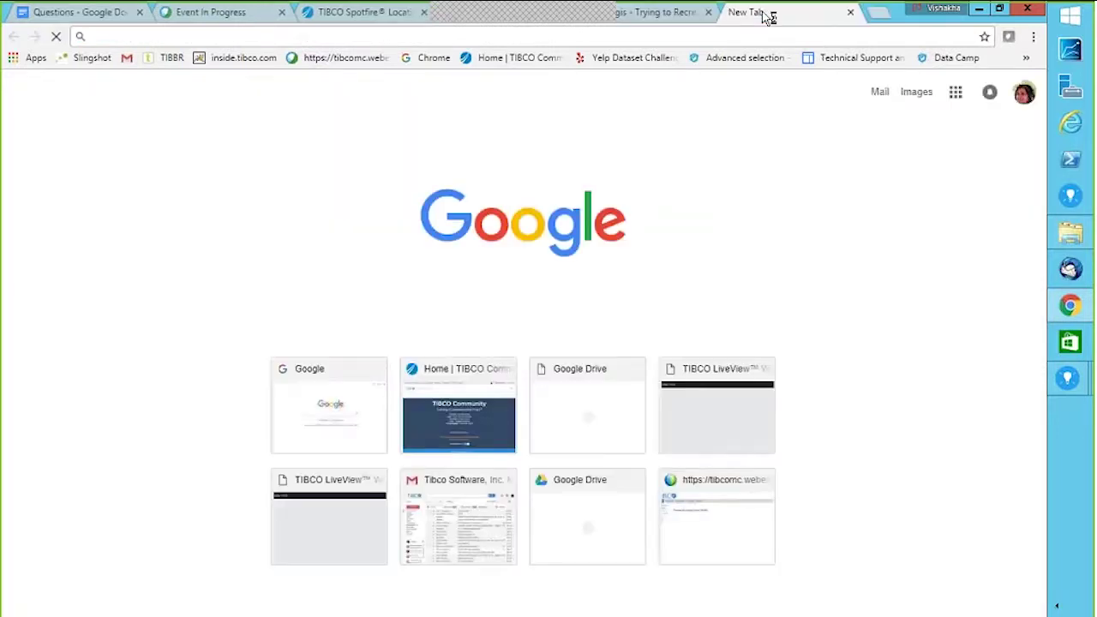
text(community.tibco.co)
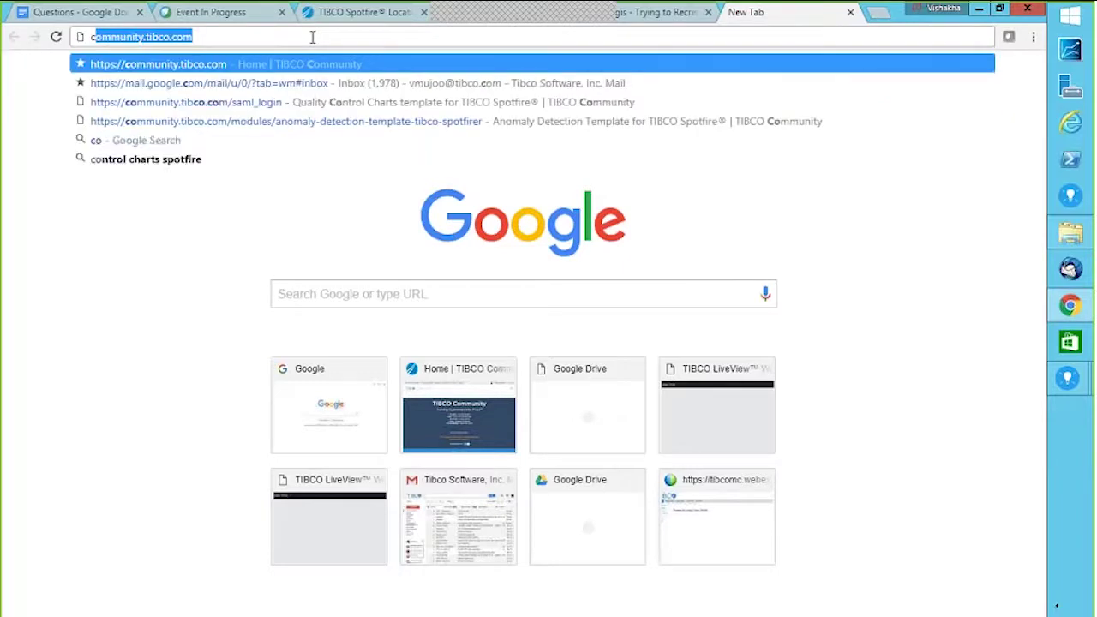
text(m)
click(118, 71)
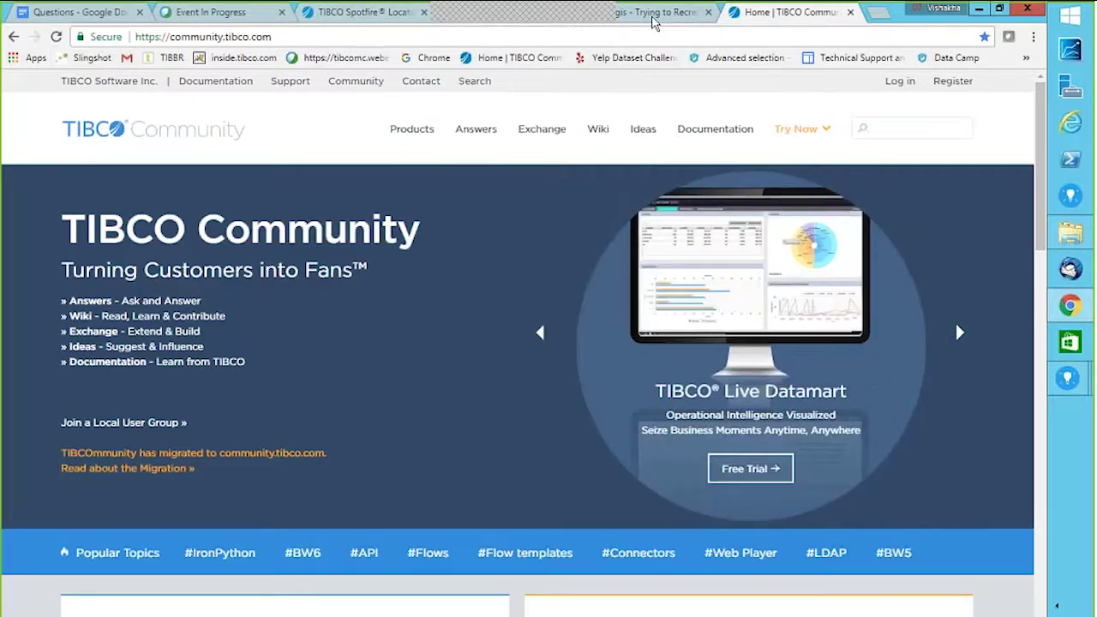
Bring up the already open TIBCO Spotfire Location Analytics wiki article in the full-size browser window
click(999, 9)
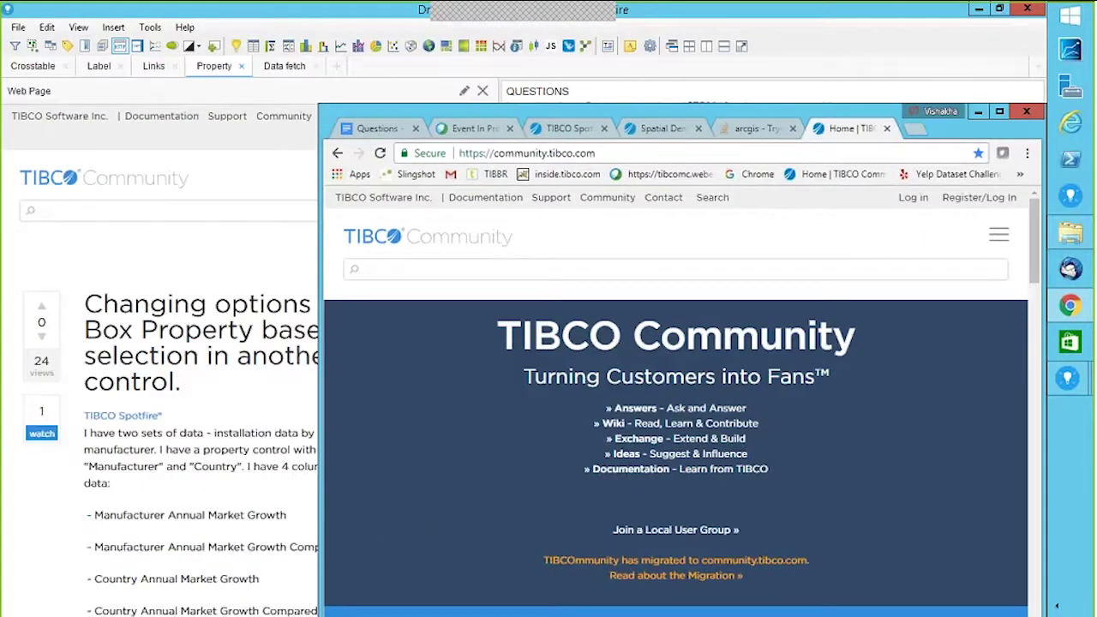
click(570, 128)
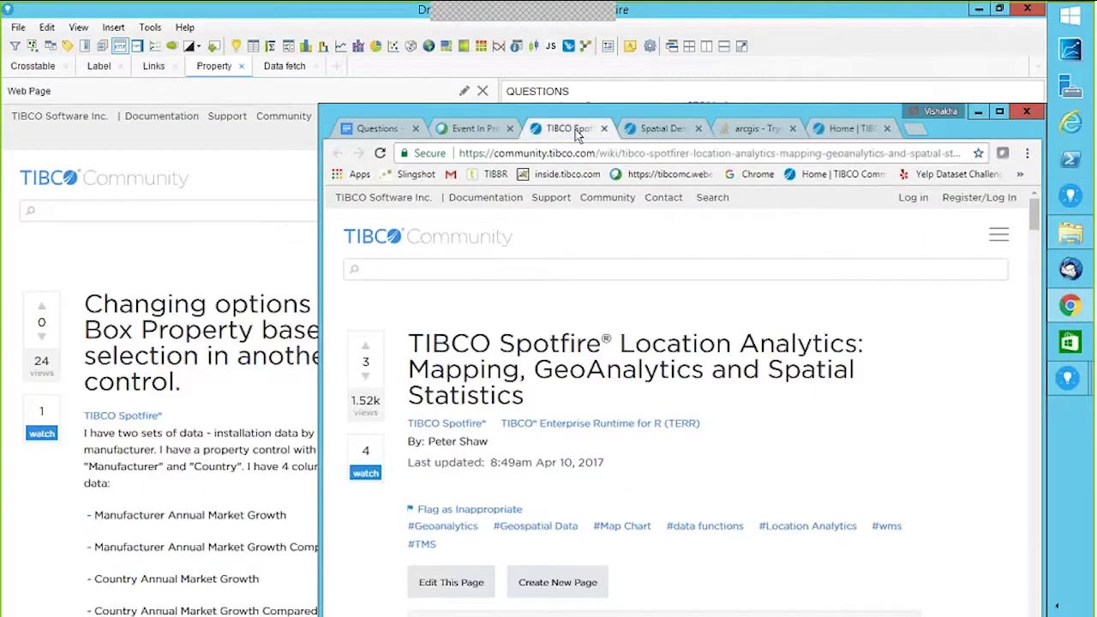
click(1001, 113)
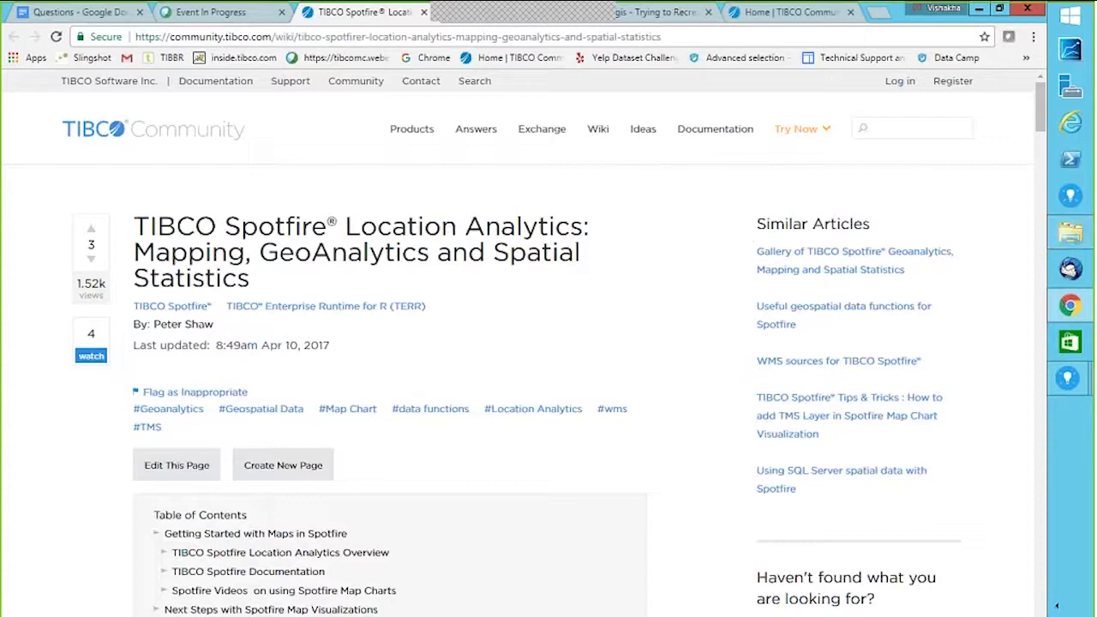
Examine the wiki article from its table of contents through the map examples, documentation, videos and webinars to Types of Layers
mouse_move(1043, 128)
mouse_down()
mouse_move(1043, 151)
mouse_move(1043, 141)
mouse_up()
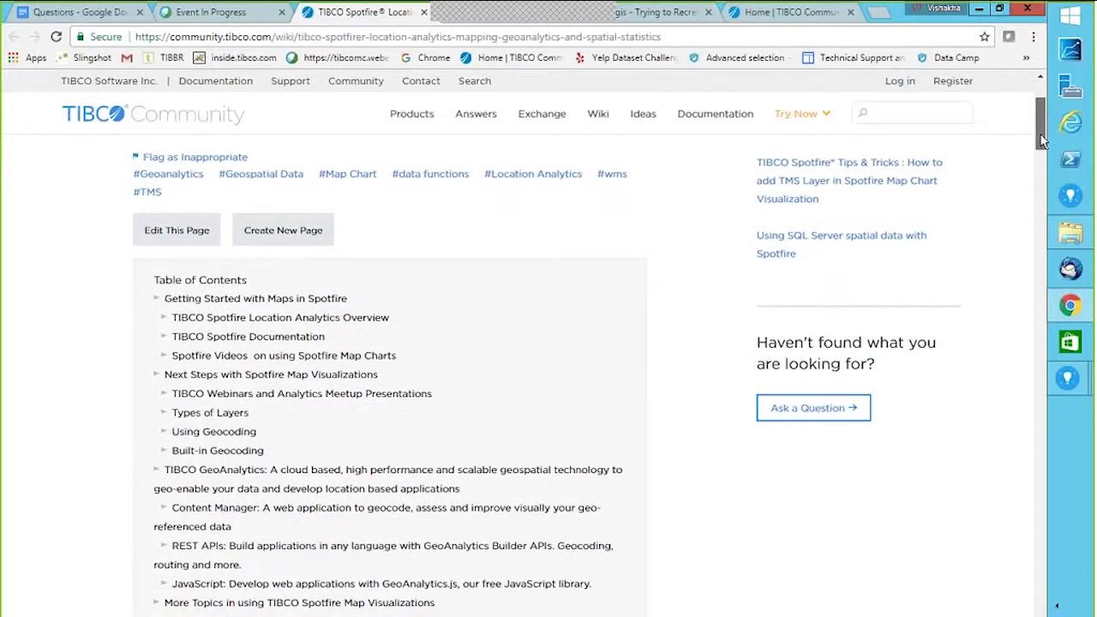
drag(1042, 140, 1046, 167)
scroll(1045, 167, down, 2)
drag(1045, 167, 1052, 189)
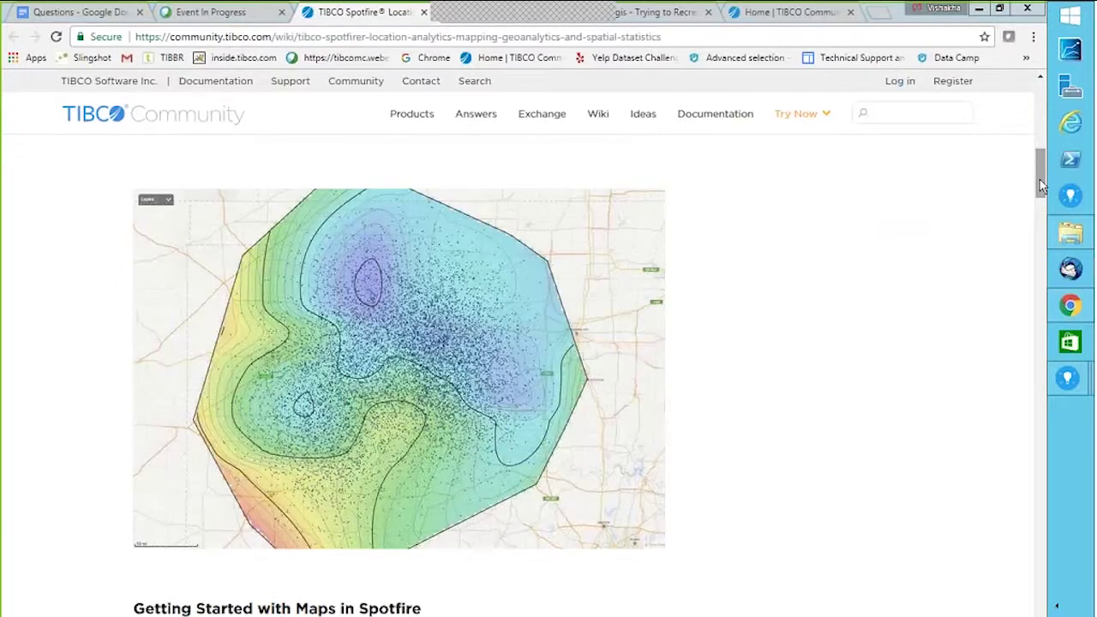
drag(1043, 185, 1043, 216)
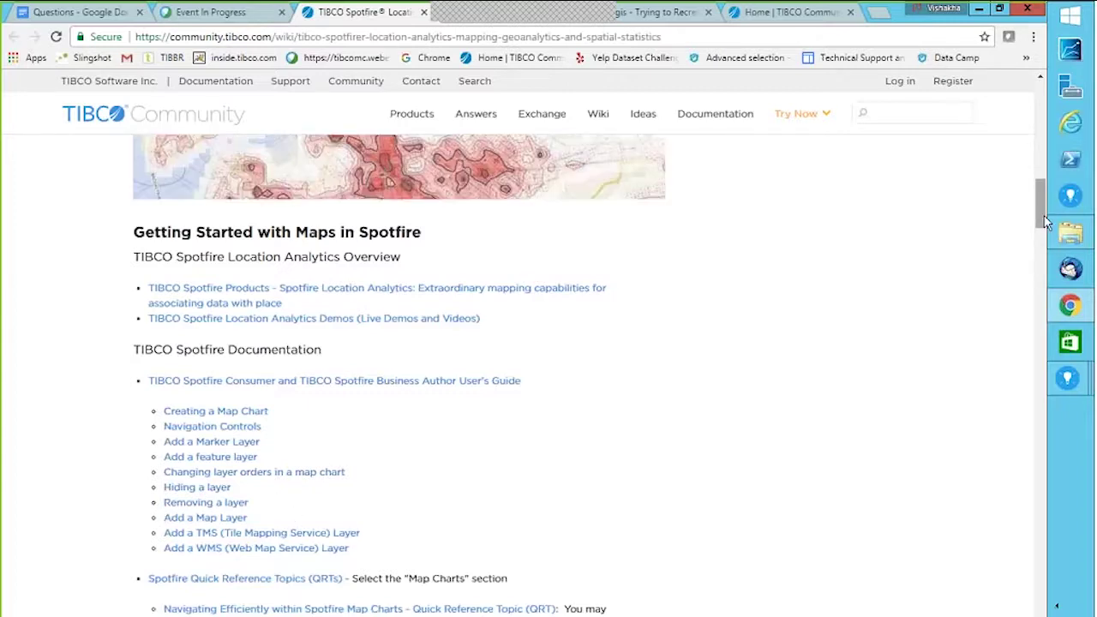
drag(1043, 216, 1050, 240)
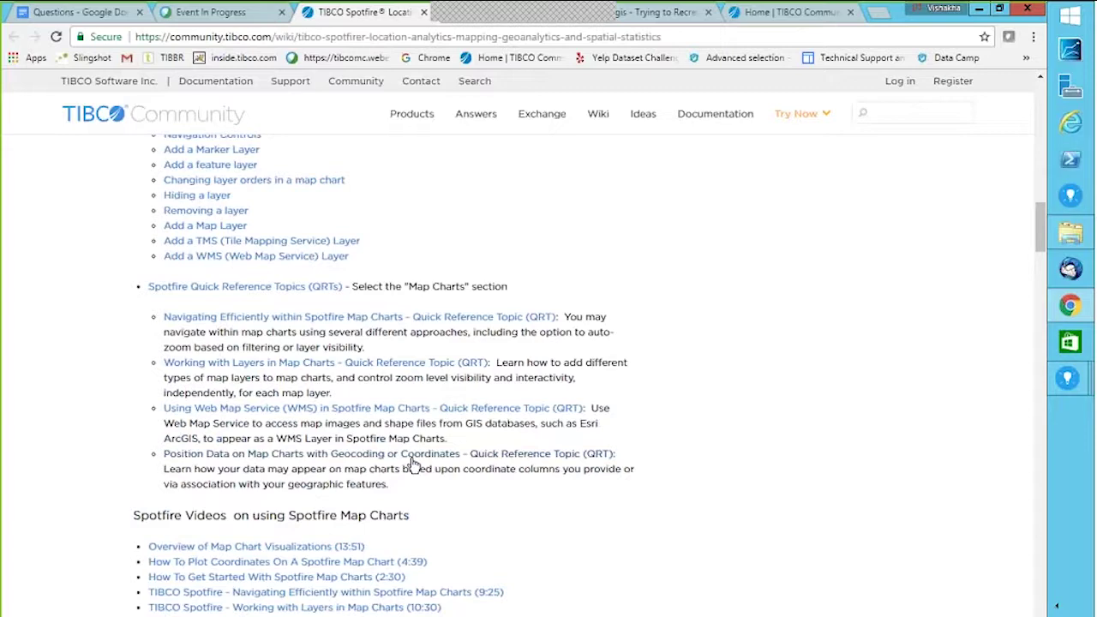
scroll(1039, 257, down, 1)
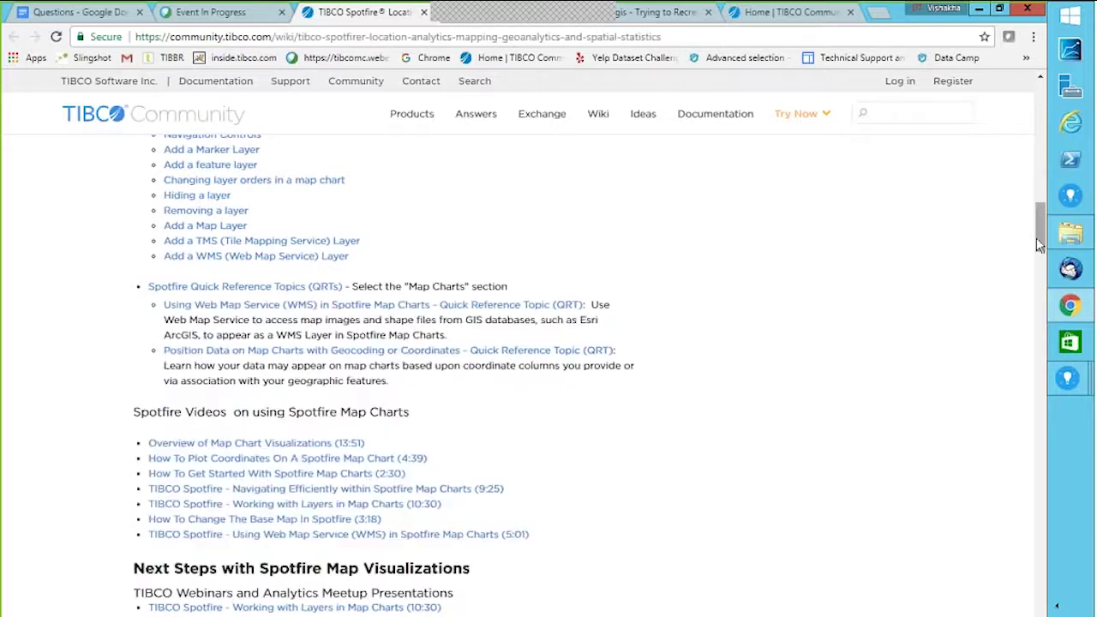
scroll(1039, 261, down, 2)
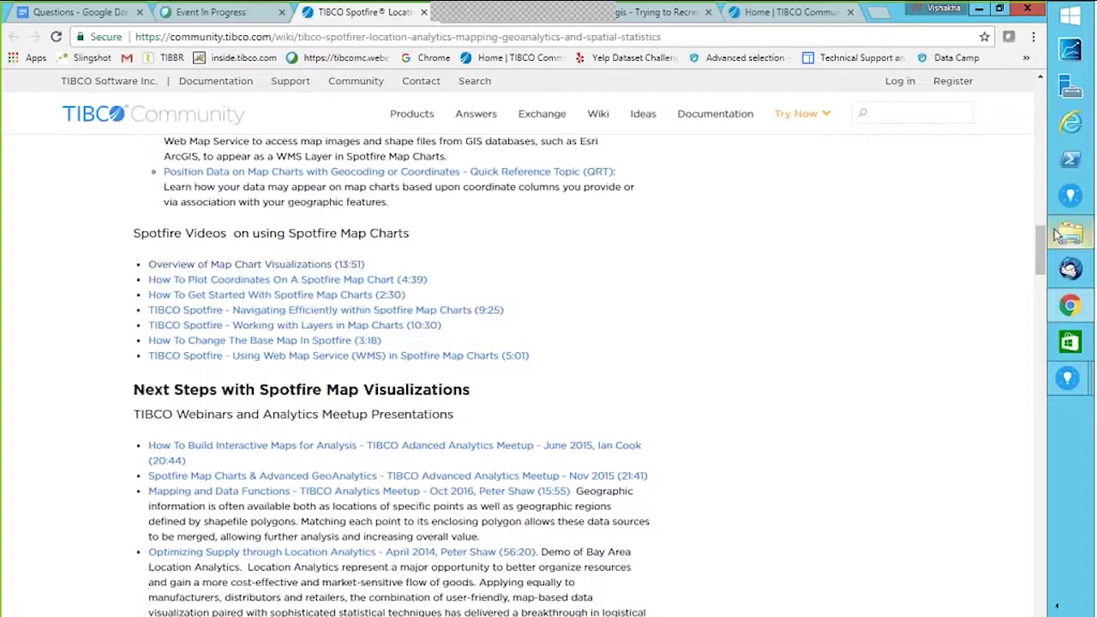
drag(1042, 249, 1043, 258)
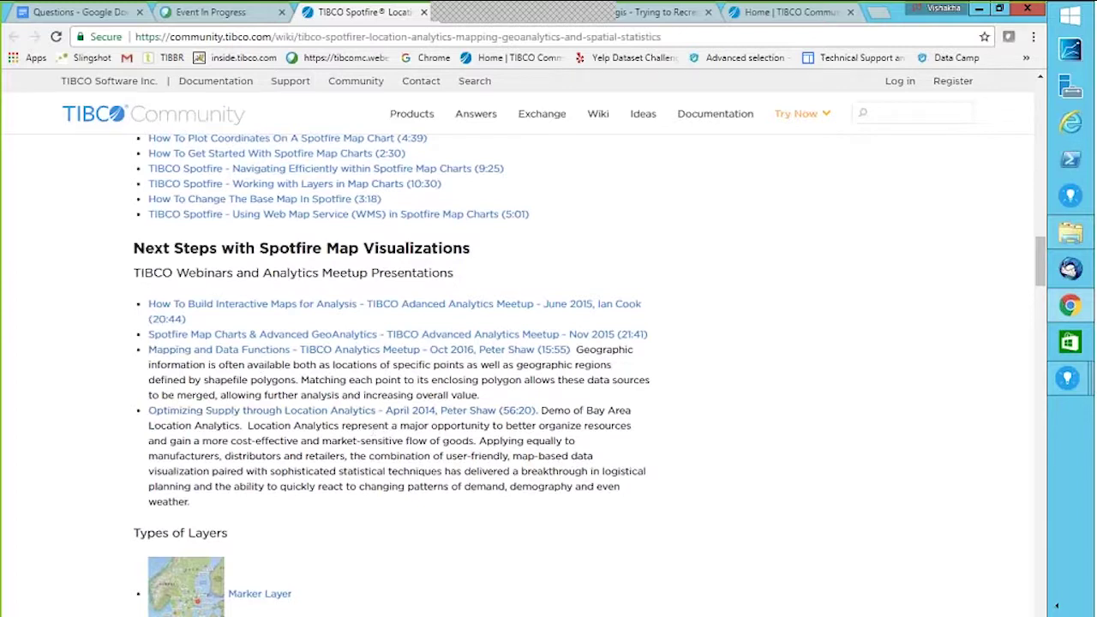
drag(1040, 270, 1040, 300)
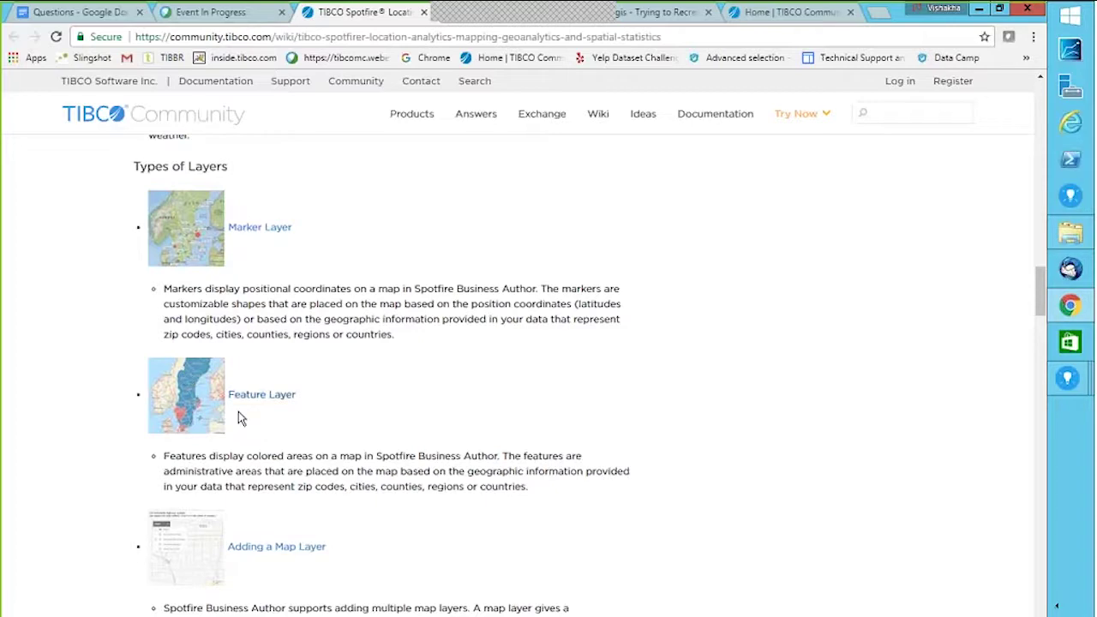
Open the TIBCO GeoAnalytics documentation linked in the article and return to the Location Analytics article
drag(1037, 277, 1042, 354)
click(196, 249)
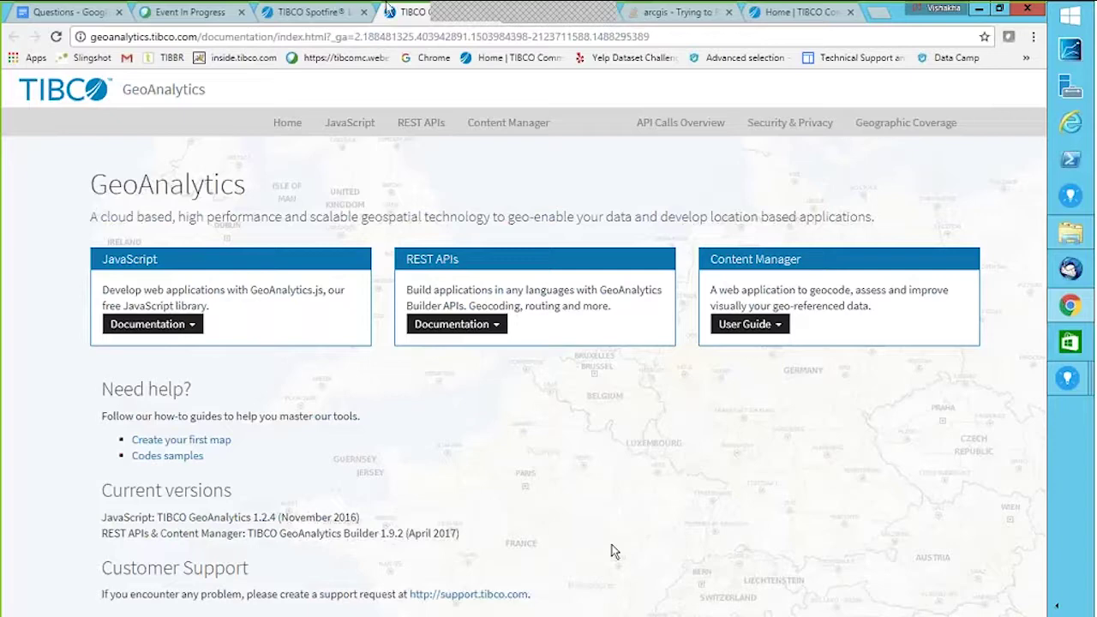
click(300, 15)
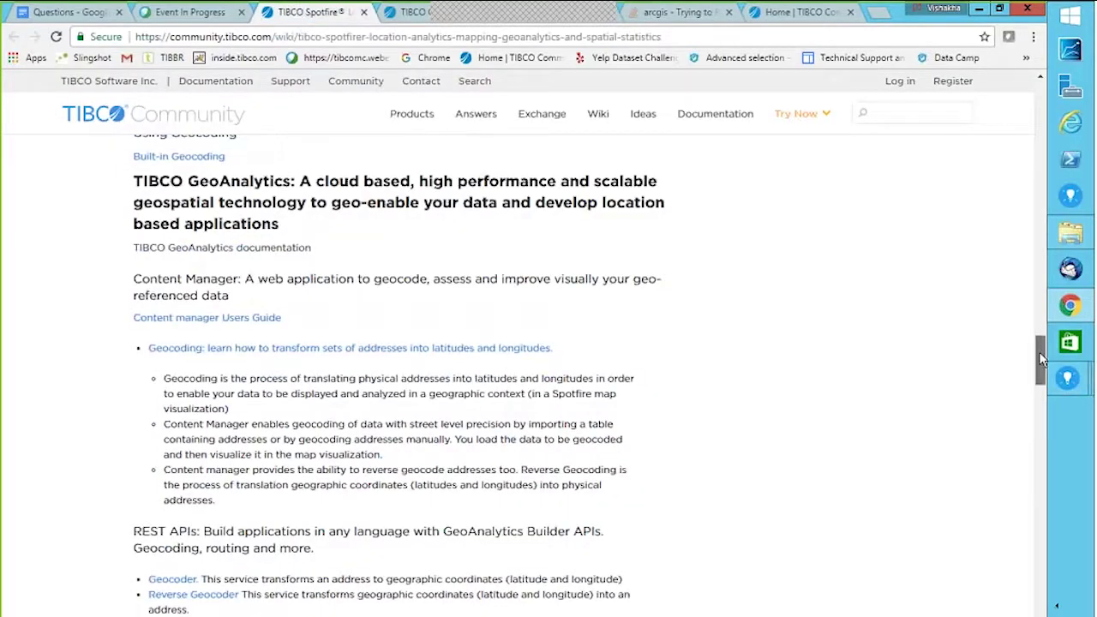
Examine the article's Content Manager geocoding, REST APIs and JavaScript sections
drag(1041, 363, 1043, 373)
scroll(1042, 372, down, 3)
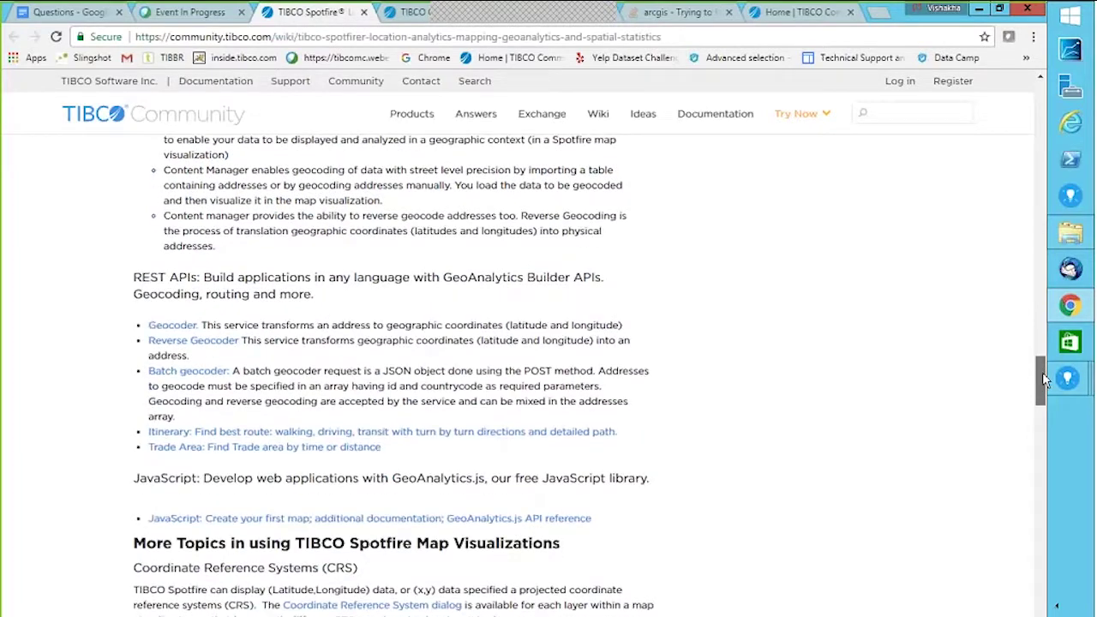
drag(1042, 373, 1043, 367)
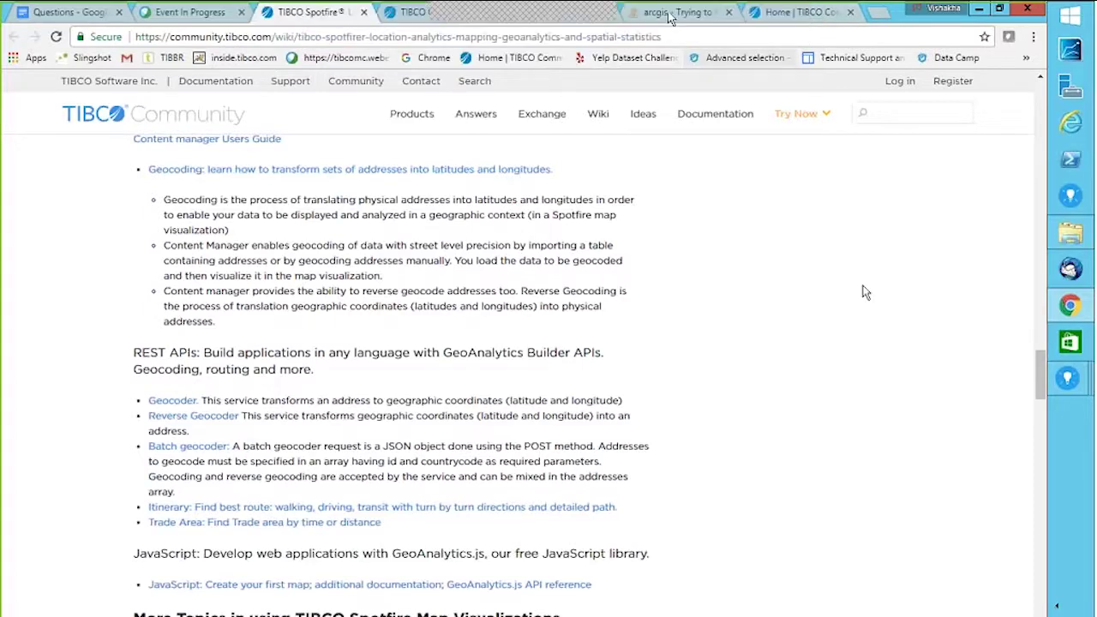
Compare the Stack Overflow question's map with the GeoAnalytics documentation and the wiki article's REST APIs section
click(669, 13)
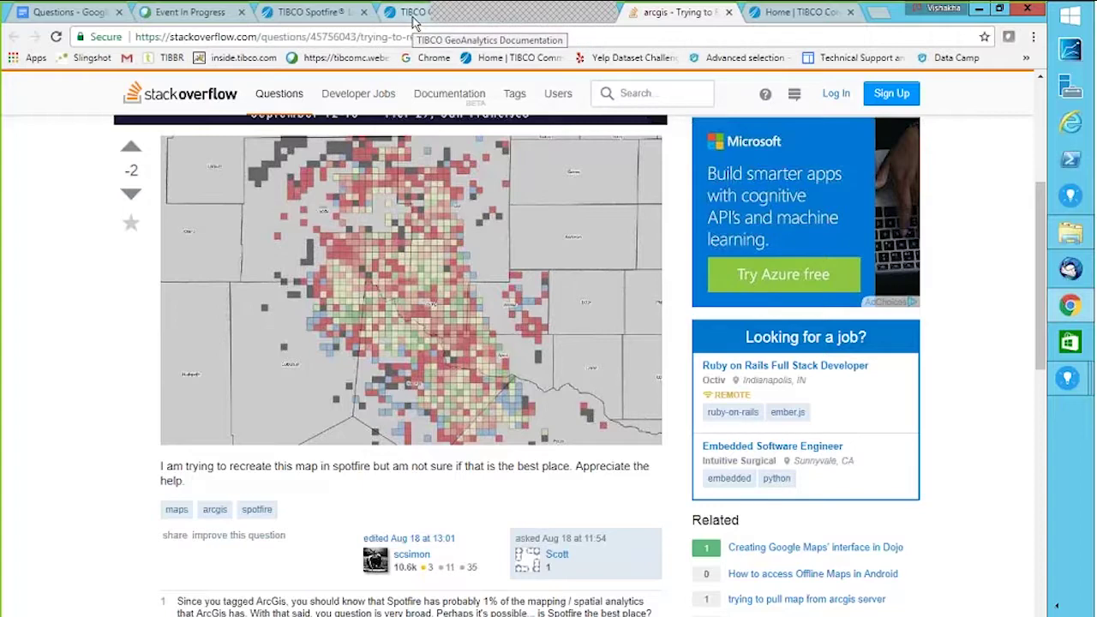
click(414, 12)
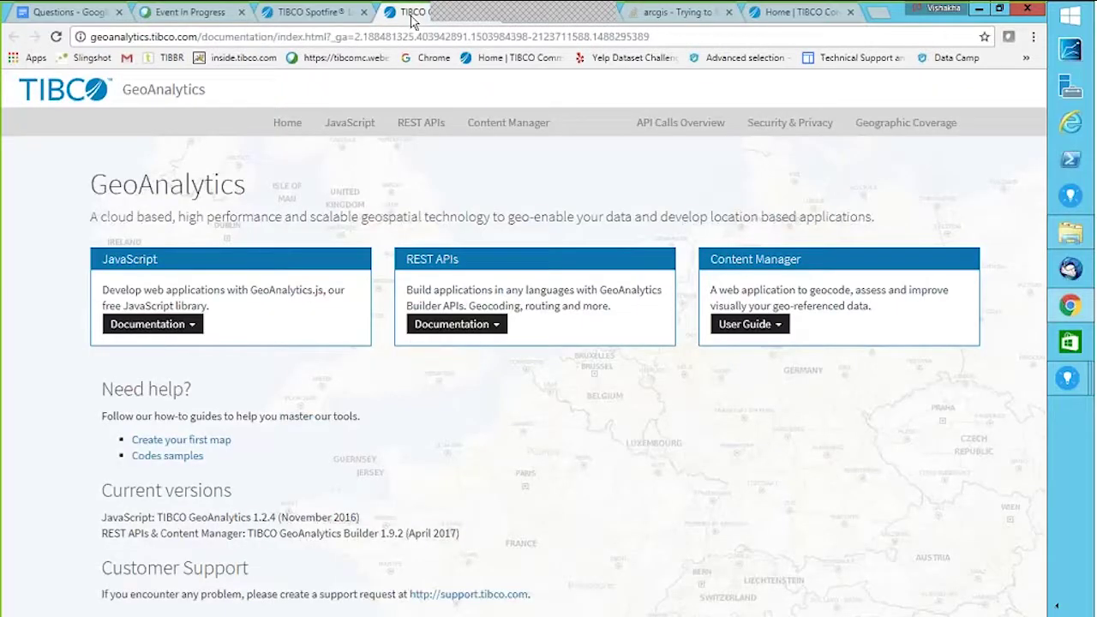
click(302, 13)
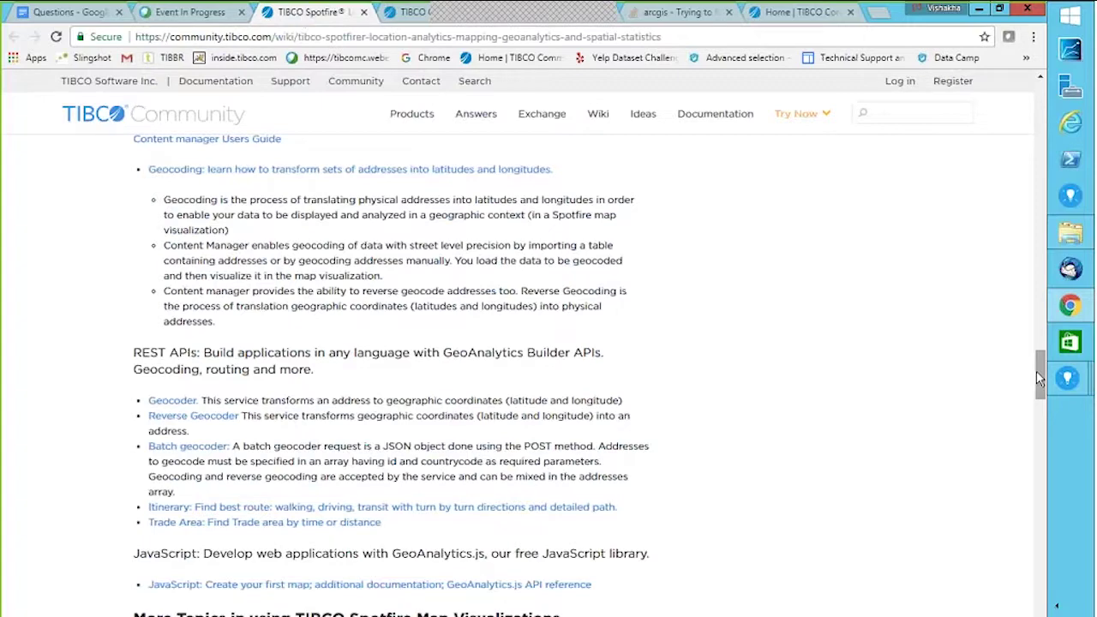
scroll(1040, 377, down, 1)
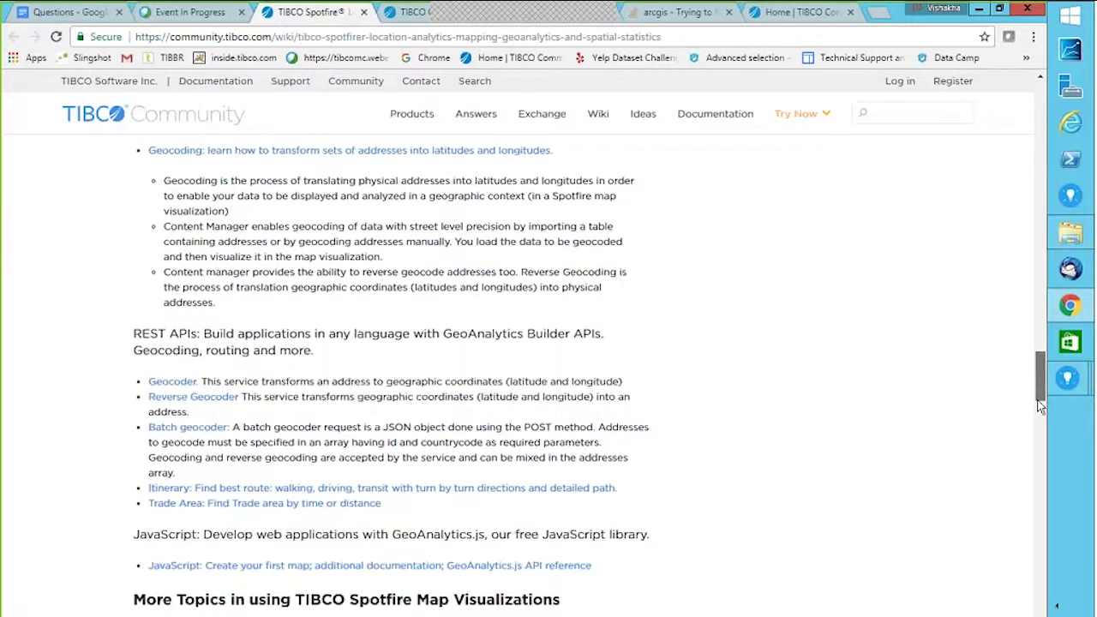
scroll(1040, 406, down, 1)
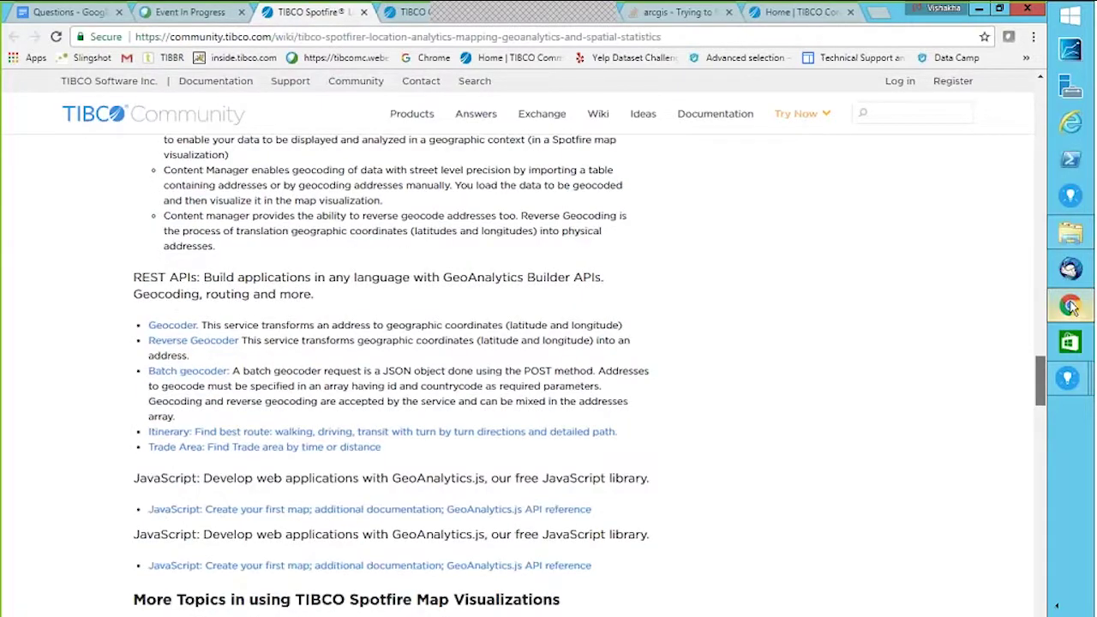
Return to the Spotfire analysis and add a new page filled by a map chart, closing the Data and Web Page panes
click(1072, 307)
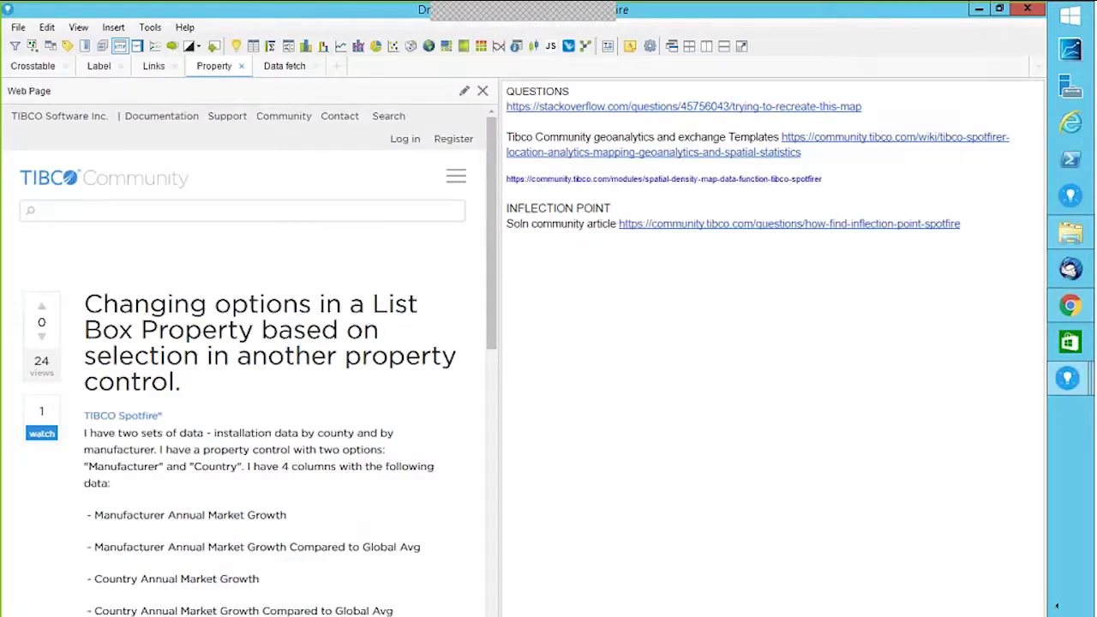
click(337, 69)
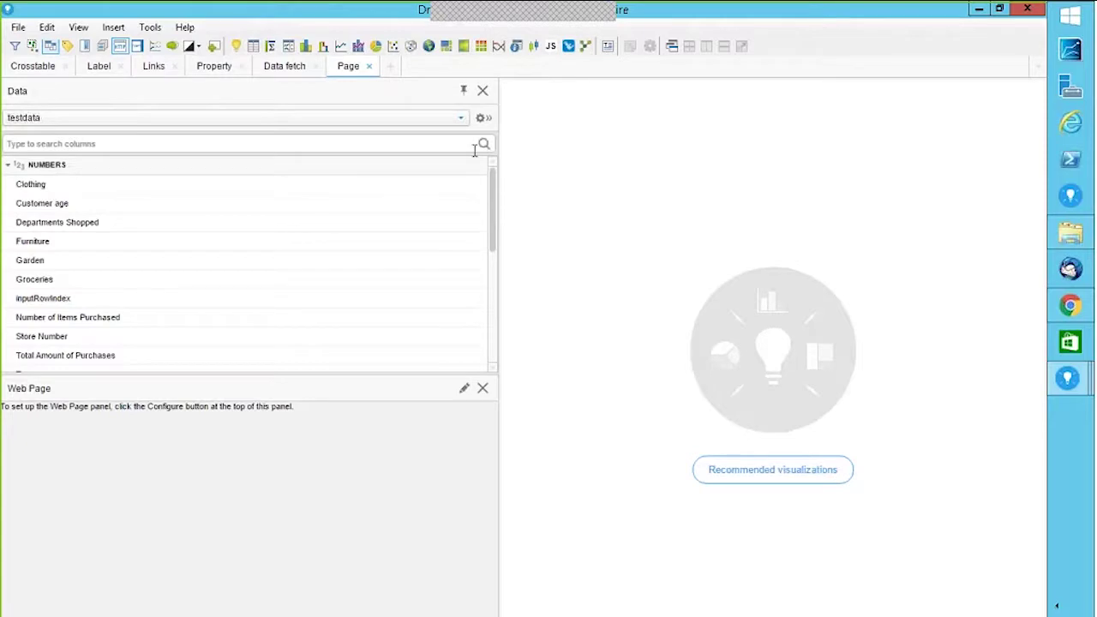
click(483, 91)
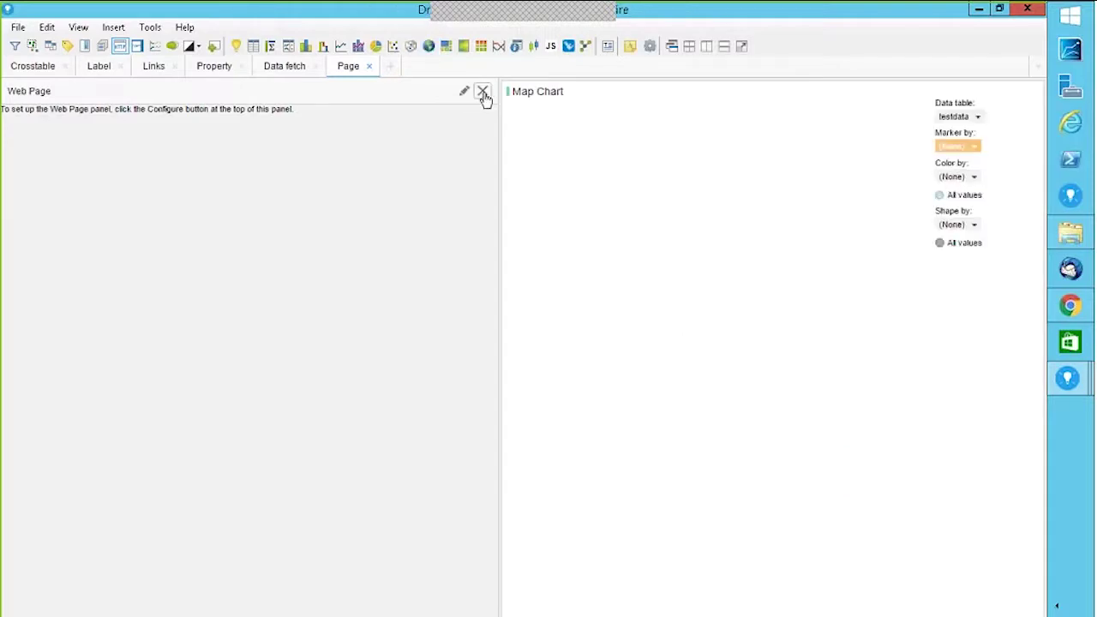
click(483, 92)
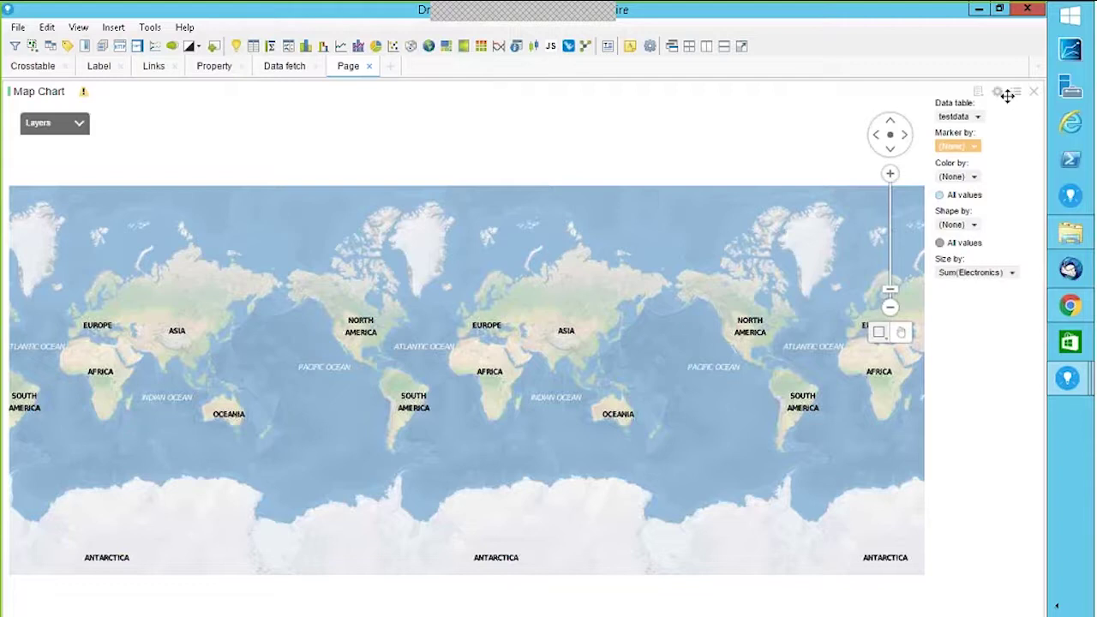
Open the map chart's layer properties and look through the layer types that can be added, including marker, feature and WMS layers
click(999, 92)
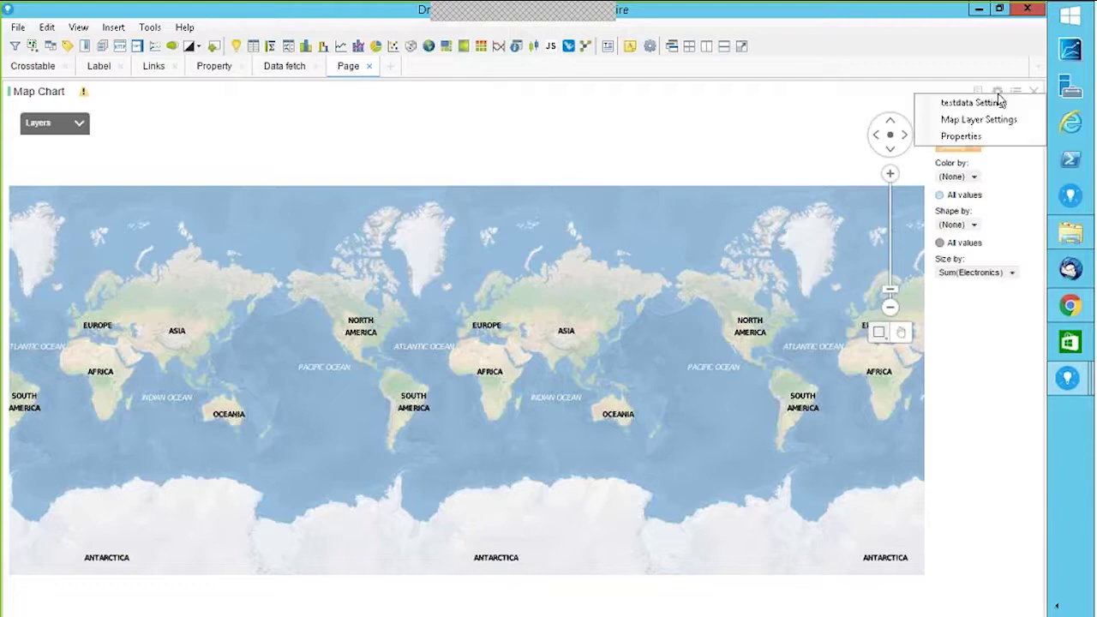
click(962, 137)
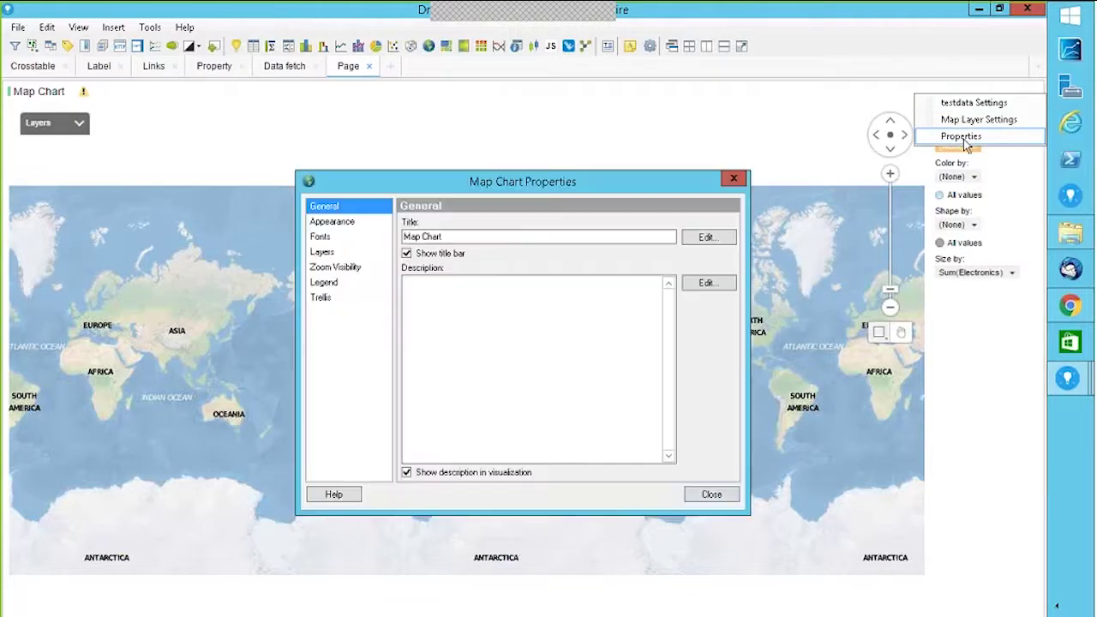
click(338, 253)
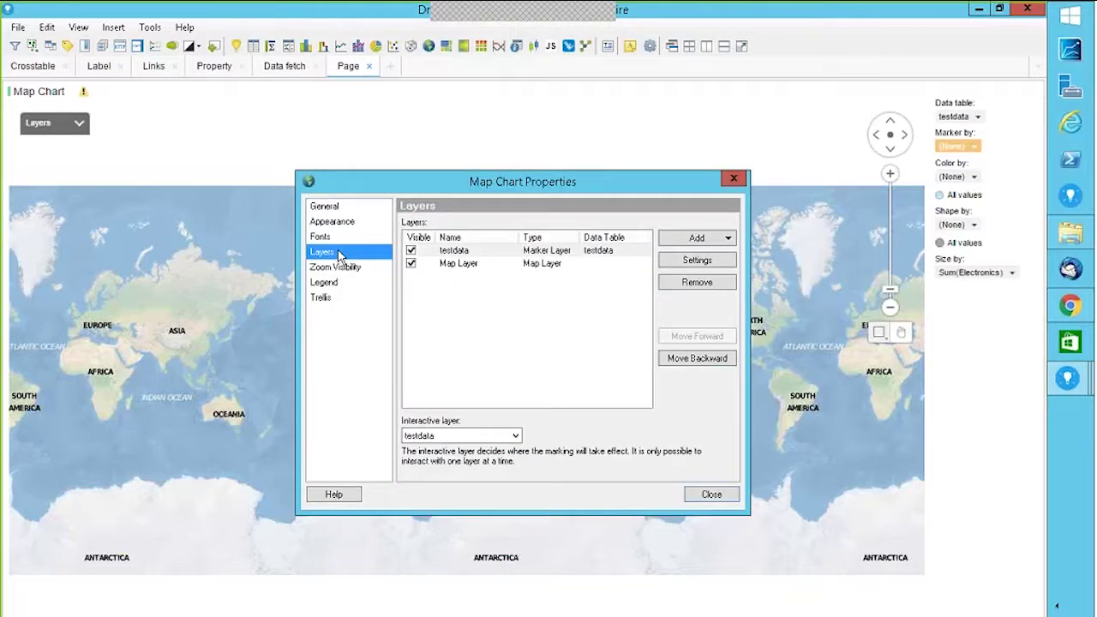
click(702, 240)
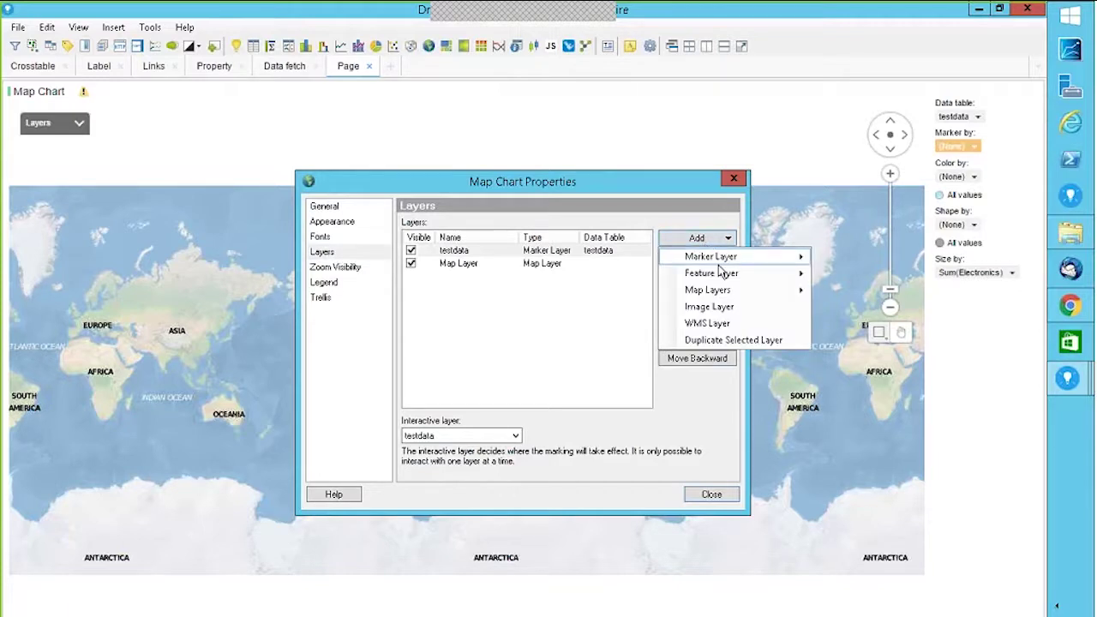
mouse_move(718, 262)
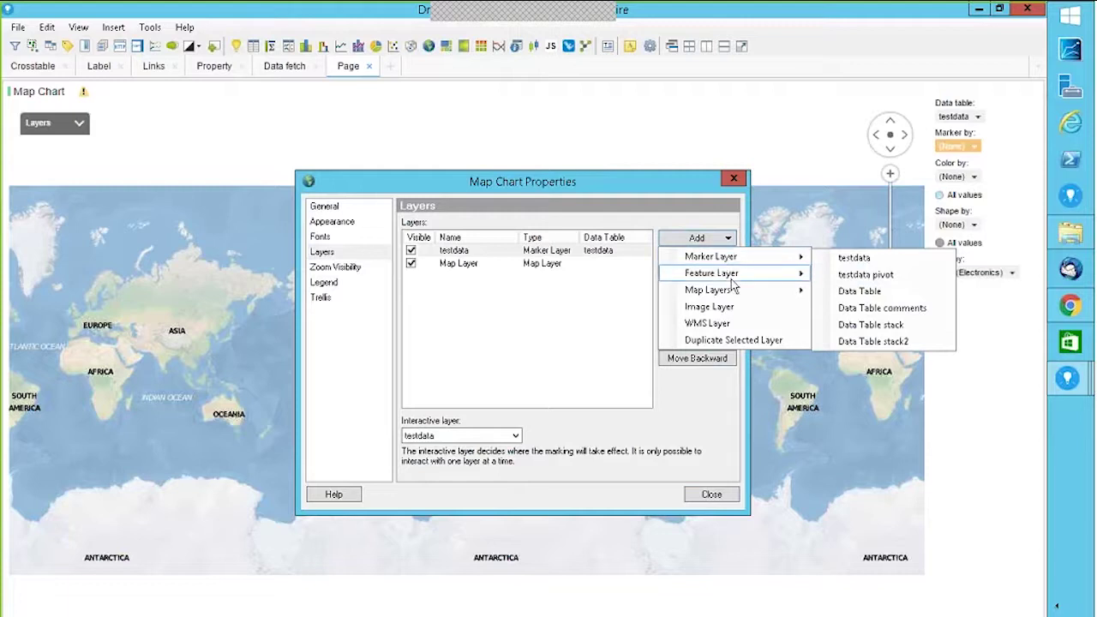
mouse_move(733, 285)
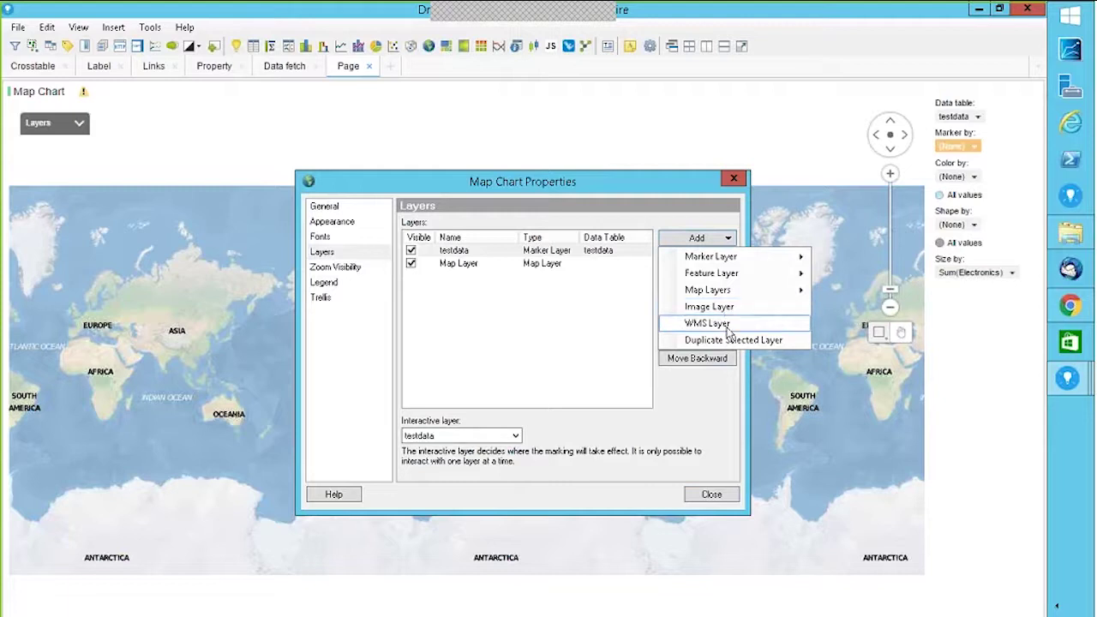
mouse_move(751, 255)
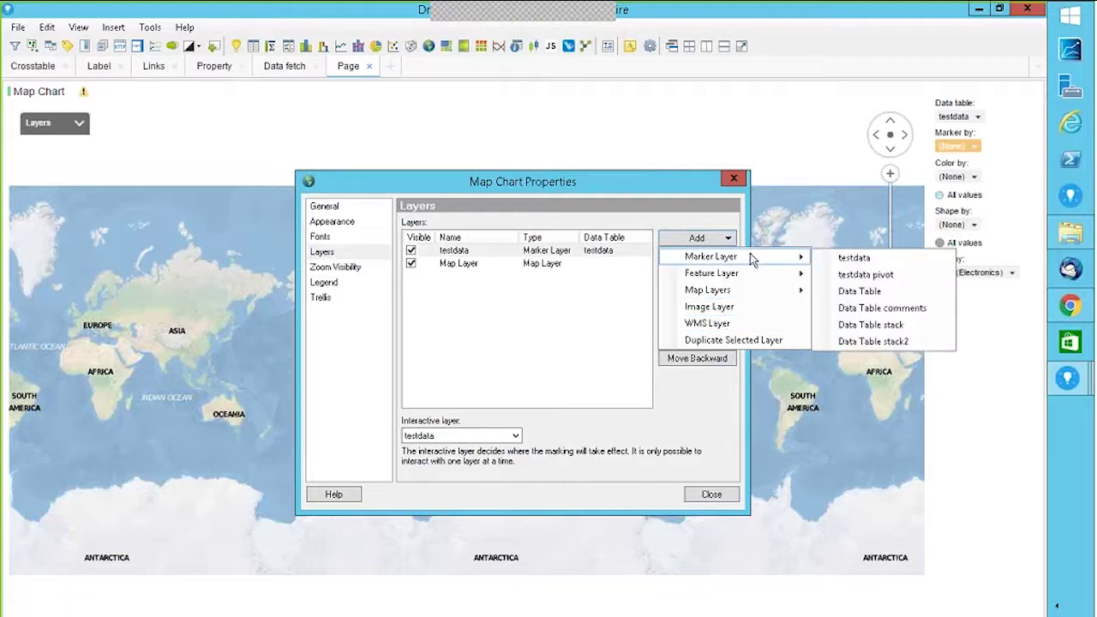
Review the map types available in the Map Layer's settings and return to the layer list
click(532, 269)
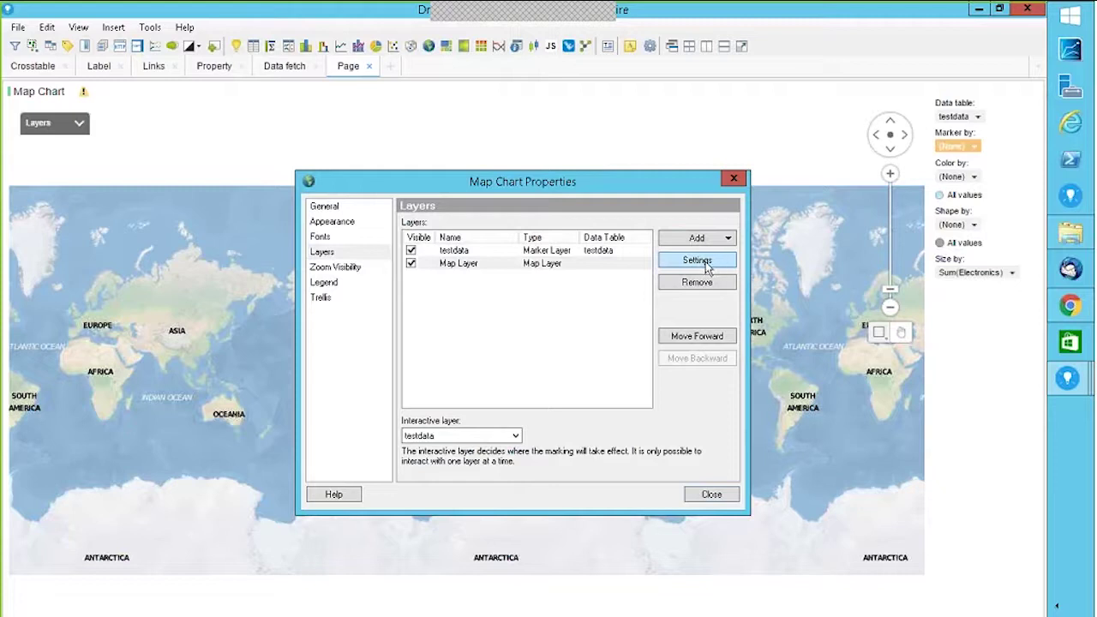
click(705, 264)
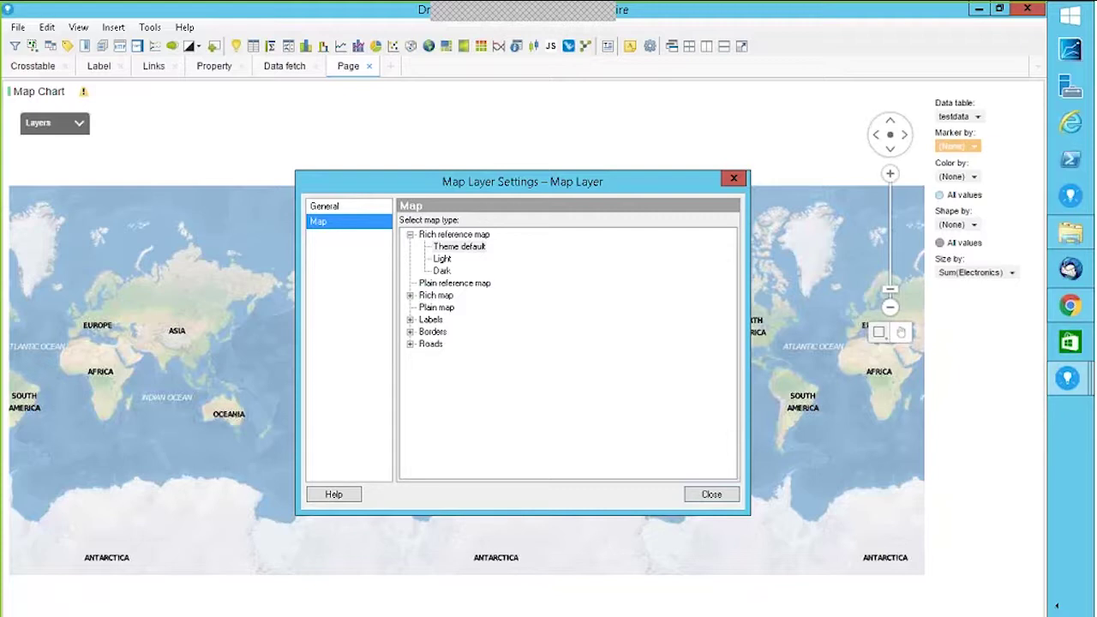
click(712, 495)
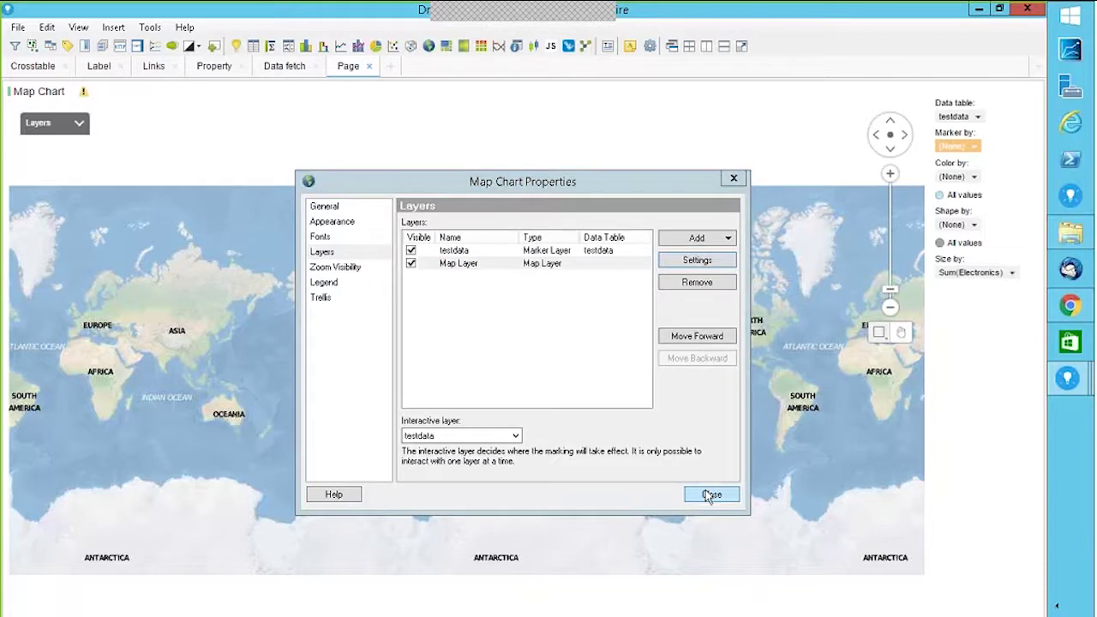
Open the settings of the testdata marker layer and check its coordinate reference system options
click(460, 251)
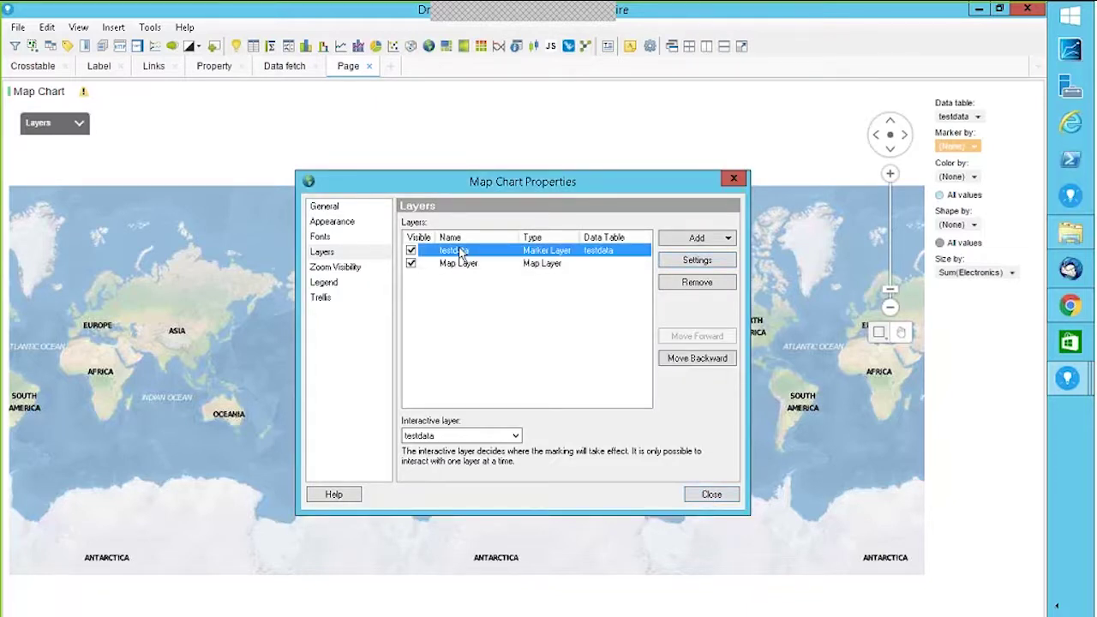
click(696, 261)
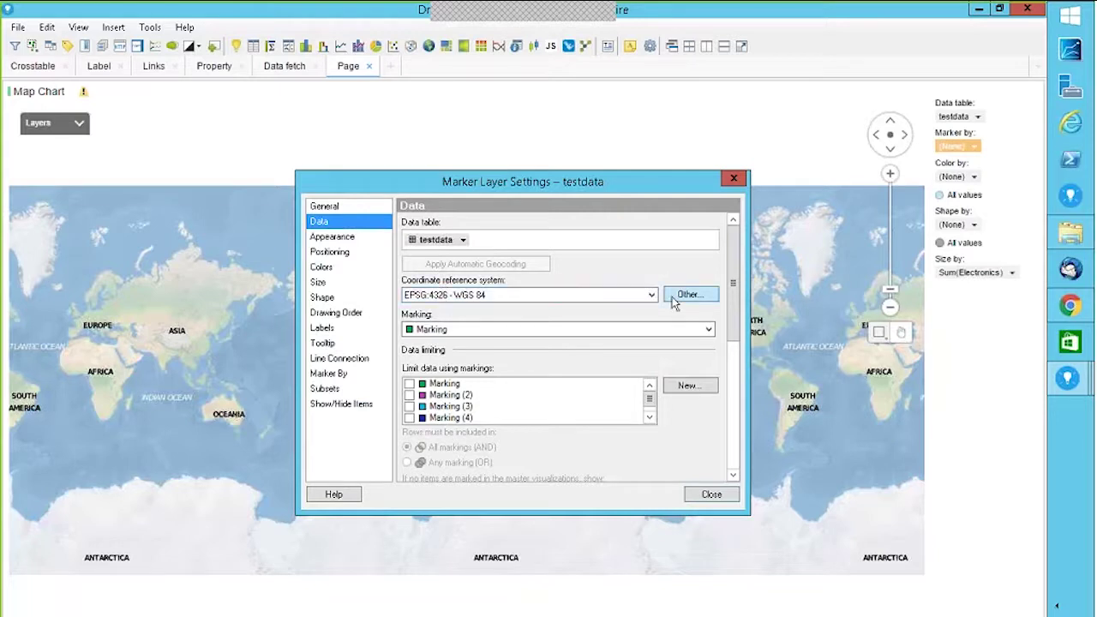
click(653, 294)
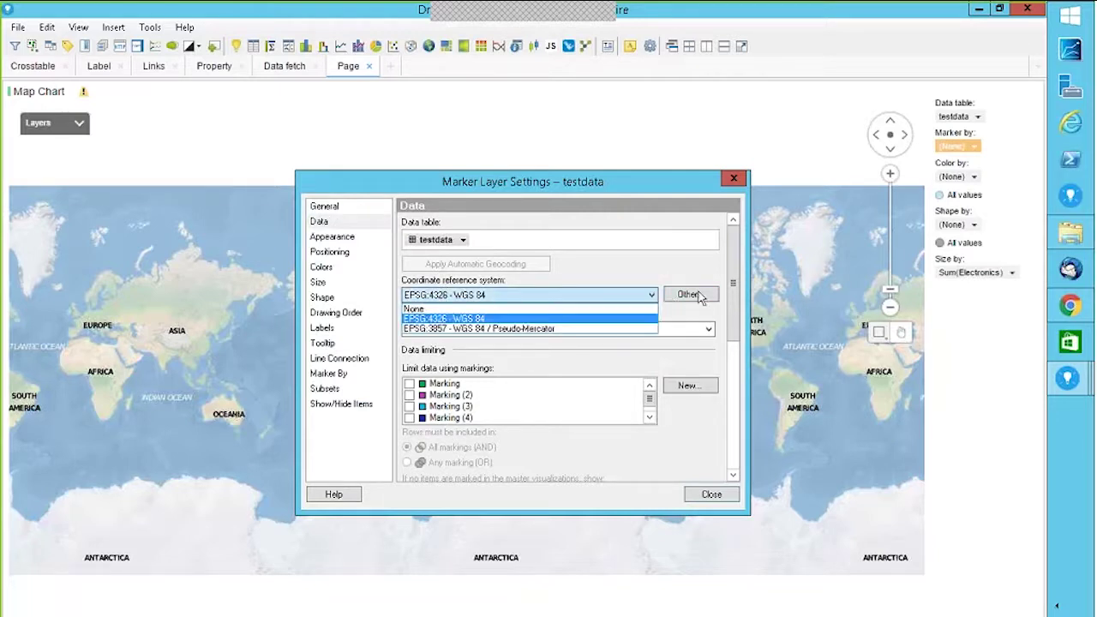
click(698, 305)
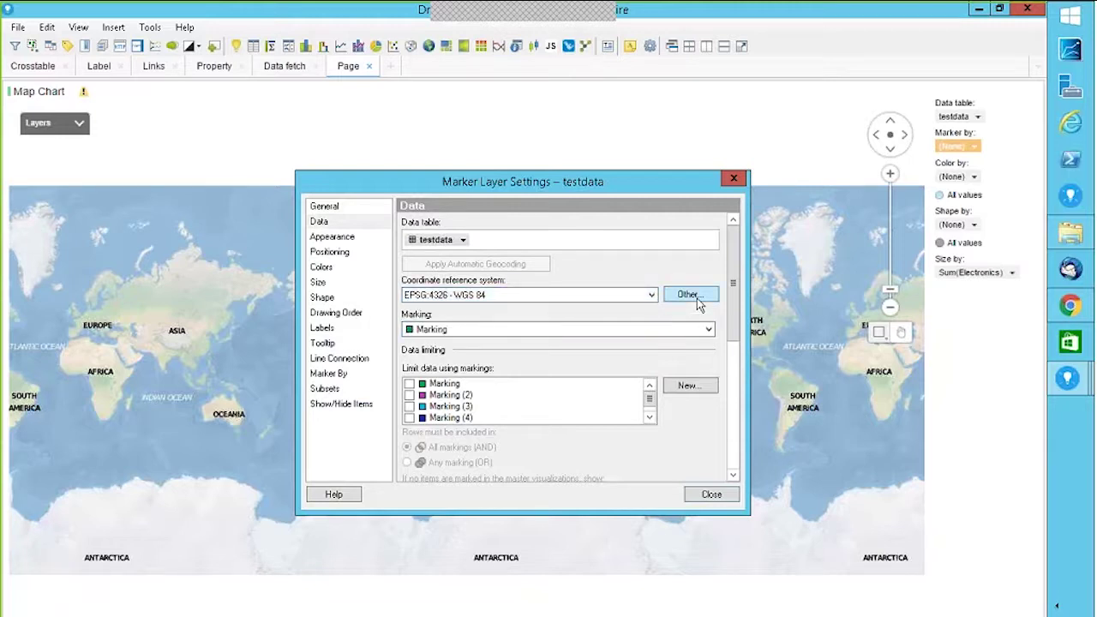
Review the marker layer's positioning, shape, drawing order, line connection and appearance settings, then close them
click(334, 259)
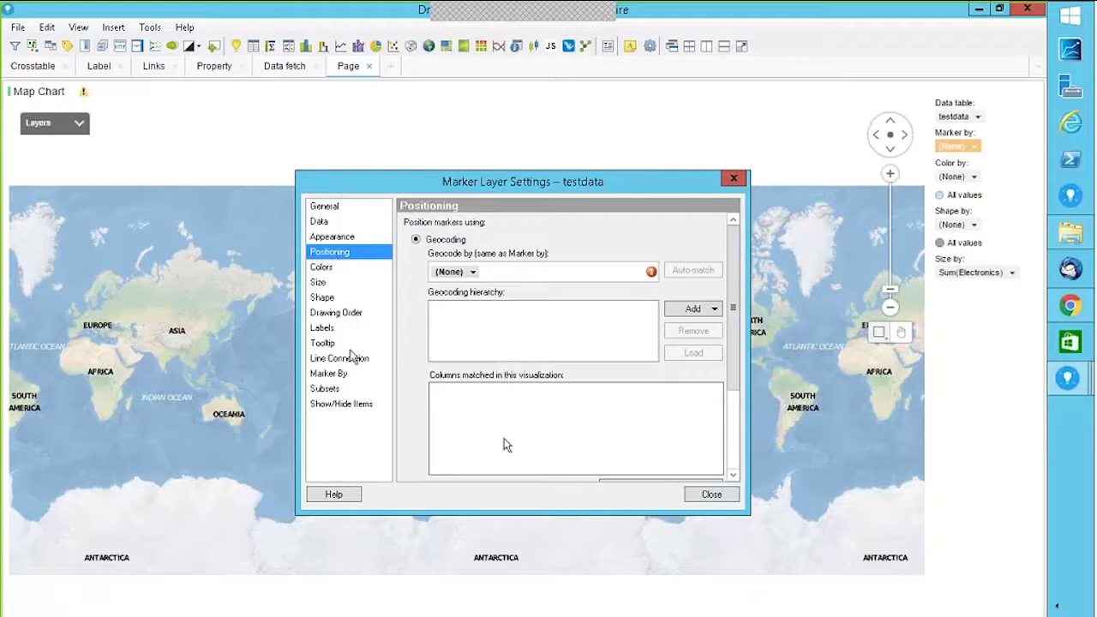
click(322, 299)
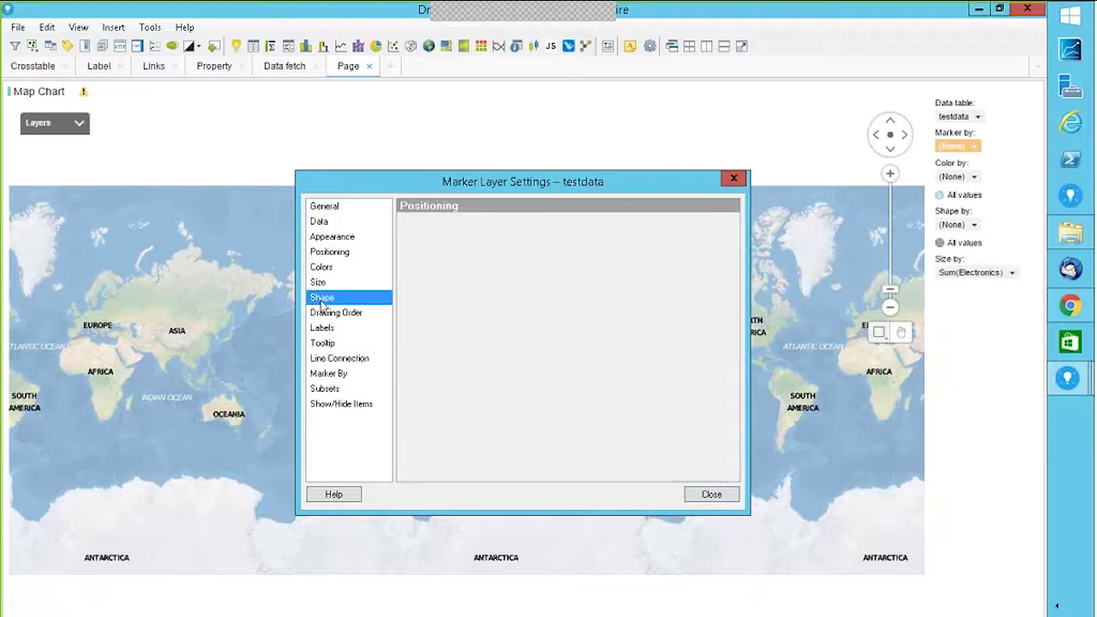
click(471, 324)
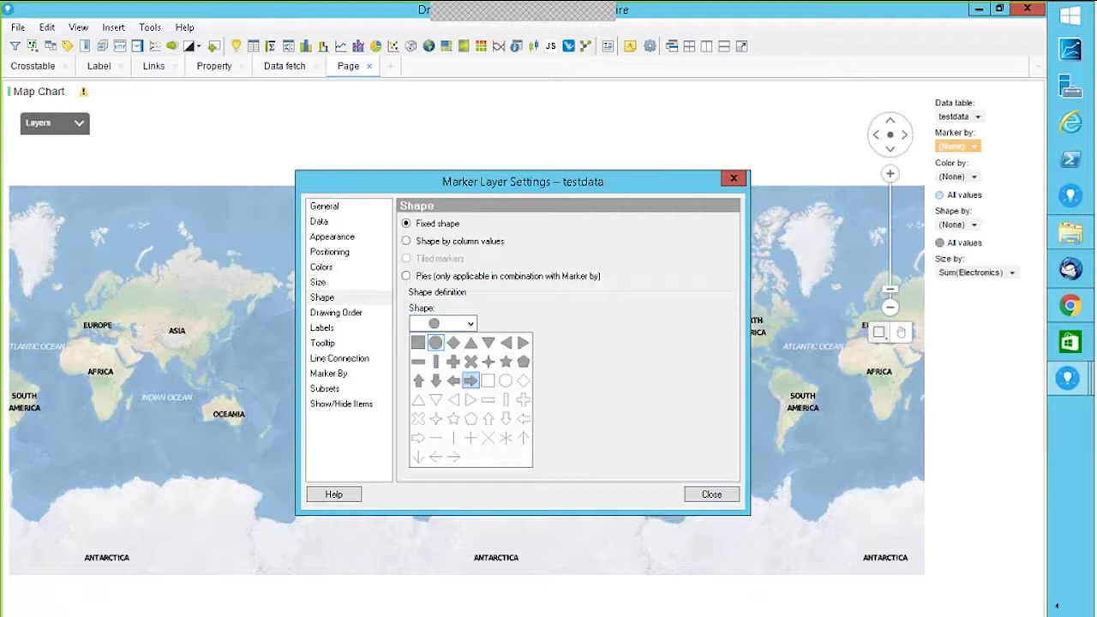
click(349, 315)
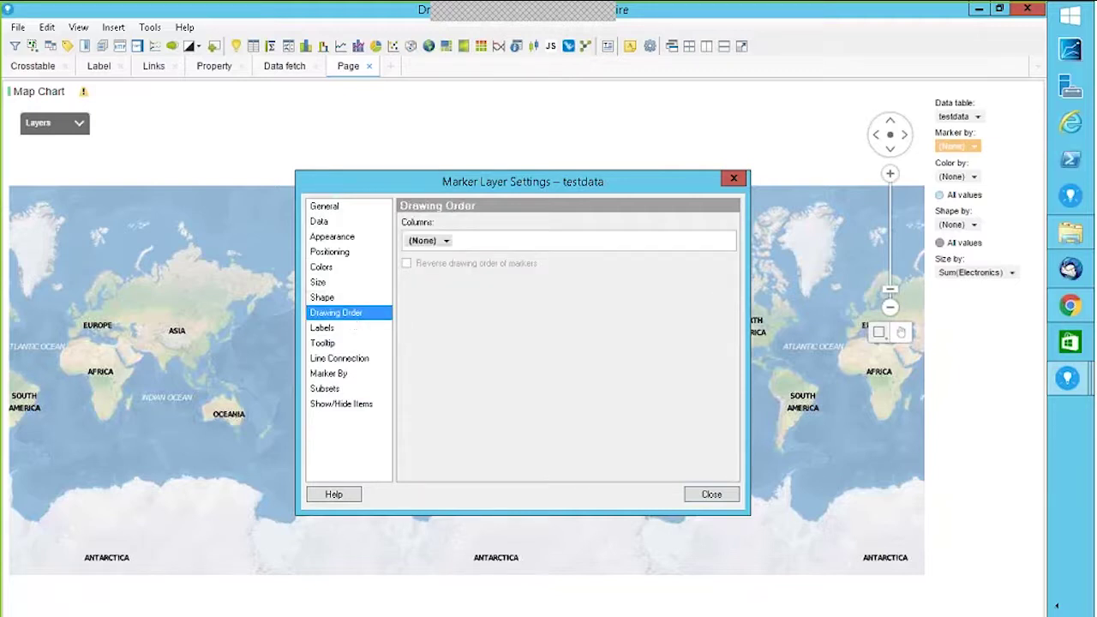
click(343, 359)
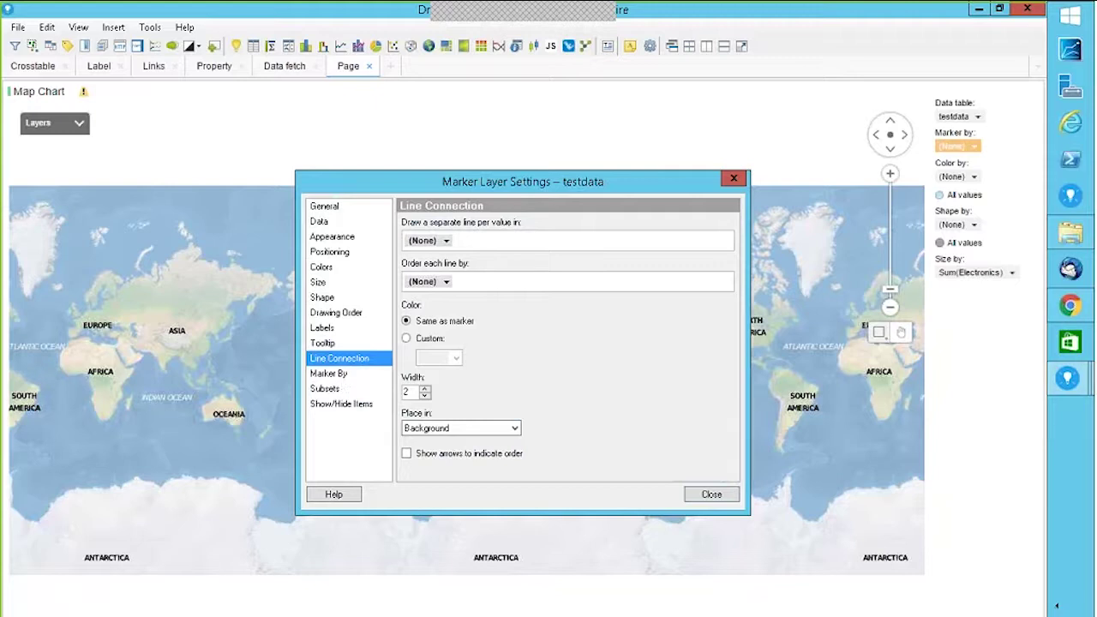
click(333, 237)
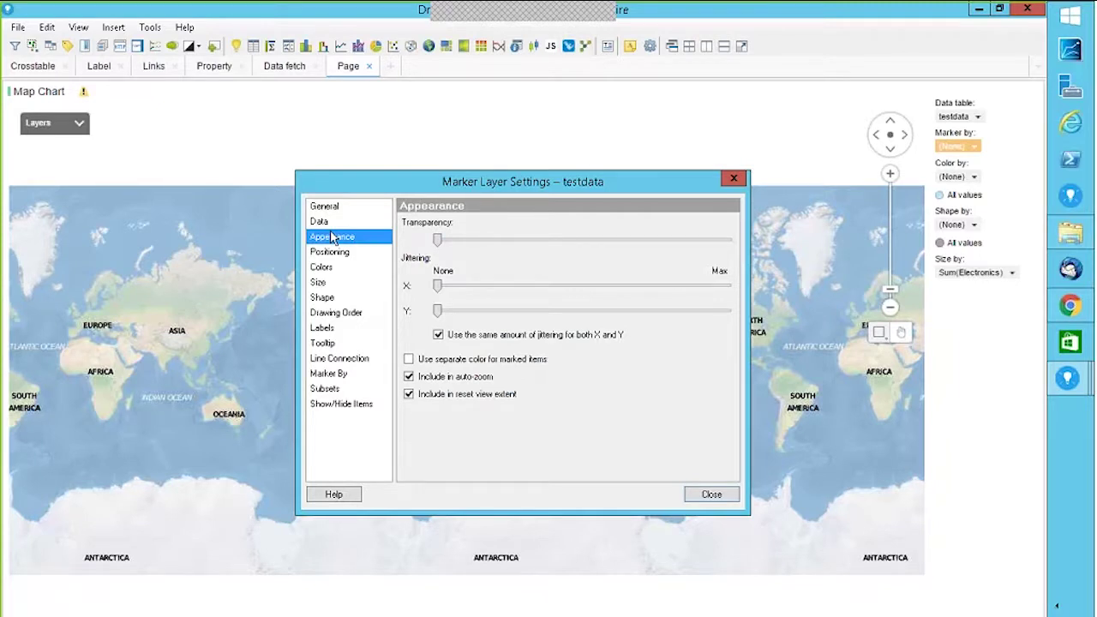
click(711, 495)
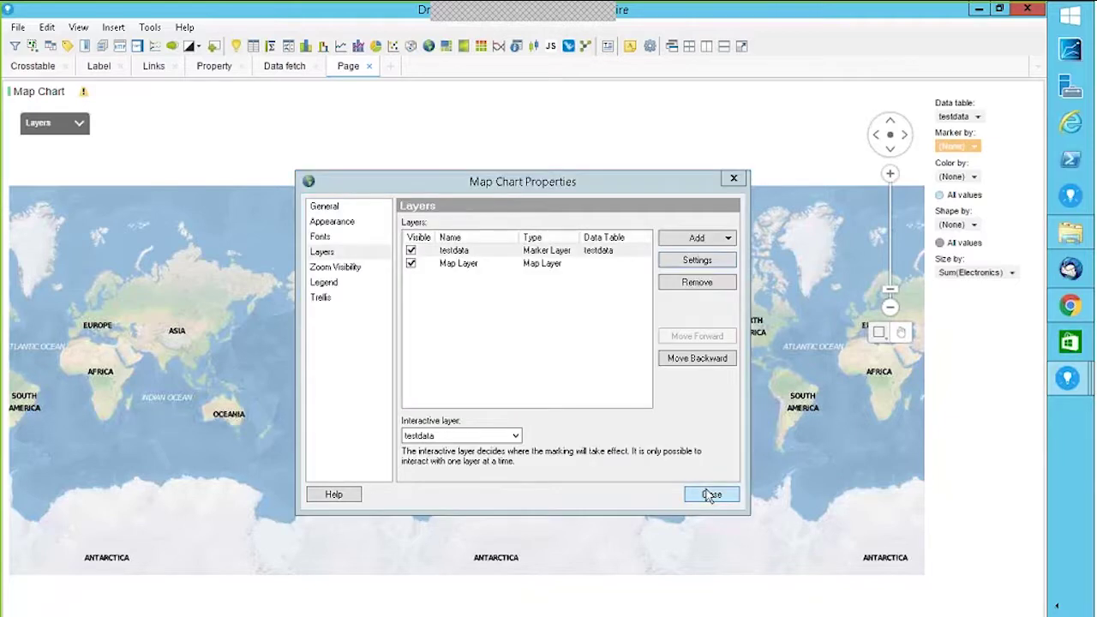
Examine the zoom visibility ranges of the testdata and Map Layer layers and close the map chart properties
click(359, 273)
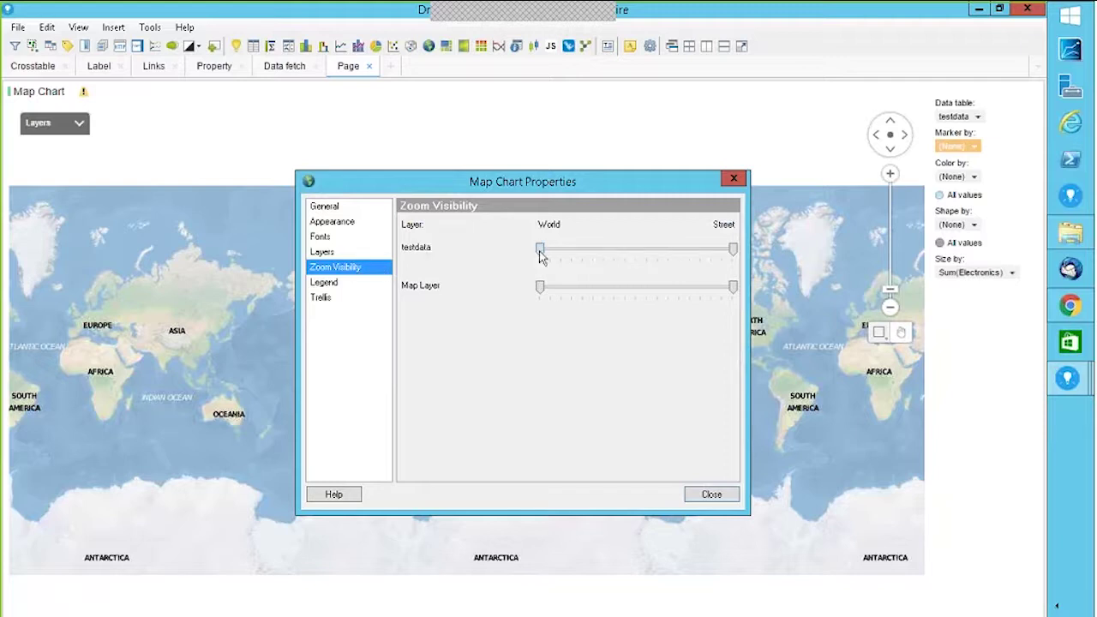
mouse_move(541, 250)
mouse_down()
mouse_move(584, 251)
mouse_move(540, 250)
mouse_up()
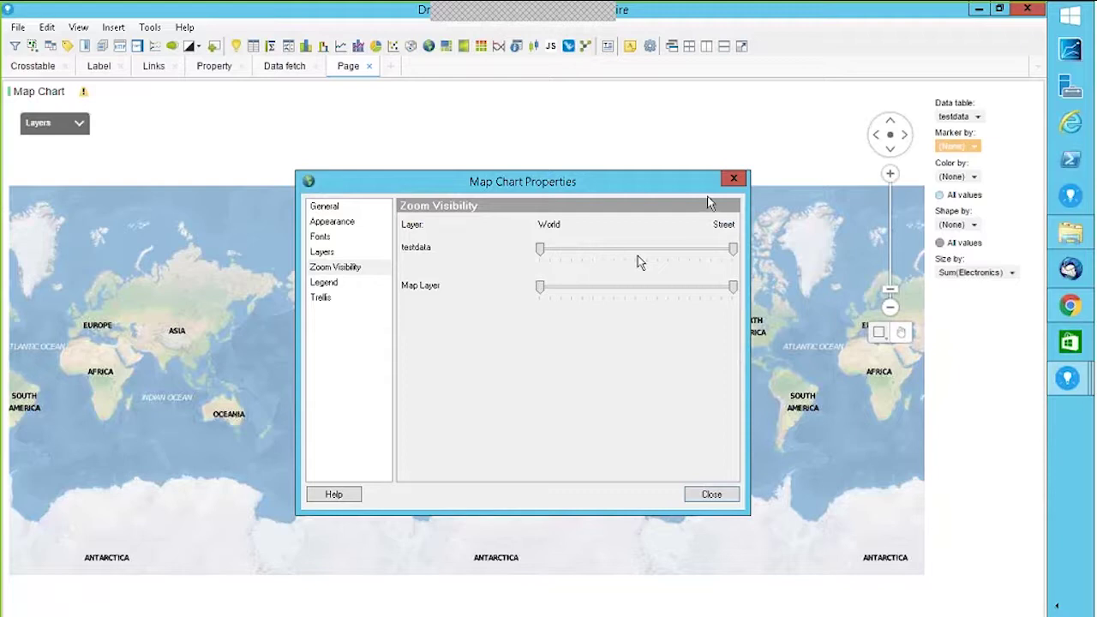
click(734, 178)
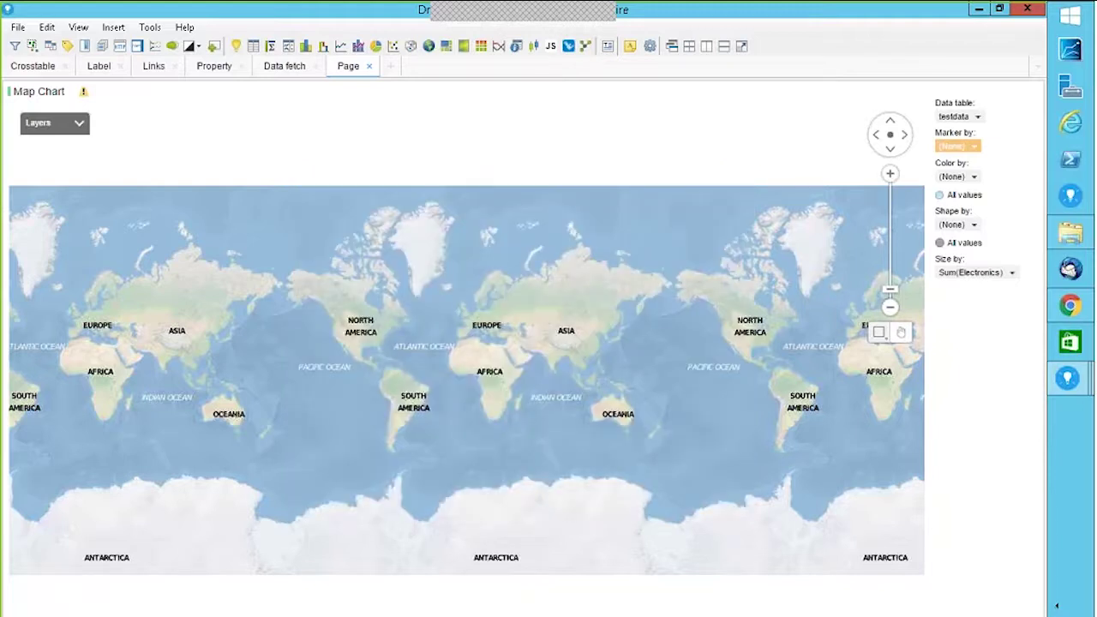
Expand the layers control on the map, review the chart's Layers, Fonts and Appearance properties, and close them
click(79, 124)
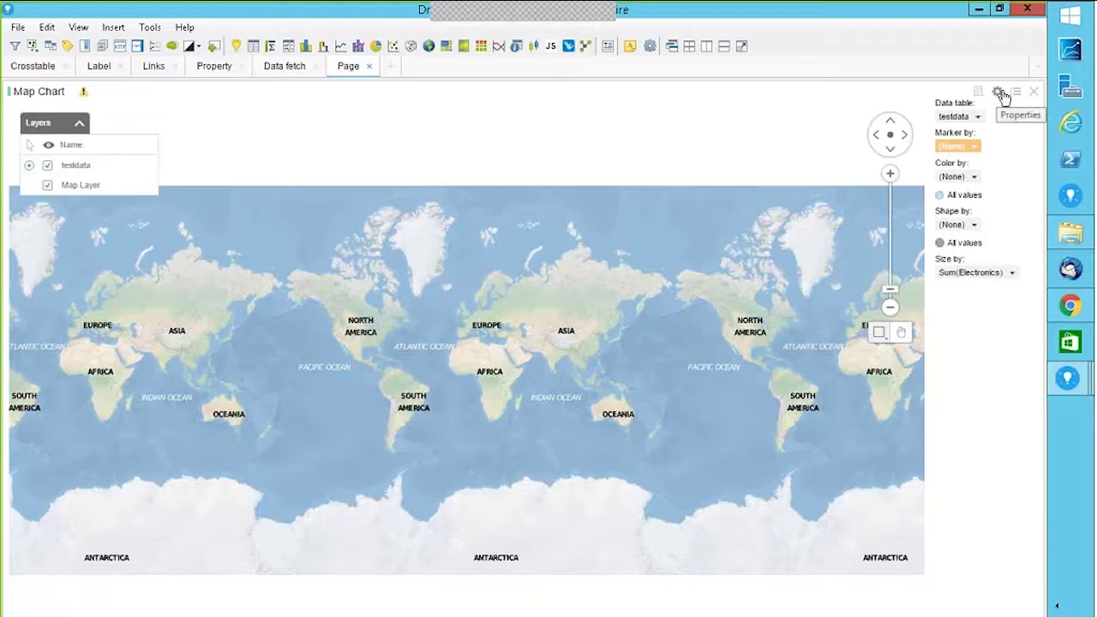
click(1001, 93)
click(962, 136)
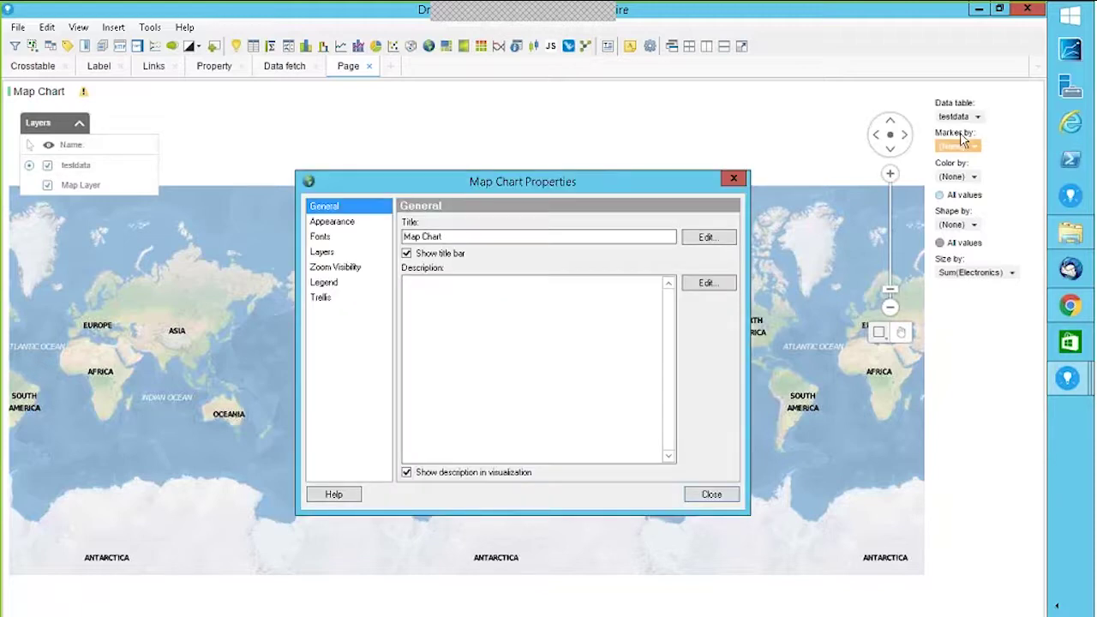
click(322, 252)
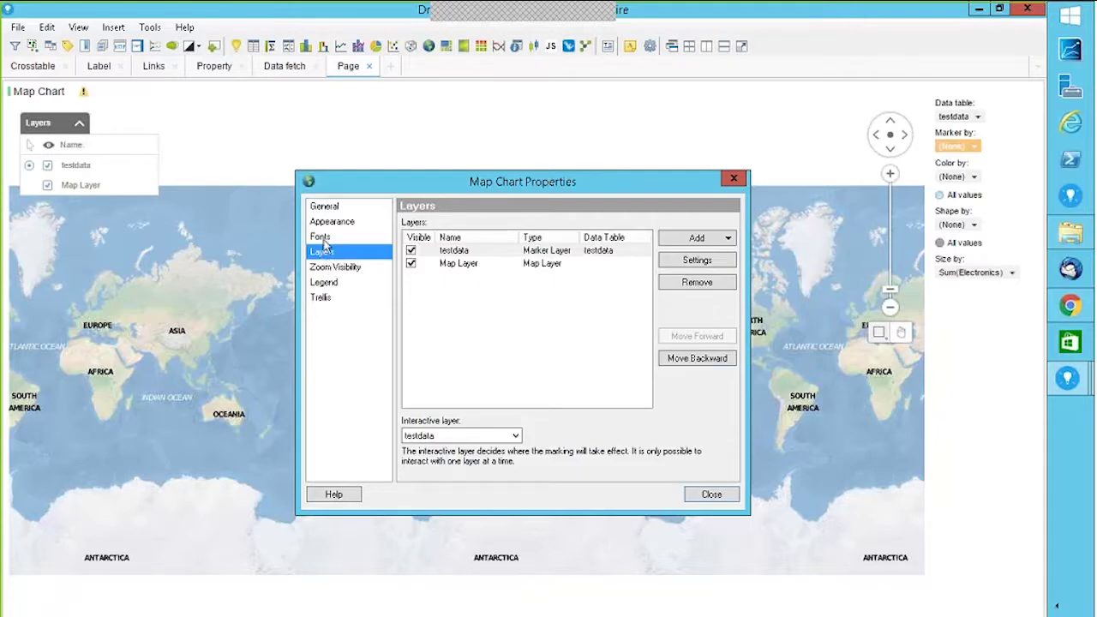
click(323, 238)
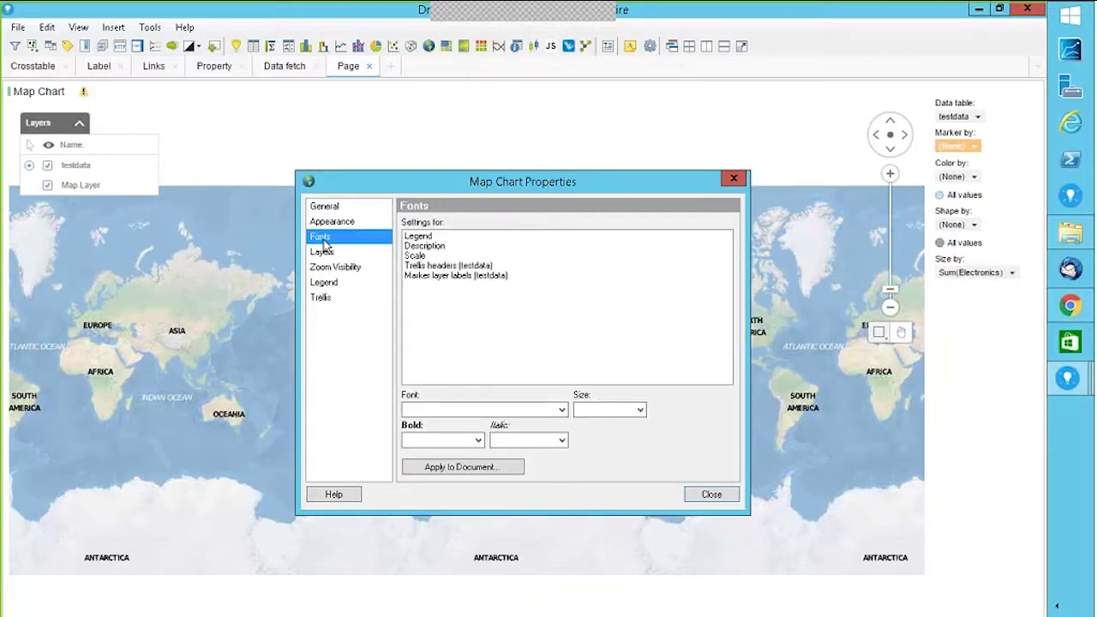
click(348, 223)
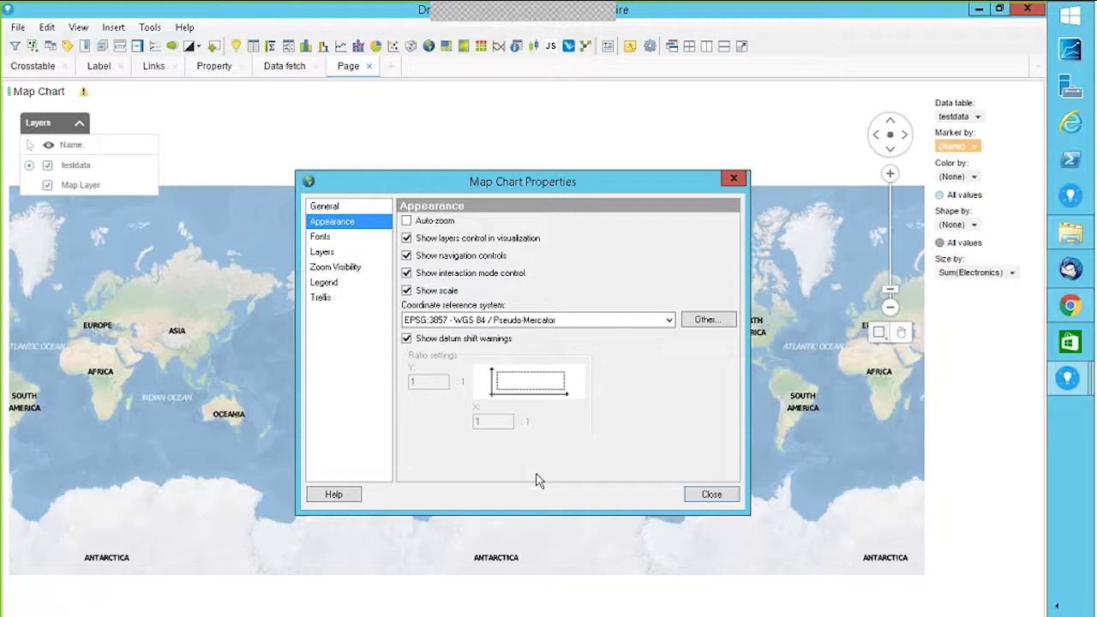
click(724, 498)
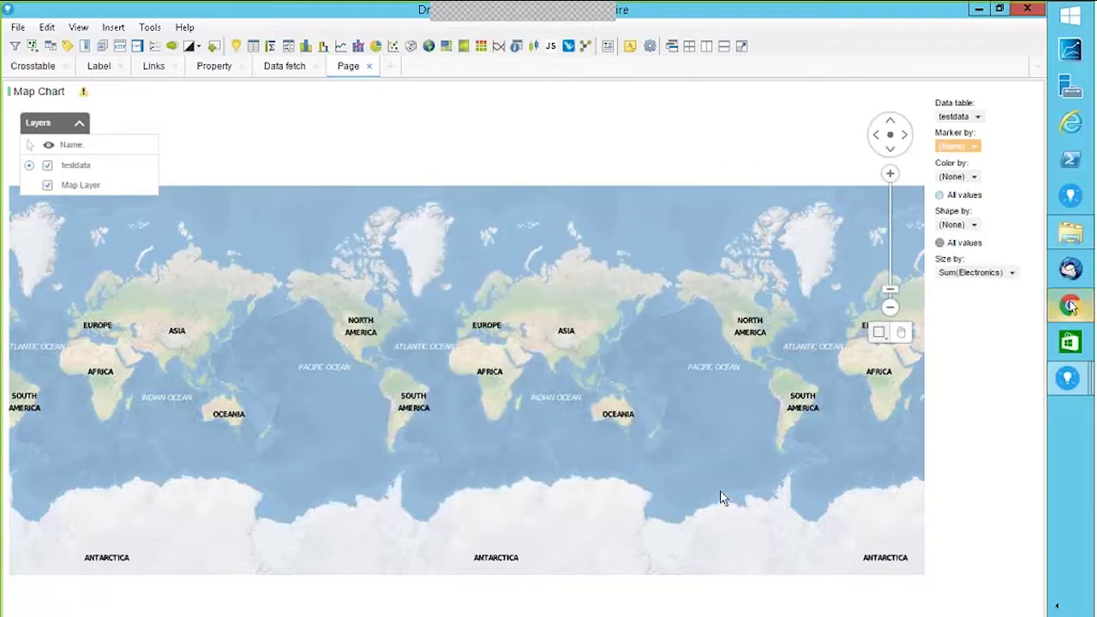
Switch to the Location Analytics article in Chrome and look through its REST APIs, TERR data functions and map layer sections
mouse_move(1070, 306)
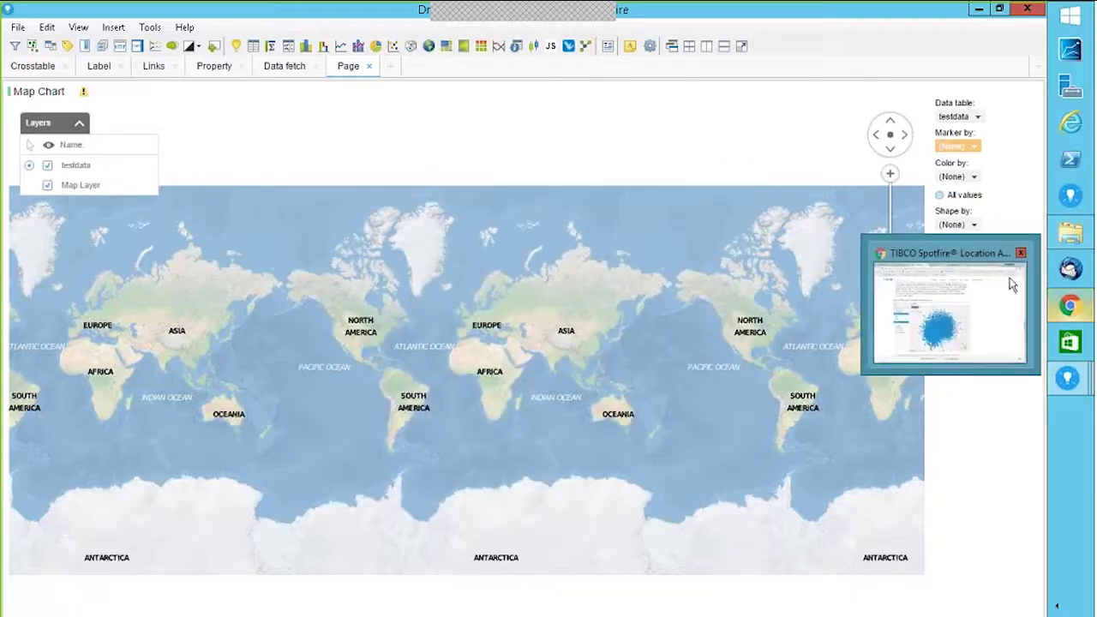
click(928, 263)
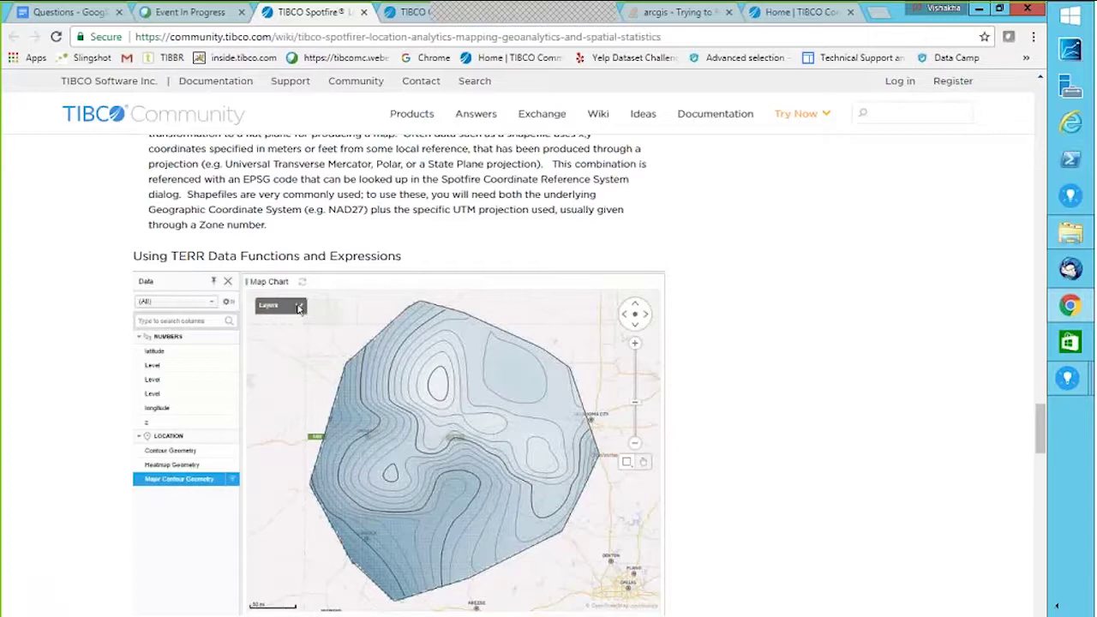
drag(1040, 429, 1045, 368)
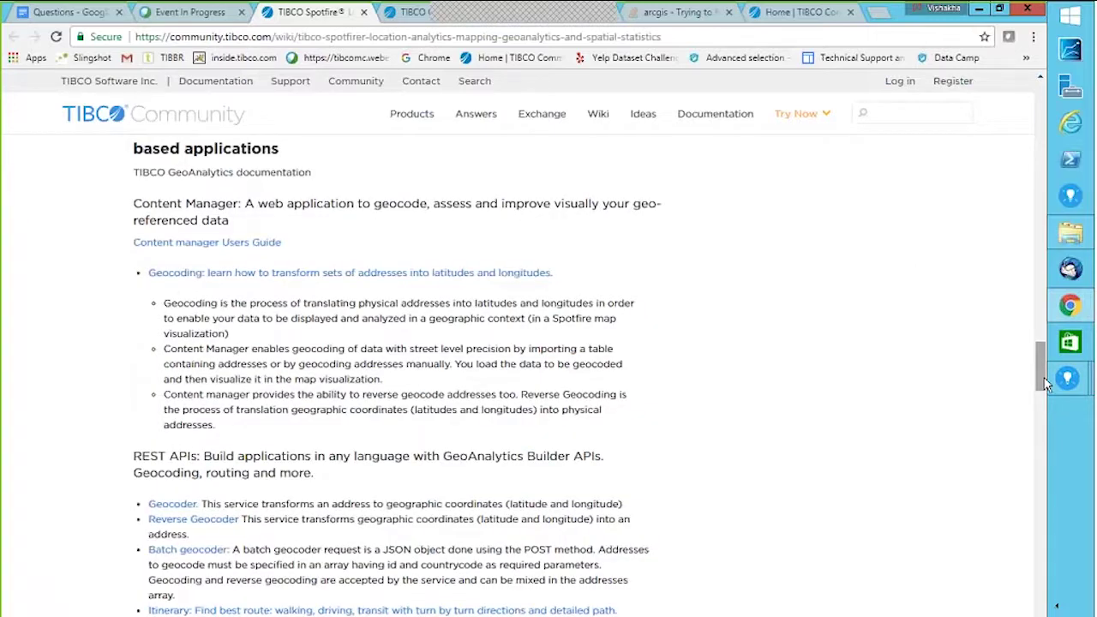
scroll(1040, 374, down, 1)
scroll(1042, 416, down, 10)
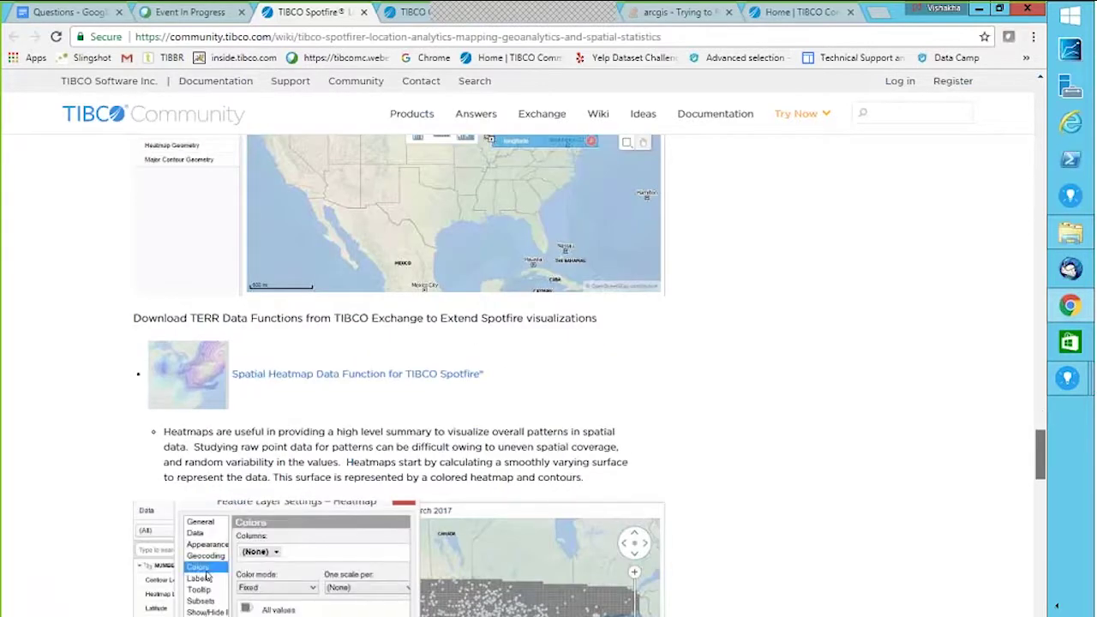
scroll(1041, 411, up, 10)
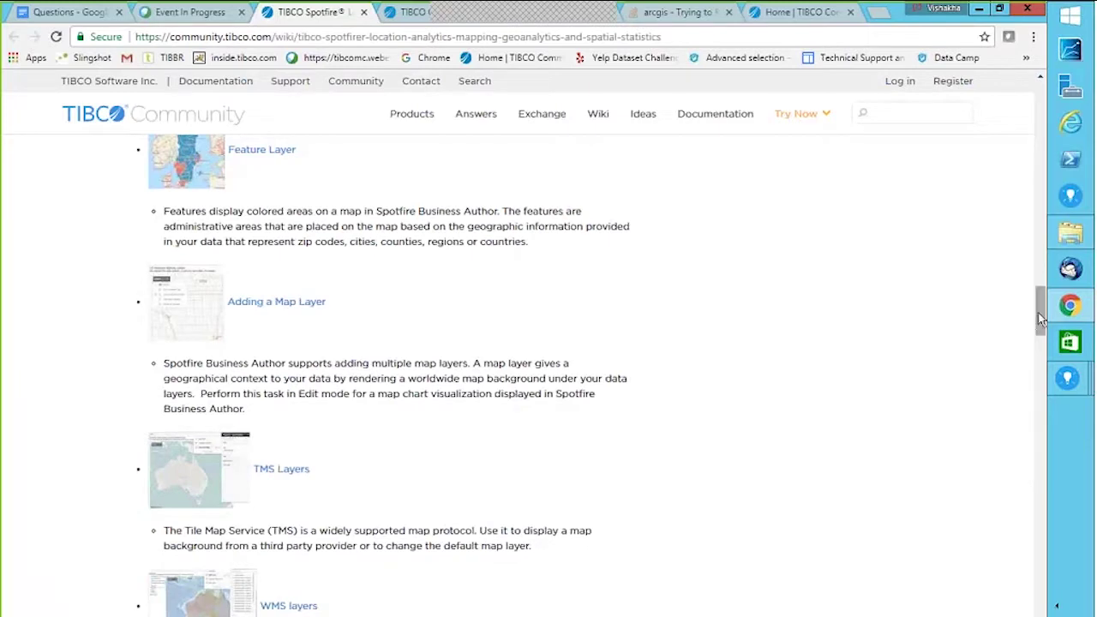
Look through the article's TERR data function downloads, glance at the GeoAnalytics documentation, and open the Spatial Heatmap Data Function for TIBCO Spotfire page
drag(1041, 317, 1029, 474)
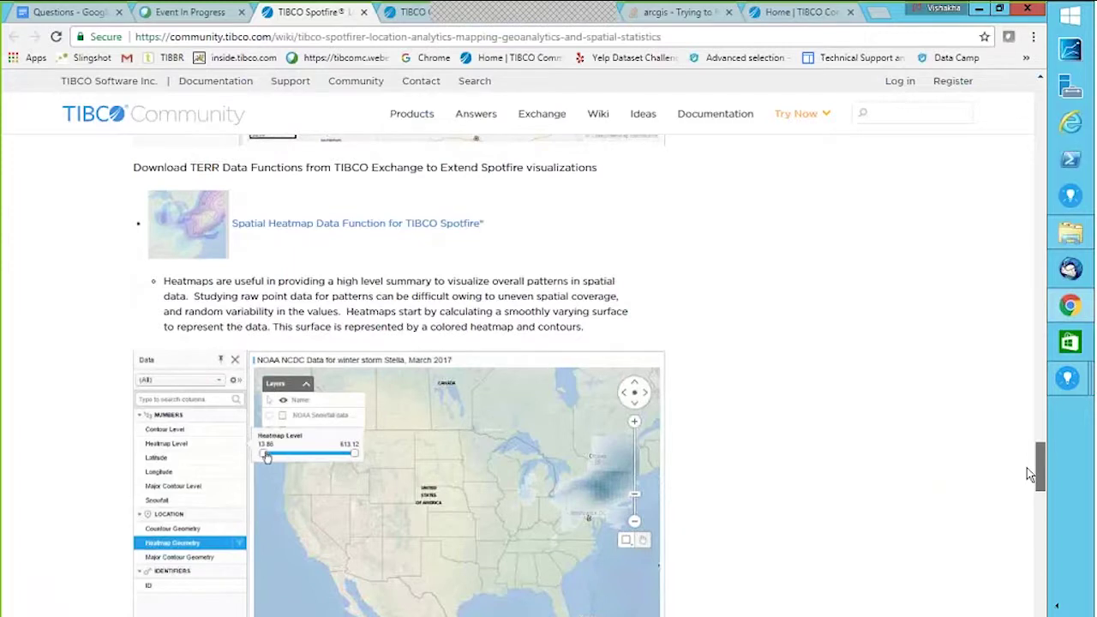
drag(1028, 474, 1029, 475)
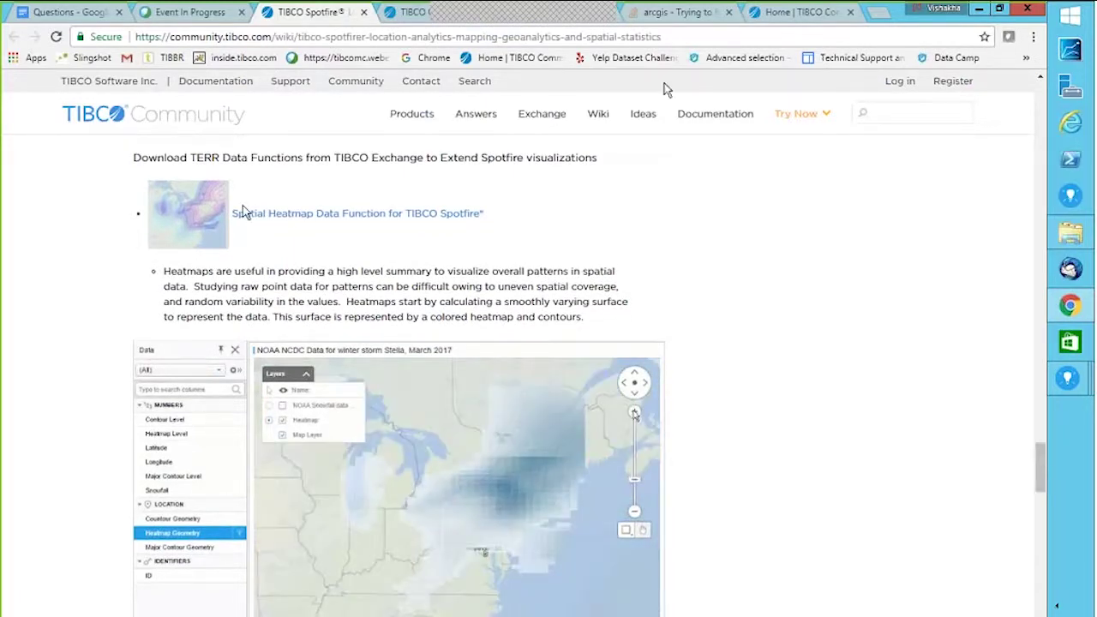
click(404, 19)
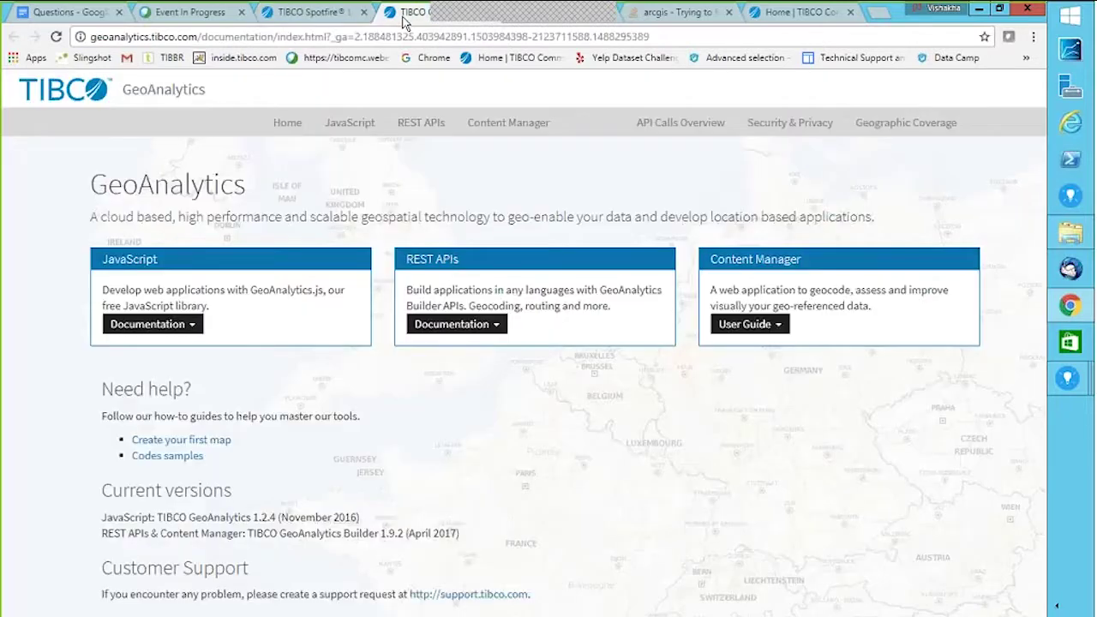
click(287, 12)
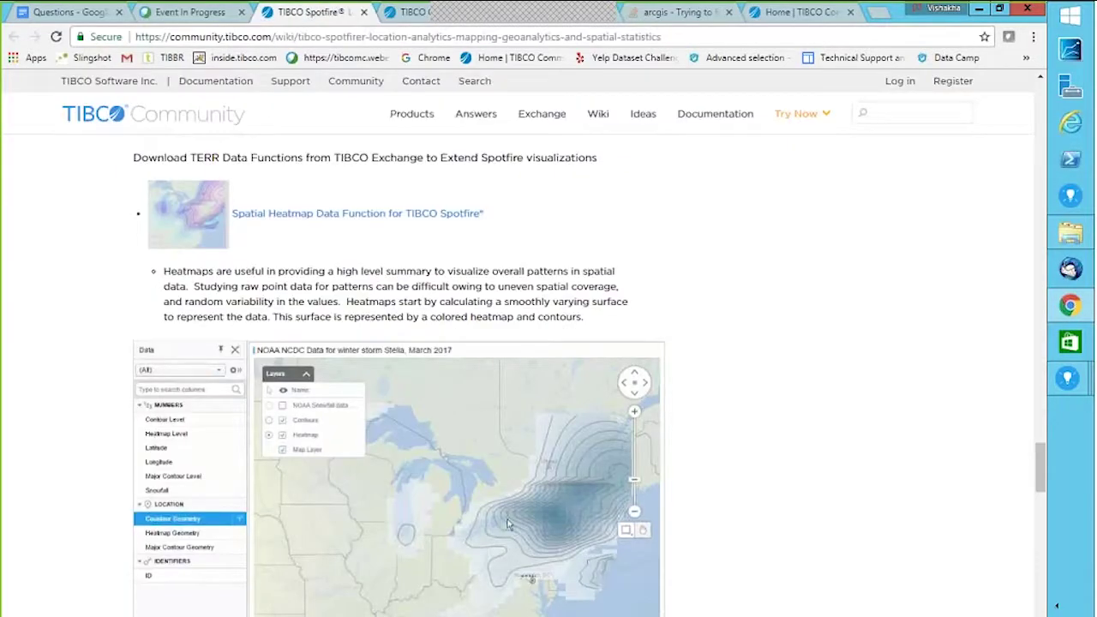
click(334, 214)
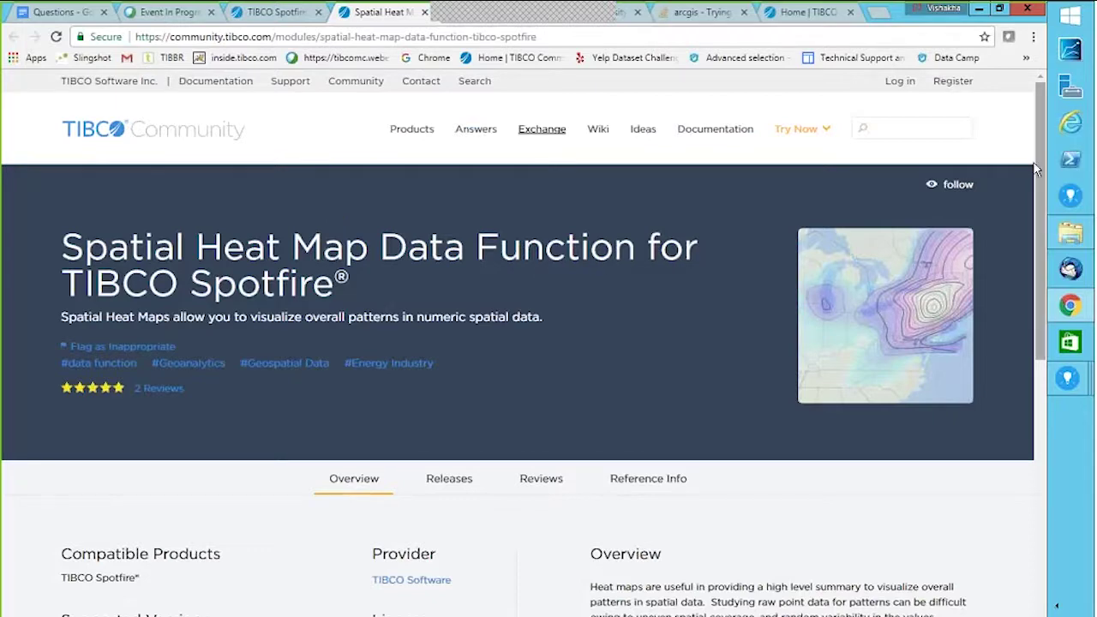
scroll(1042, 198, down, 1)
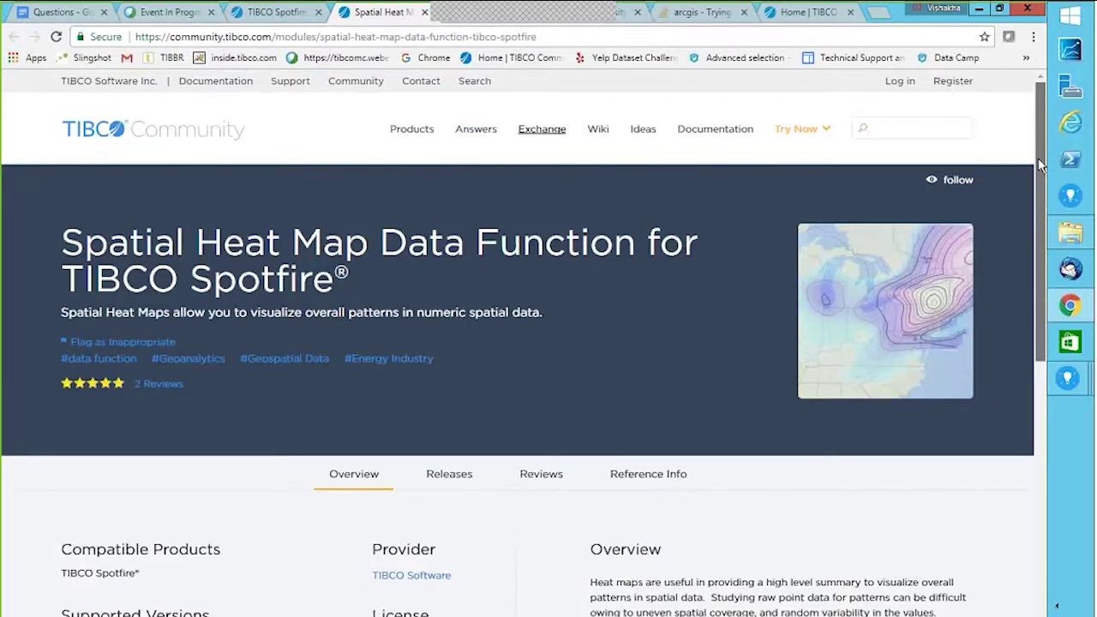
Open TIBCO Exchange and browse the first two pages of TIBCO Spotfire modules for geospatial data functions
click(542, 133)
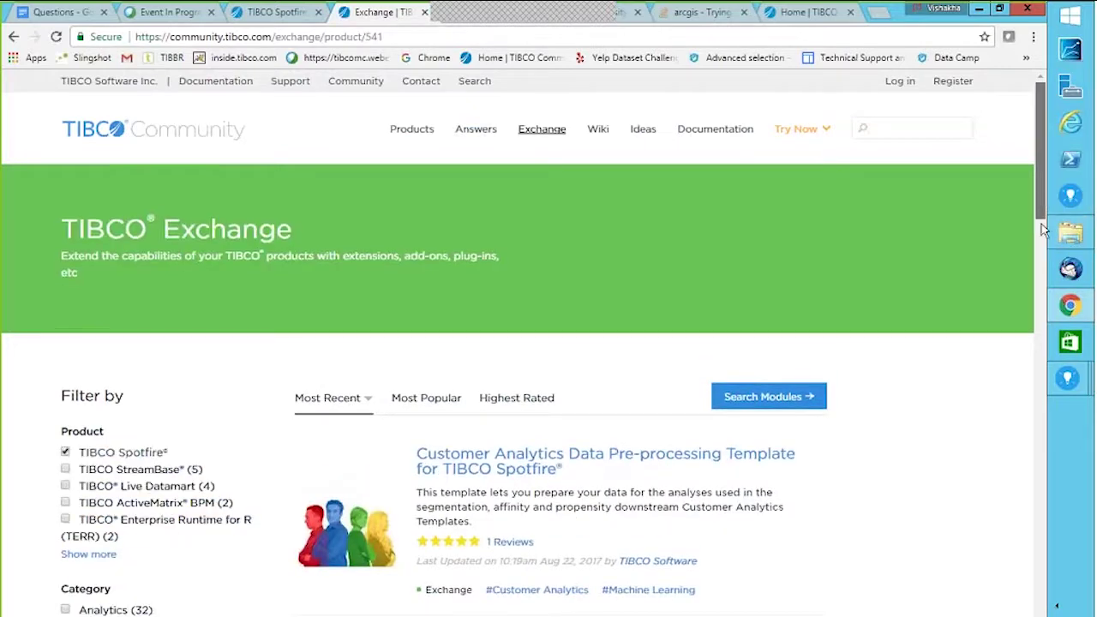
scroll(1046, 287, down, 5)
drag(1046, 287, 1035, 390)
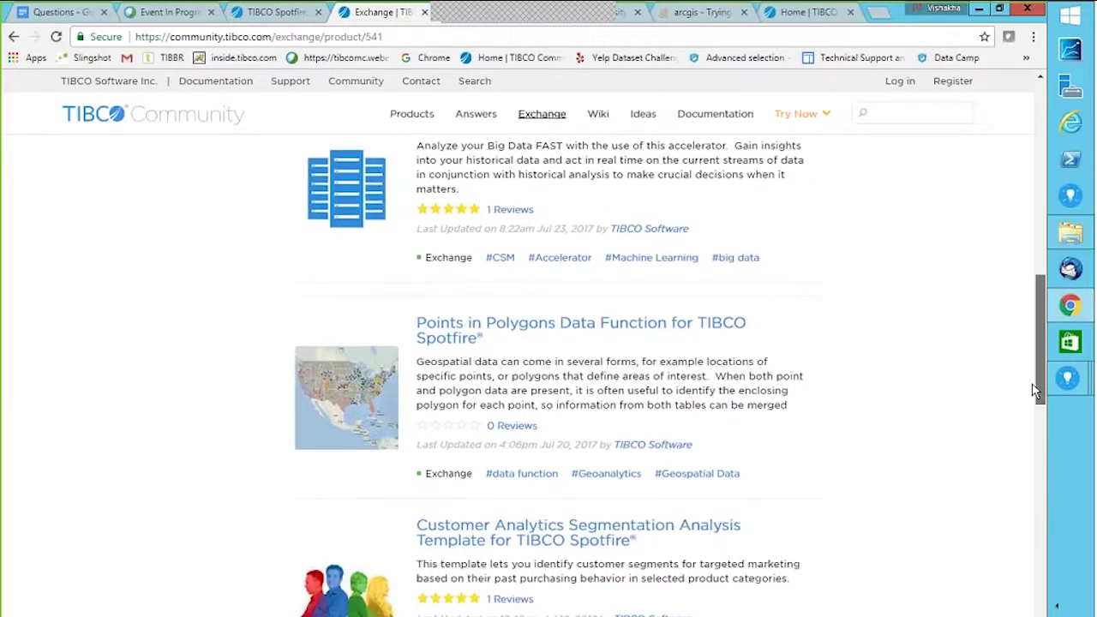
drag(1035, 390, 1042, 560)
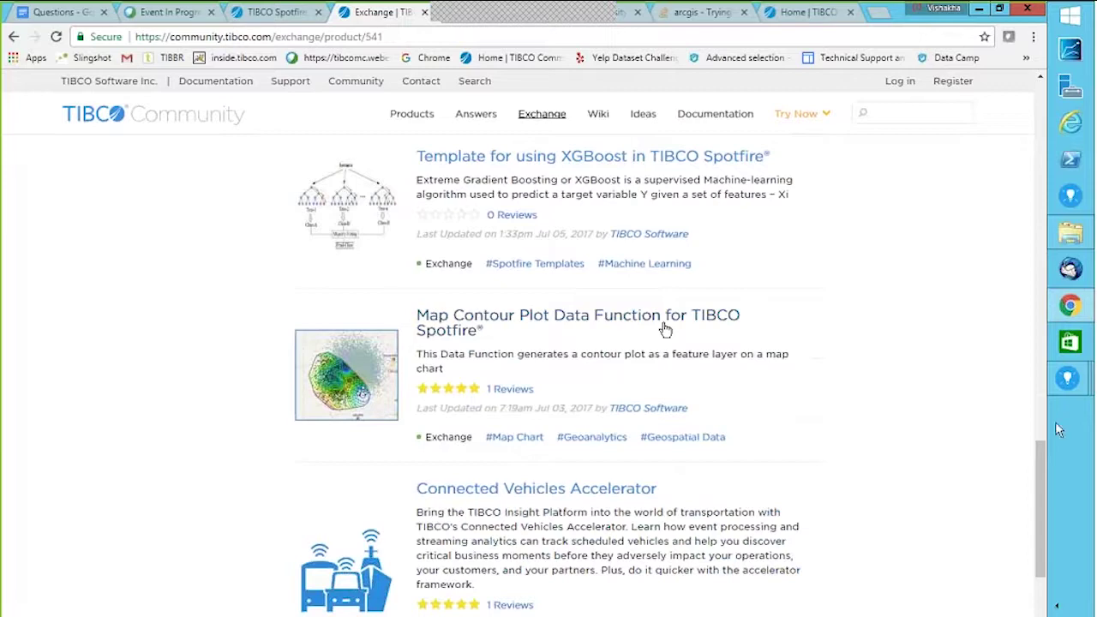
drag(1039, 453, 1040, 517)
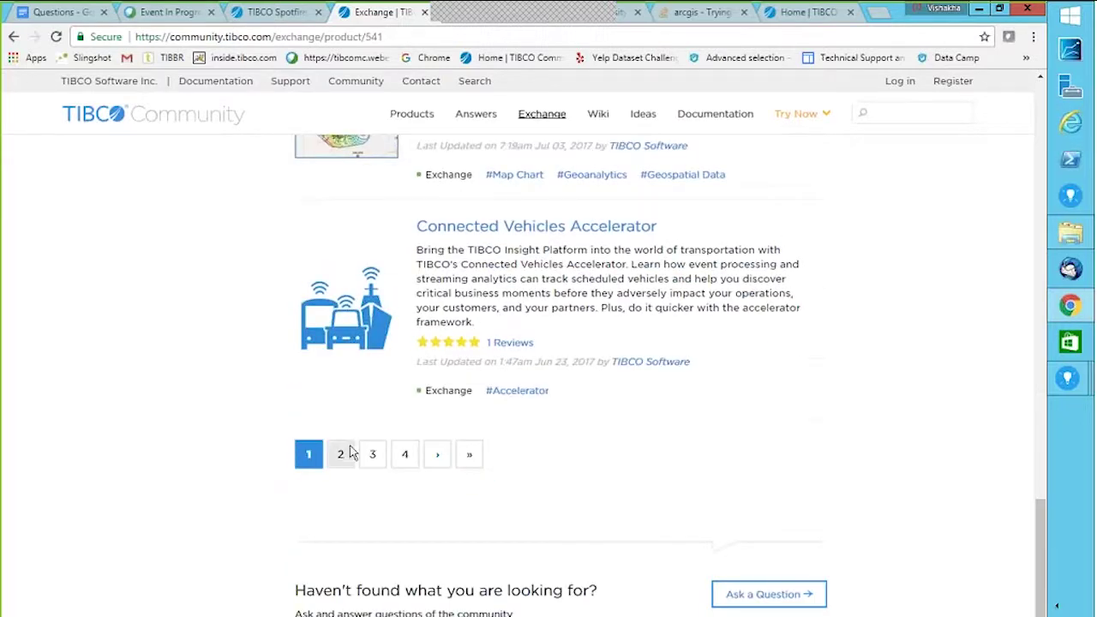
click(342, 454)
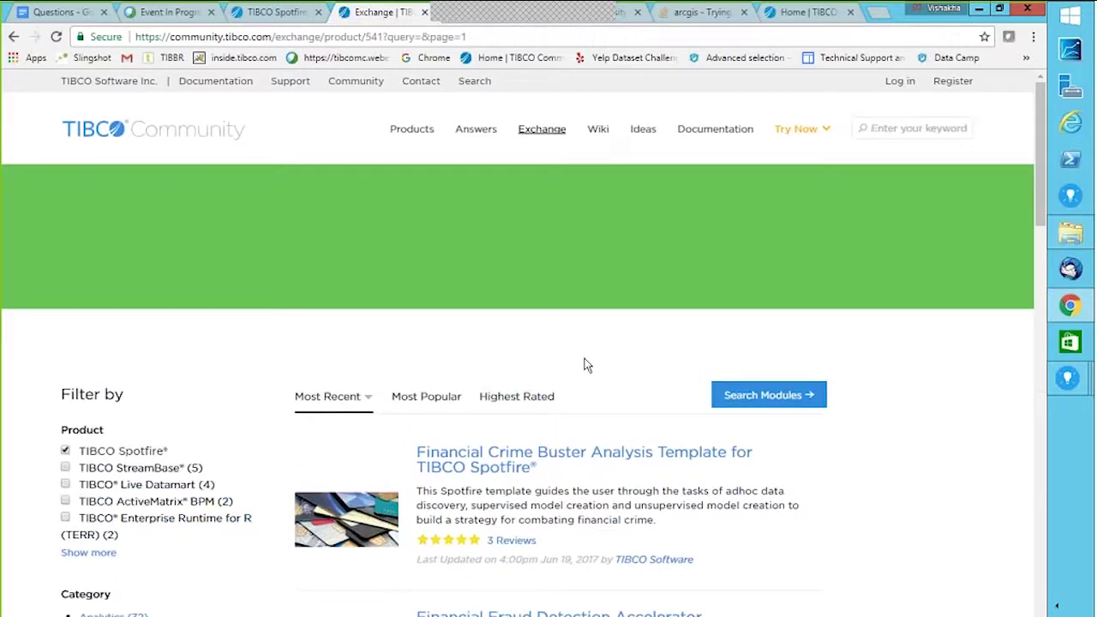
drag(1037, 201, 1035, 607)
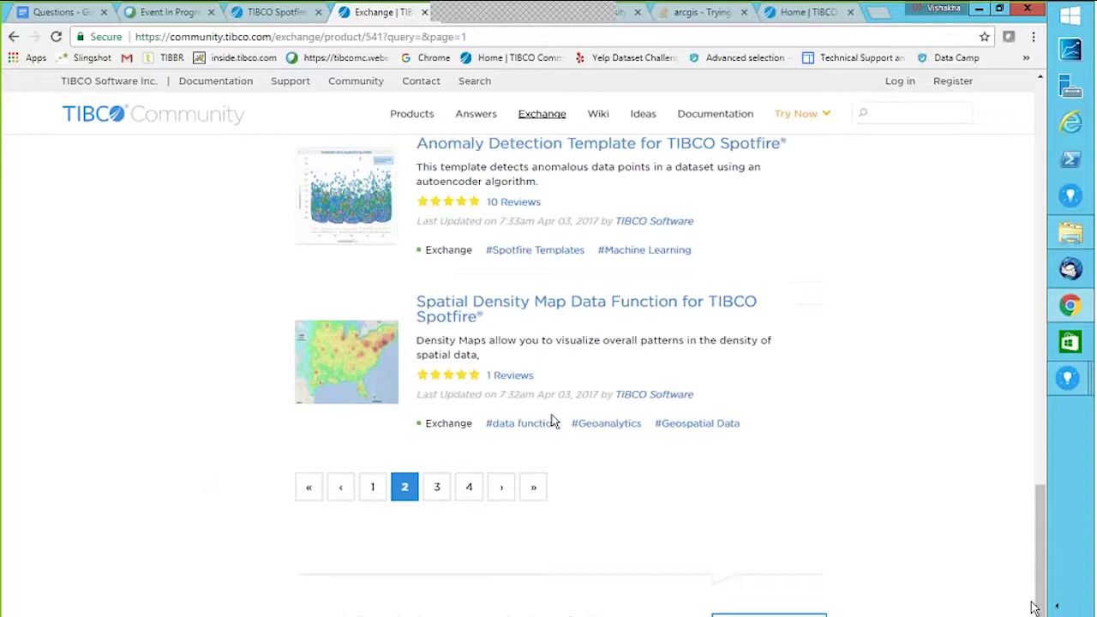
Open the Spatial Density Map Data Function module and review its reference info, releases and overview
click(486, 307)
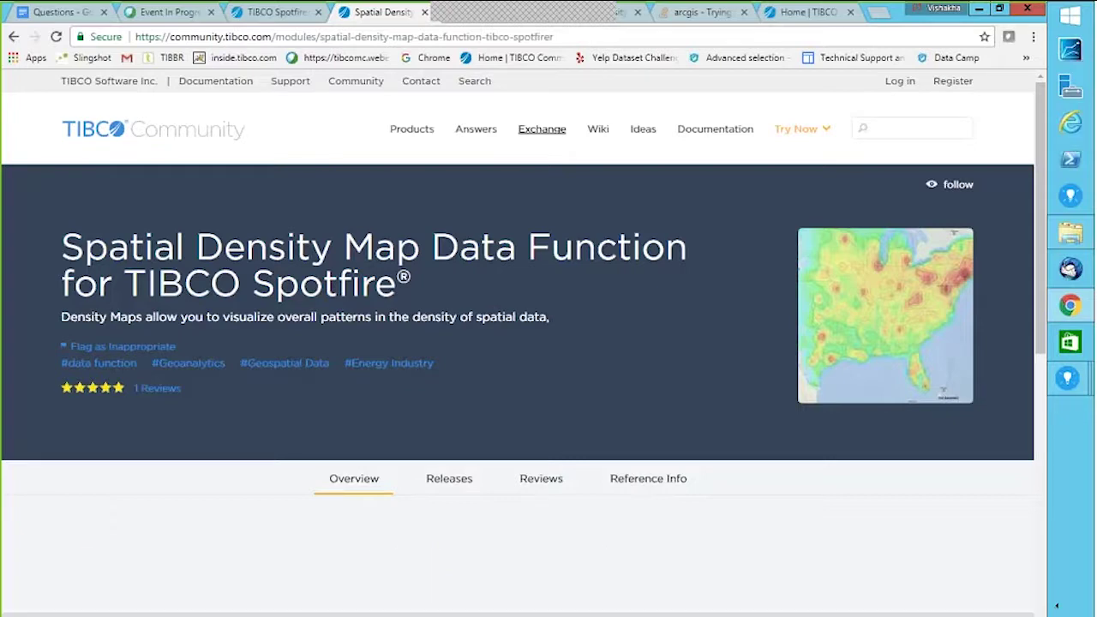
click(648, 478)
drag(1037, 285, 1037, 429)
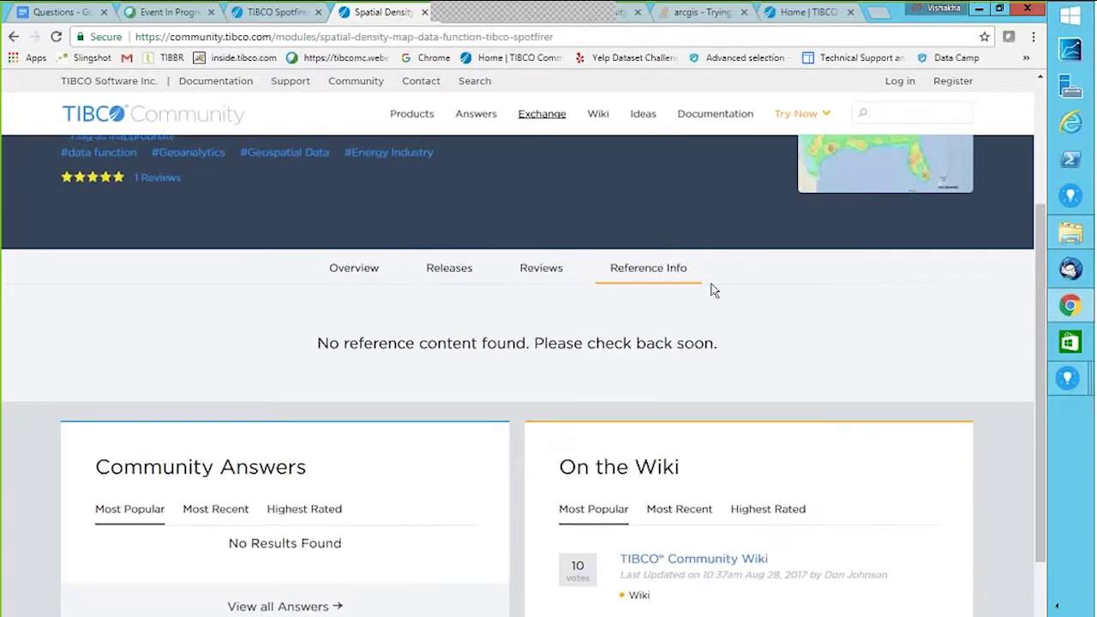
click(462, 276)
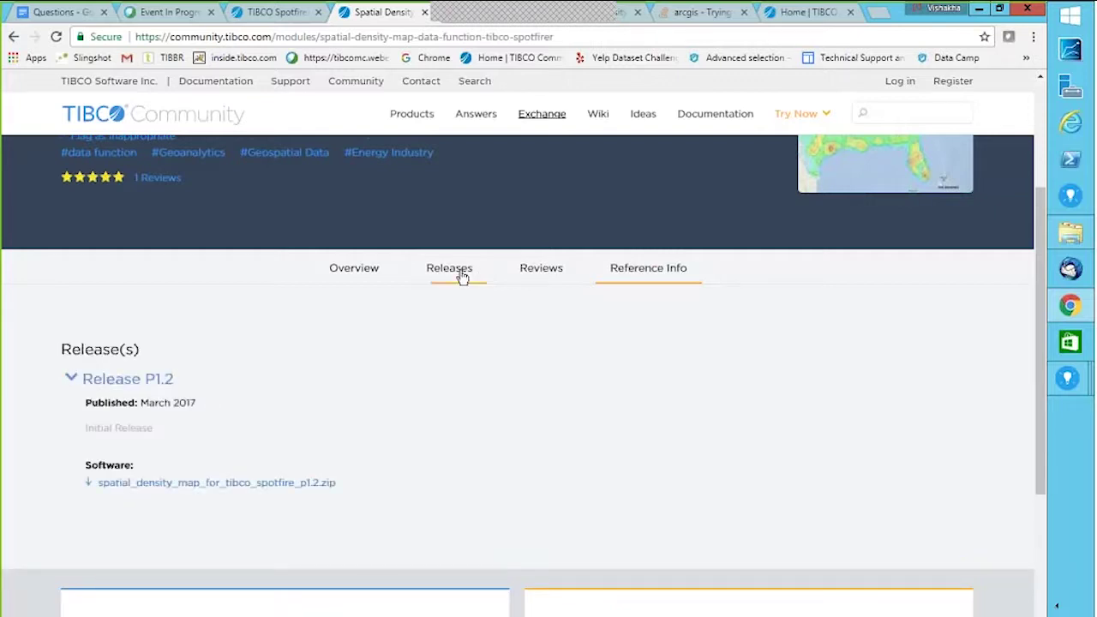
drag(1038, 220, 851, 272)
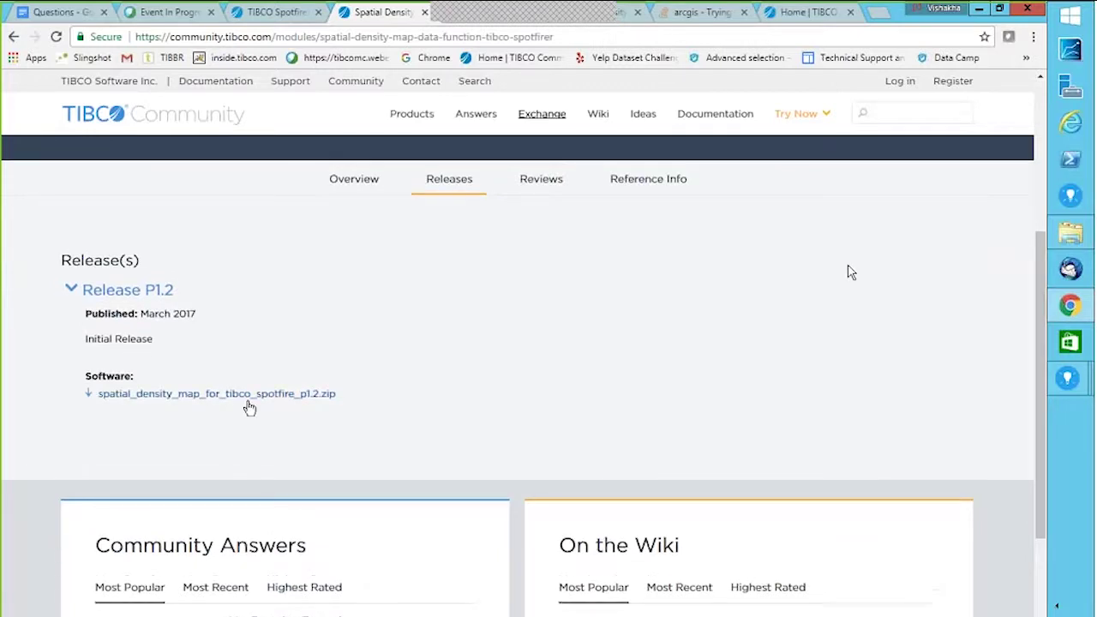
click(351, 184)
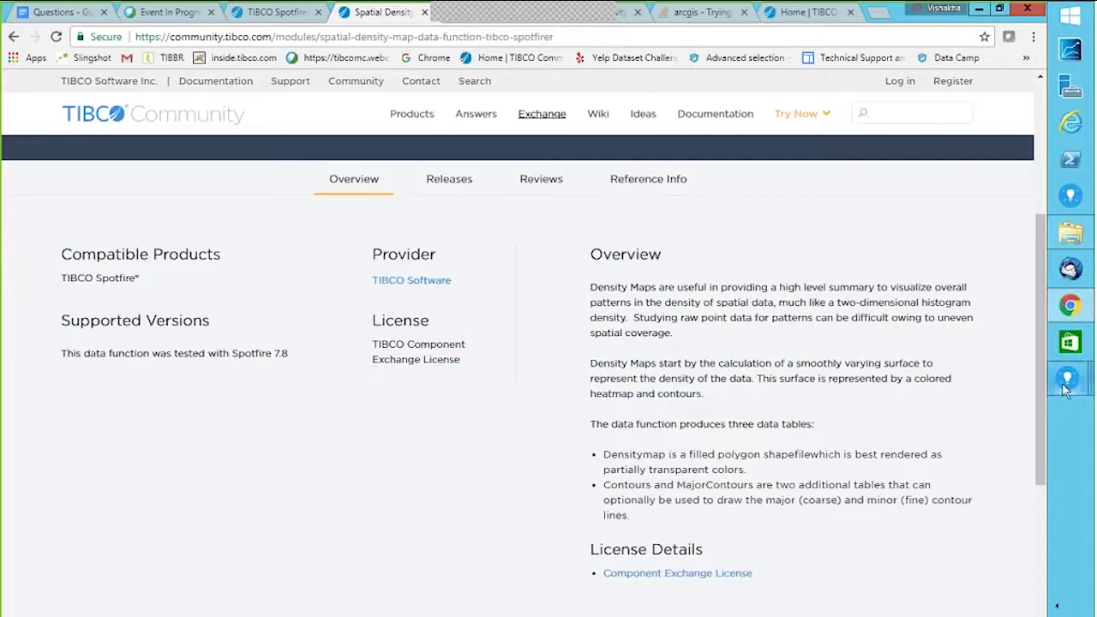
Switch to Spotfire, view the Property page of DrSpotfire_29August.dxp, and bring up the how_to_extract_inflection_point analysis
mouse_move(1067, 384)
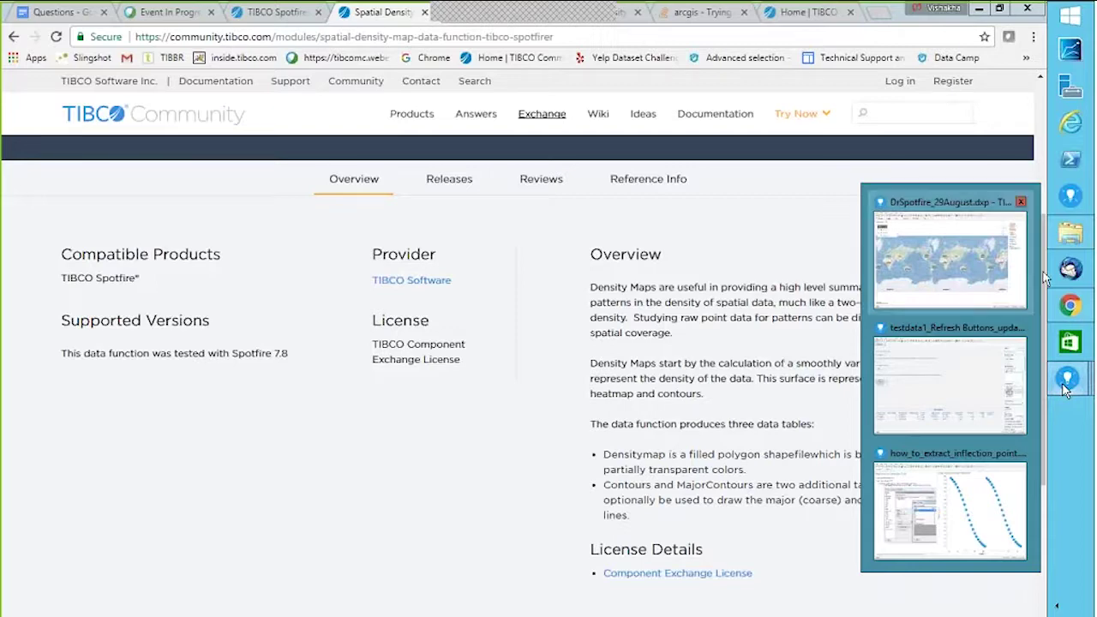
click(935, 208)
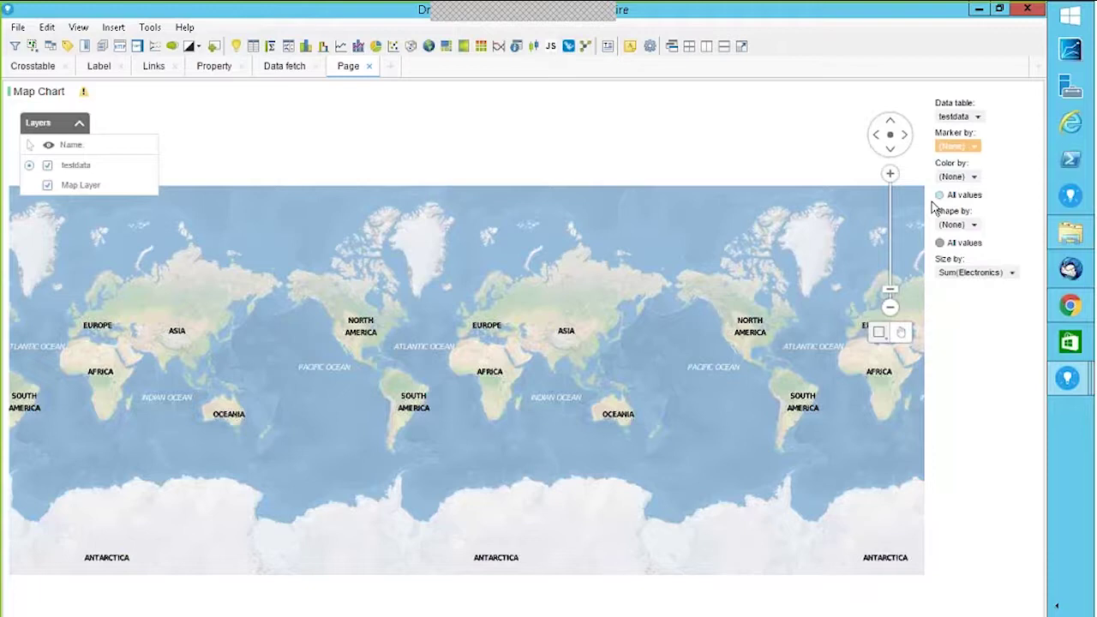
click(219, 68)
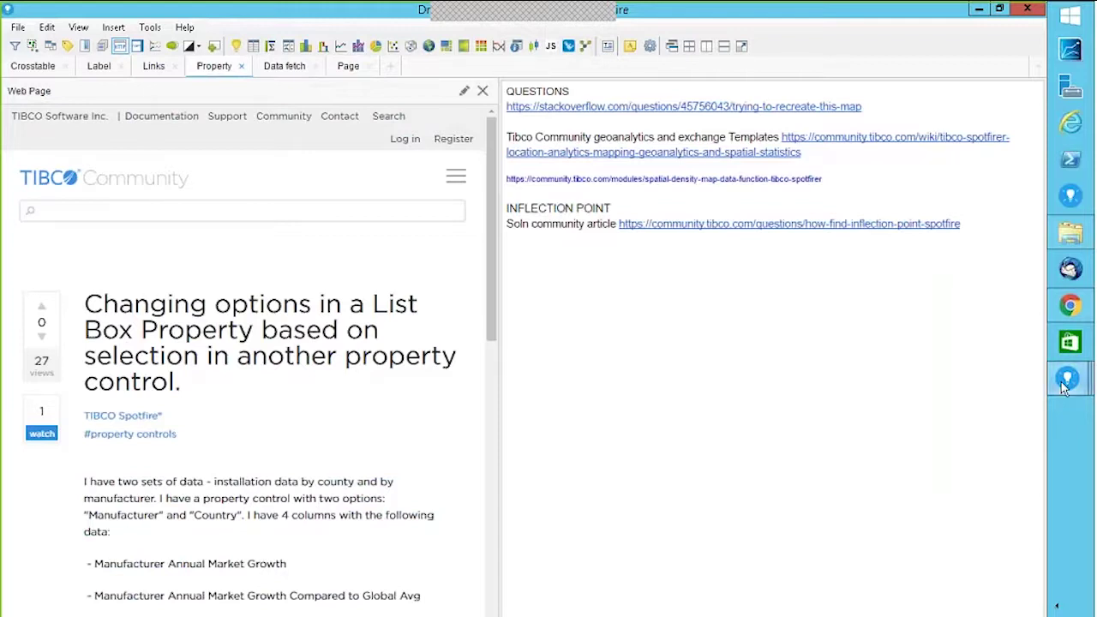
mouse_move(1068, 379)
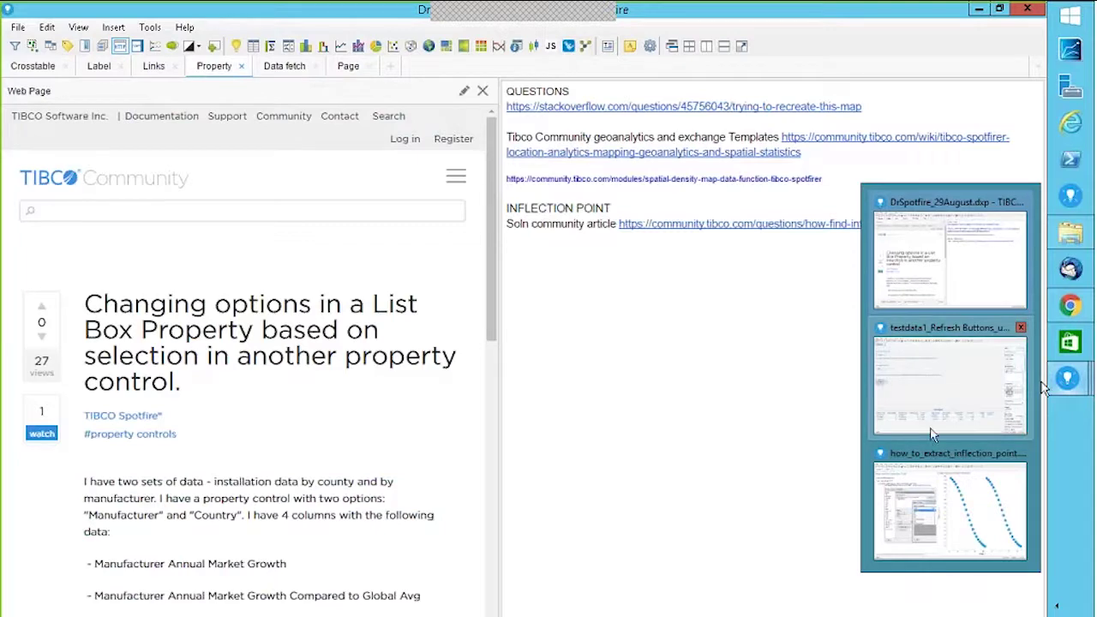
click(947, 464)
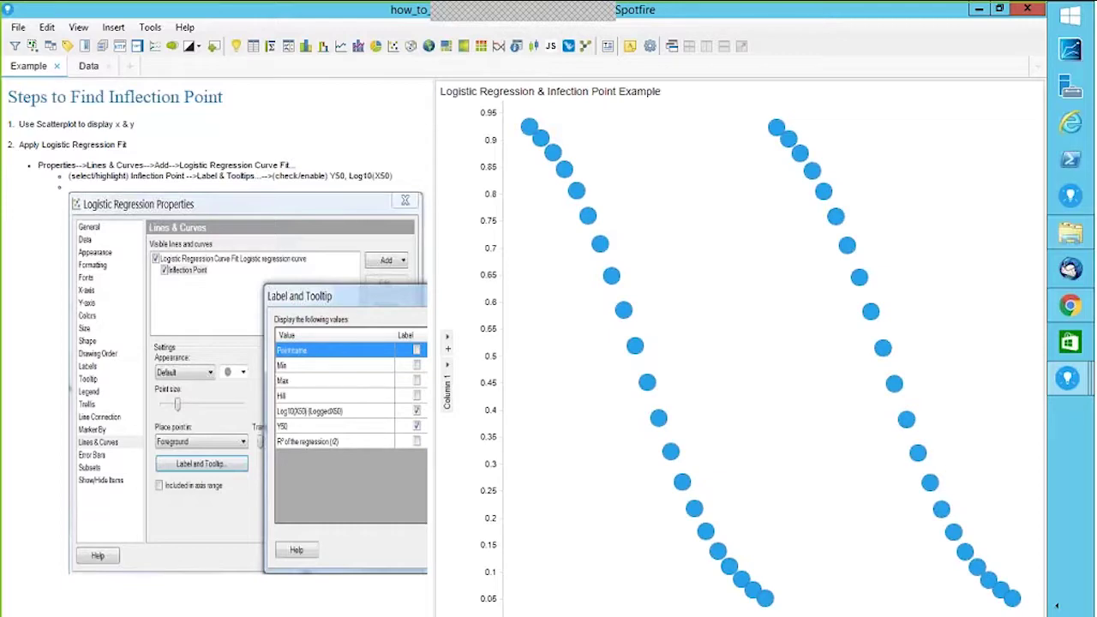
Return to the DrSpotfire_29August.dxp Property page, open the linked inflection point community article, and read down to its attachments
click(1069, 306)
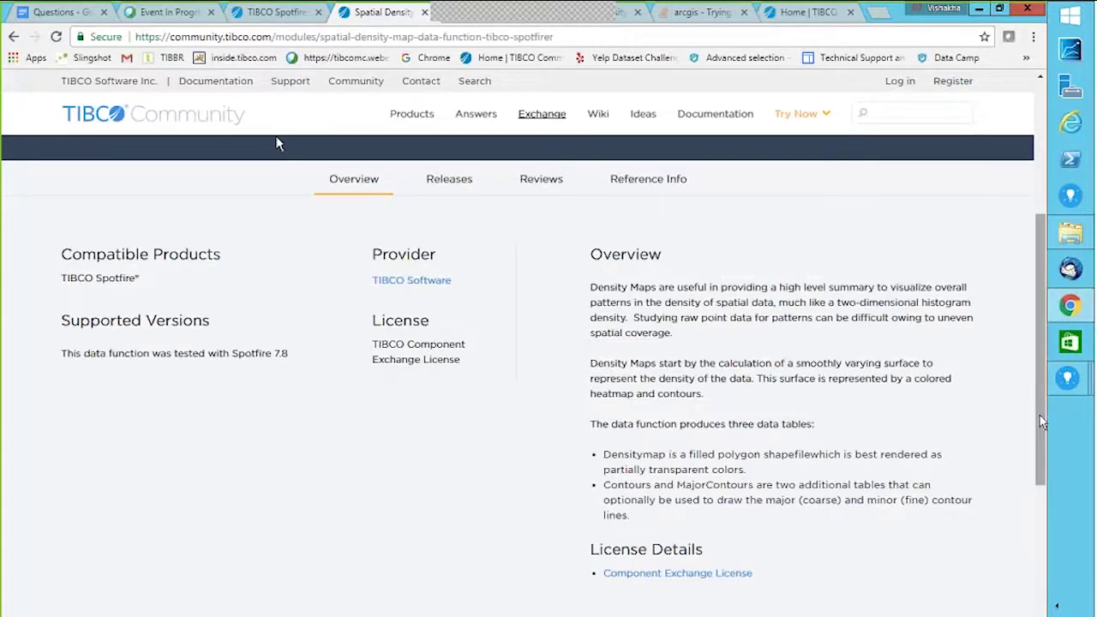
mouse_move(1068, 378)
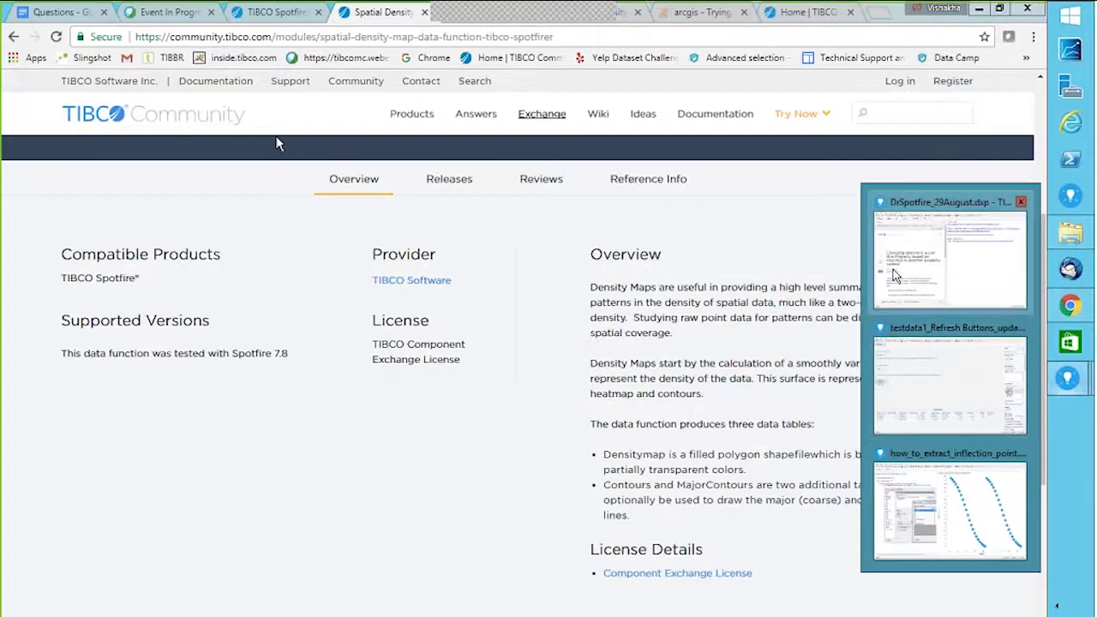
click(915, 211)
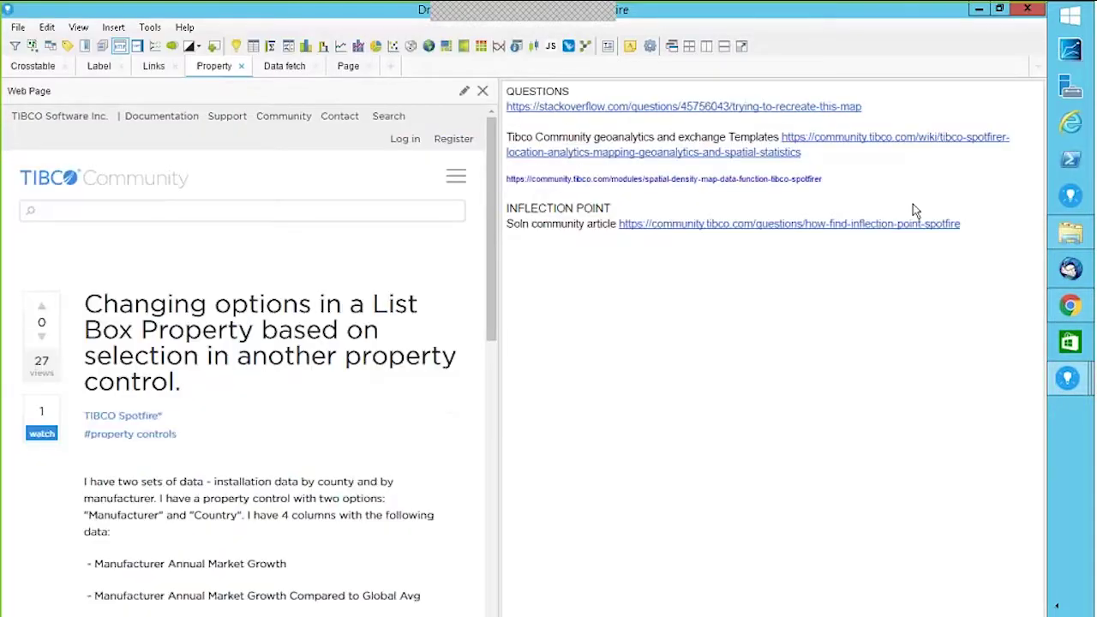
click(705, 223)
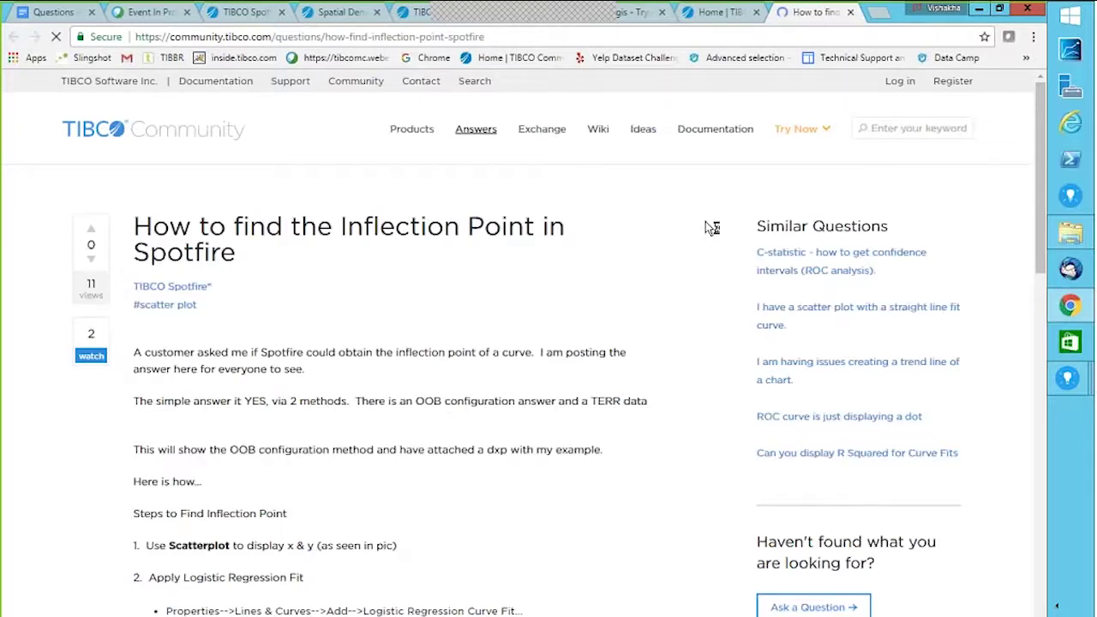
scroll(643, 300, down, 5)
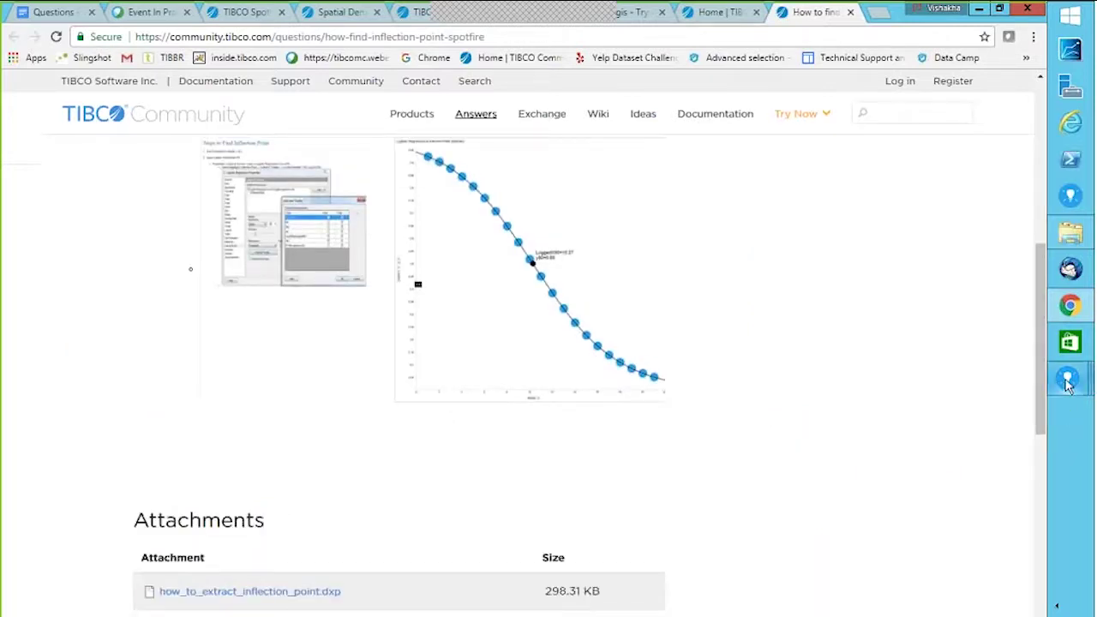
Switch to the how_to_extract_inflection_point analysis, mark the first curve's points in the scatter plot, and try to filter out the marked rows
click(1067, 383)
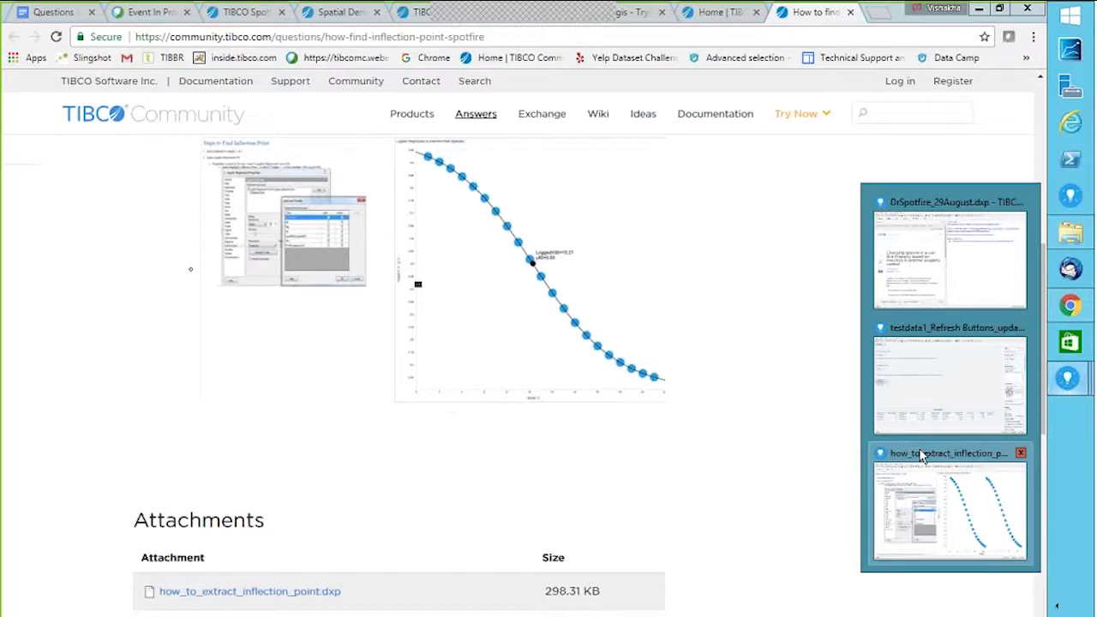
click(918, 455)
drag(740, 110, 1032, 610)
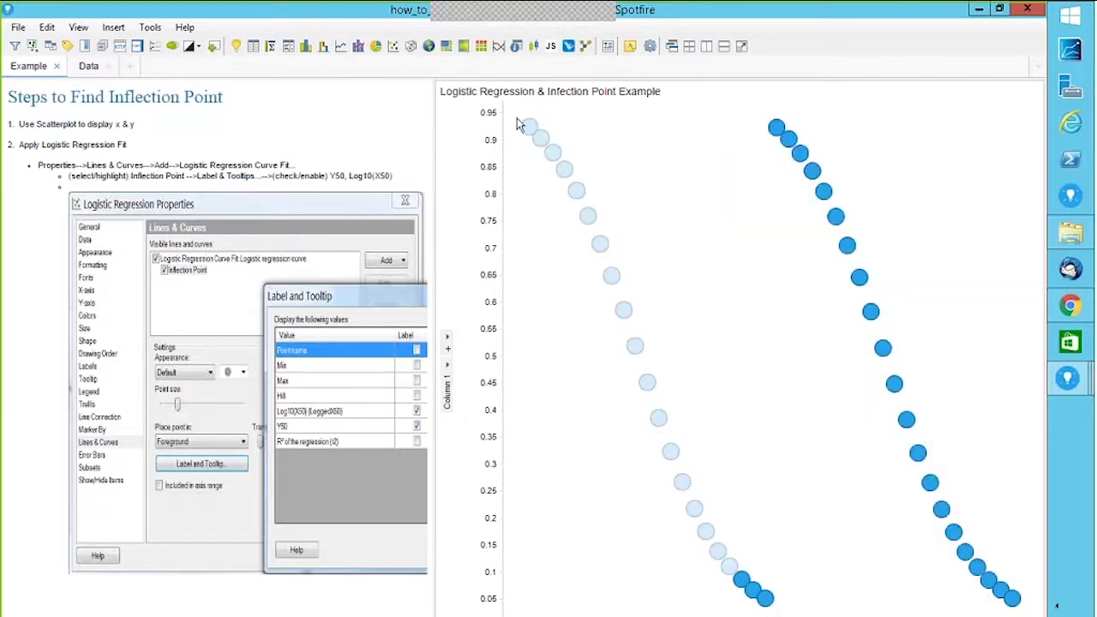
drag(518, 125, 778, 616)
right_click(627, 405)
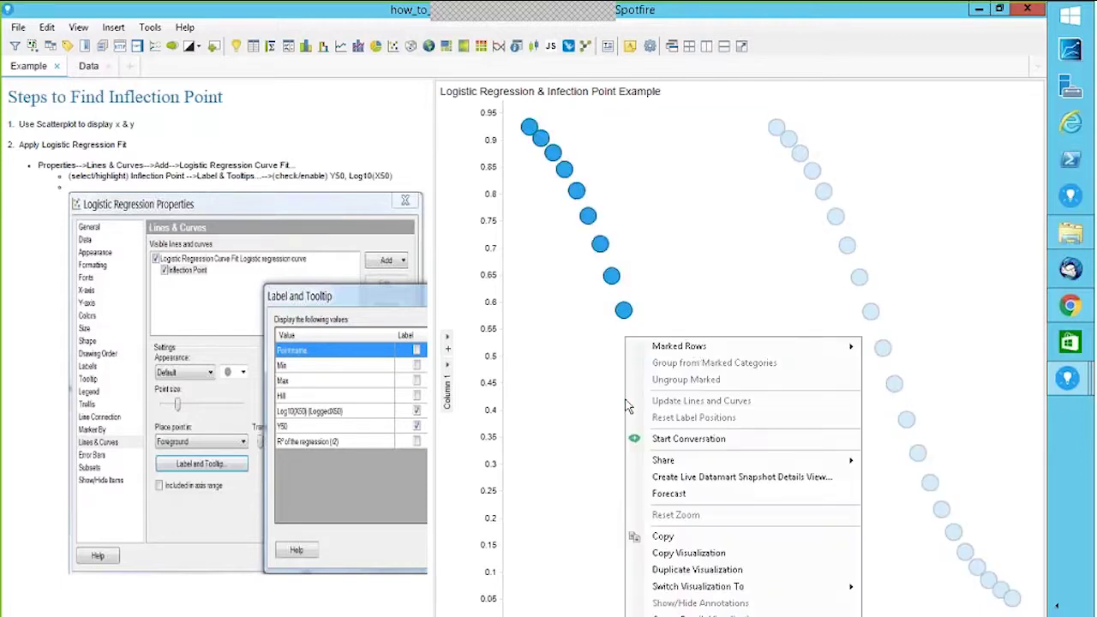
mouse_move(696, 352)
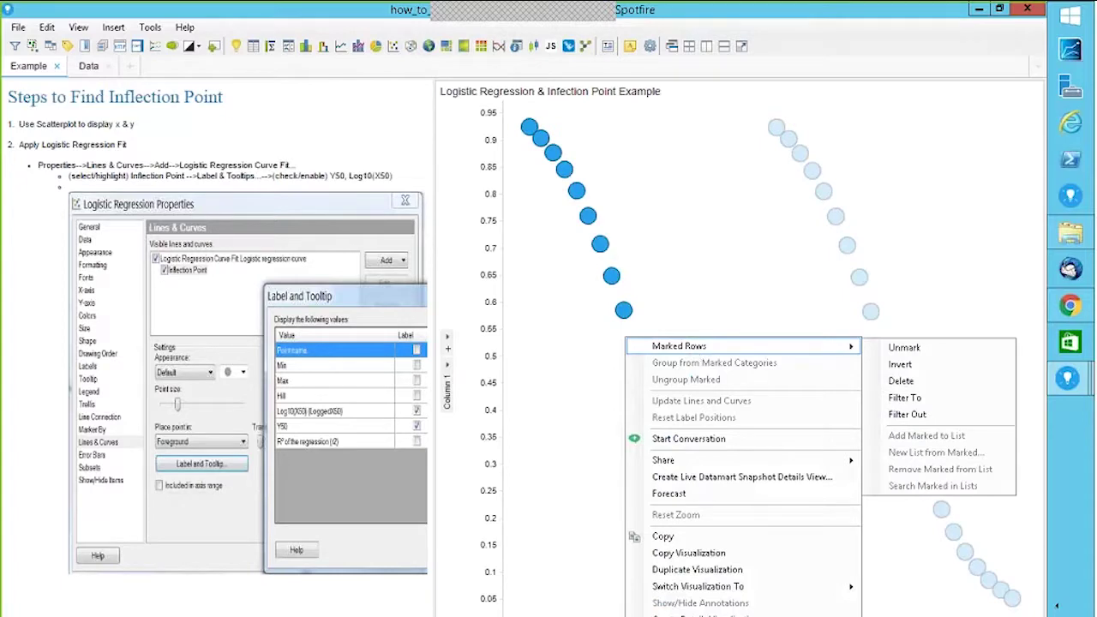
click(907, 415)
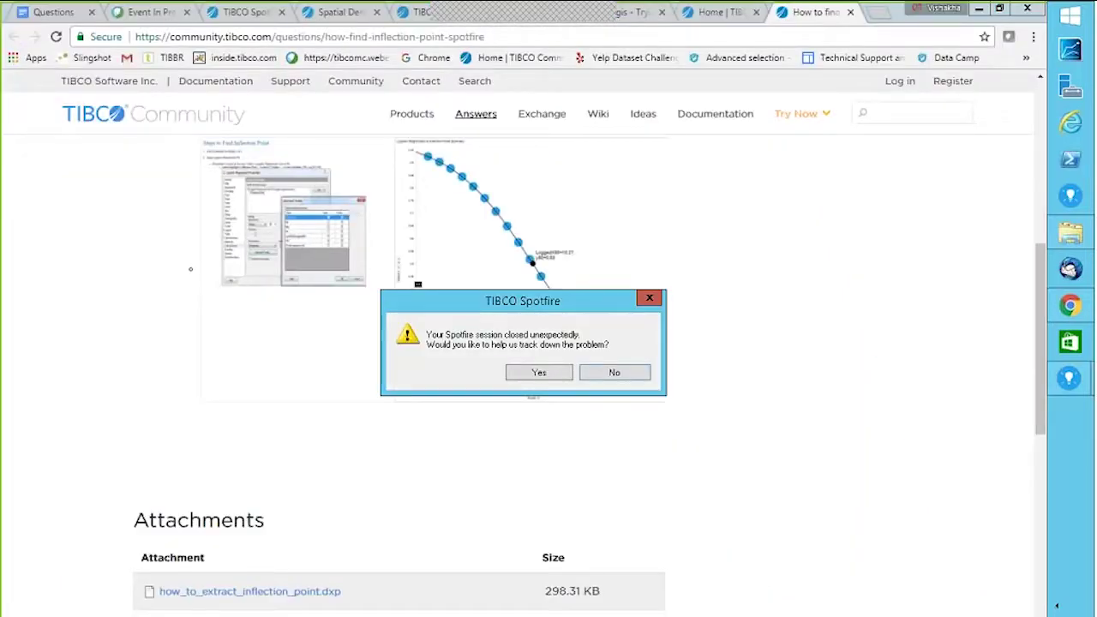
Decline to report the Spotfire problem, close the stopped program, and bring up the 29AUG folder in File Explorer
click(620, 374)
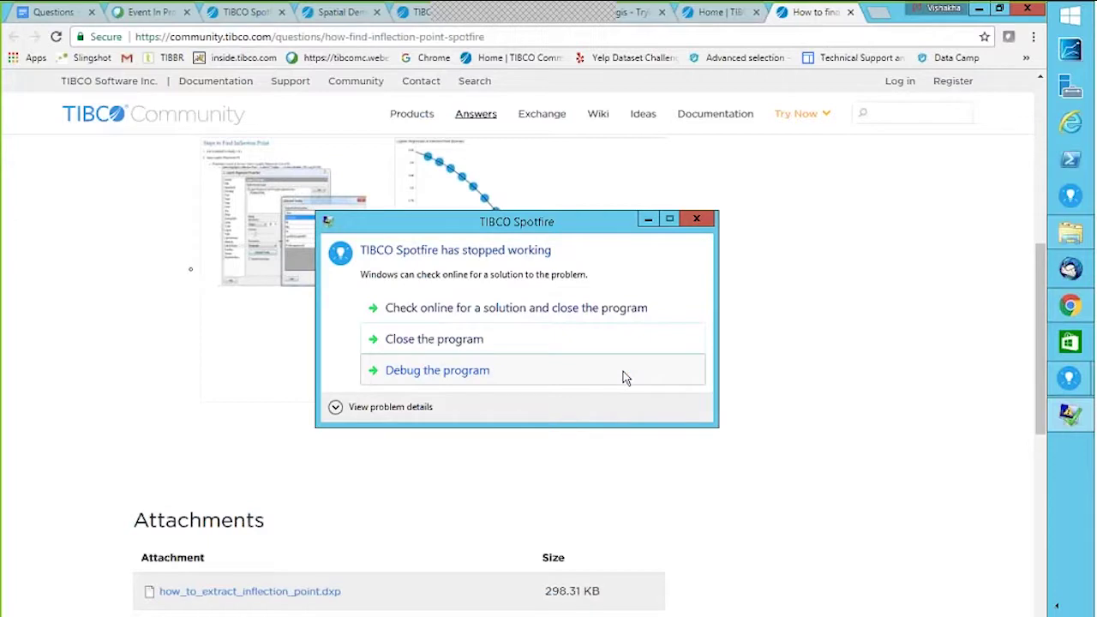
click(454, 341)
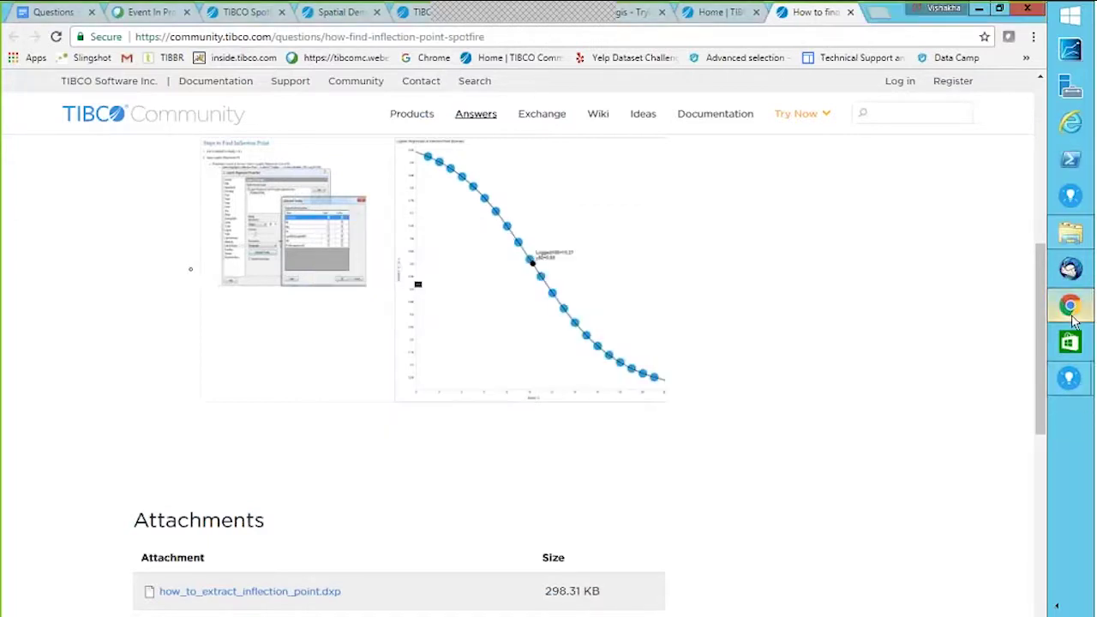
mouse_move(1070, 237)
click(929, 178)
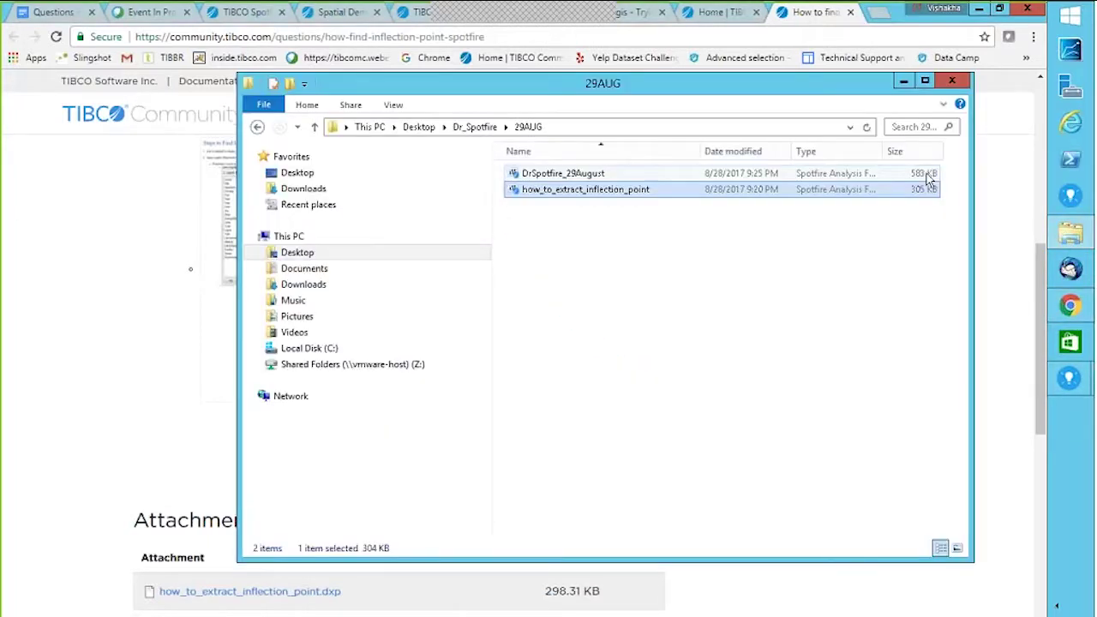
Open how_to_extract_inflection_point offline from the 29AUG folder and try to filter out the first curve's marked points
double_click(590, 190)
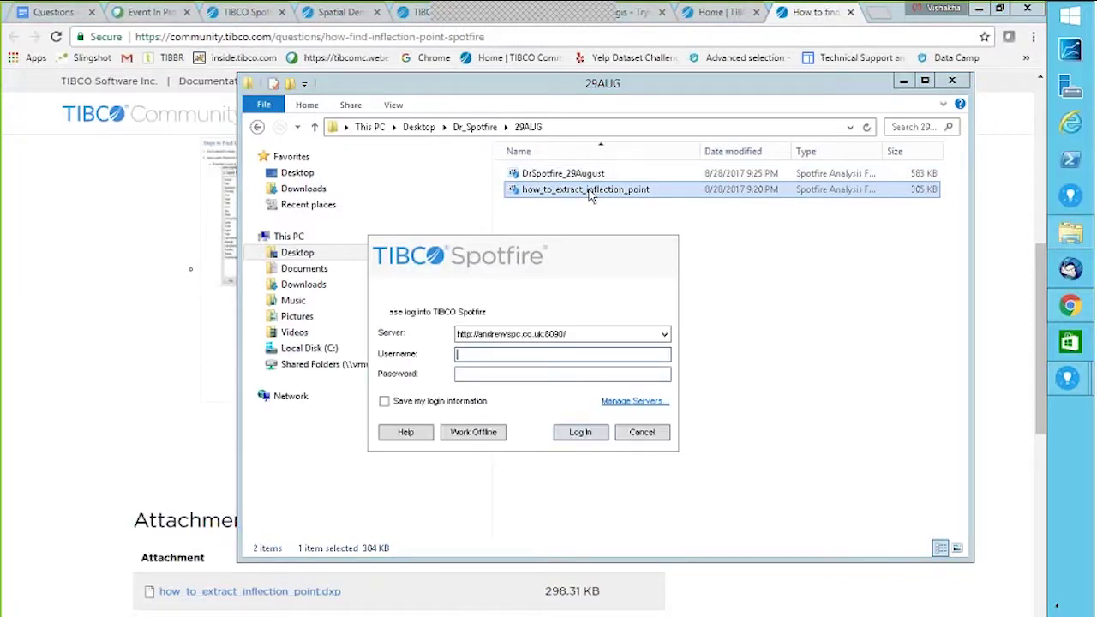
click(470, 433)
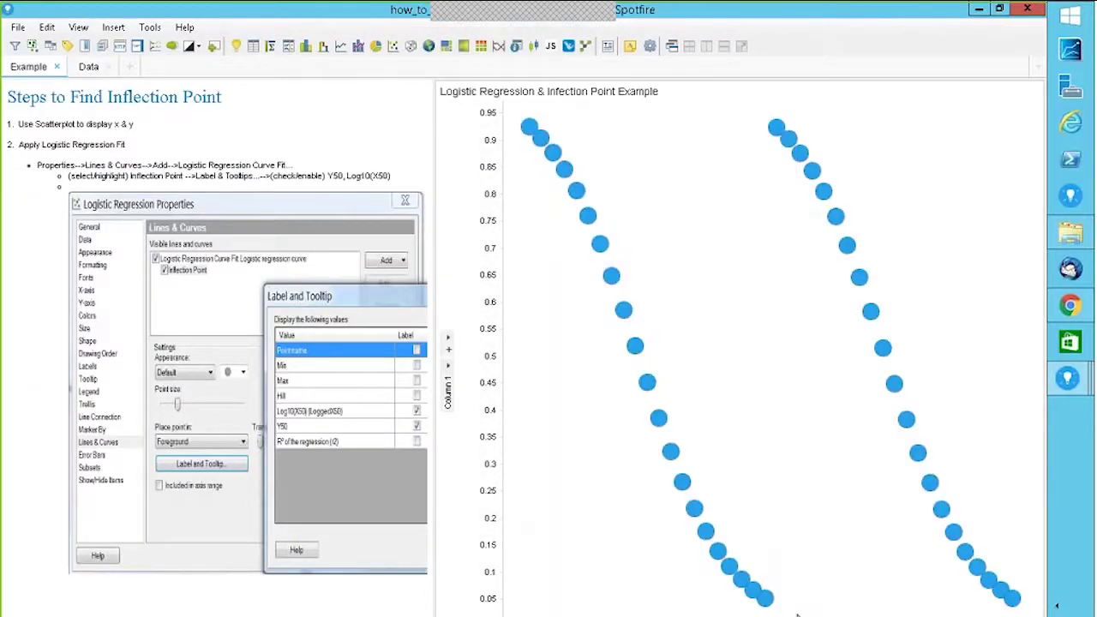
drag(594, 228, 772, 616)
right_click(530, 338)
mouse_move(579, 347)
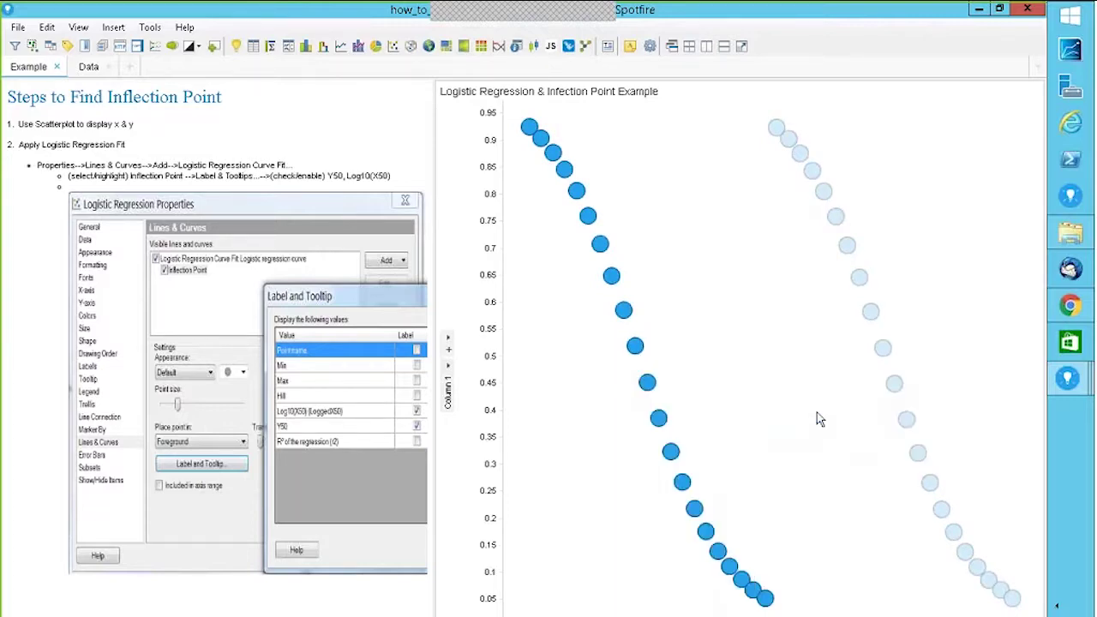
click(863, 417)
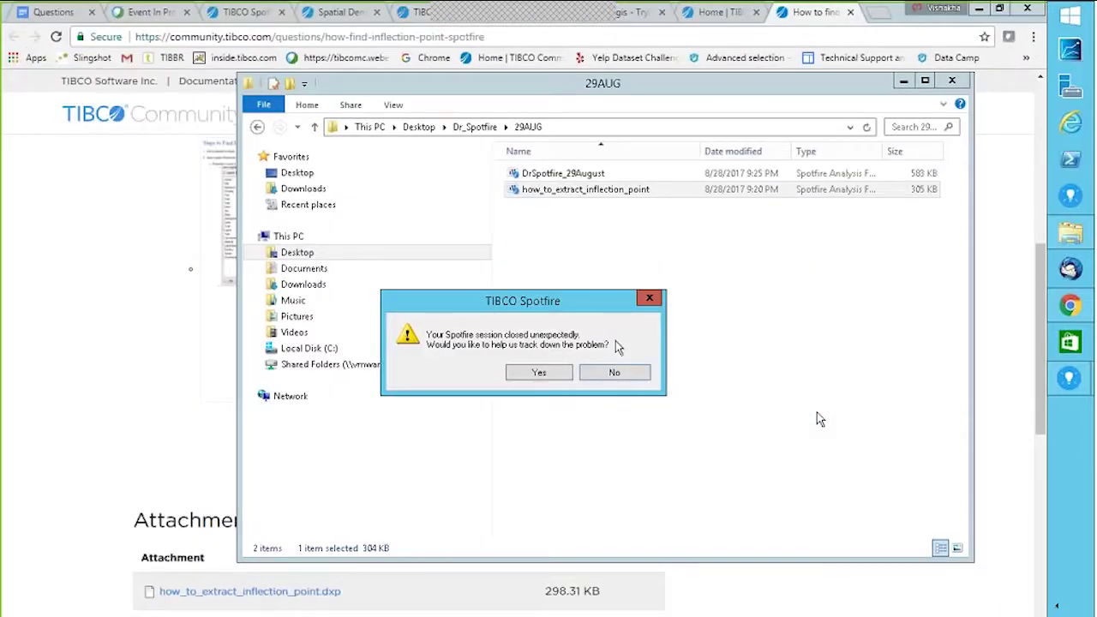
Decline to report the Spotfire problem, close the stopped program, and reopen how_to_extract_inflection_point offline
click(612, 372)
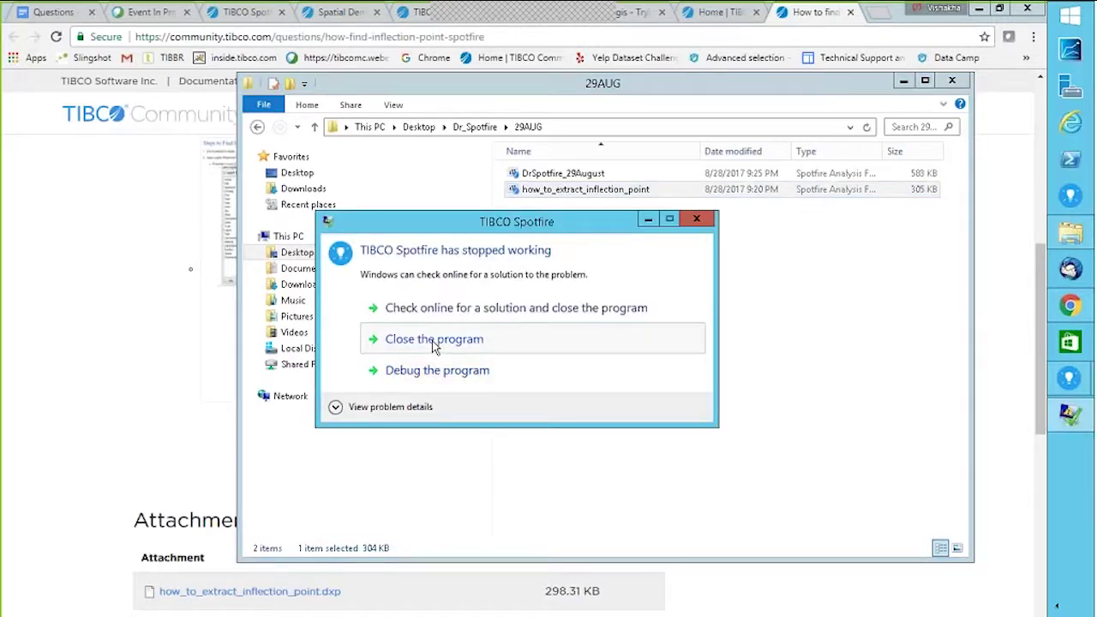
click(432, 340)
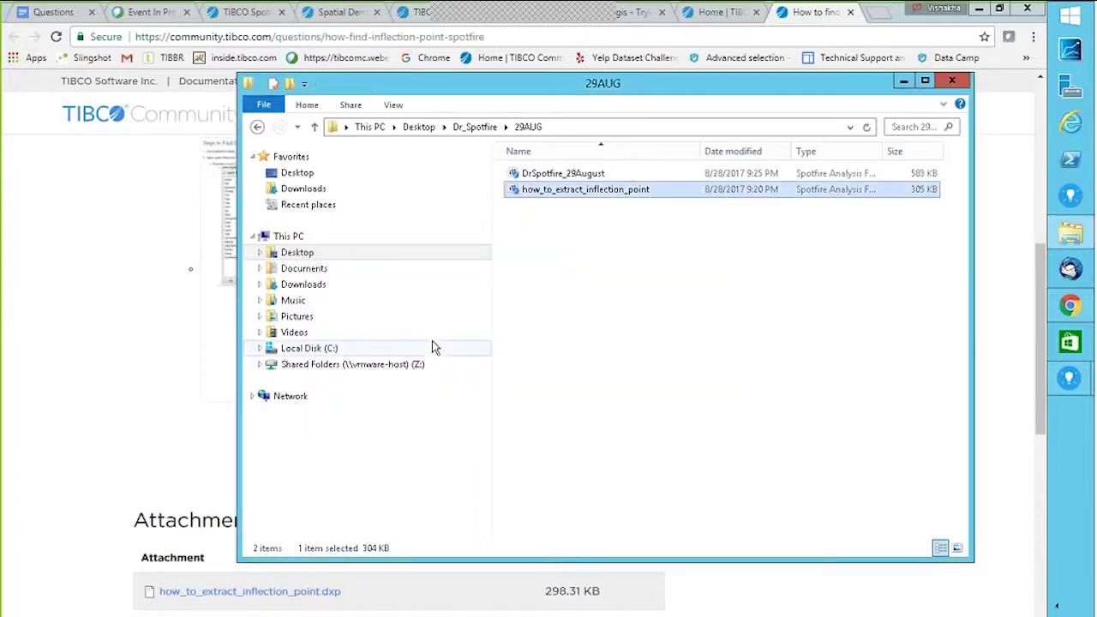
double_click(607, 190)
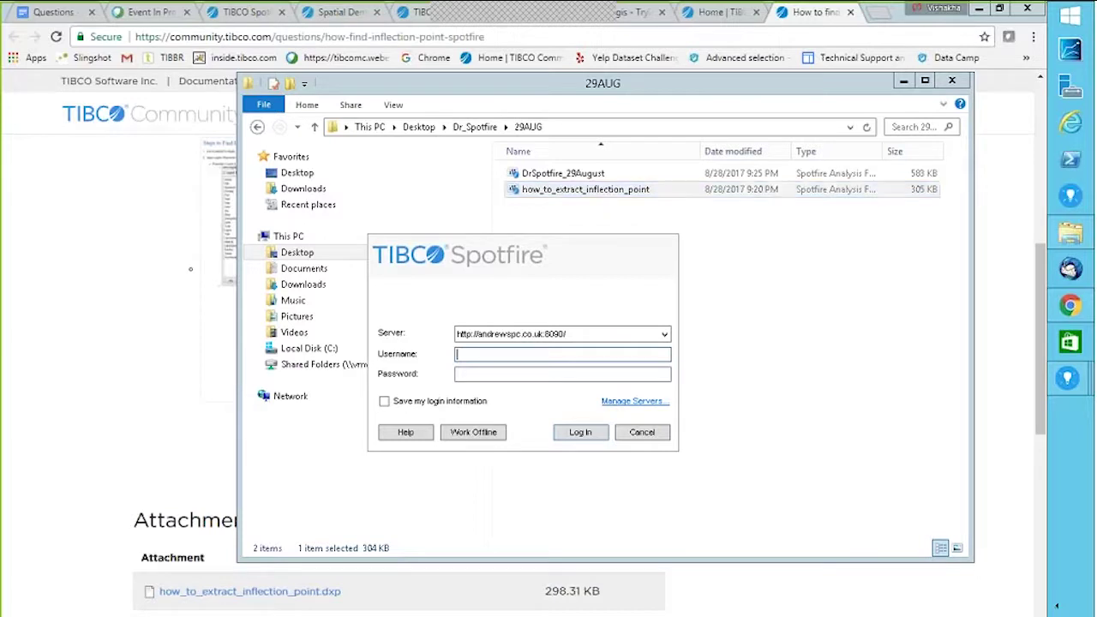
click(470, 433)
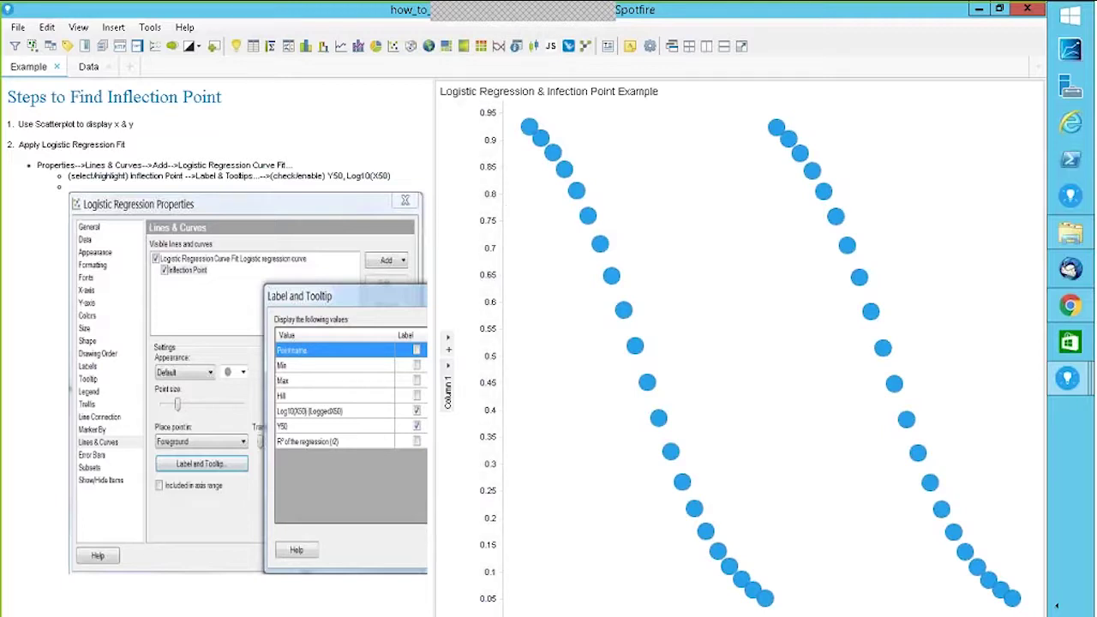
Show the existing Logistic Regression Curve Fit and its Inflection Point in the scatter plot
click(997, 93)
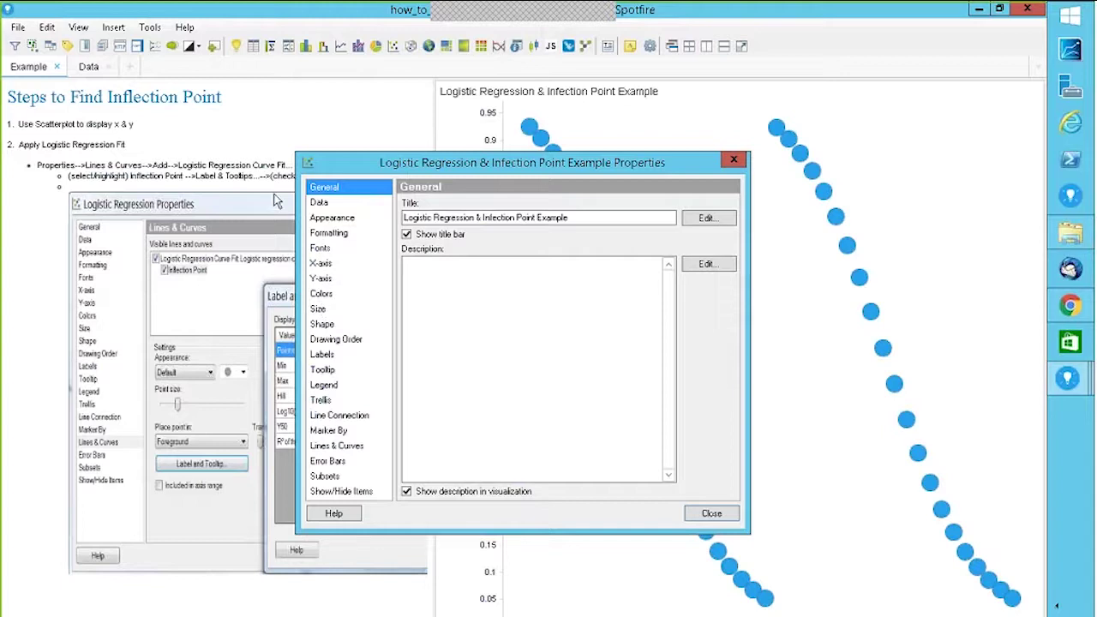
click(337, 446)
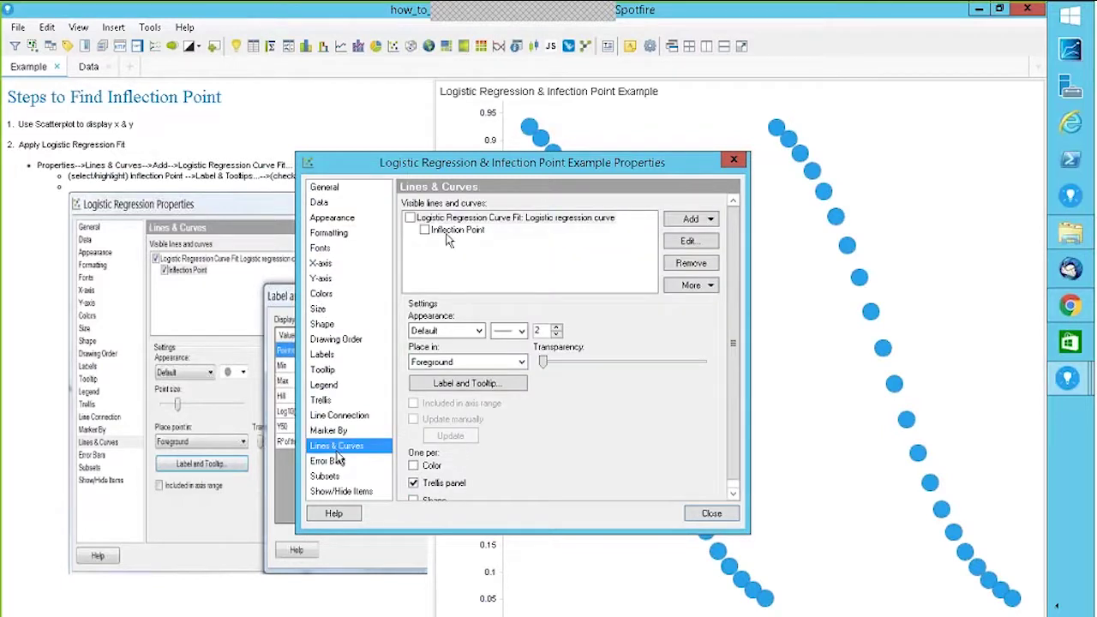
click(710, 220)
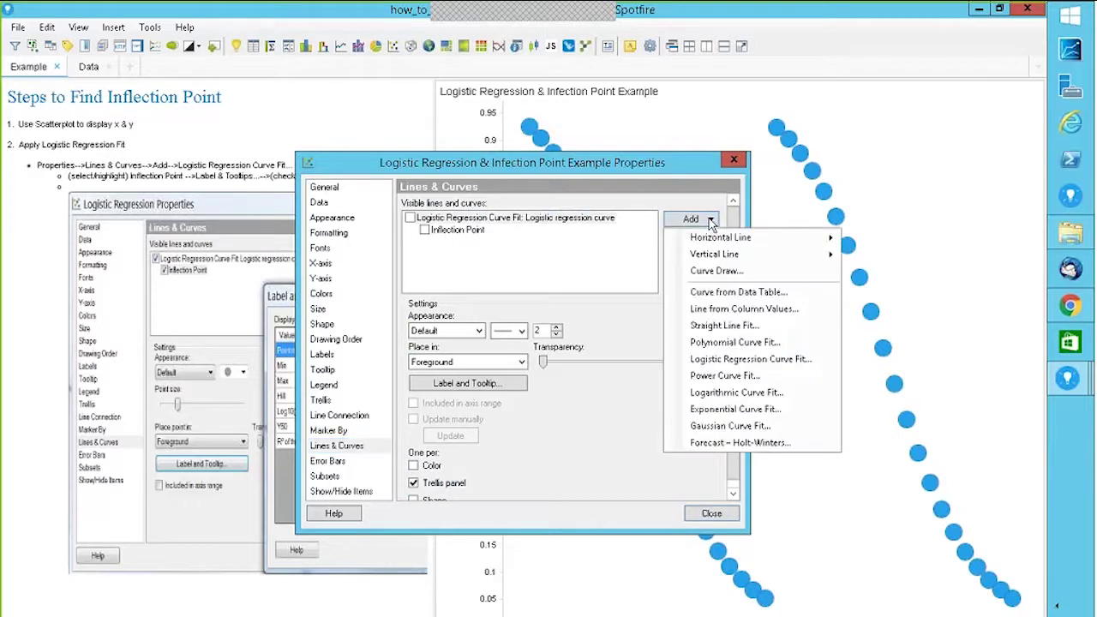
click(759, 366)
click(411, 219)
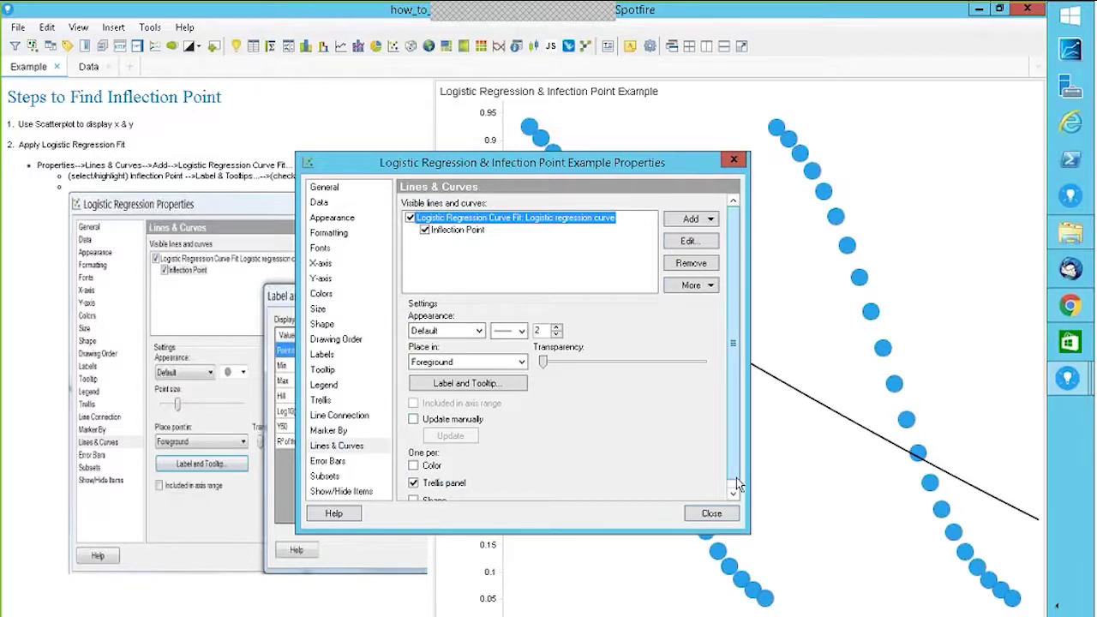
click(713, 515)
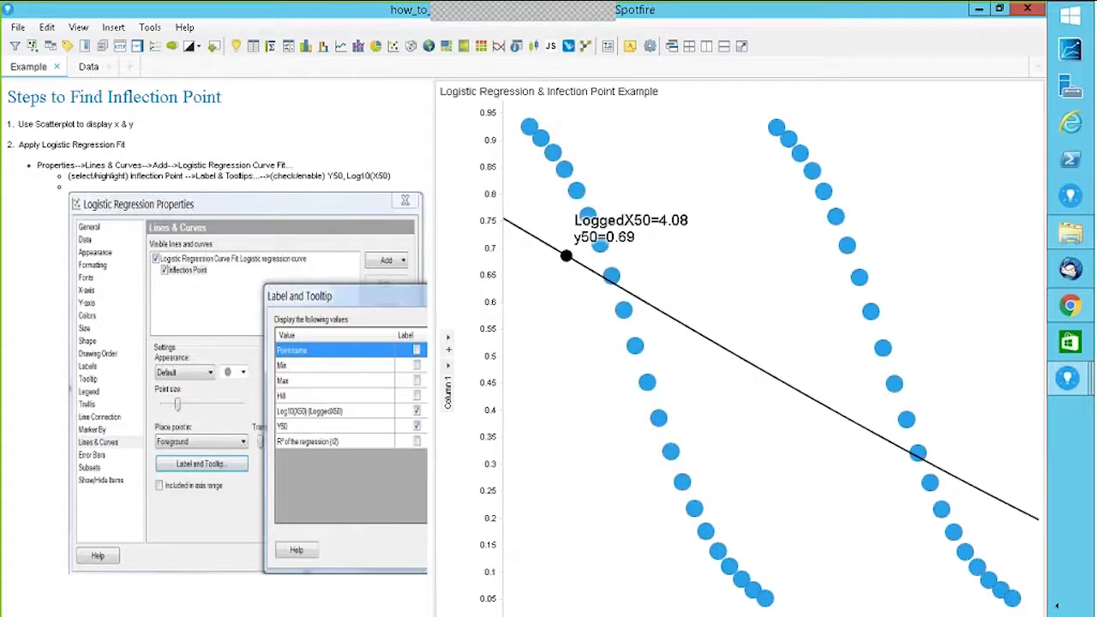
Examine the rows on the Data page and the details of the filtered-out category column
mouse_move(529, 127)
click(84, 72)
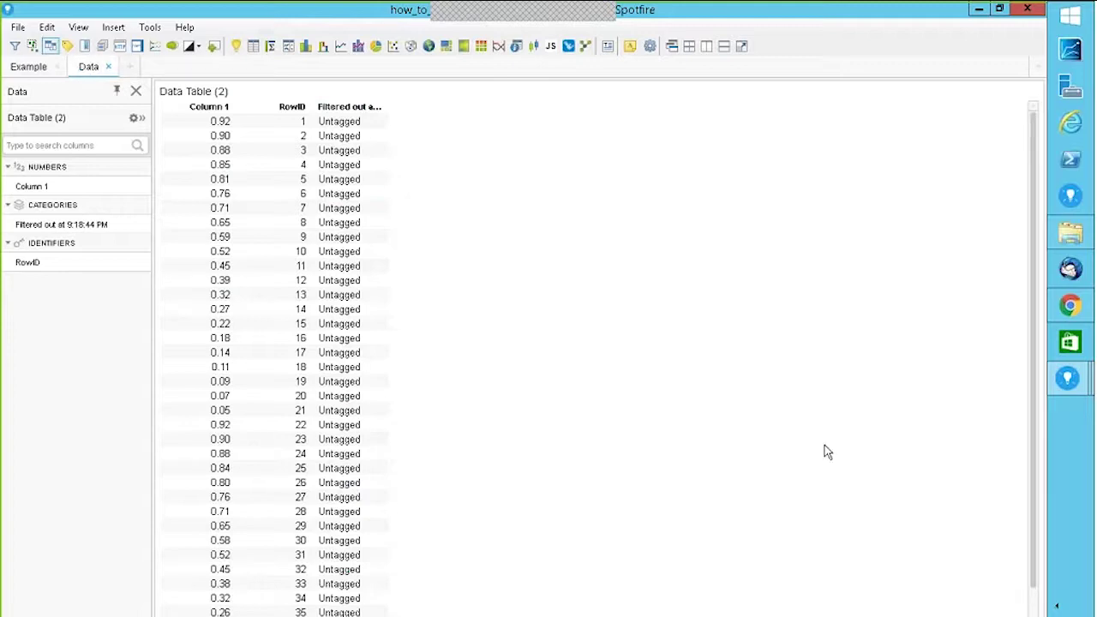
scroll(1035, 407, down, 2)
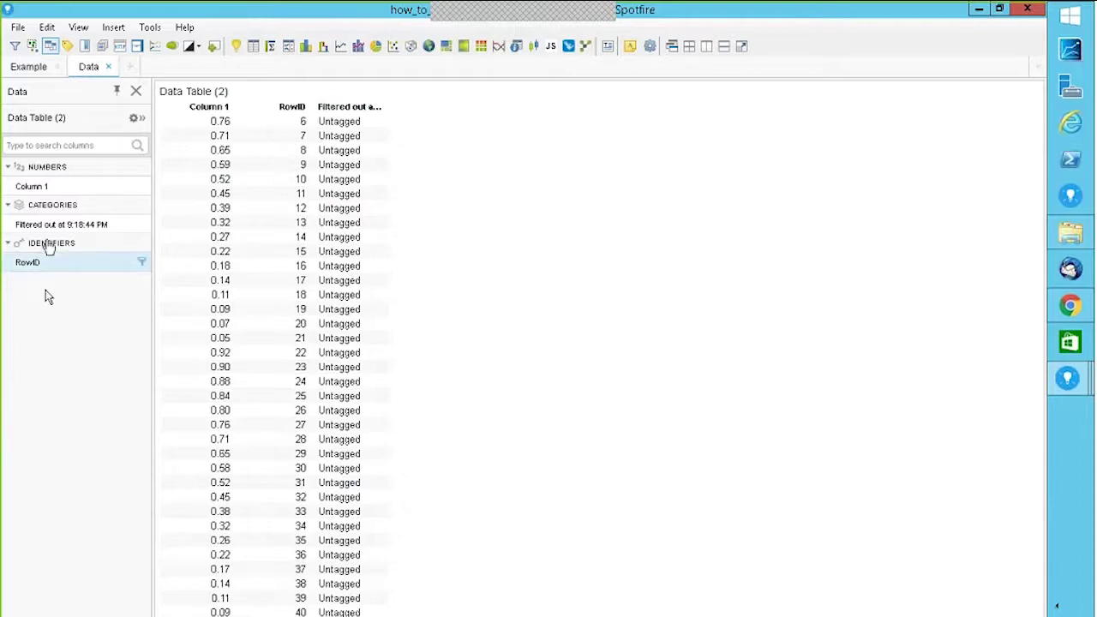
click(66, 221)
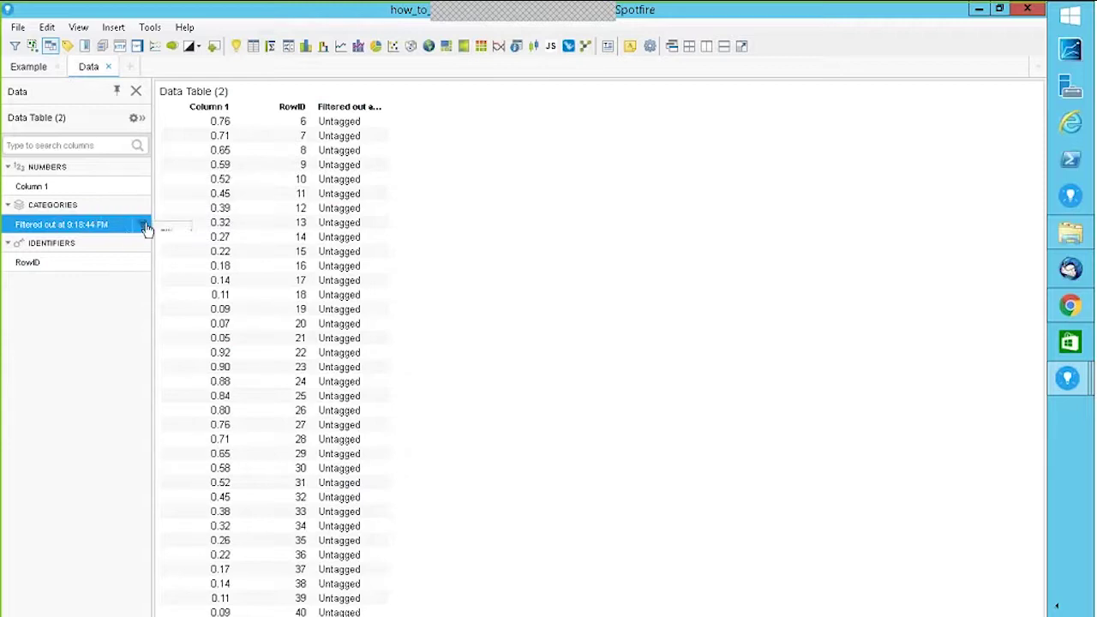
click(141, 120)
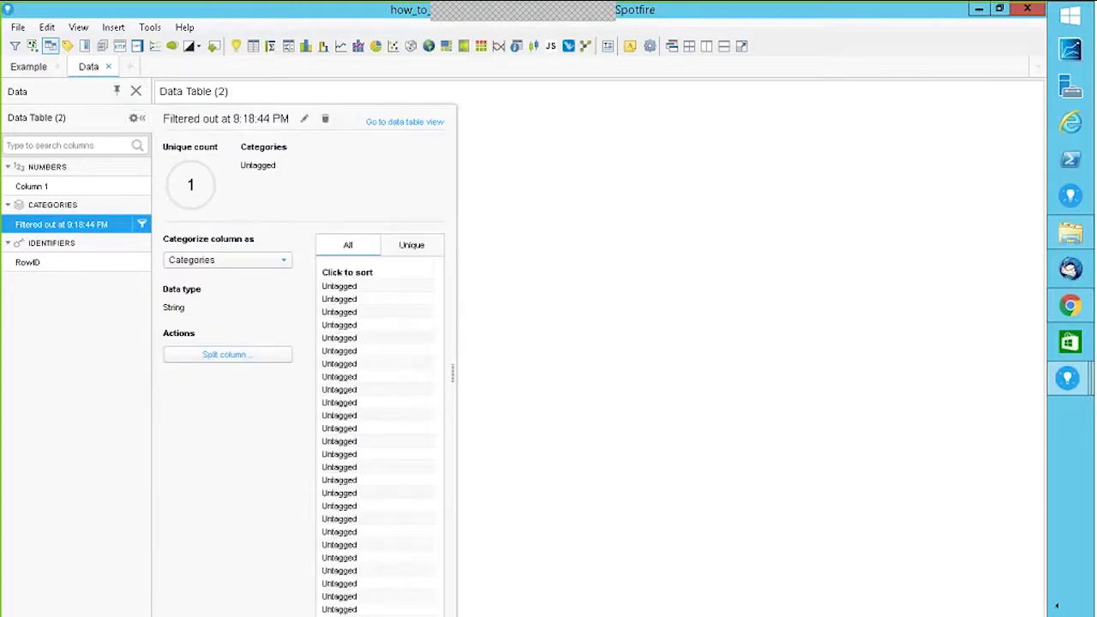
Return to the Example page, mark the second curve's points in the scatter plot, and delete the marked rows
click(48, 72)
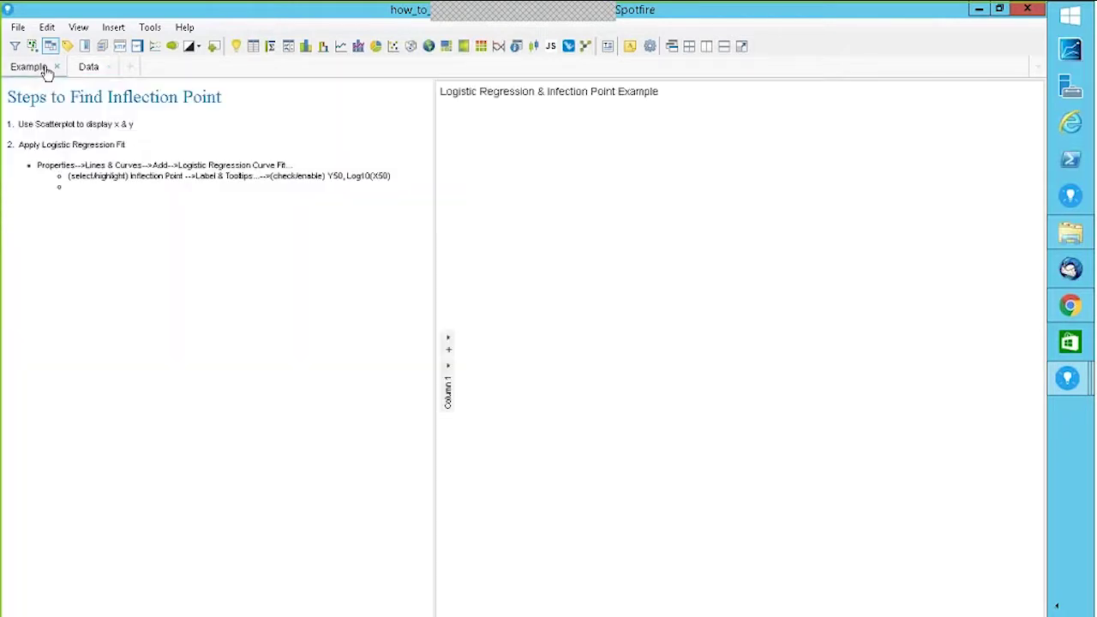
drag(761, 112, 1037, 616)
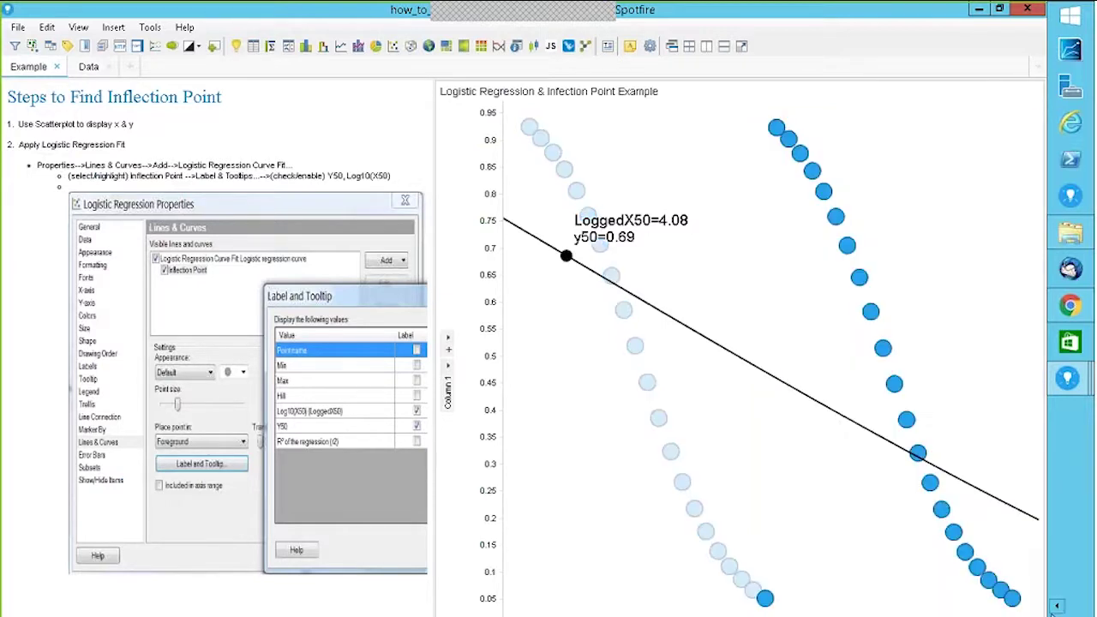
right_click(906, 277)
mouse_move(876, 290)
click(694, 318)
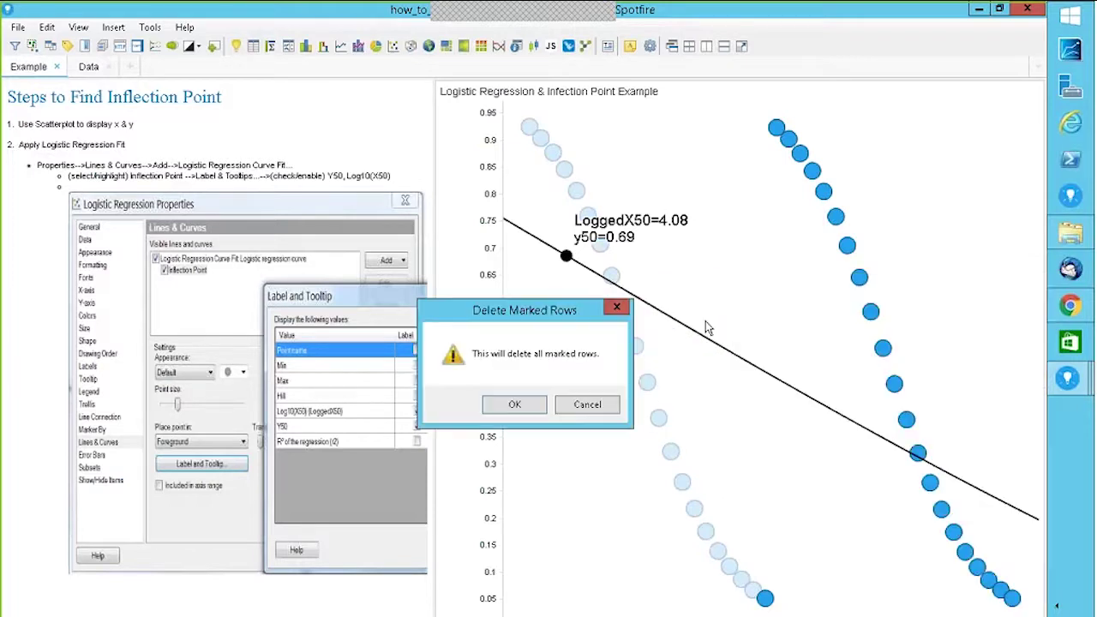
click(519, 407)
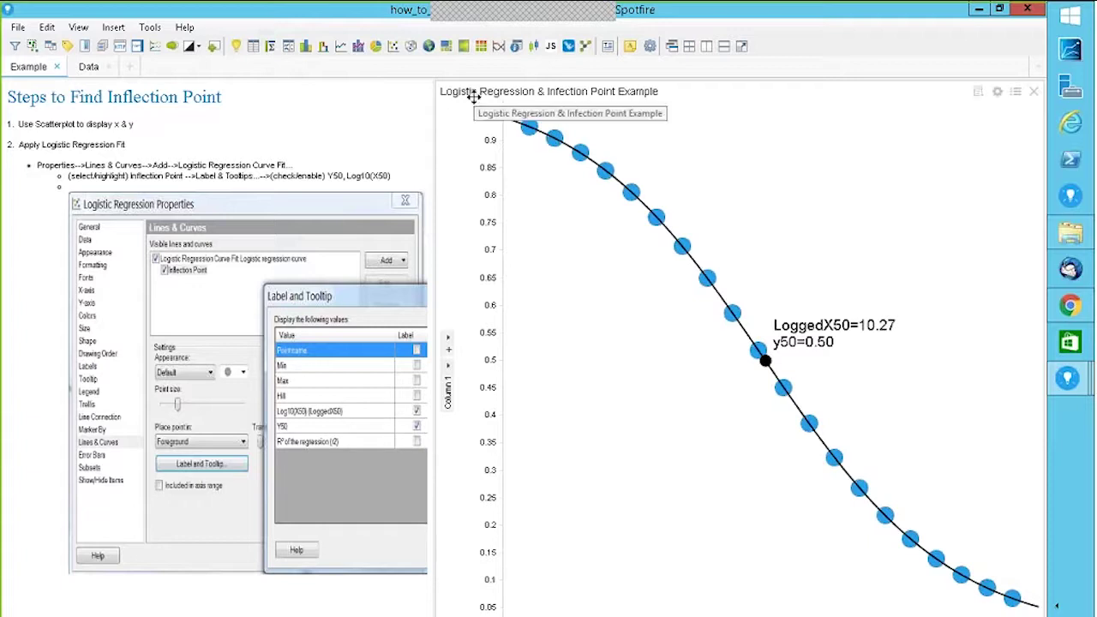
Try adding R² of the regression (r2) to the inflection point's label, and cancel the change
mouse_move(766, 364)
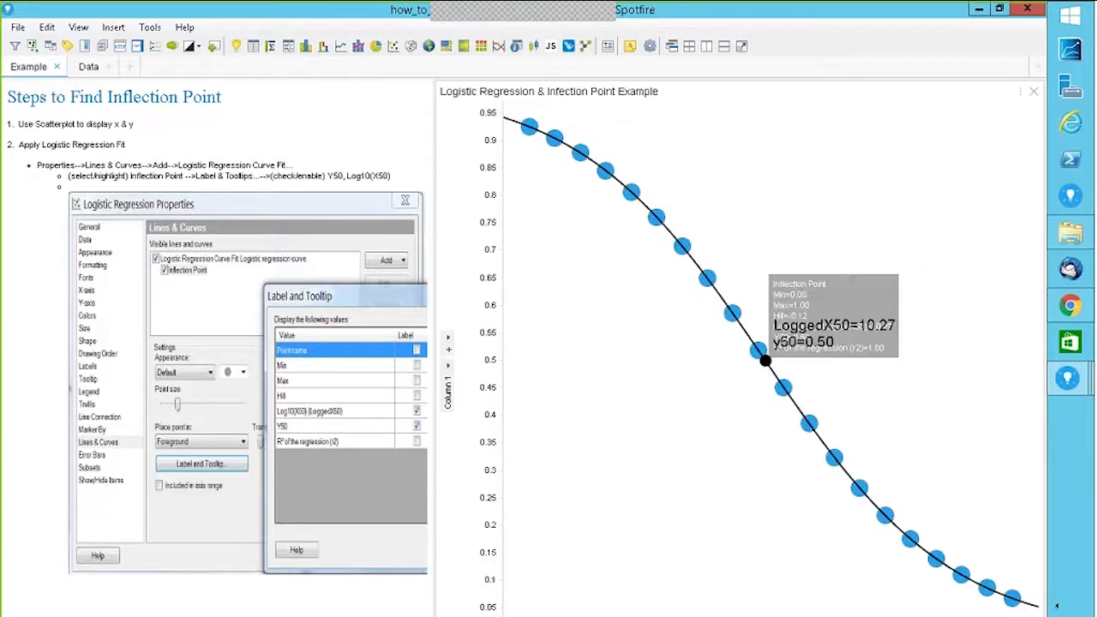
right_click(887, 169)
click(877, 505)
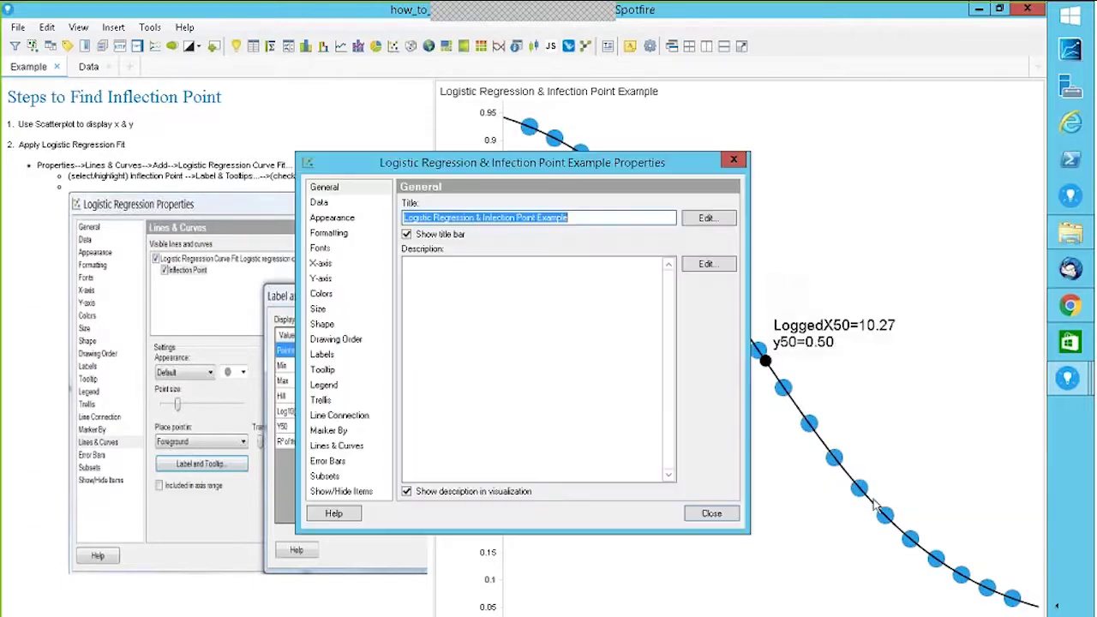
click(337, 446)
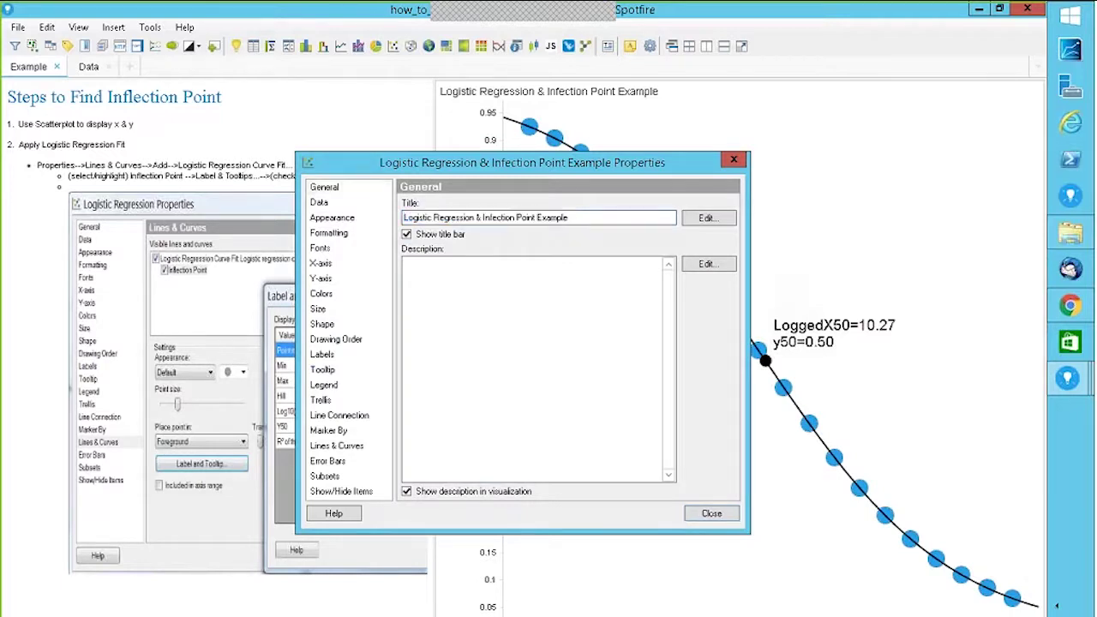
click(451, 232)
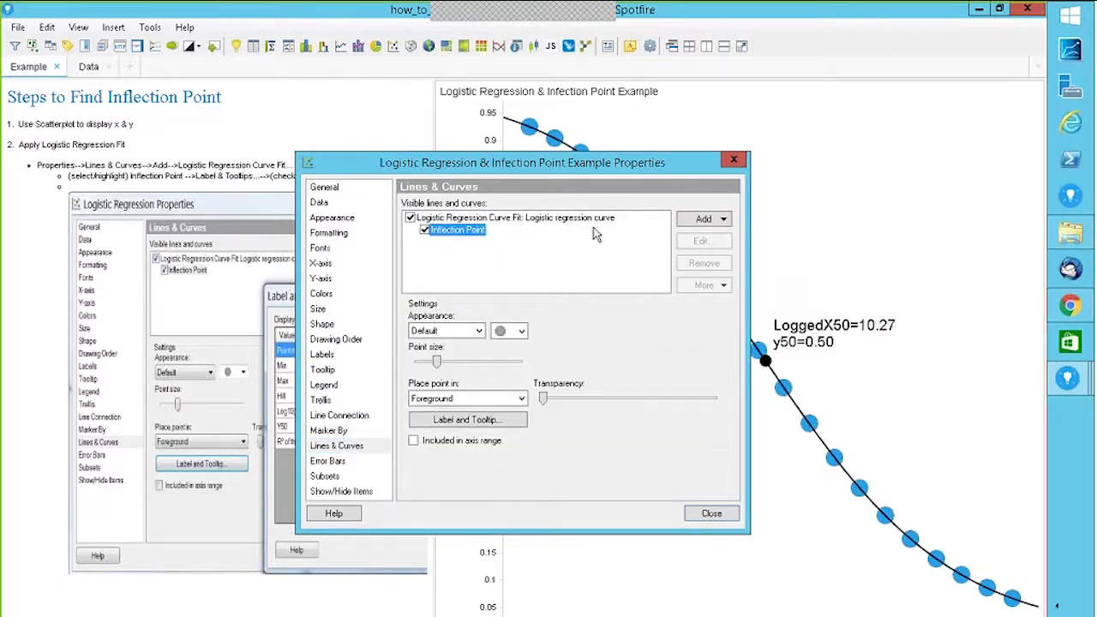
click(470, 420)
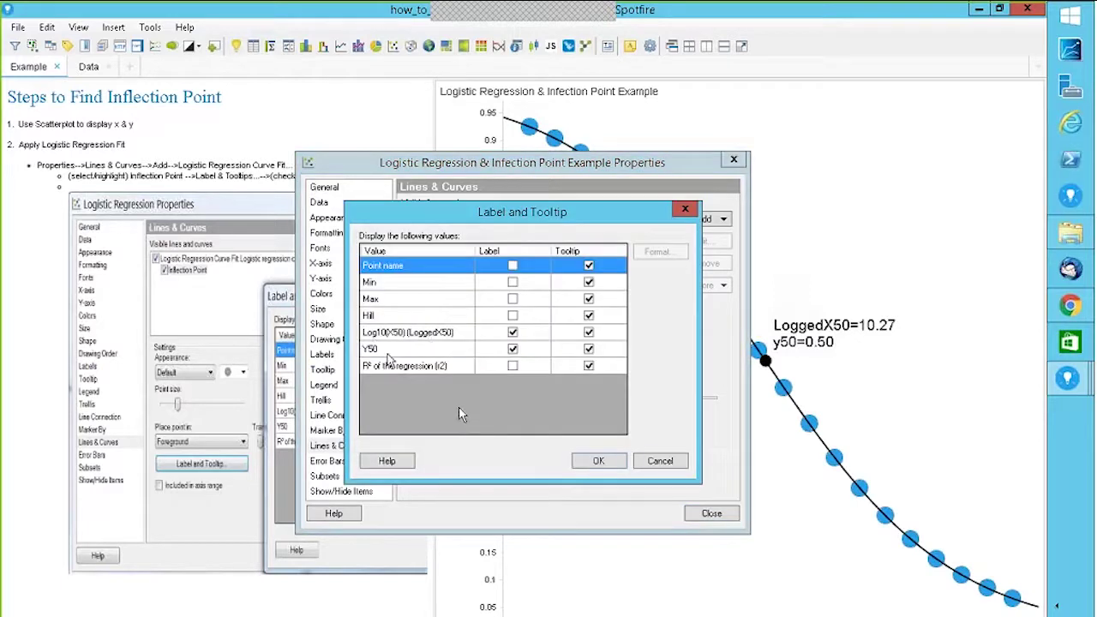
click(513, 367)
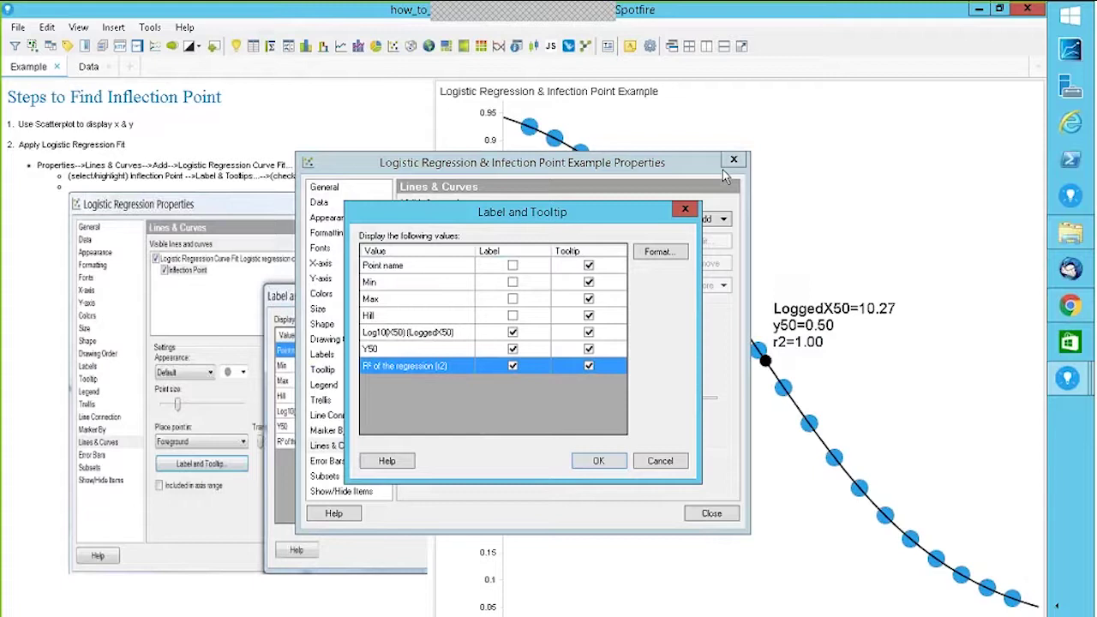
key(Escape)
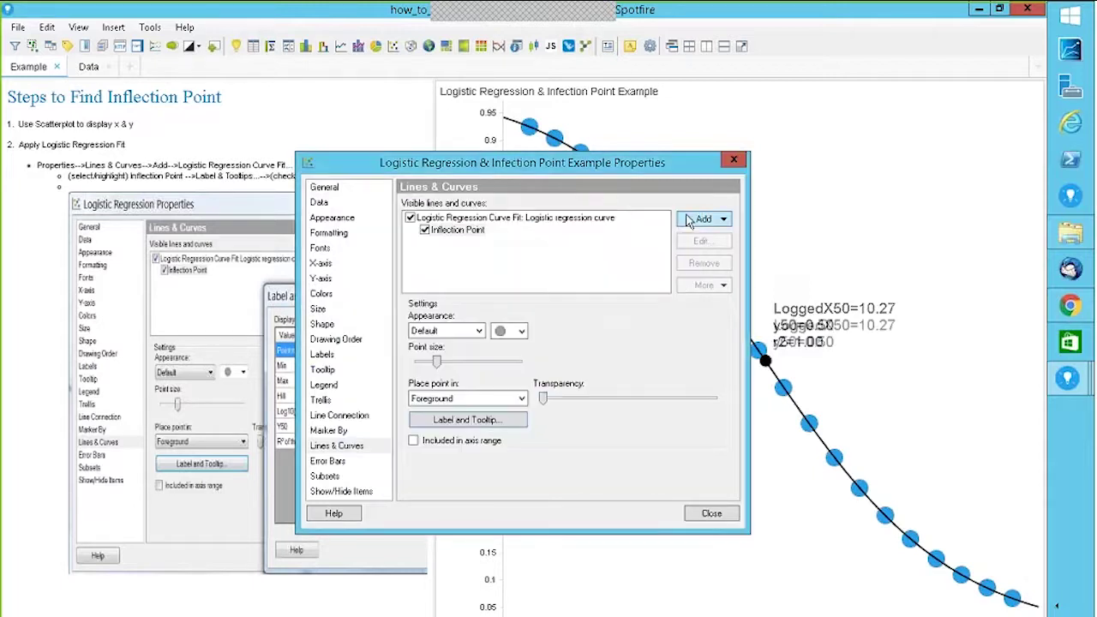
click(734, 162)
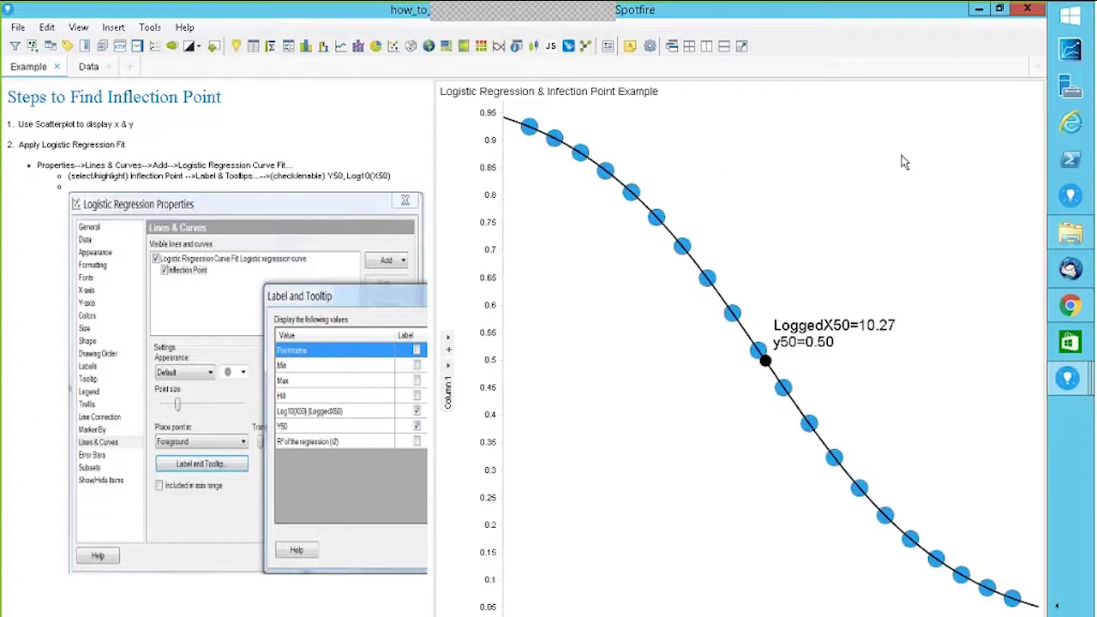
Review the Lines & Curves settings of the scatter plot, including the options for one curve per color, trellis panel or shape
click(997, 90)
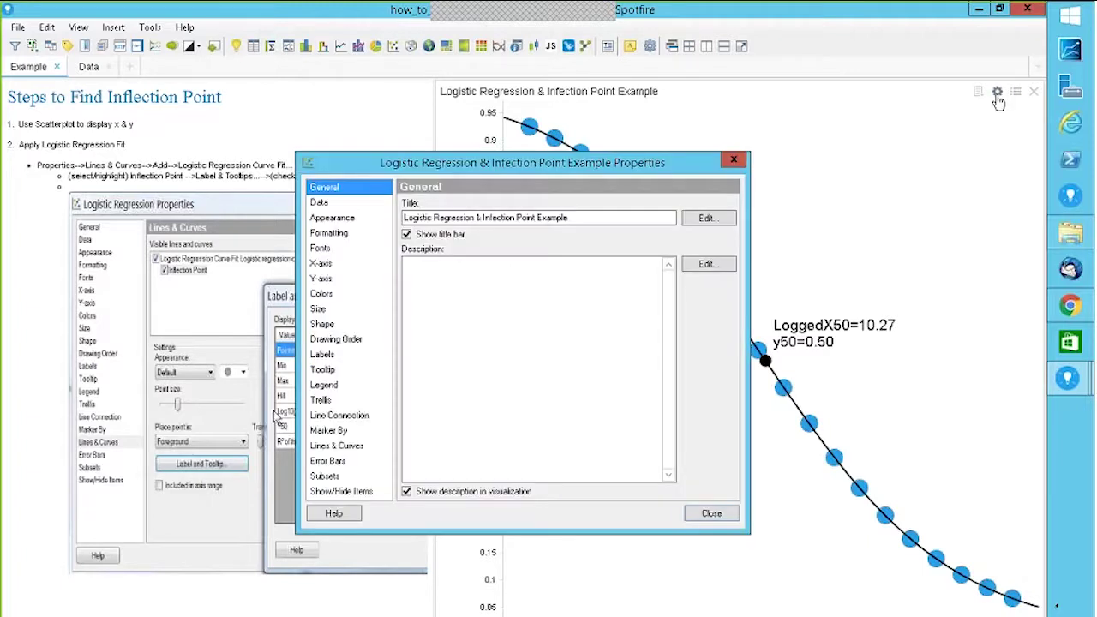
click(347, 446)
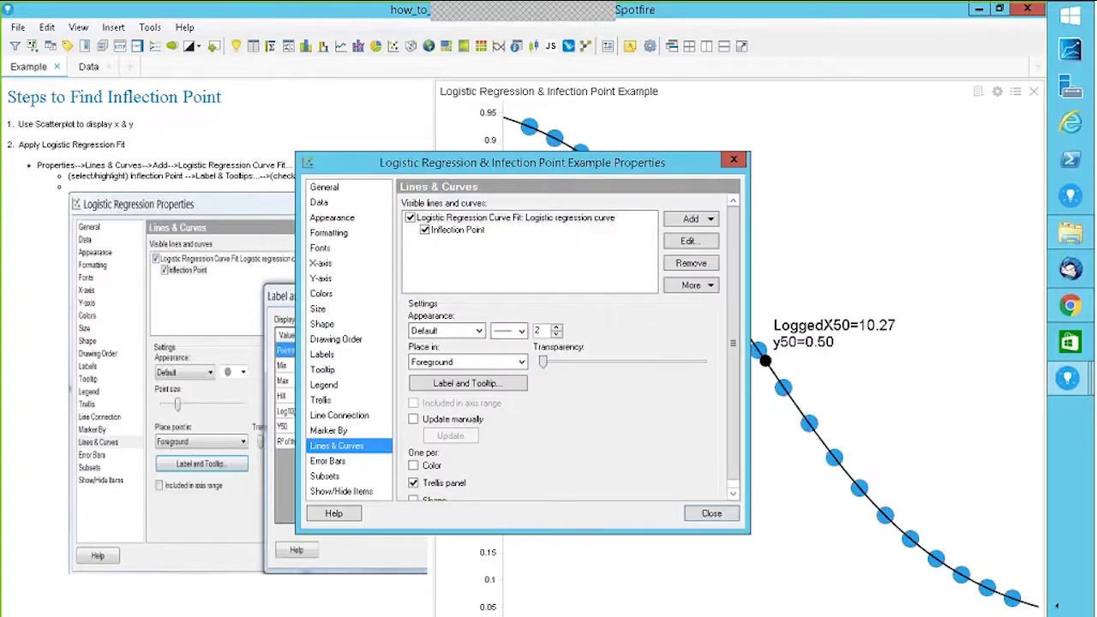
scroll(733, 356, down, 1)
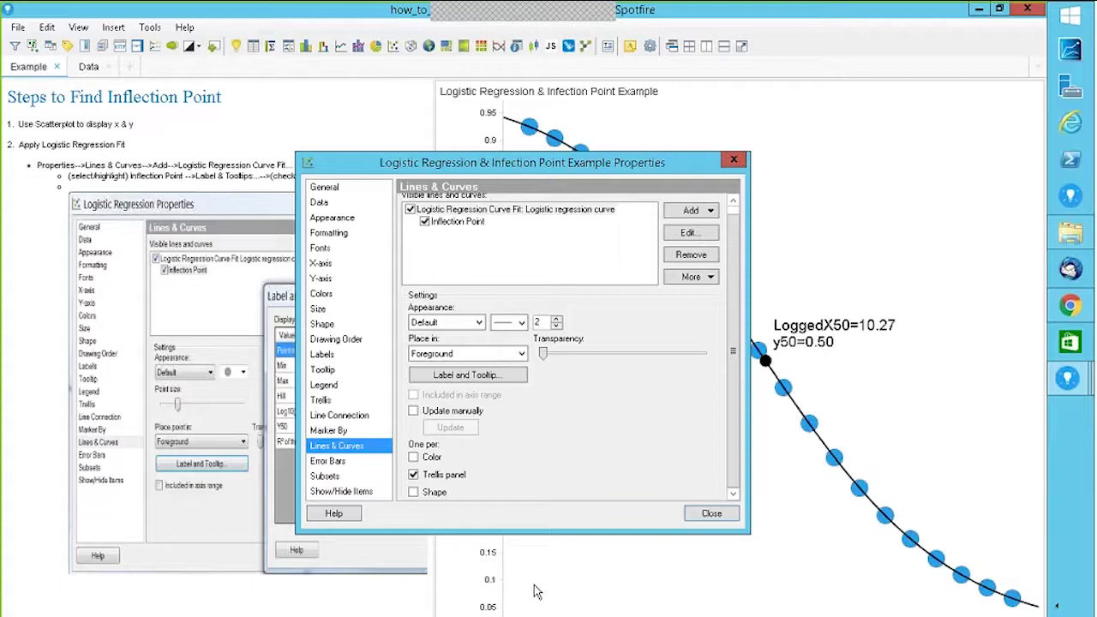
click(733, 162)
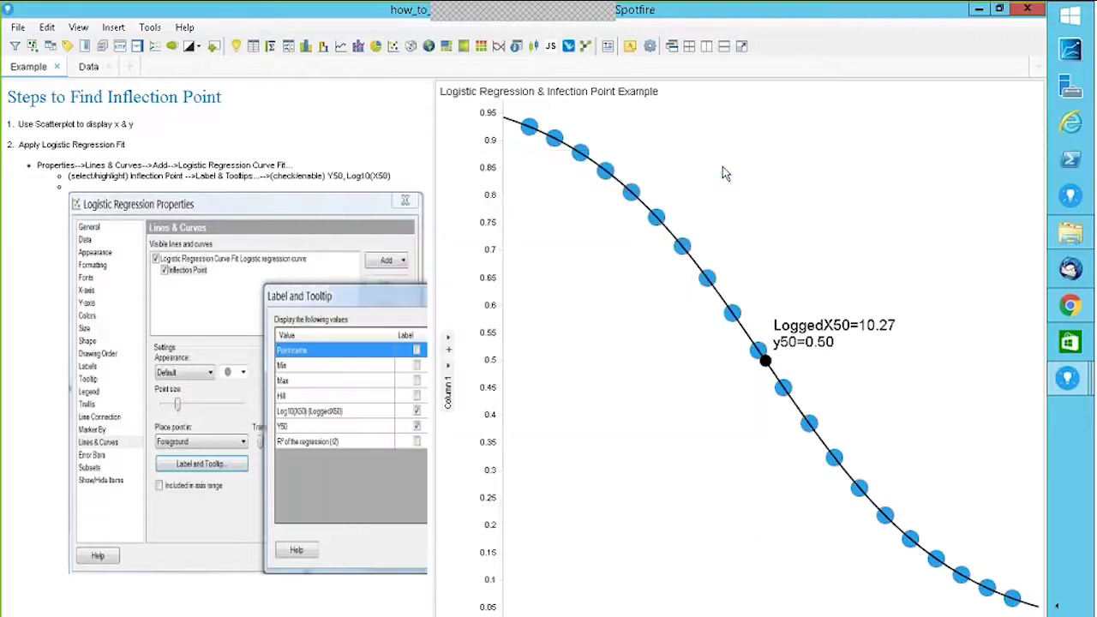
Switch to Chrome and read the inflection point community article from its opening explanation
click(1069, 306)
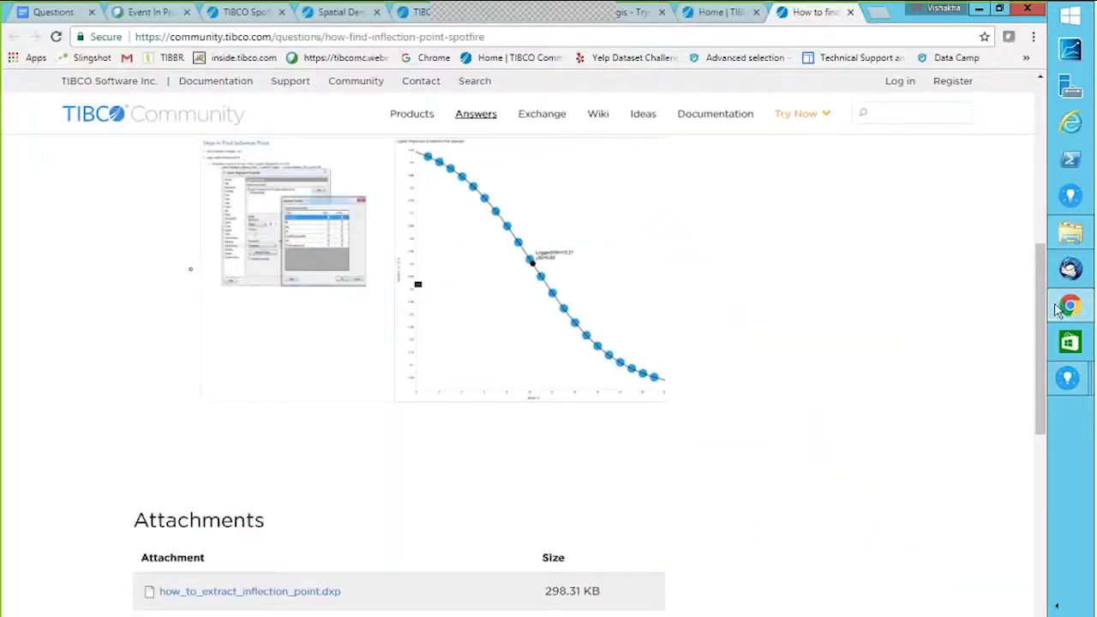
drag(1039, 256, 1029, 130)
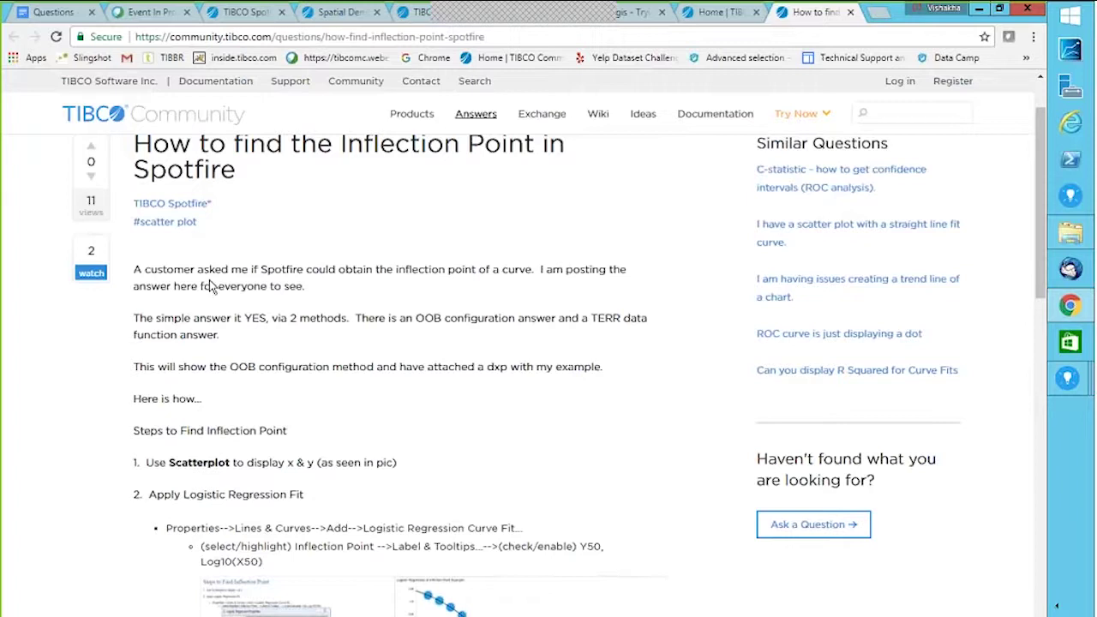
Switch to the inflection point analysis in Spotfire and review the scatter plot's Lines & Curves settings, including the one-per options
mouse_move(1062, 391)
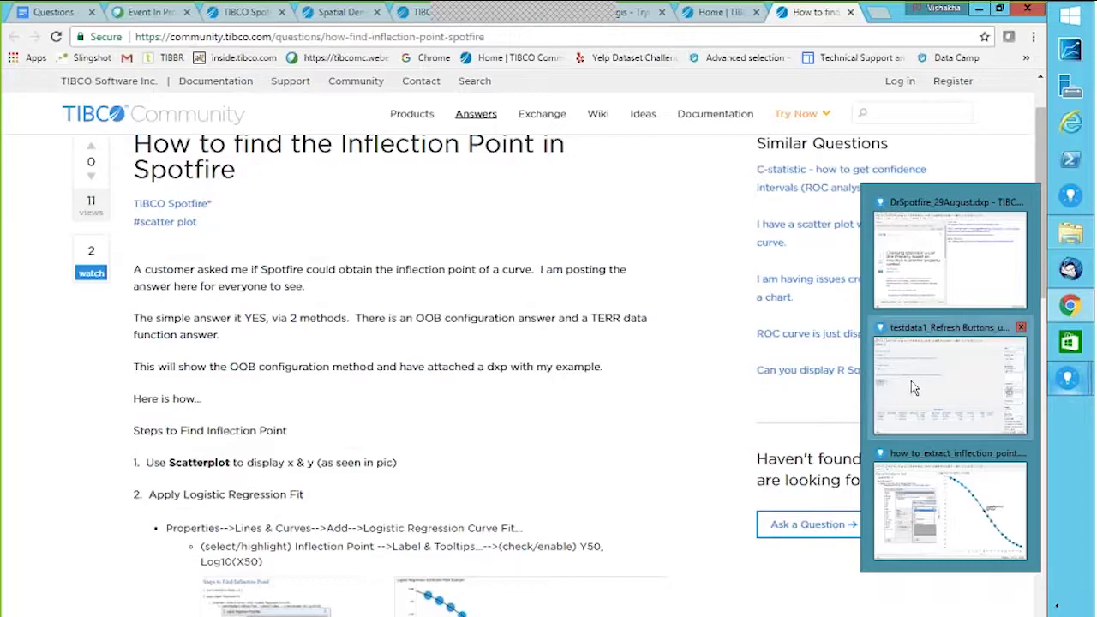
click(920, 449)
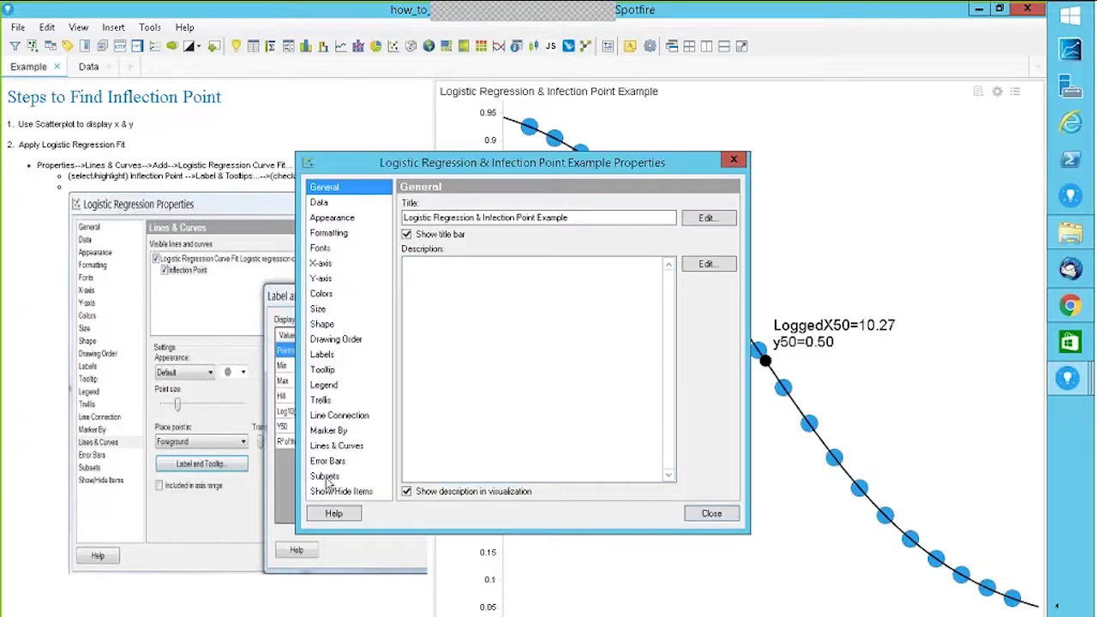
click(334, 448)
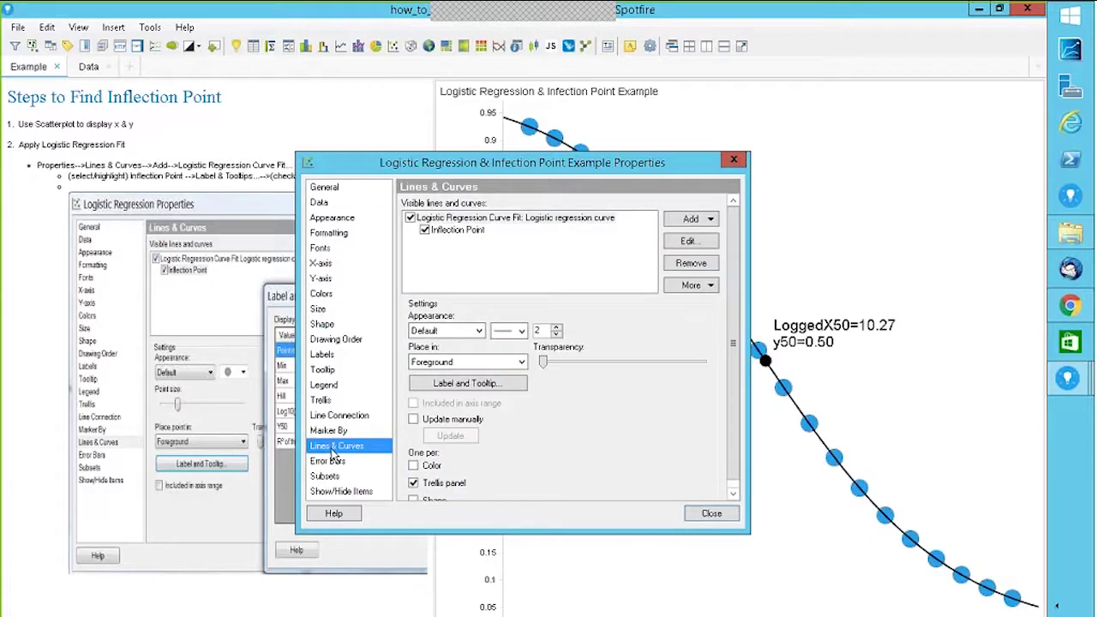
scroll(467, 492, down, 1)
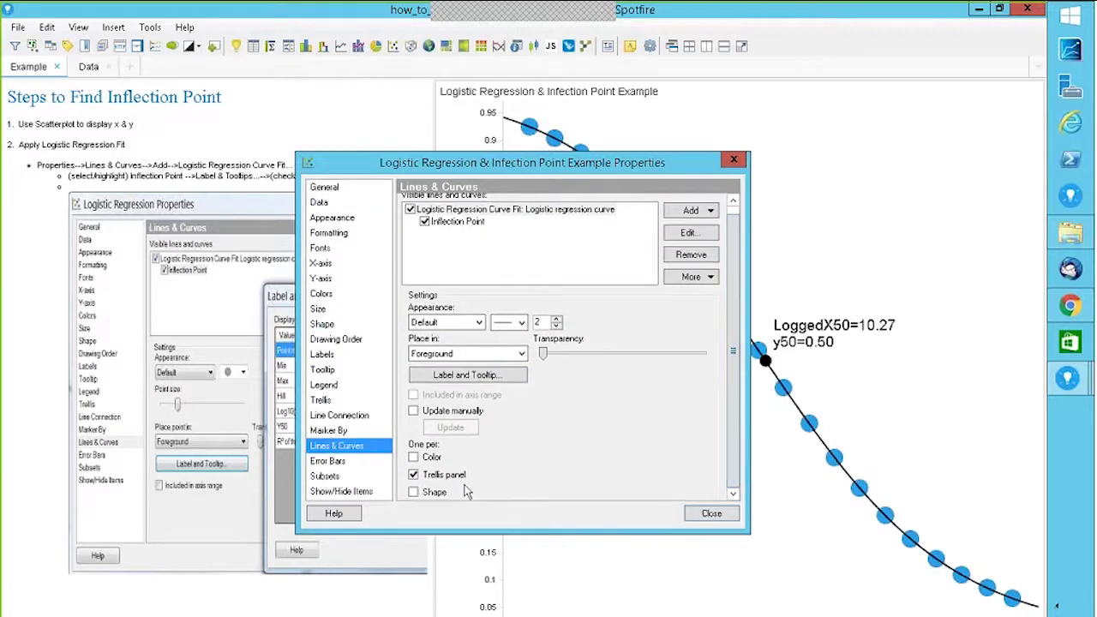
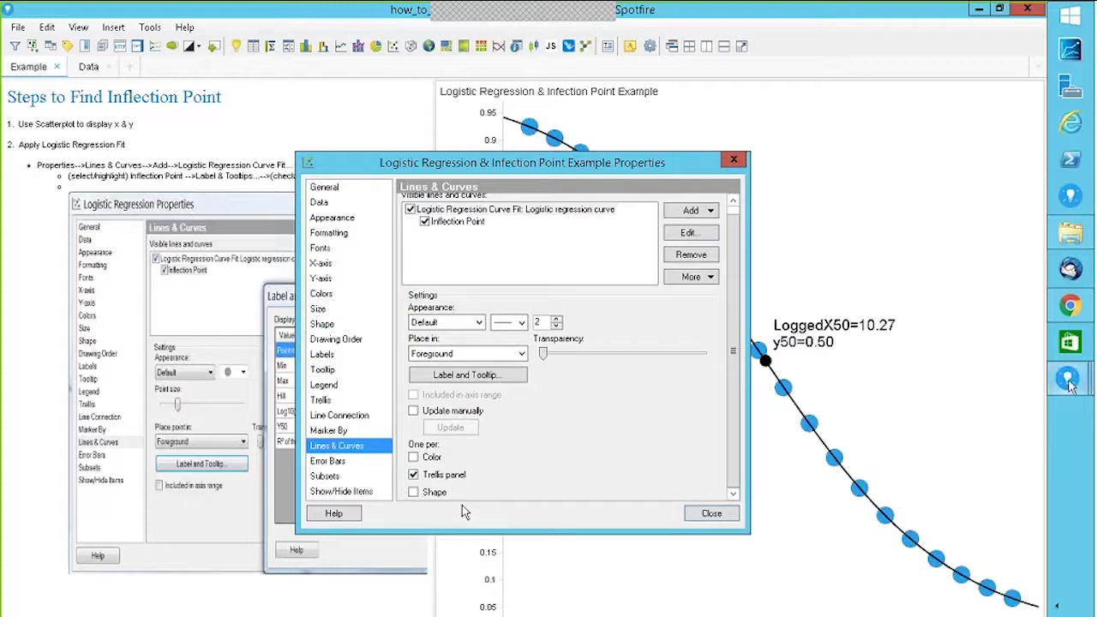
click(734, 160)
Switch to the DrSpotfire_29August analysis and read the question about changing list box options based on another property control
mouse_move(1058, 388)
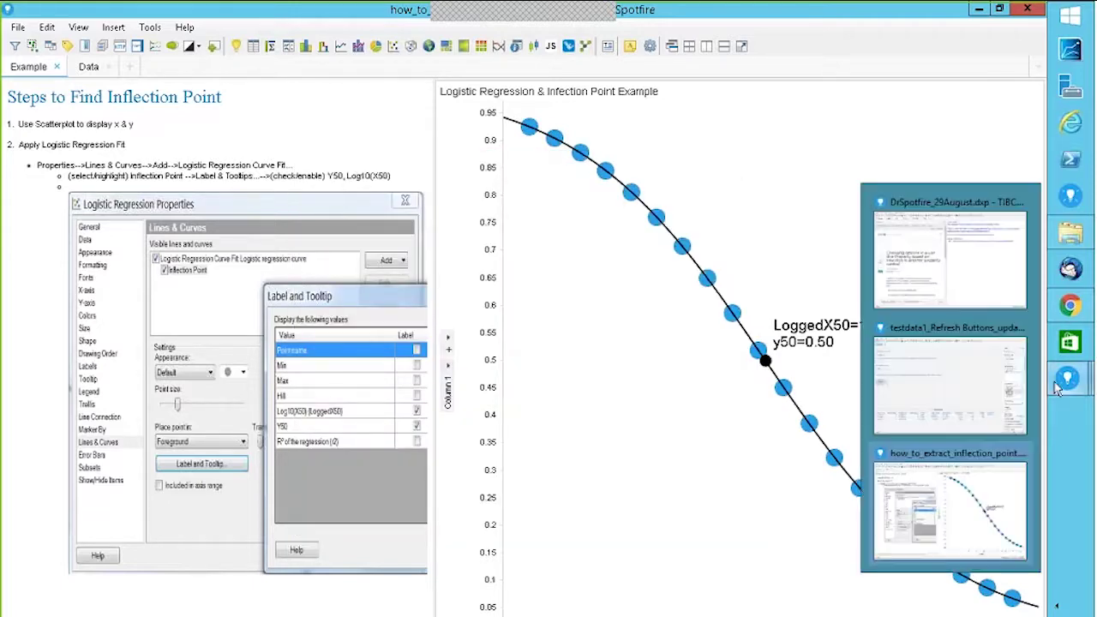
click(921, 207)
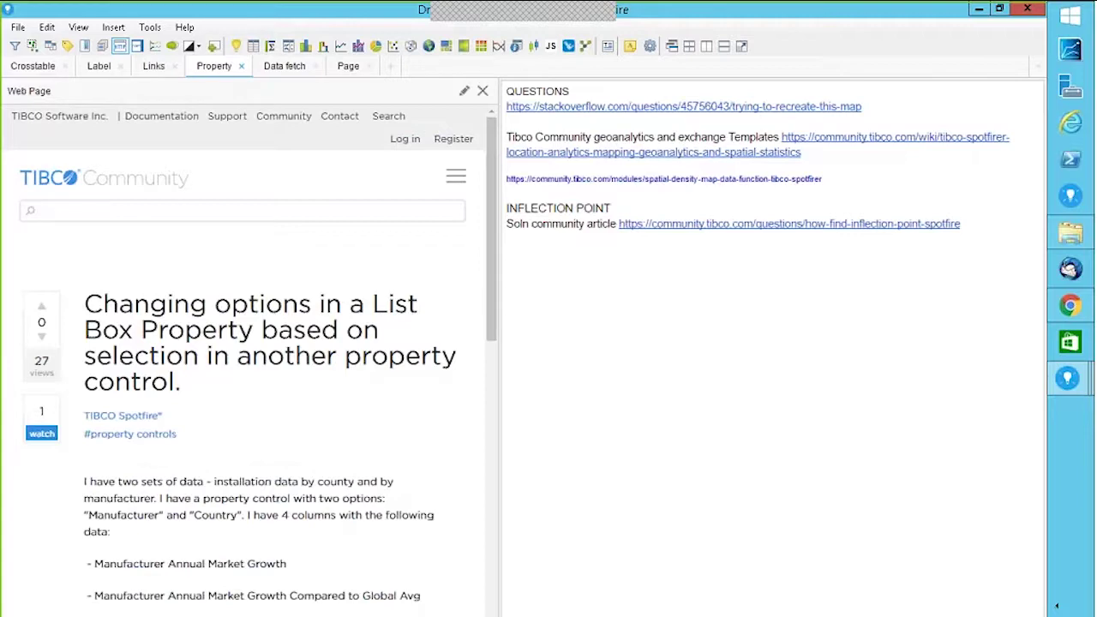
drag(494, 276, 502, 332)
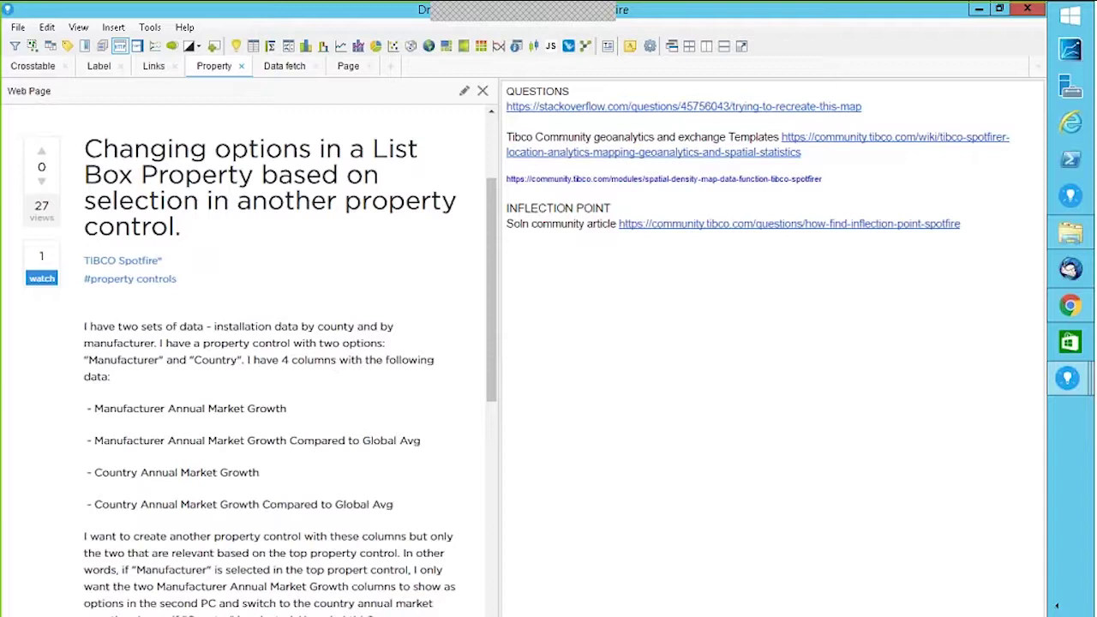
scroll(489, 313, down, 5)
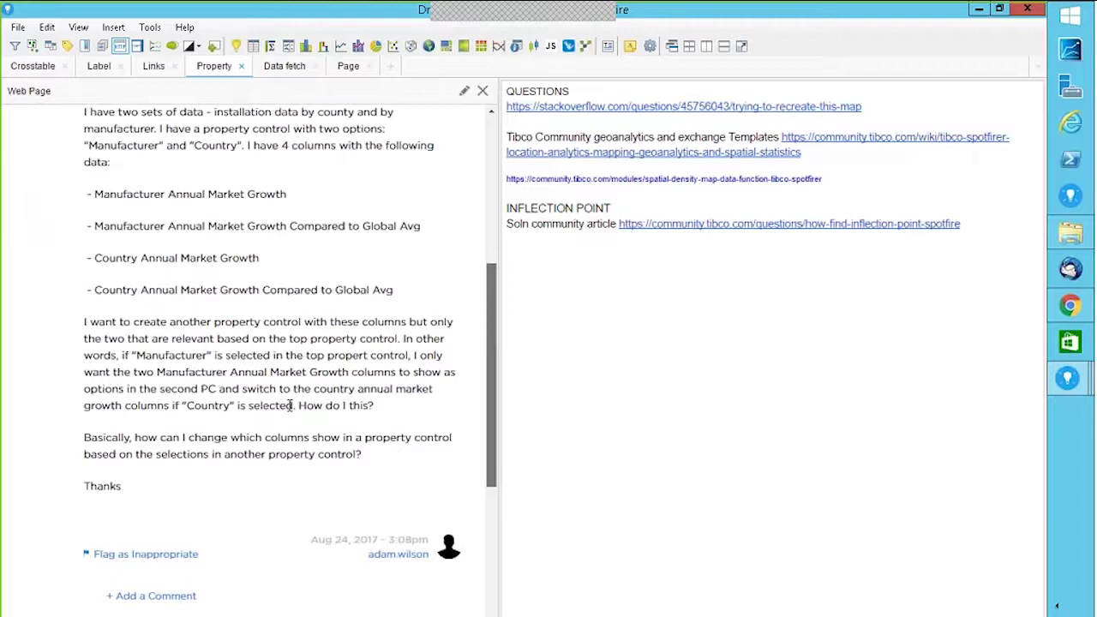
Switch to the testdata1 analysis and add a bar chart of row count per Store Location and Store Number
mouse_move(1069, 388)
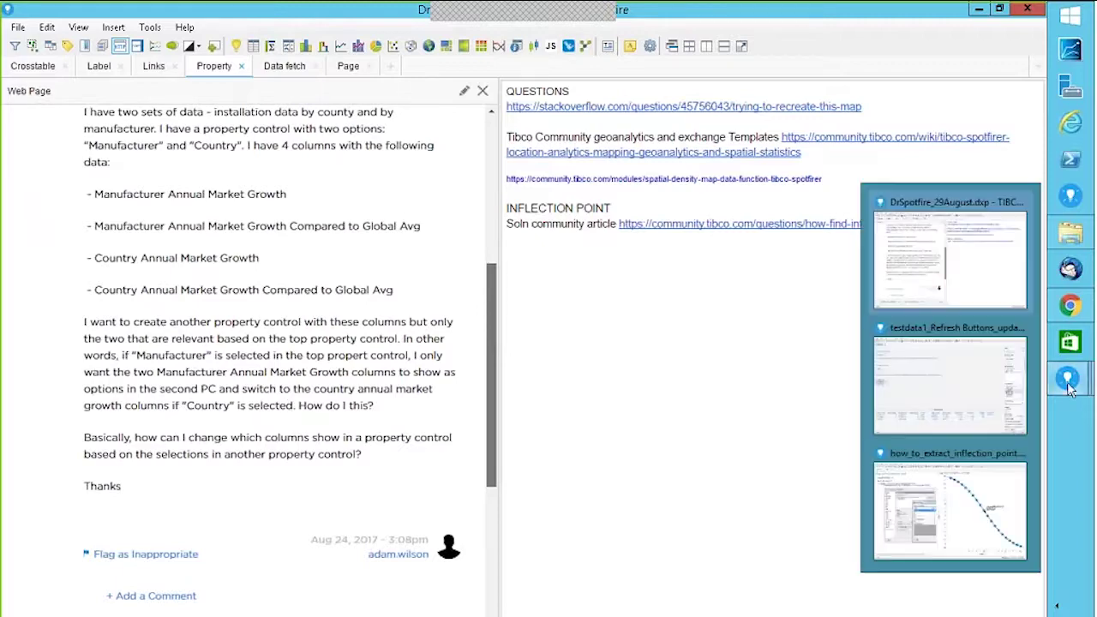
click(988, 370)
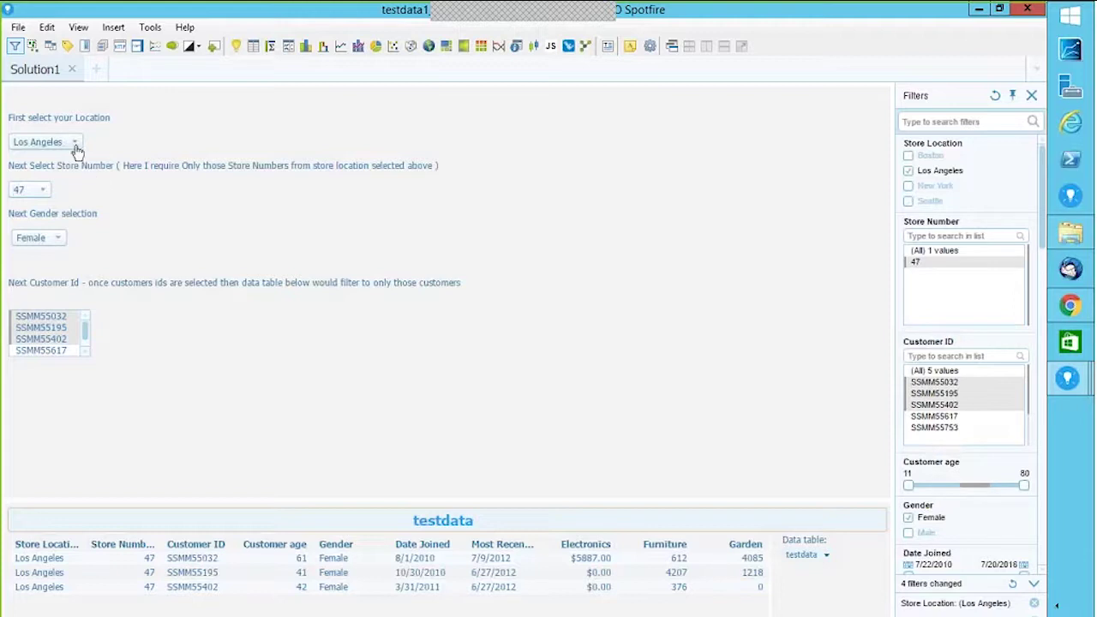
click(311, 51)
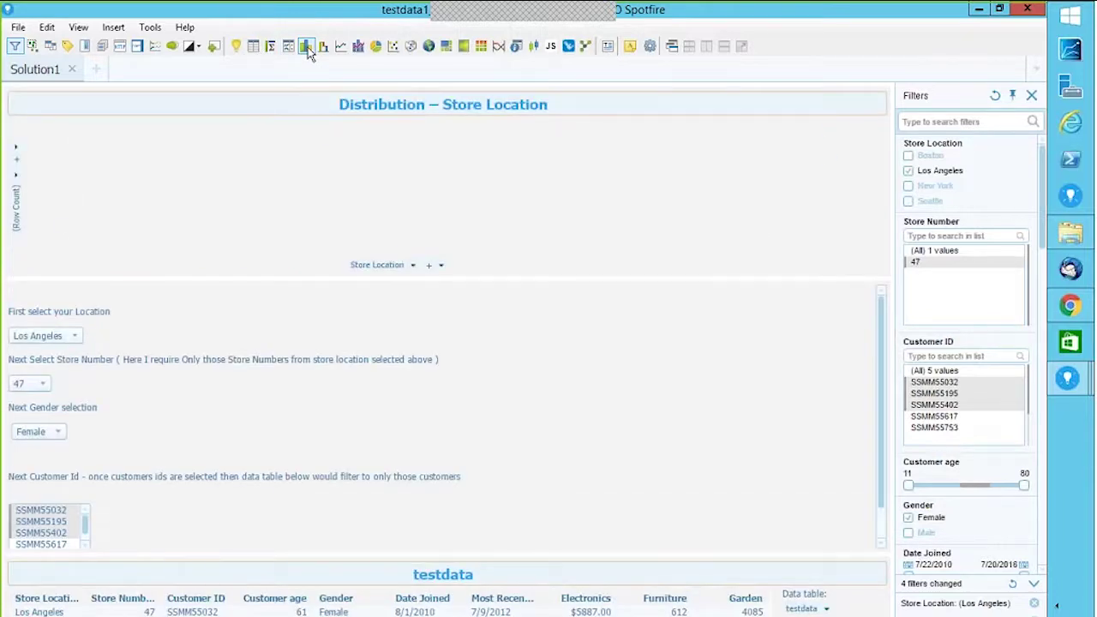
click(430, 268)
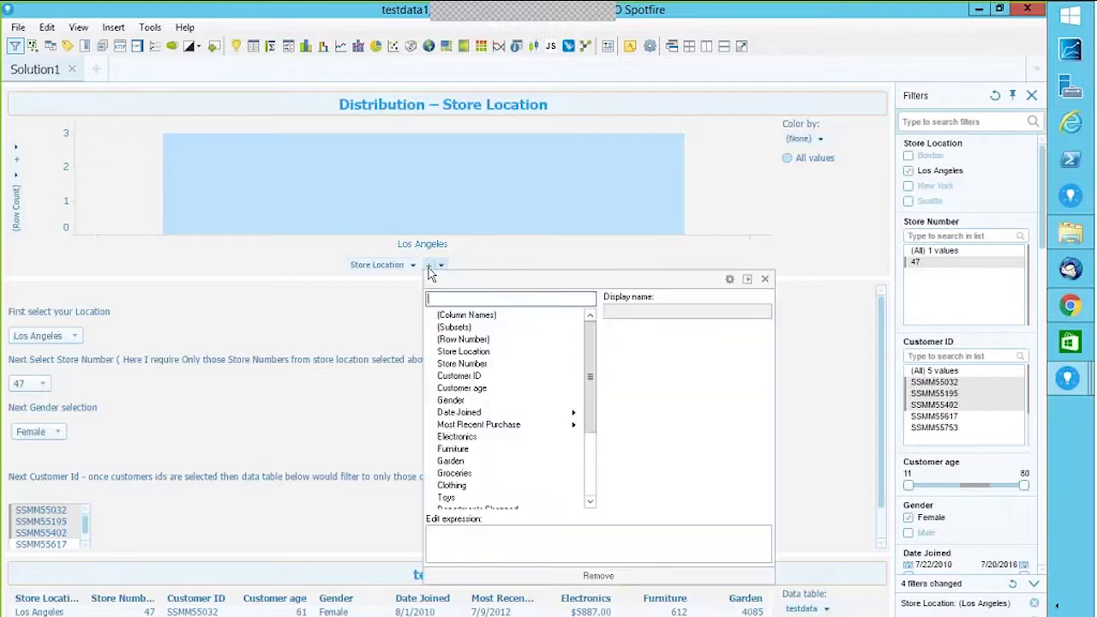
click(476, 364)
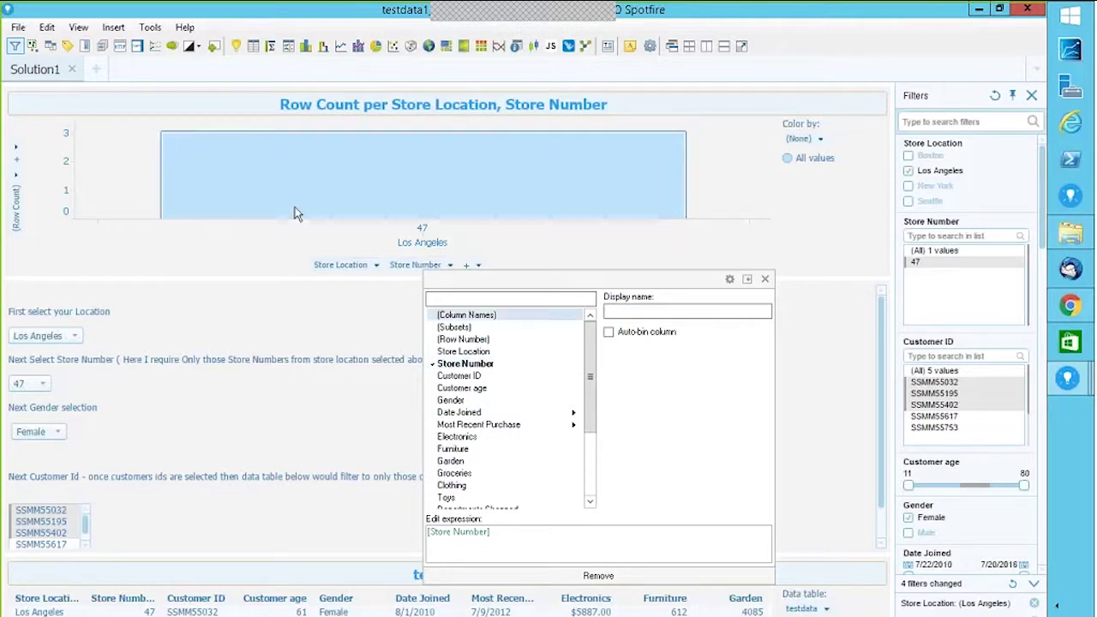
mouse_move(295, 209)
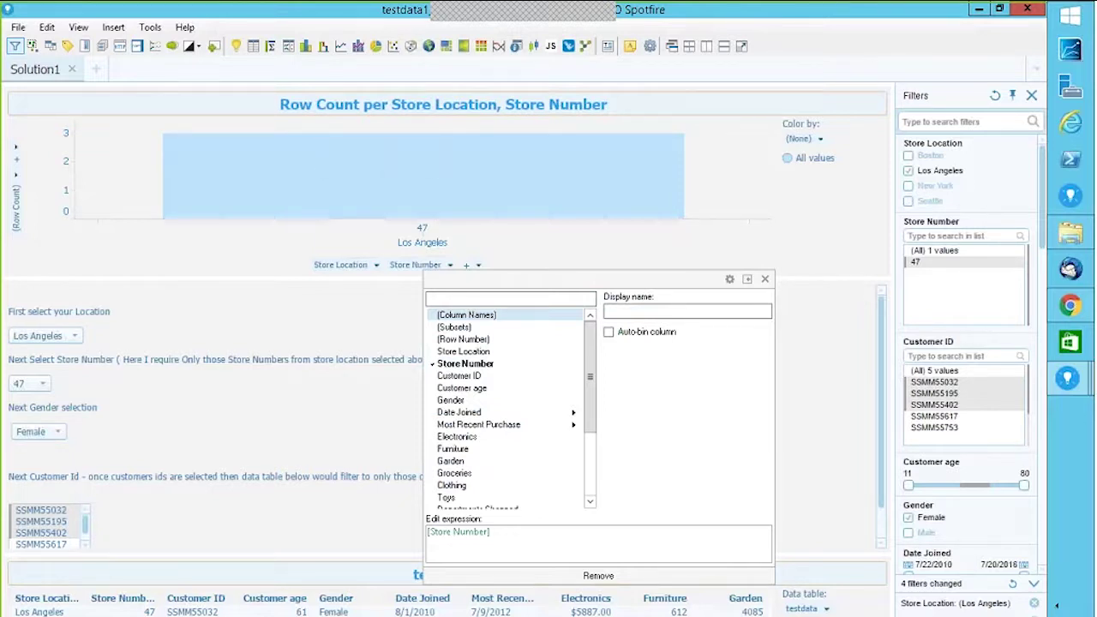
Reset all filters and delete the bar chart from the Solution1 page
click(996, 98)
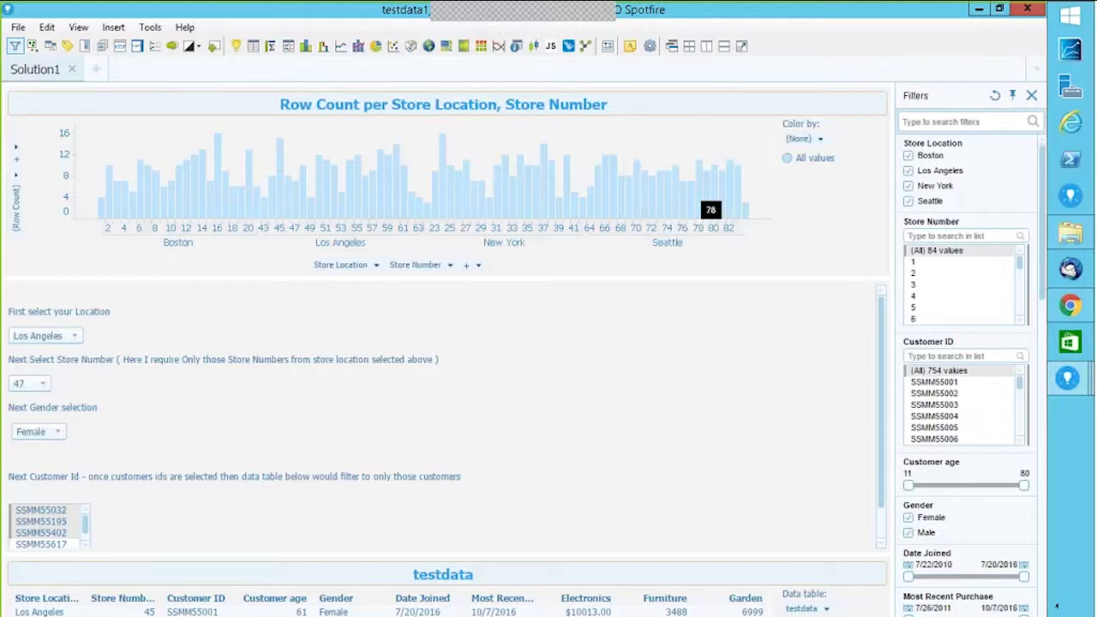
key(Delete)
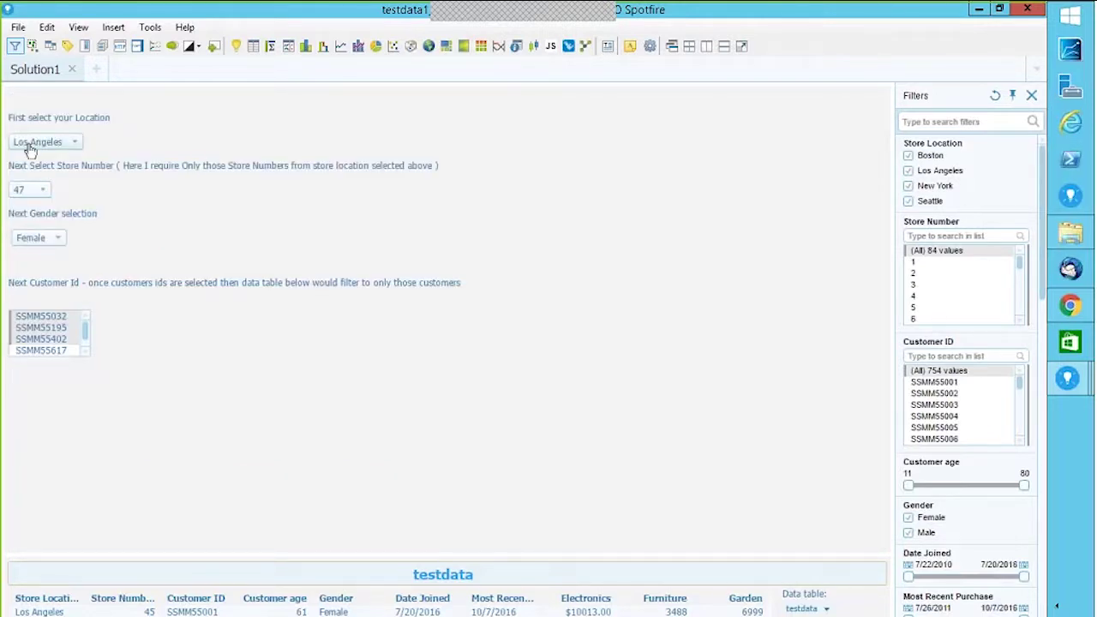
Set the location control to Boston and look through the store numbers offered in the dependent list
click(77, 144)
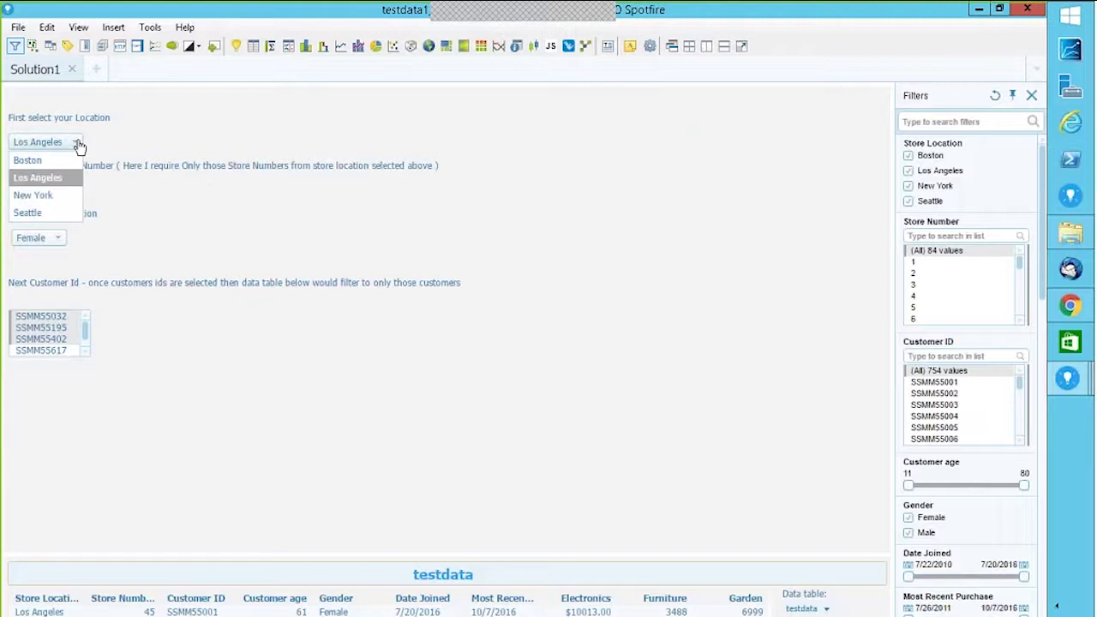
click(32, 163)
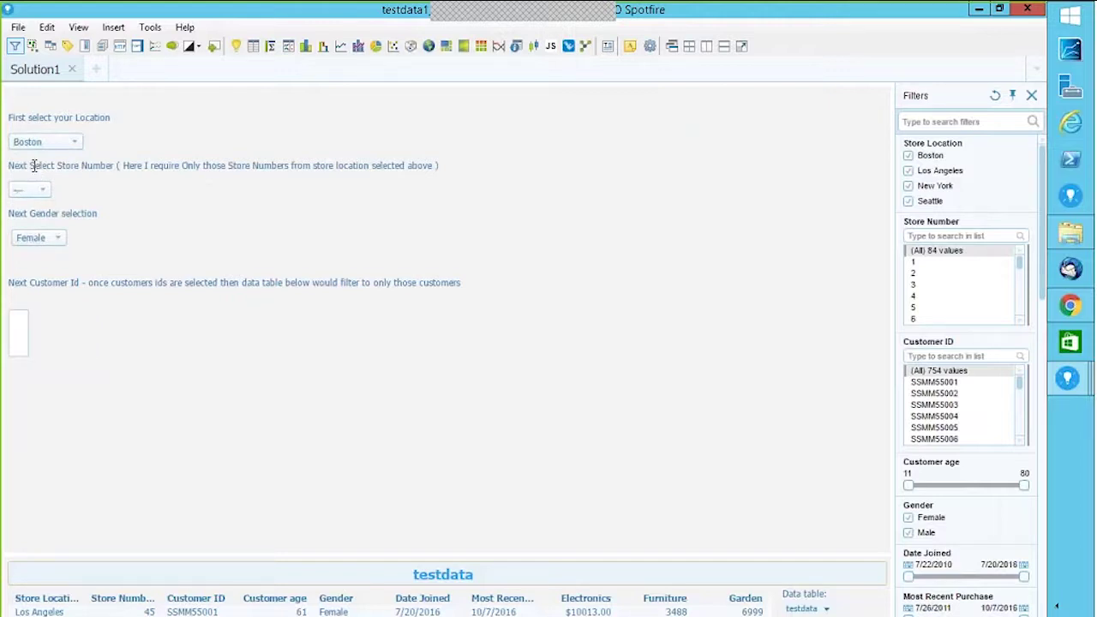
click(42, 190)
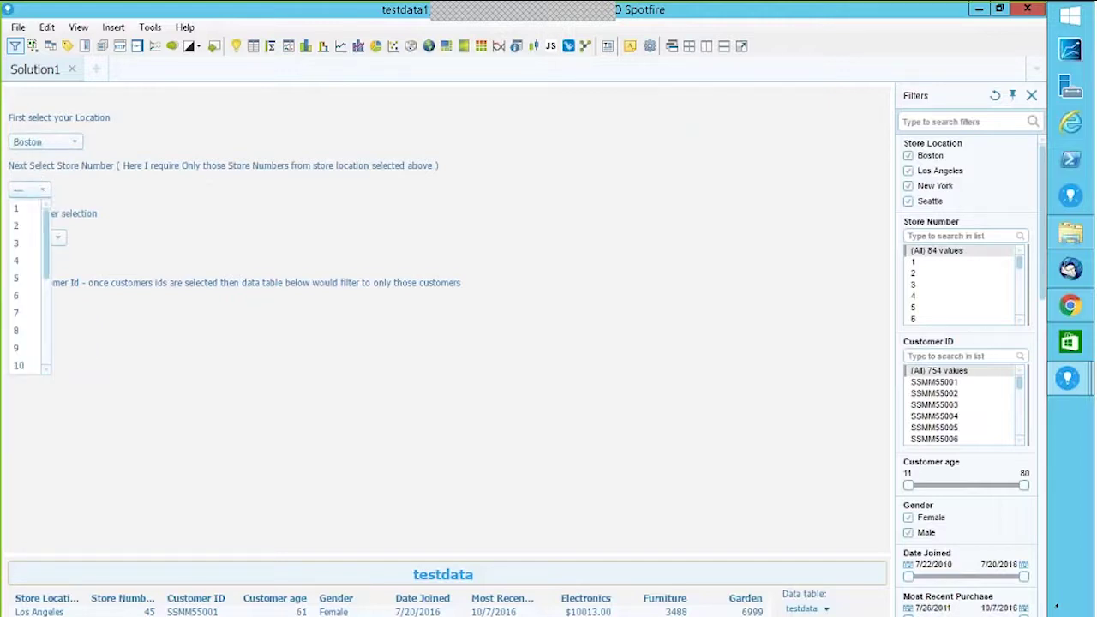
scroll(46, 293, down, 4)
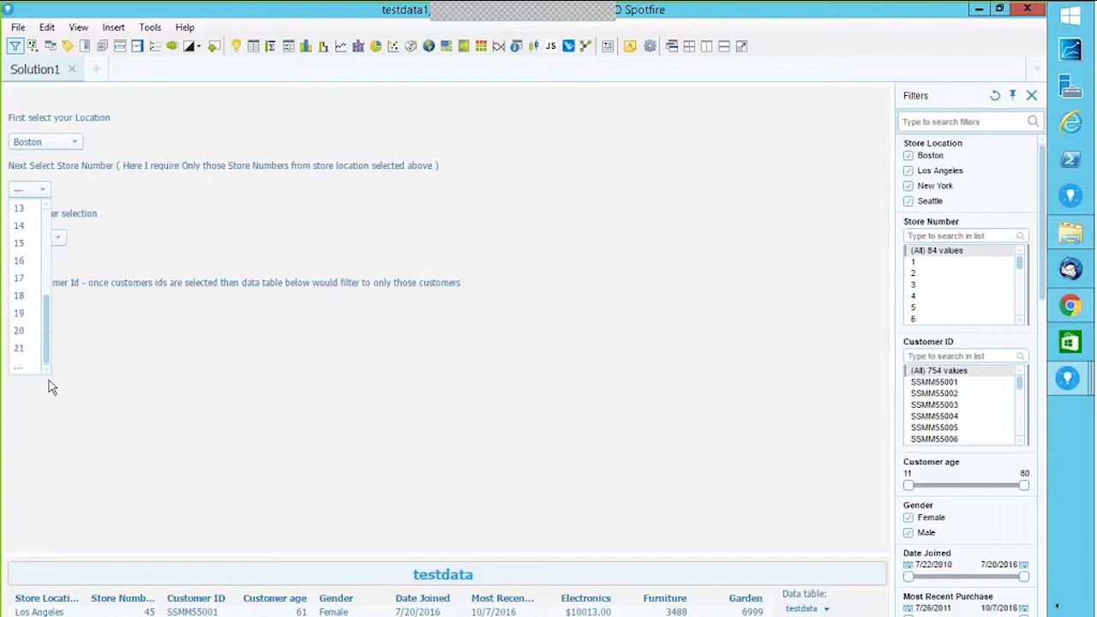
drag(46, 295, 47, 226)
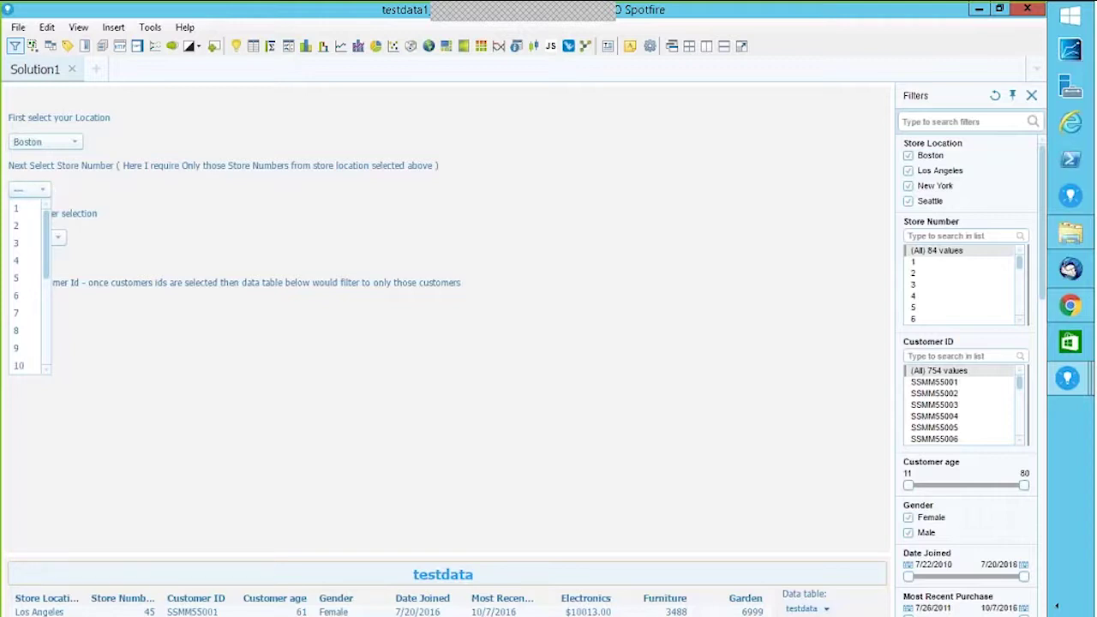
click(43, 191)
Set the location control to New York and check the store numbers offered for it
click(77, 145)
click(44, 195)
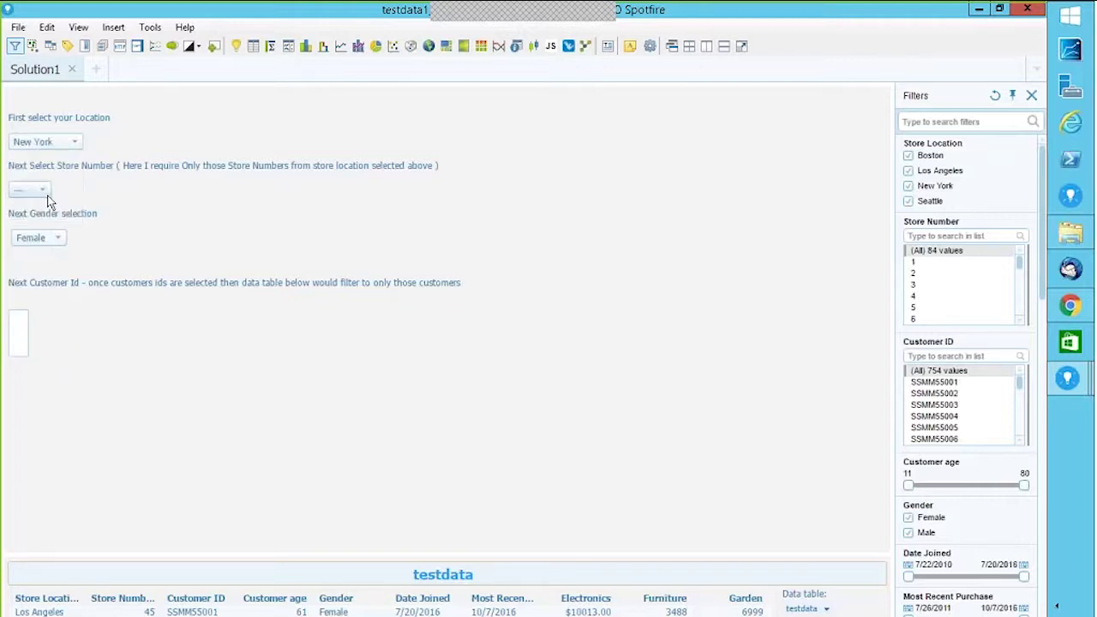
click(43, 191)
mouse_move(48, 243)
mouse_down()
mouse_move(42, 346)
mouse_move(41, 234)
mouse_up()
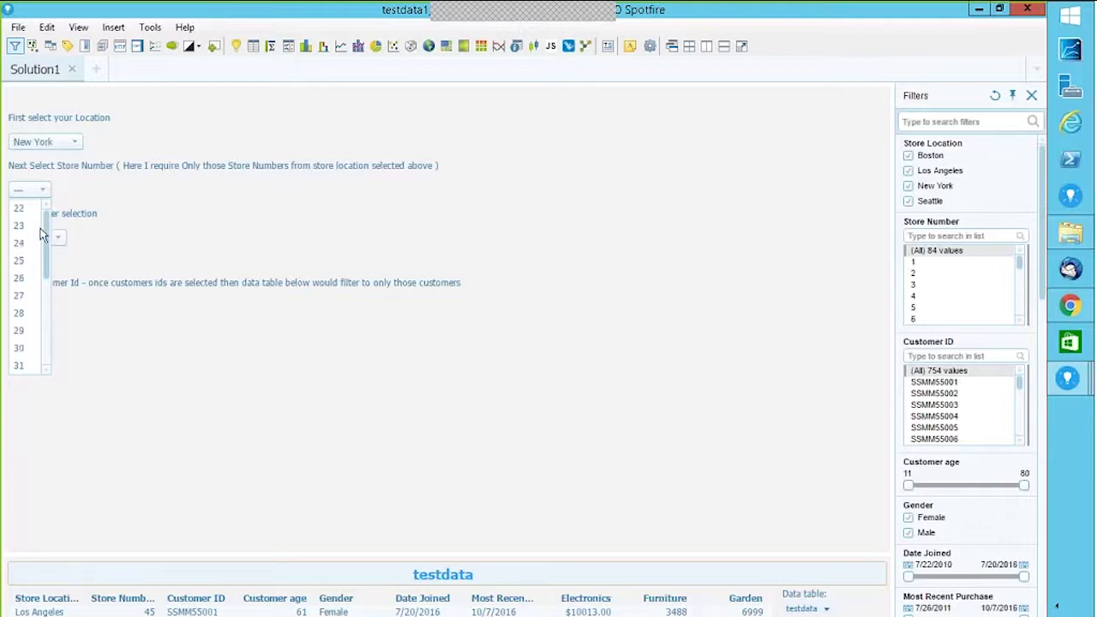
click(142, 189)
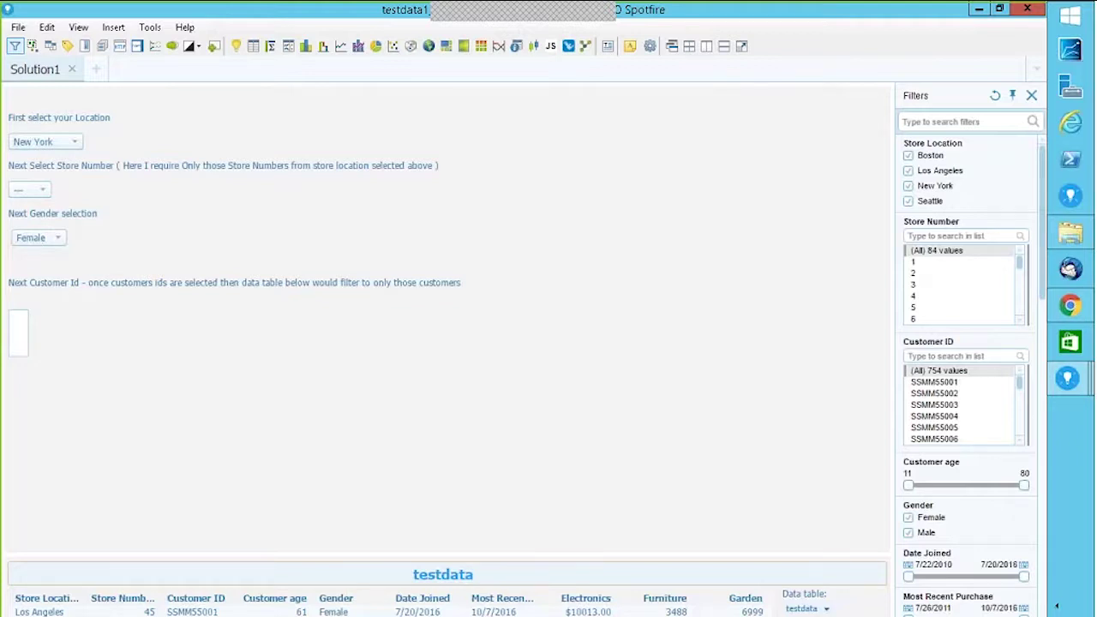
Open the text area for editing and inspect how the Storelocation drop-down's property control is configured, leaving its settings as they are
right_click(822, 103)
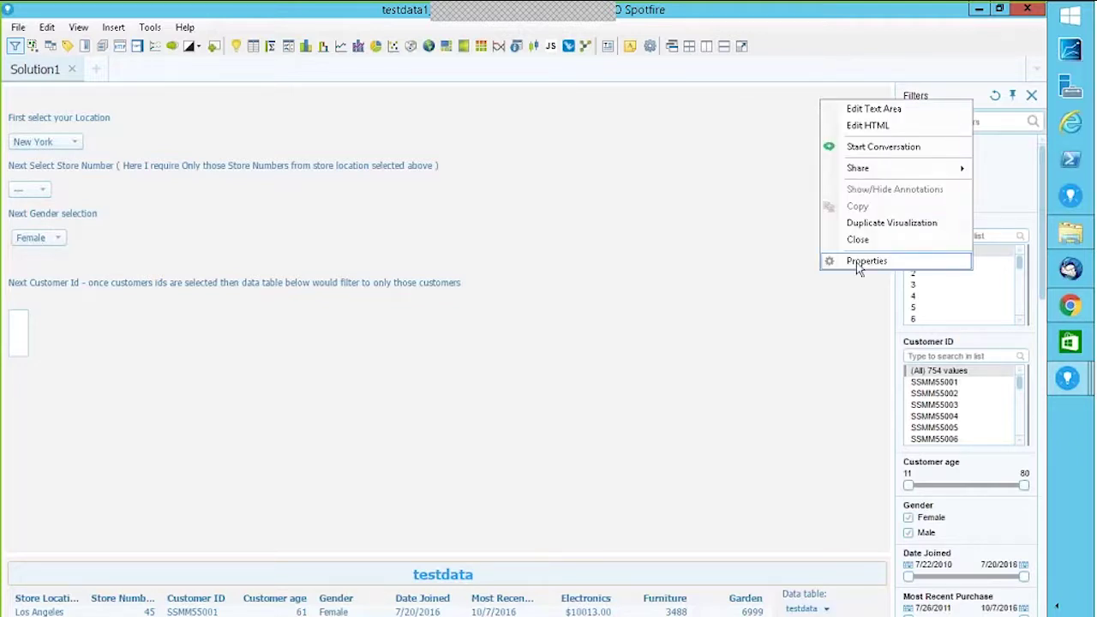
click(867, 109)
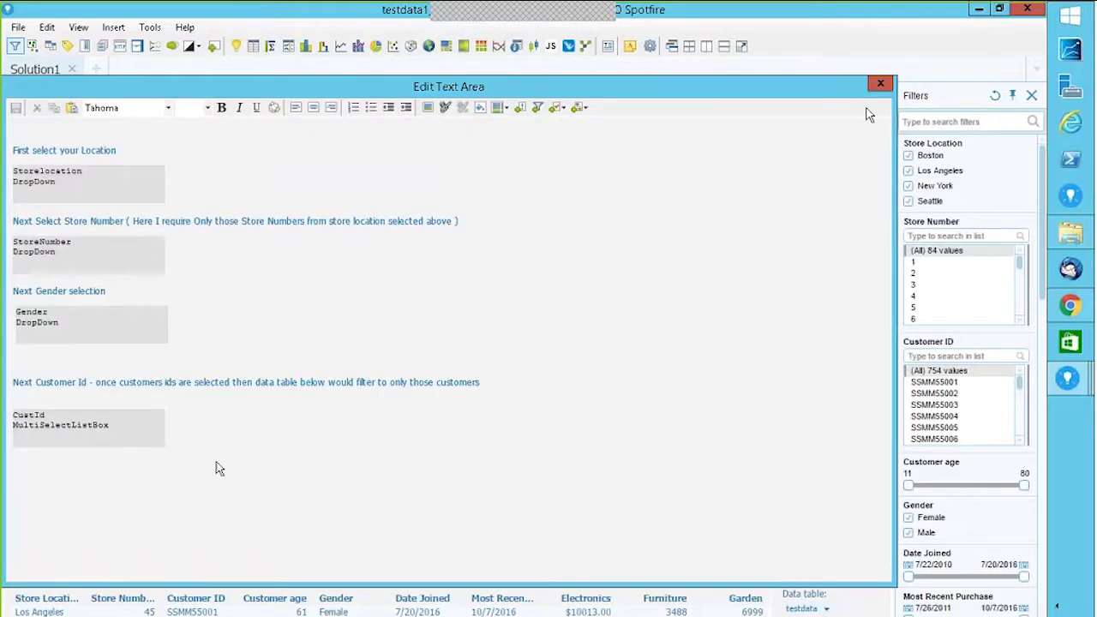
right_click(92, 196)
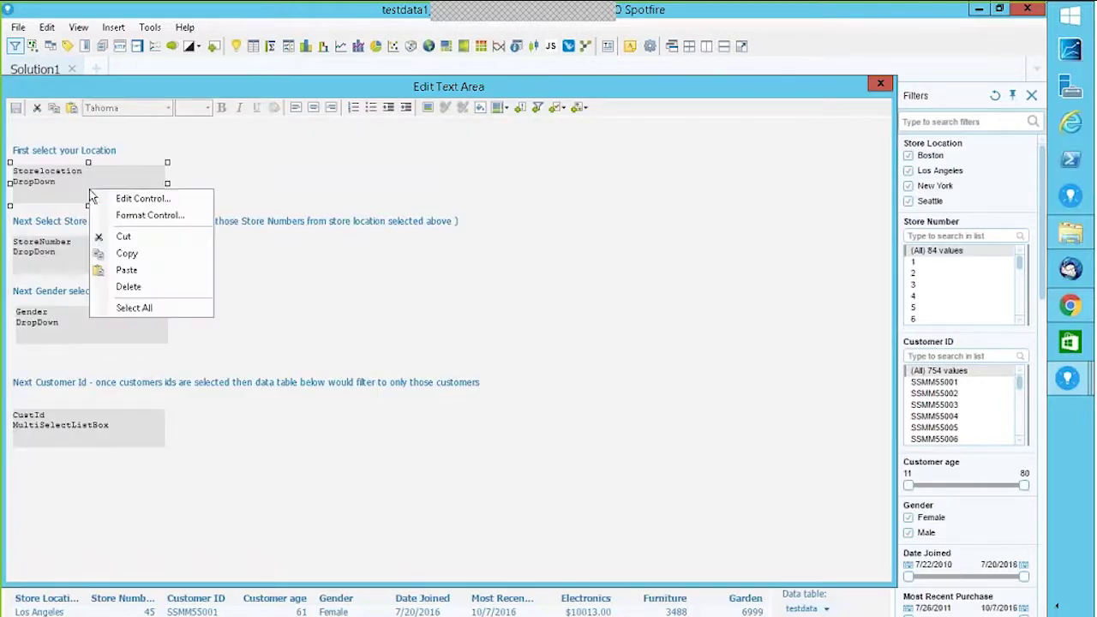
click(101, 198)
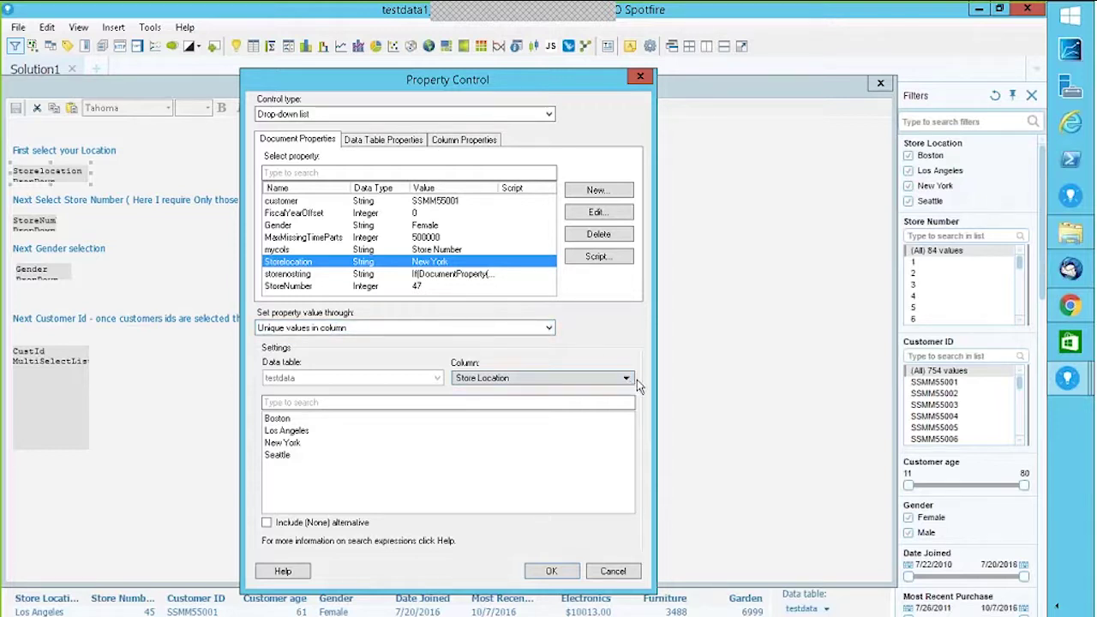
click(550, 573)
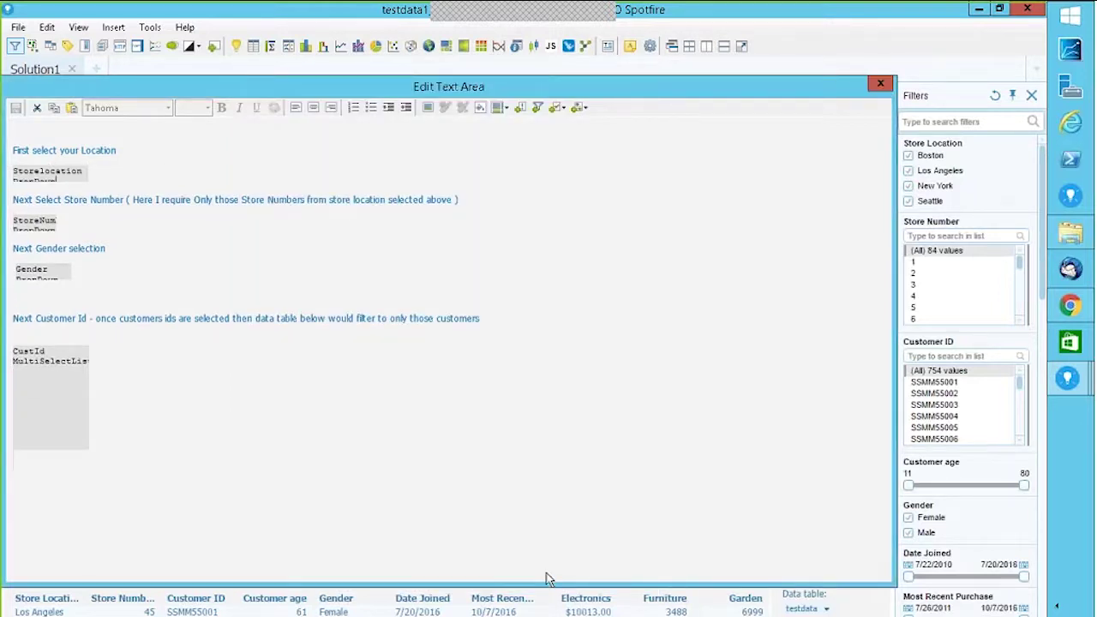
click(879, 84)
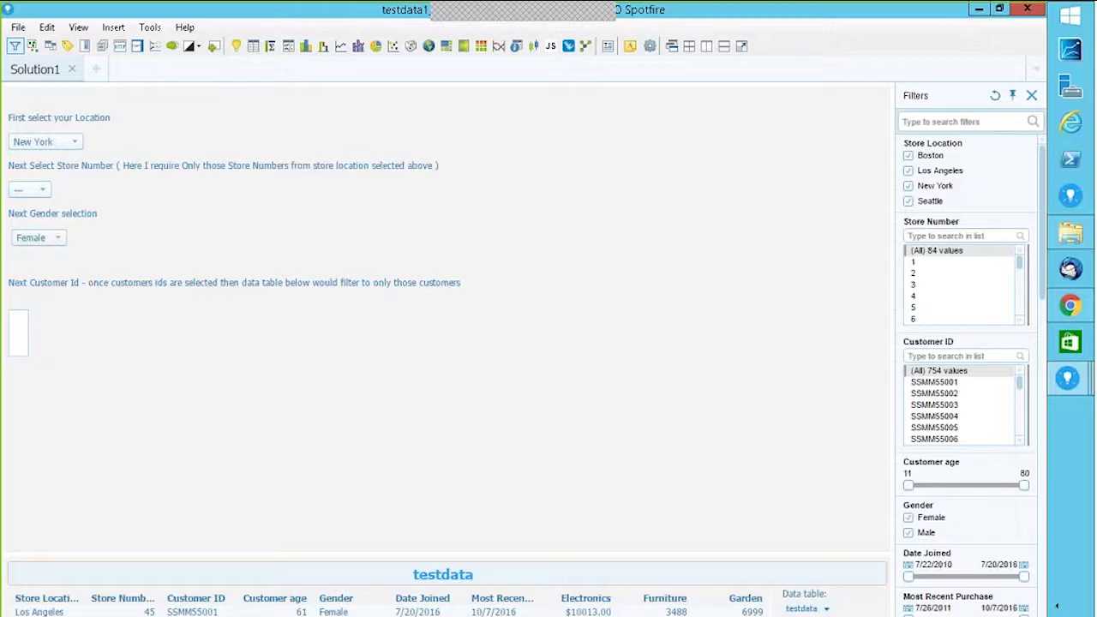
Open Column Properties and examine the expression of the calculated column StoreFlag, leaving it unedited
click(47, 27)
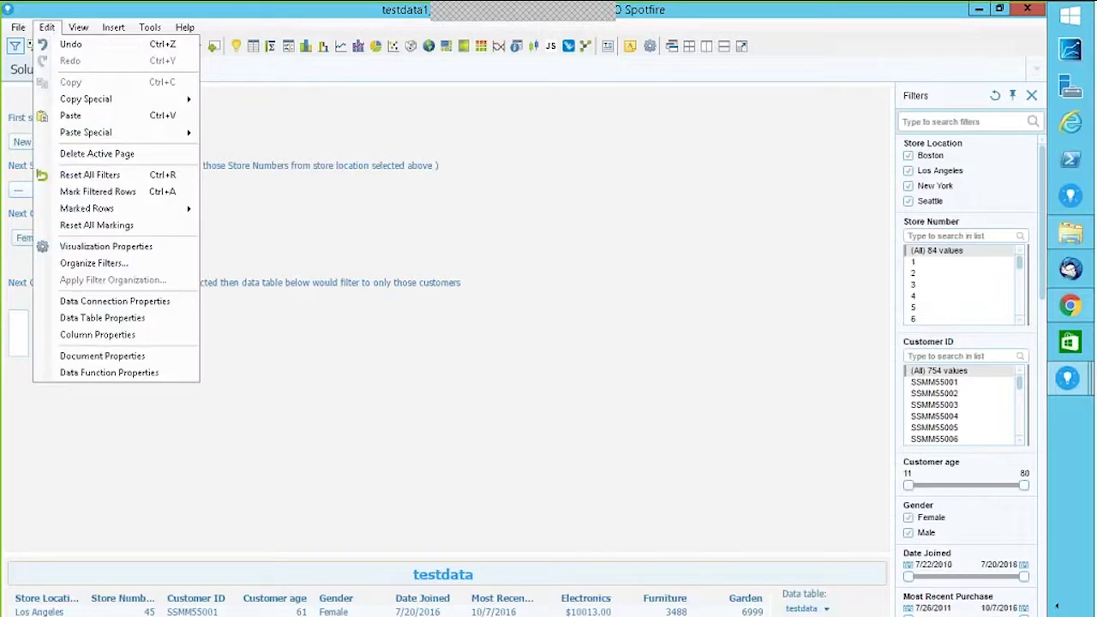
click(129, 359)
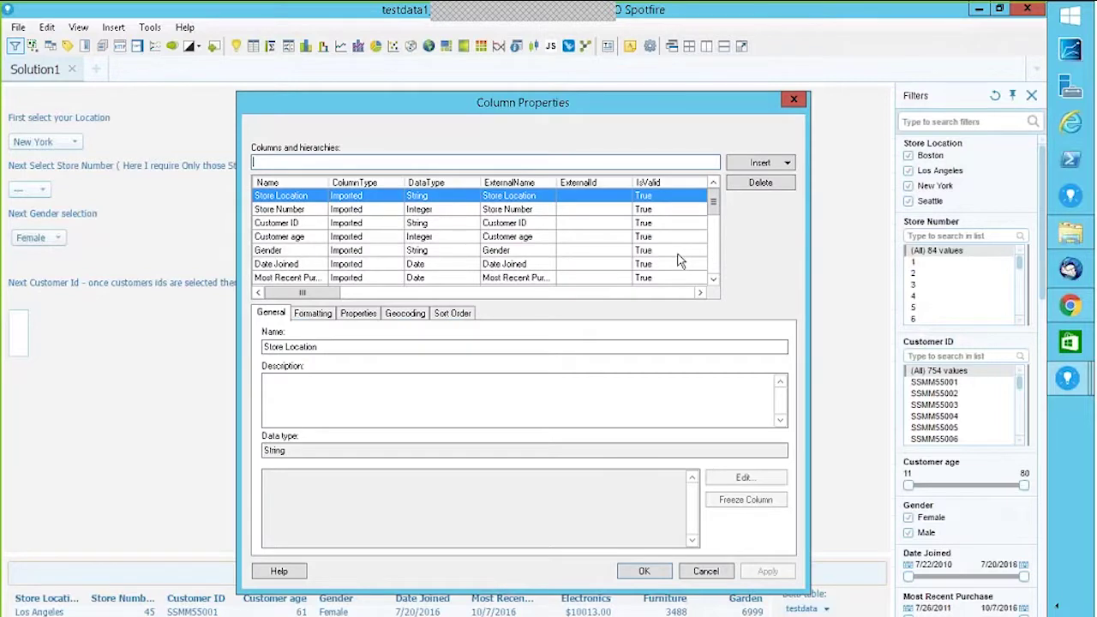
drag(712, 206, 680, 272)
click(680, 269)
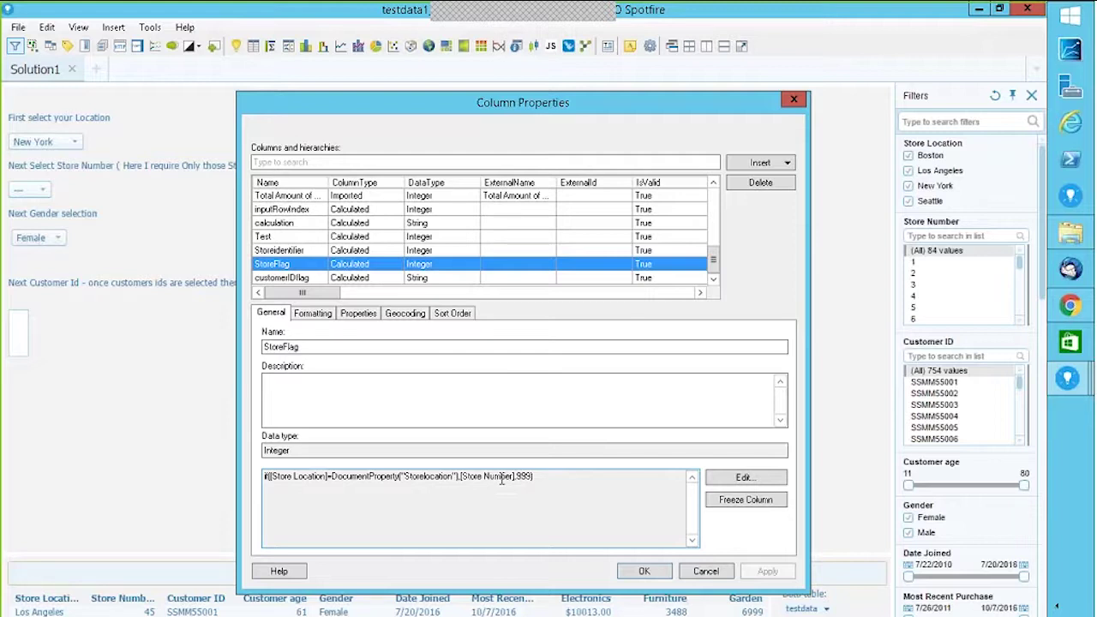
click(703, 573)
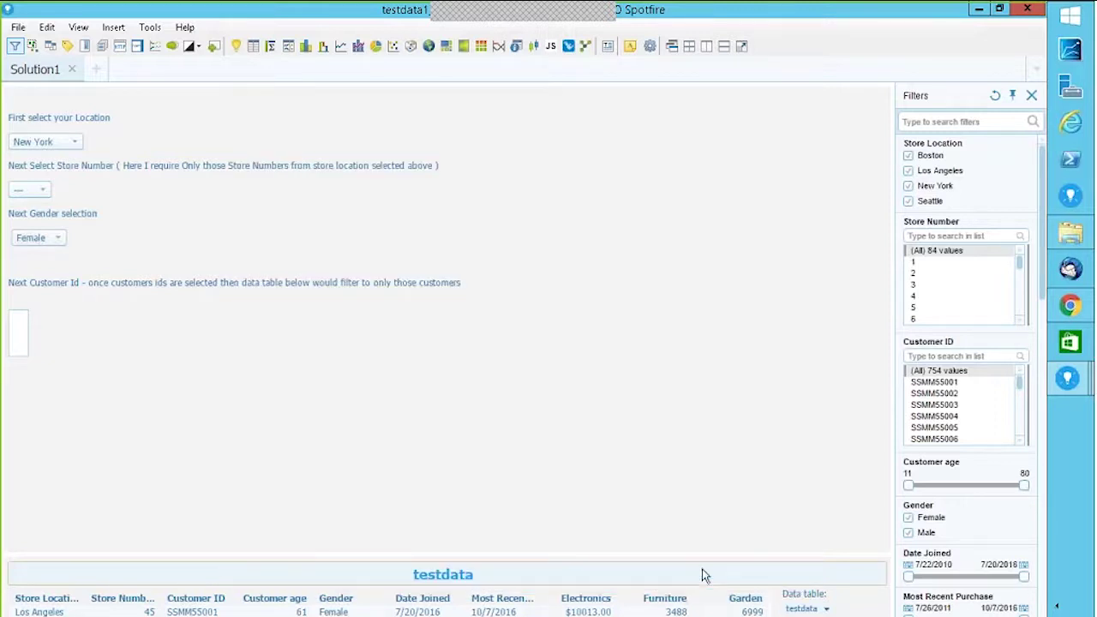
Set the location control to Los Angeles and look through the store numbers offered in the dependent list
click(43, 190)
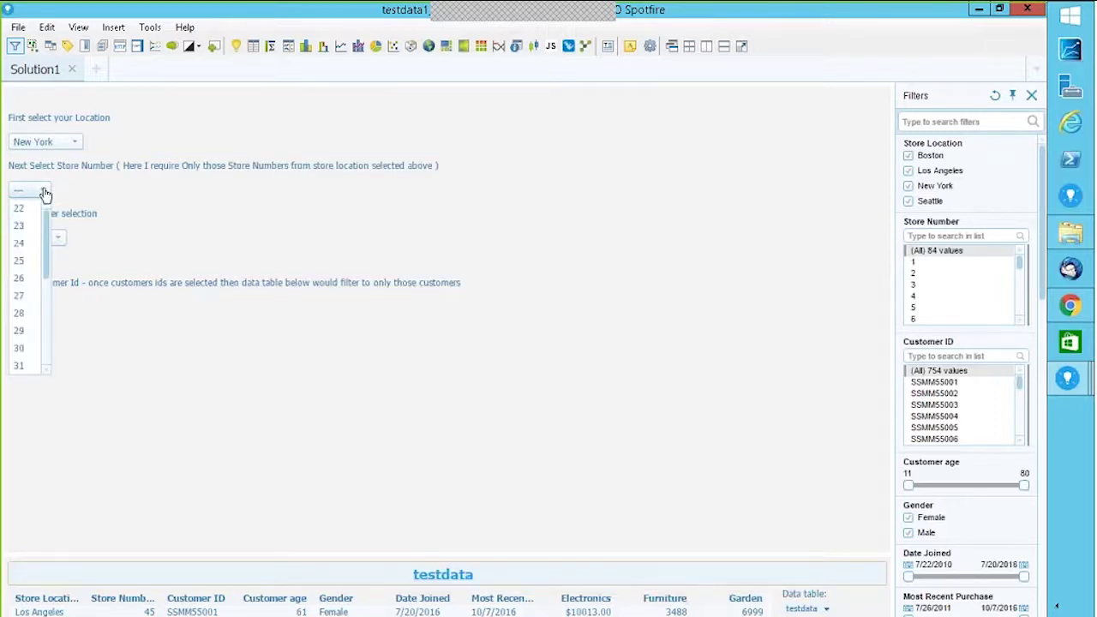
click(74, 144)
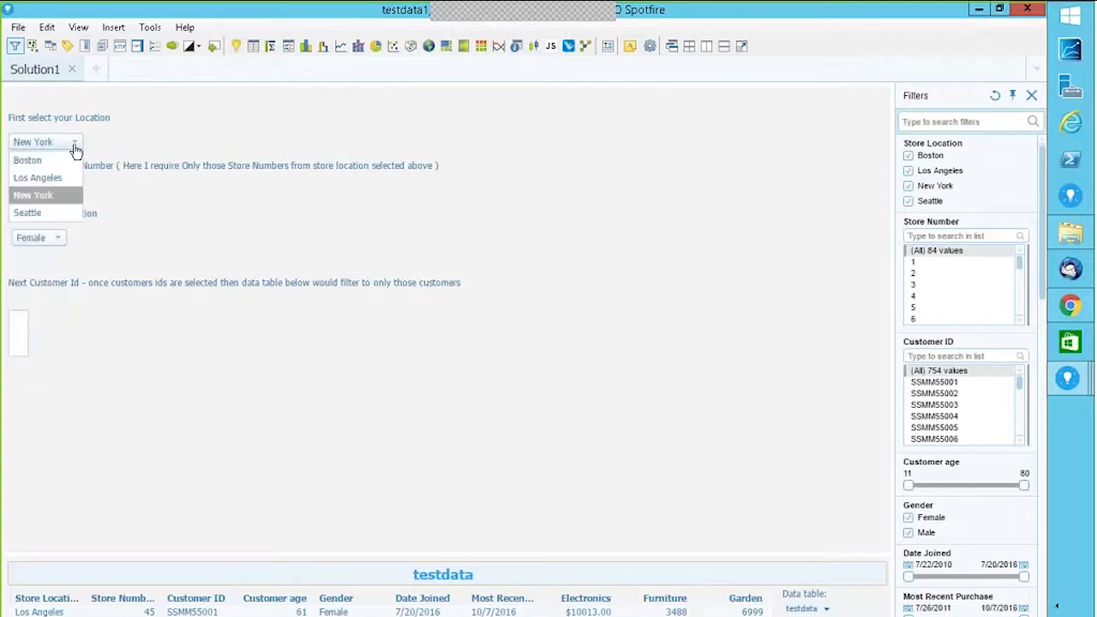
click(32, 176)
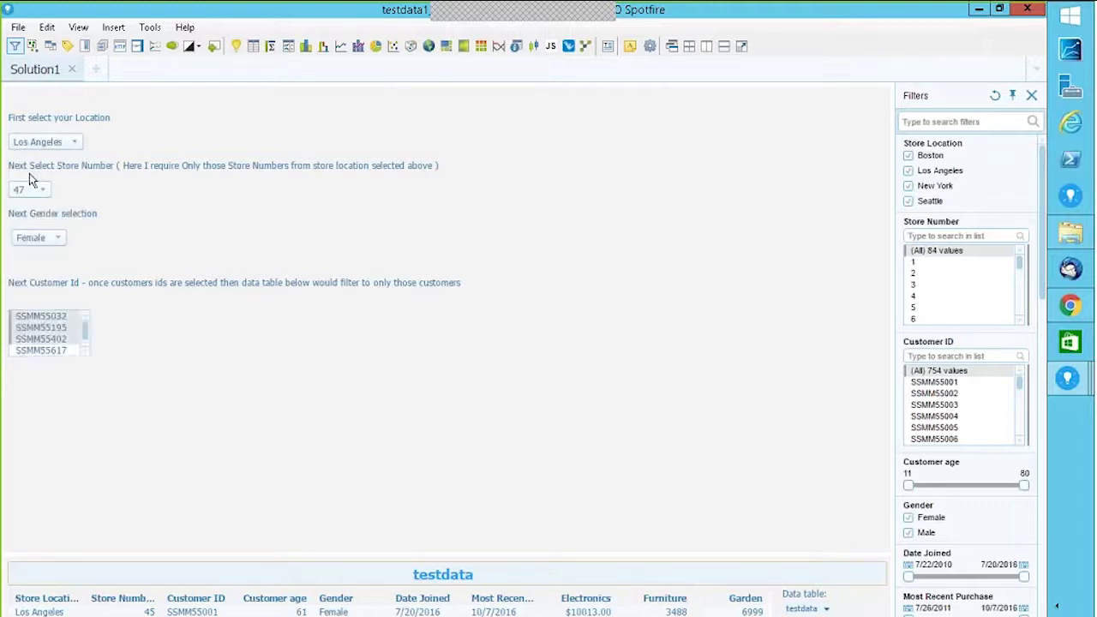
click(43, 192)
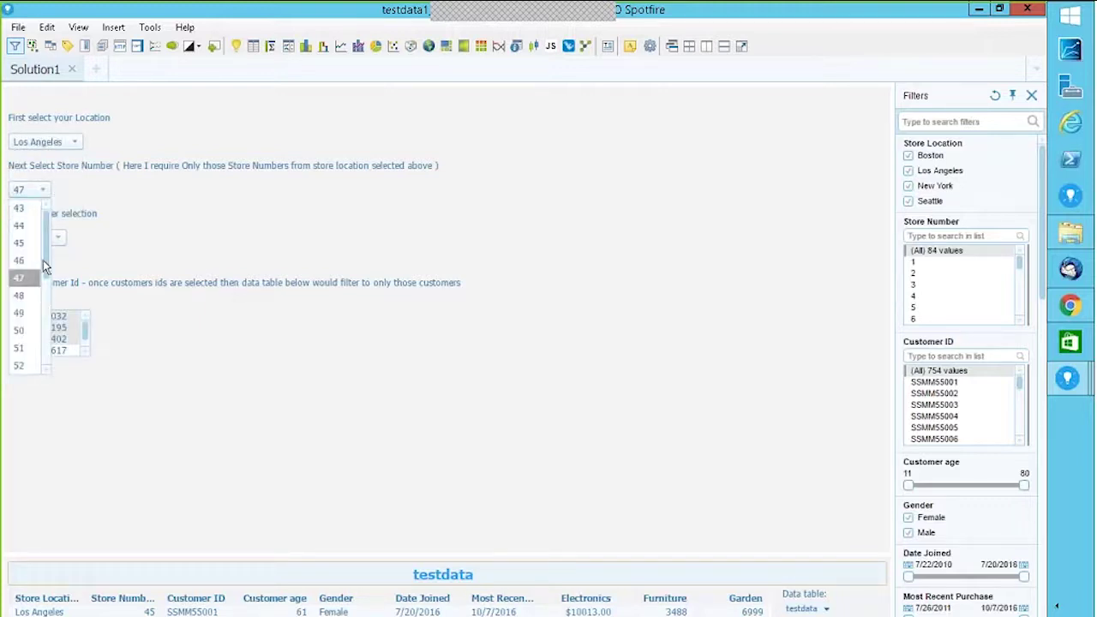
drag(43, 259, 45, 368)
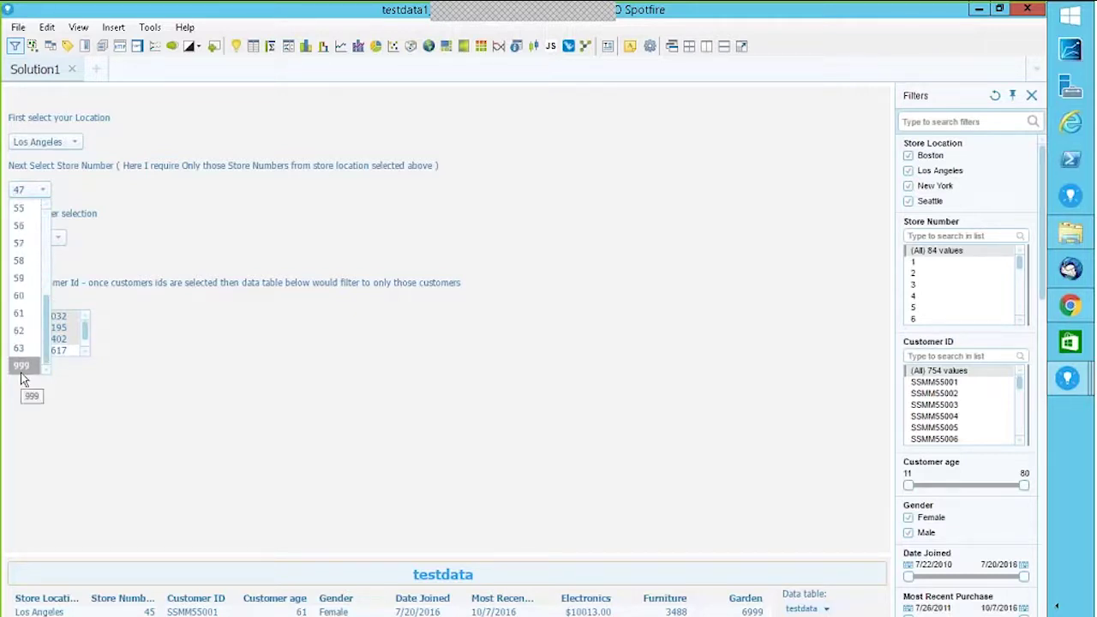
drag(43, 282, 43, 227)
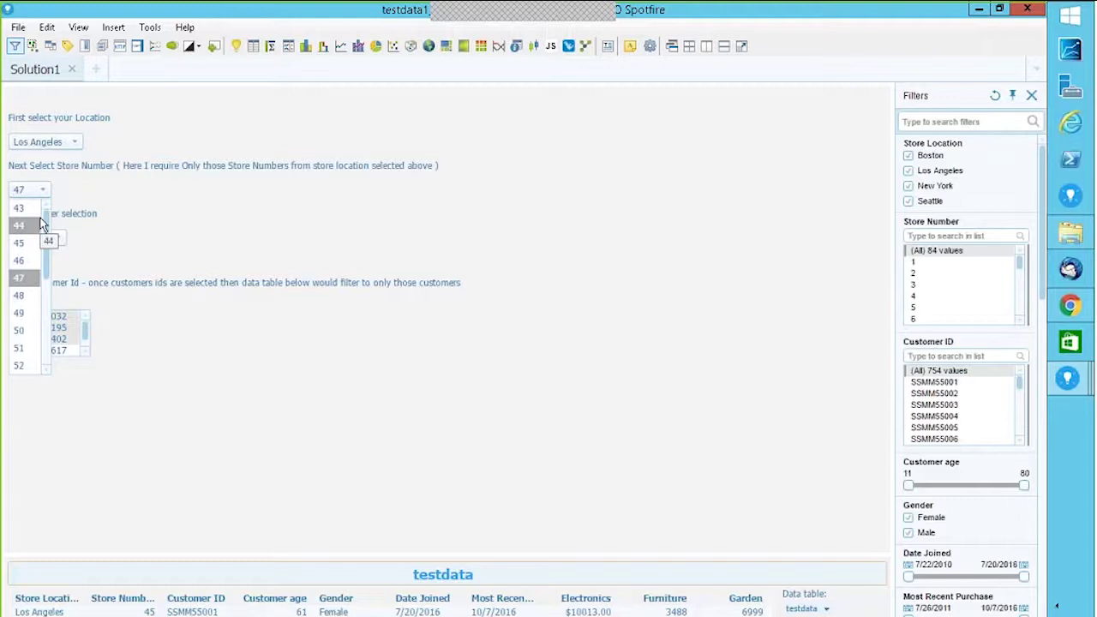
click(180, 242)
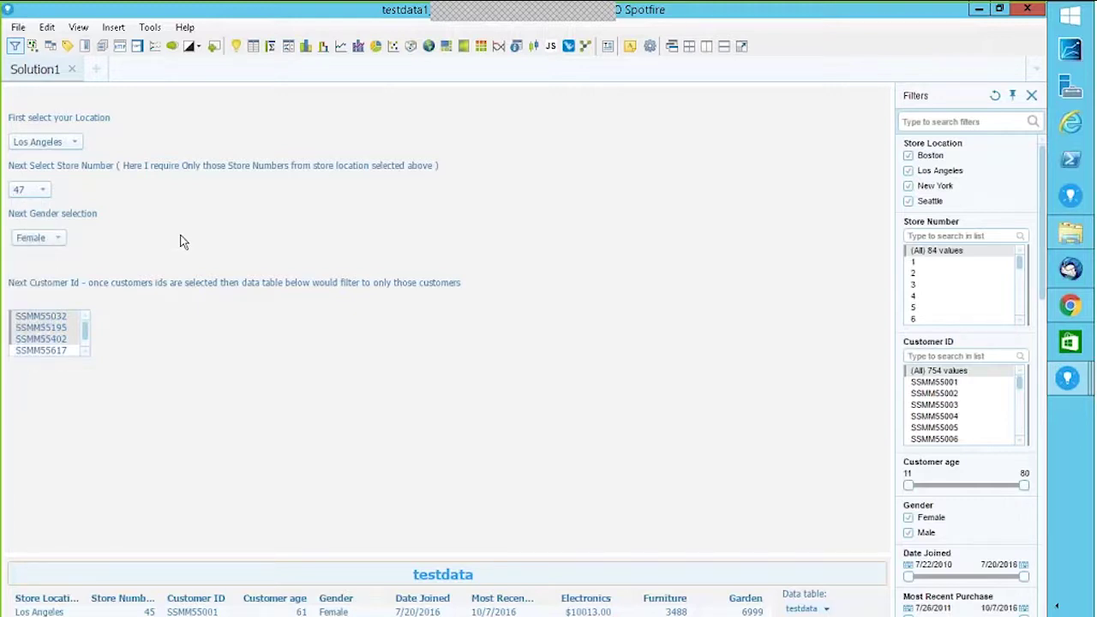
click(60, 242)
click(59, 242)
Open the text area for editing and inspect the script options of a new input field property control, leaving without adding the control
right_click(845, 109)
click(883, 130)
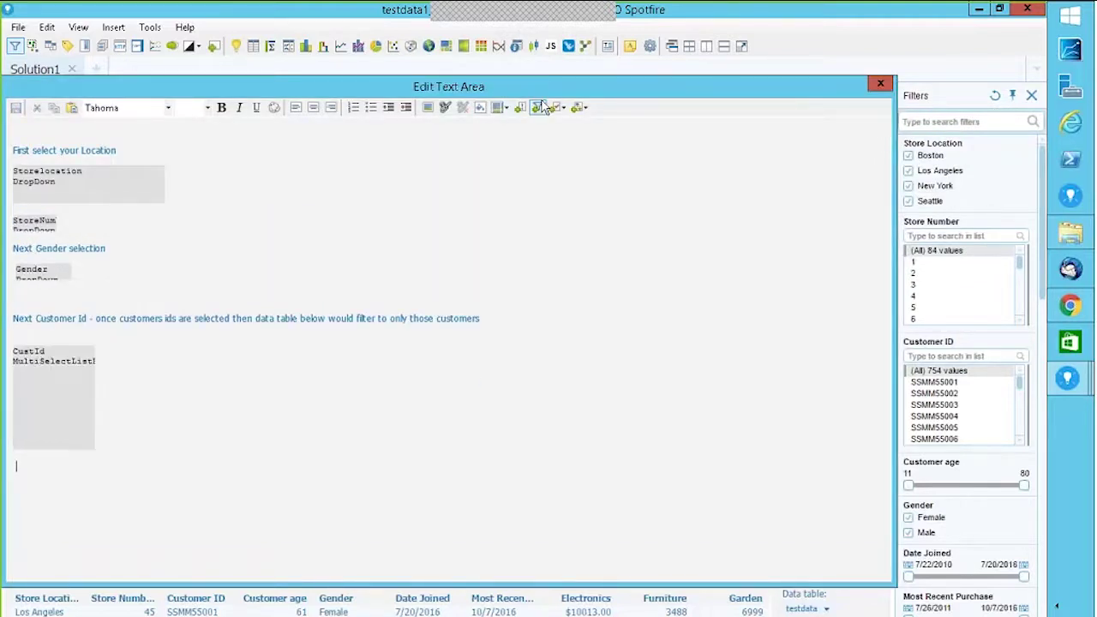
click(557, 109)
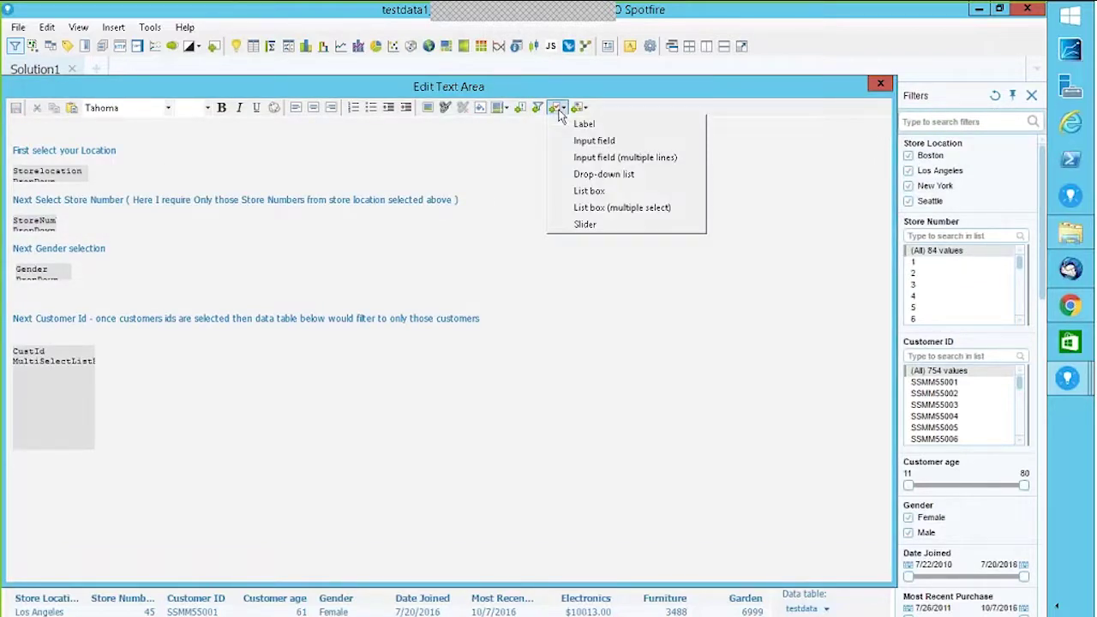
click(594, 142)
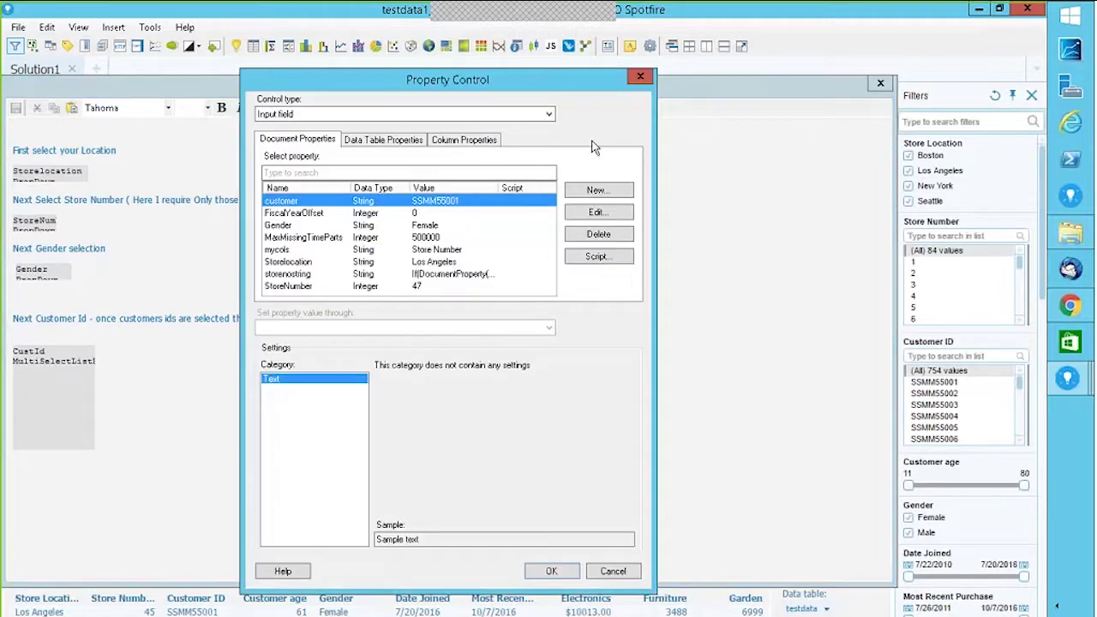
click(598, 258)
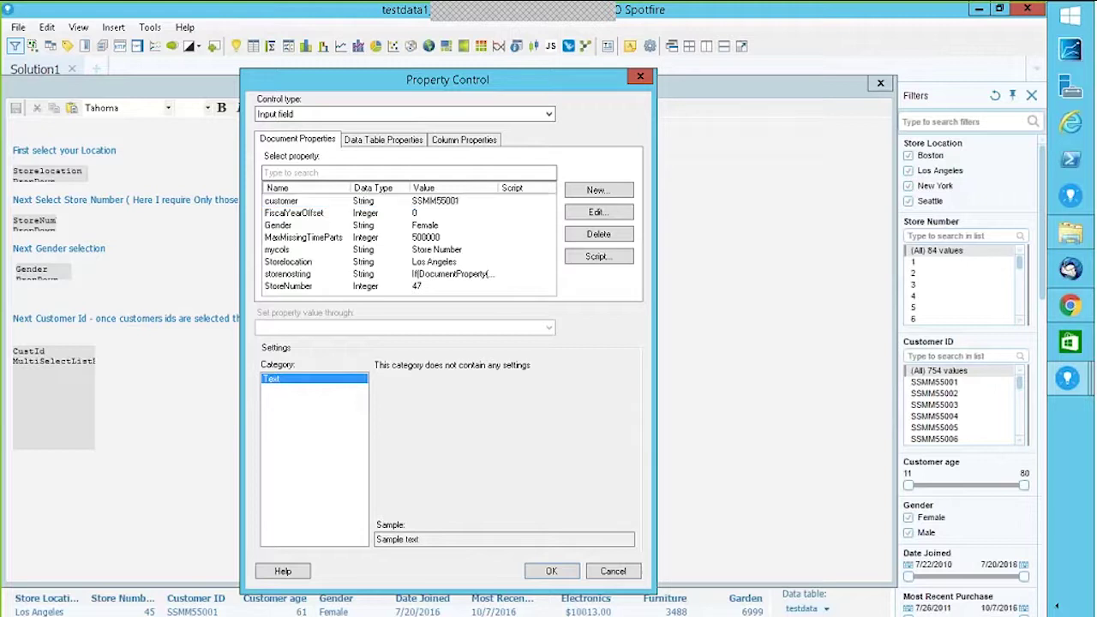
click(524, 262)
click(598, 257)
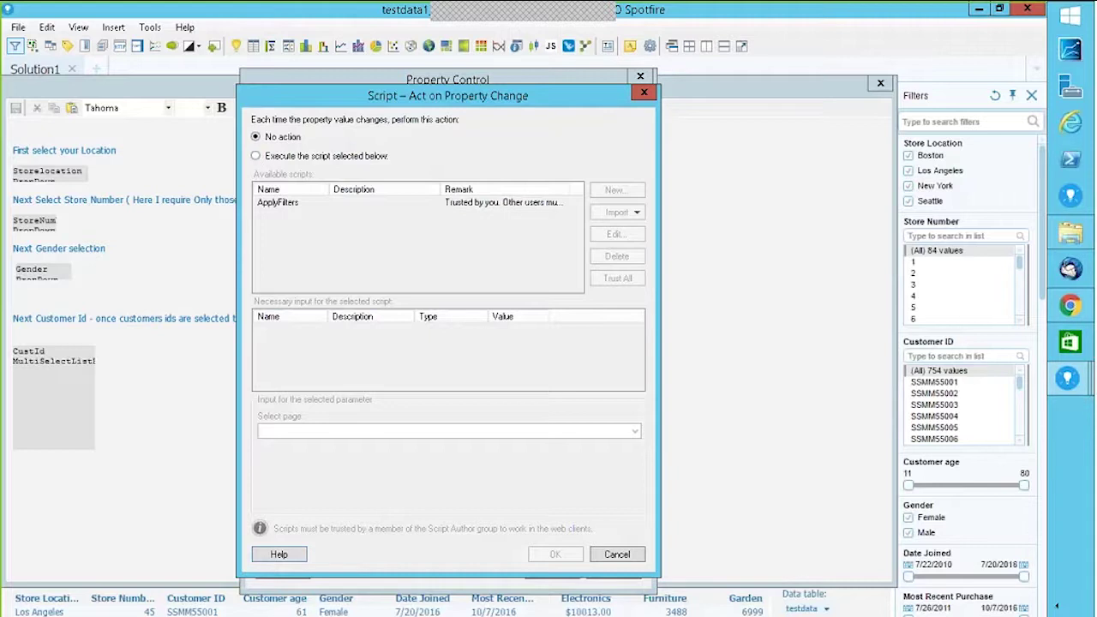
click(617, 554)
click(606, 572)
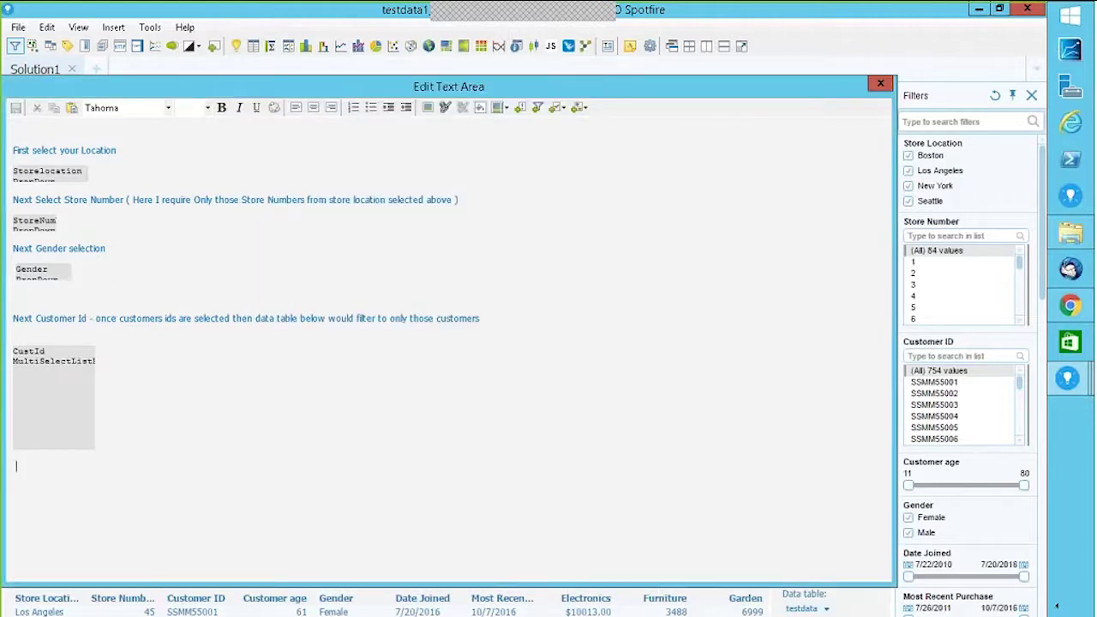
click(879, 84)
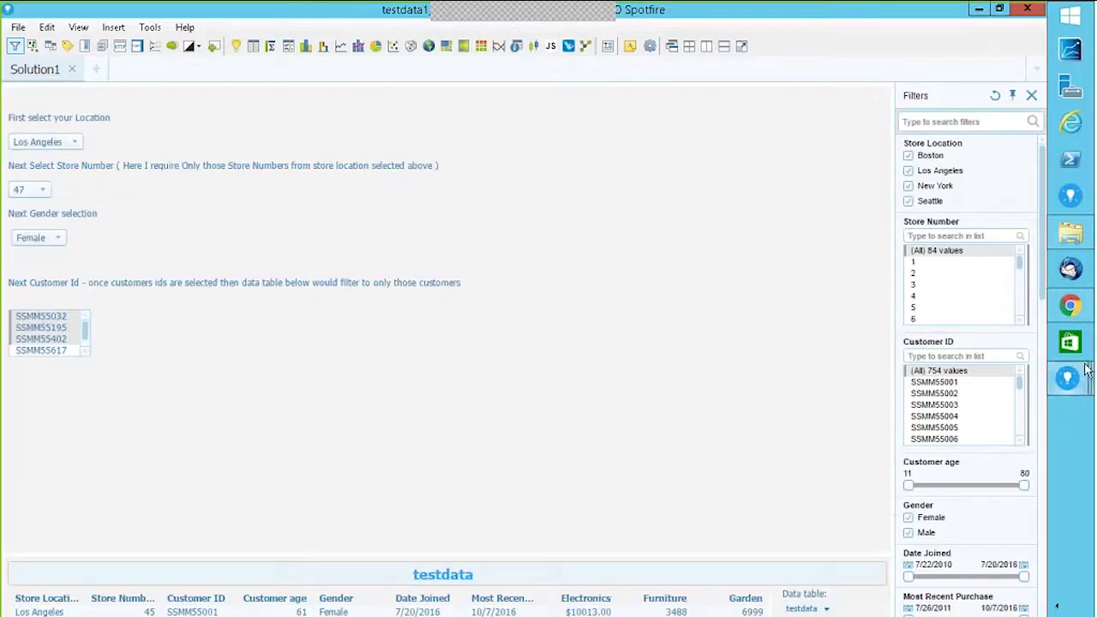
Switch to the DrSpotfire_29August analysis and copy the web page panel's URL on the Data fetch page
mouse_move(1070, 387)
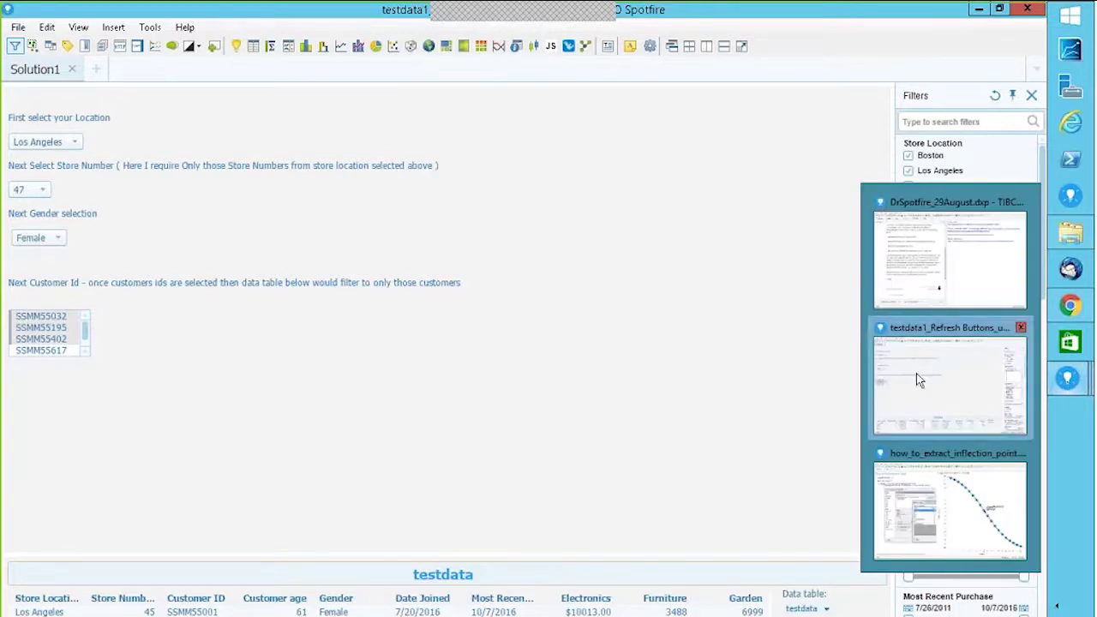
click(919, 379)
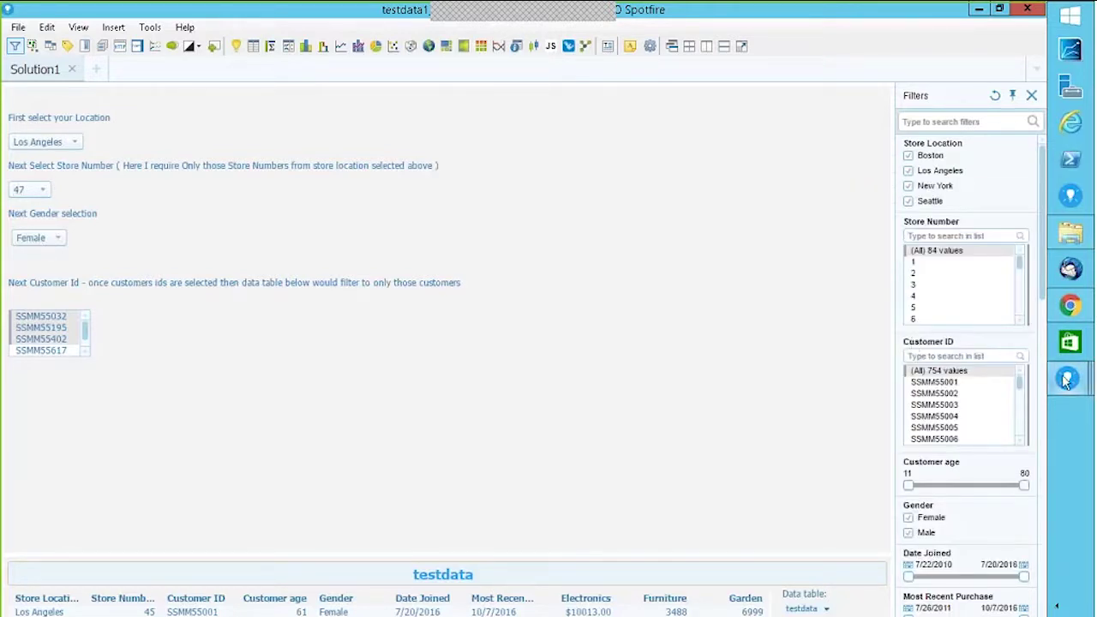
mouse_move(1067, 382)
click(937, 212)
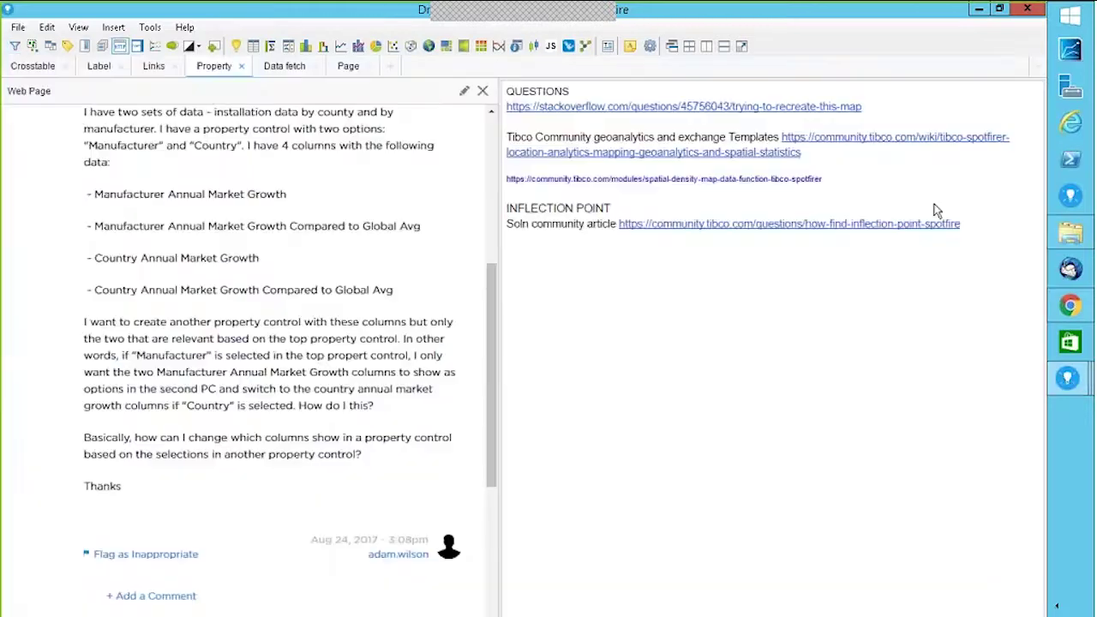
click(283, 72)
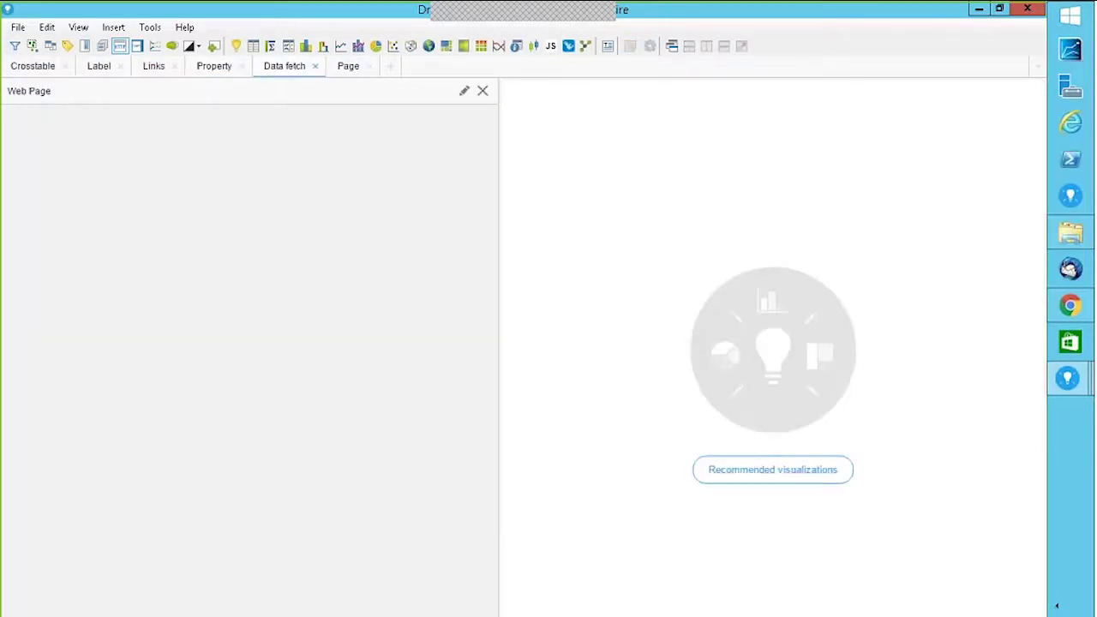
click(463, 92)
click(413, 302)
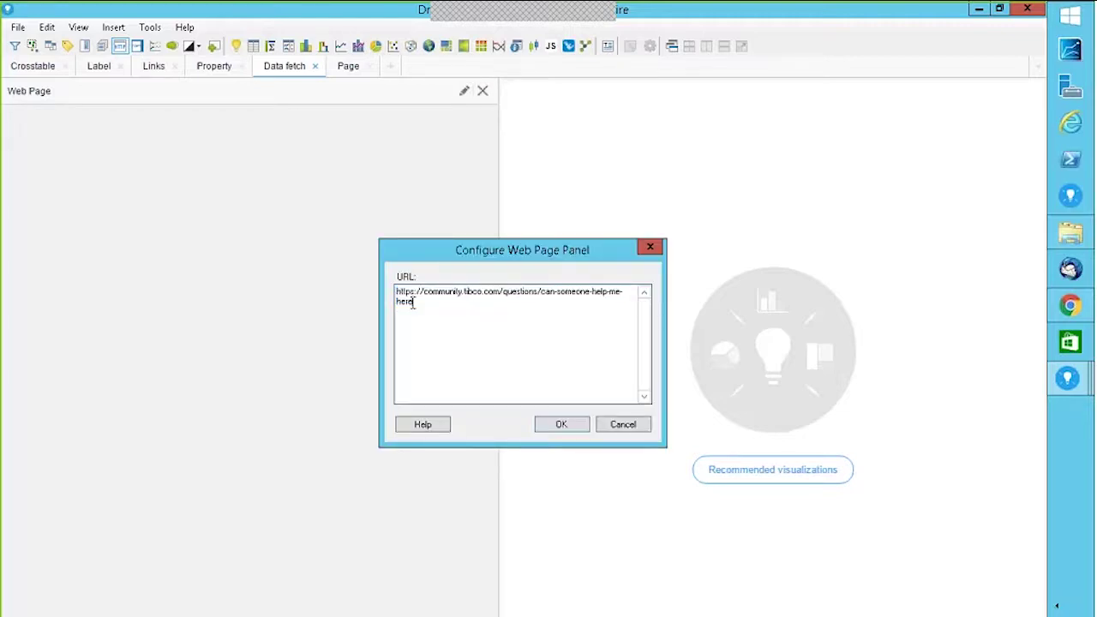
drag(413, 302, 387, 289)
key(ctrl+c)
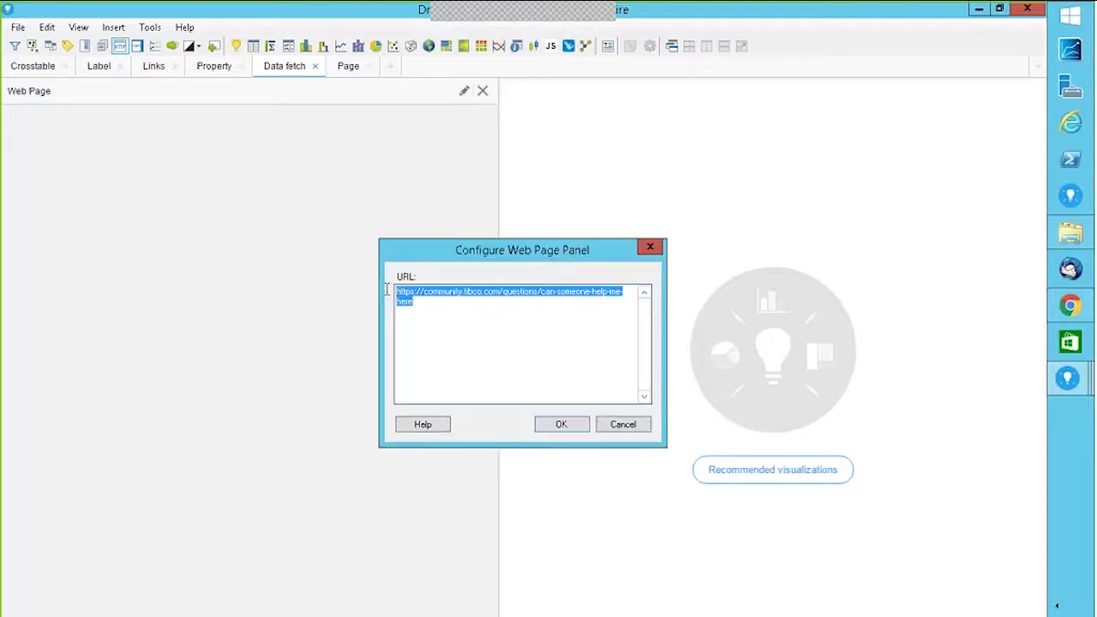
right_click(425, 293)
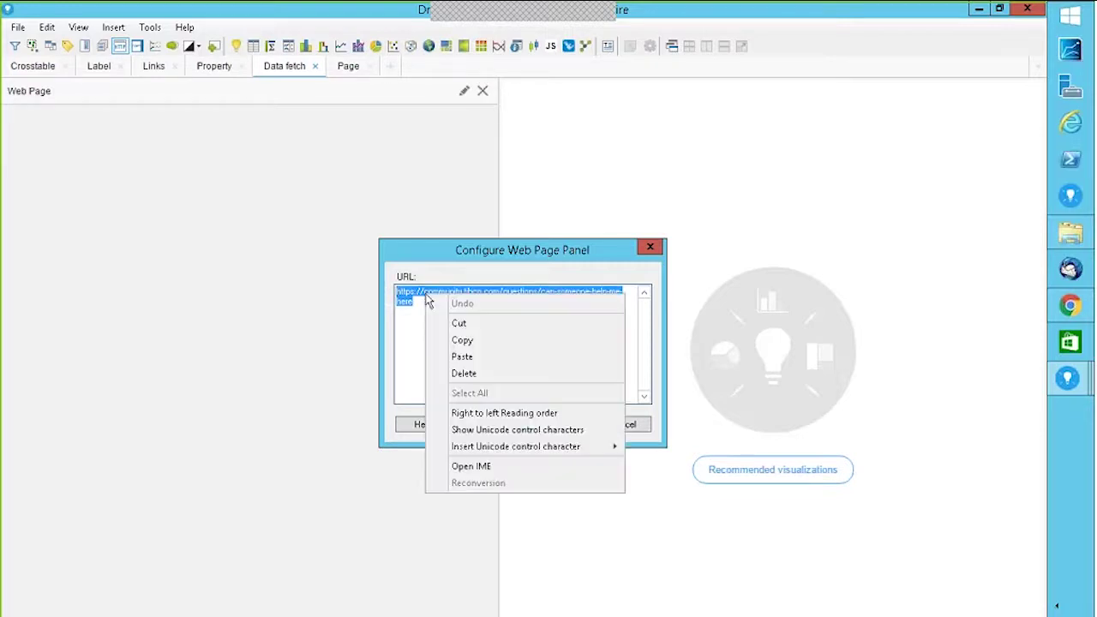
click(464, 340)
click(1070, 305)
click(422, 39)
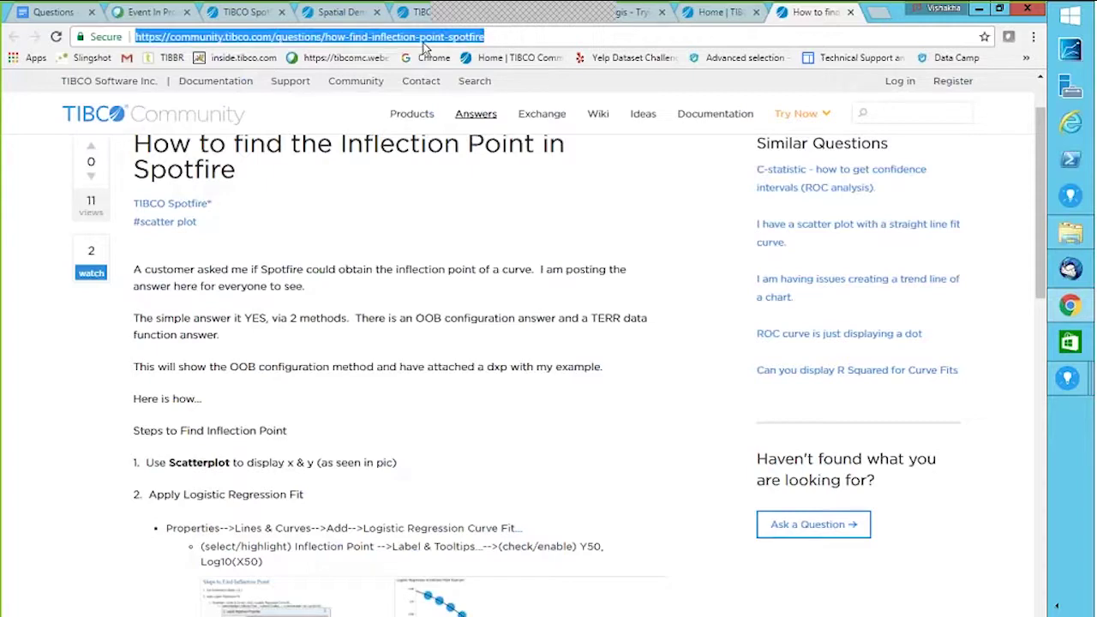
right_click(424, 47)
click(454, 118)
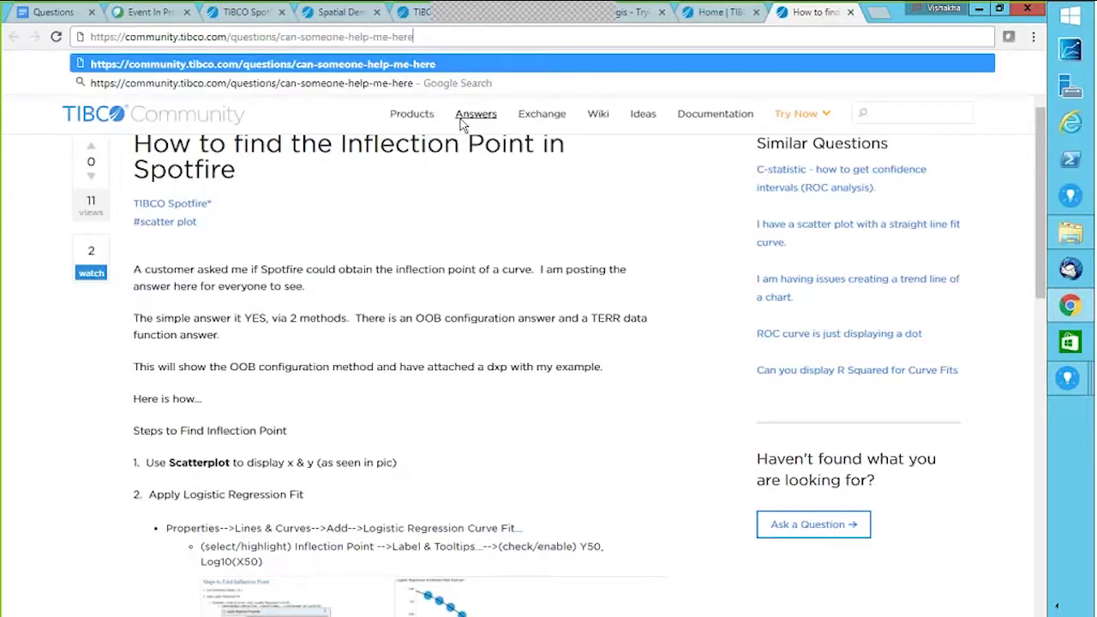
key(Return)
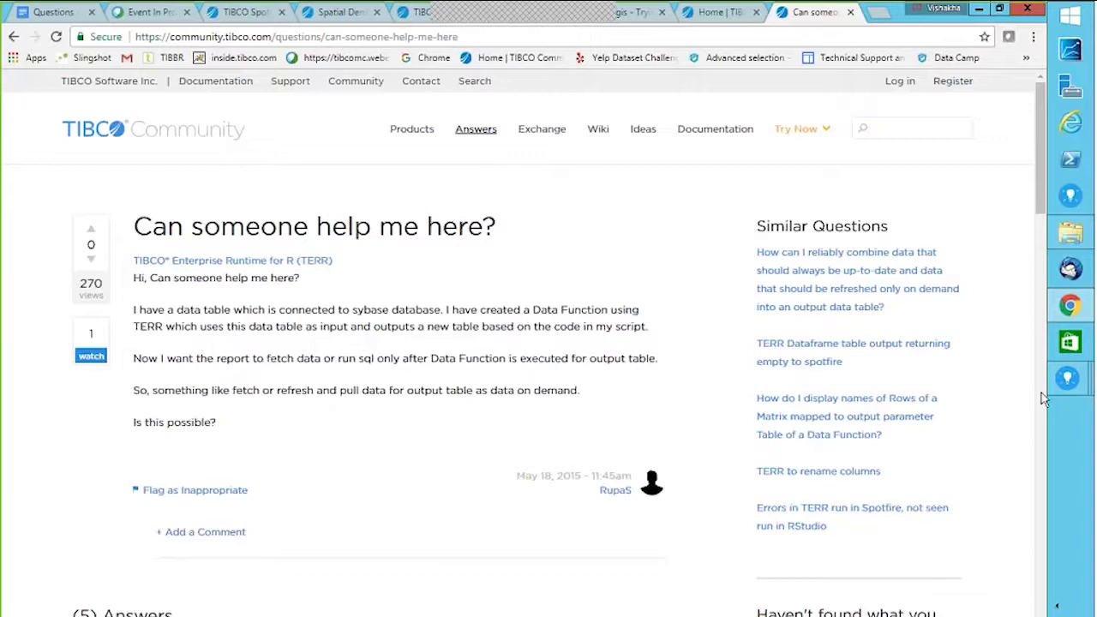
Switch back to the DrSpotfire_29August analysis in Spotfire and dismiss the web page panel configuration without changes
mouse_move(1065, 385)
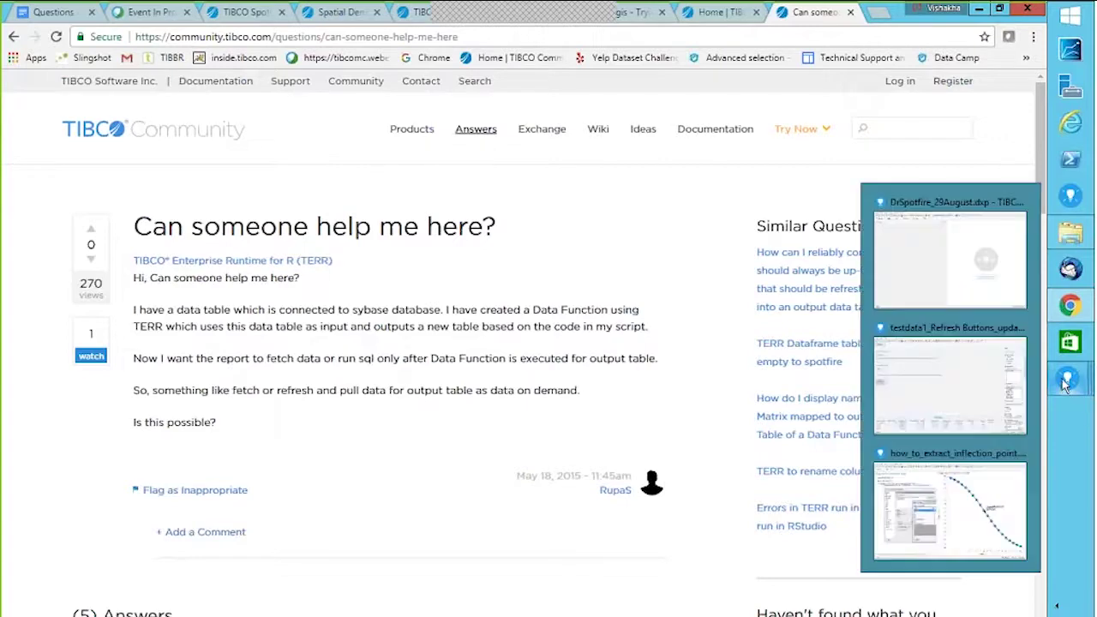
click(930, 377)
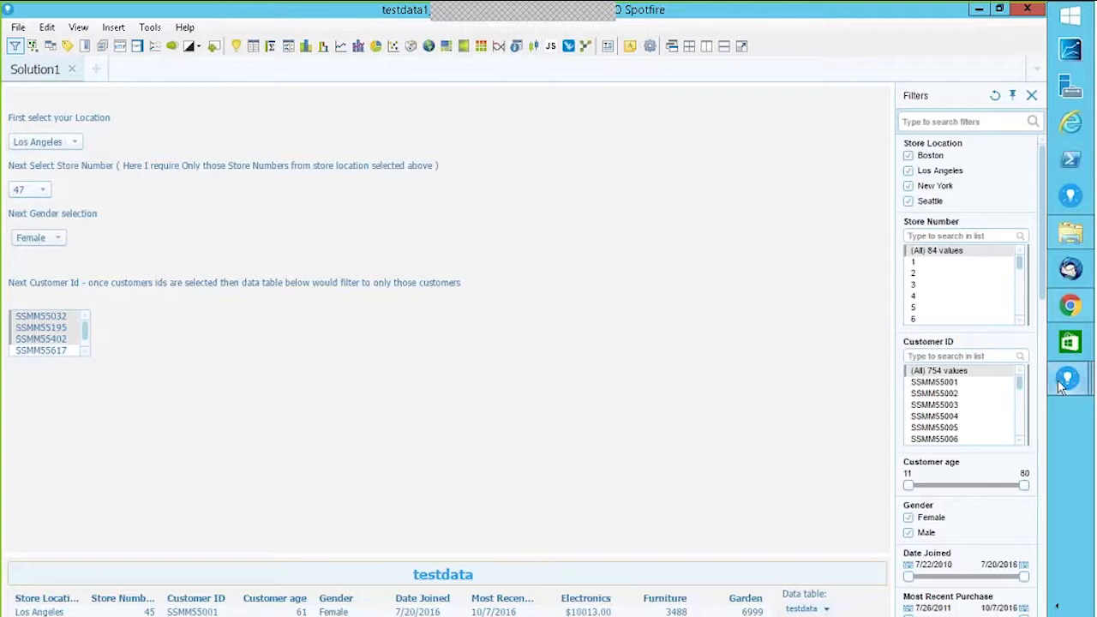
mouse_move(1062, 387)
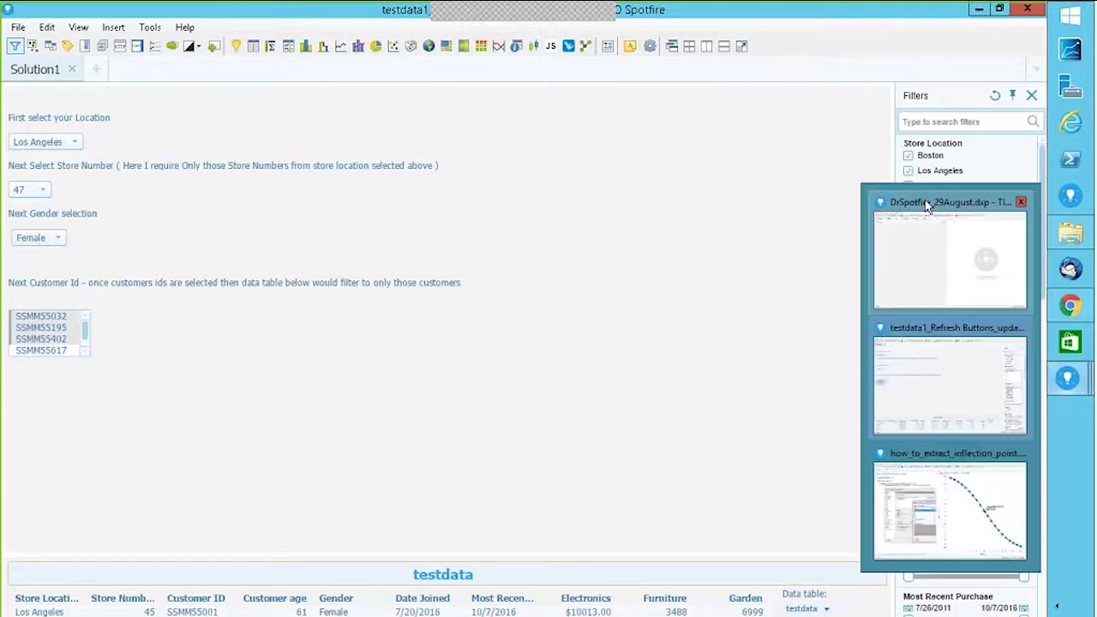
click(930, 206)
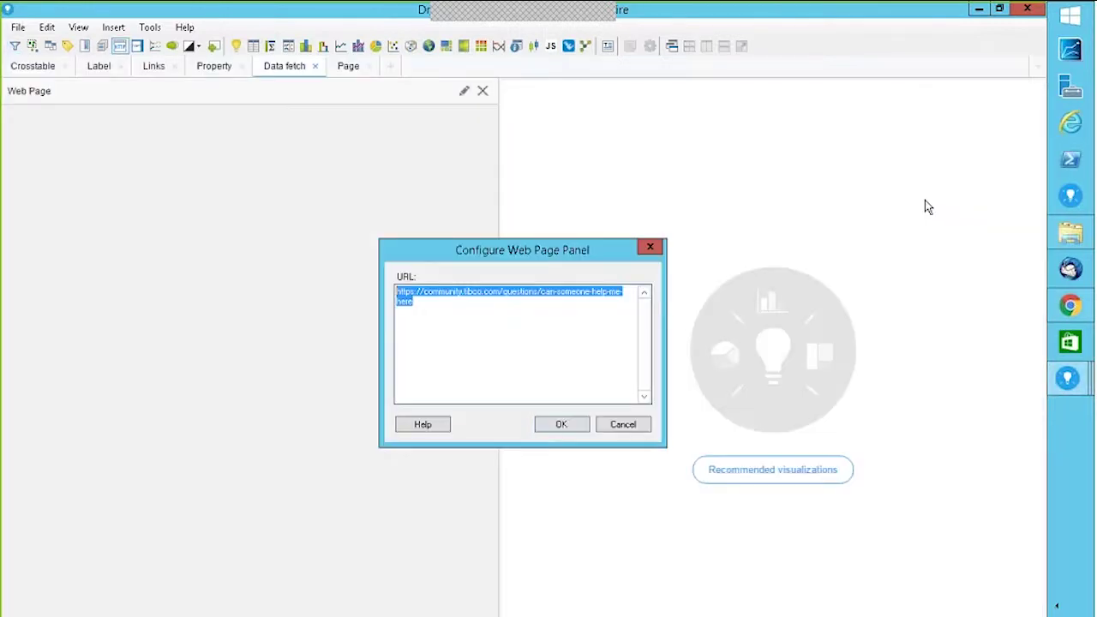
click(630, 429)
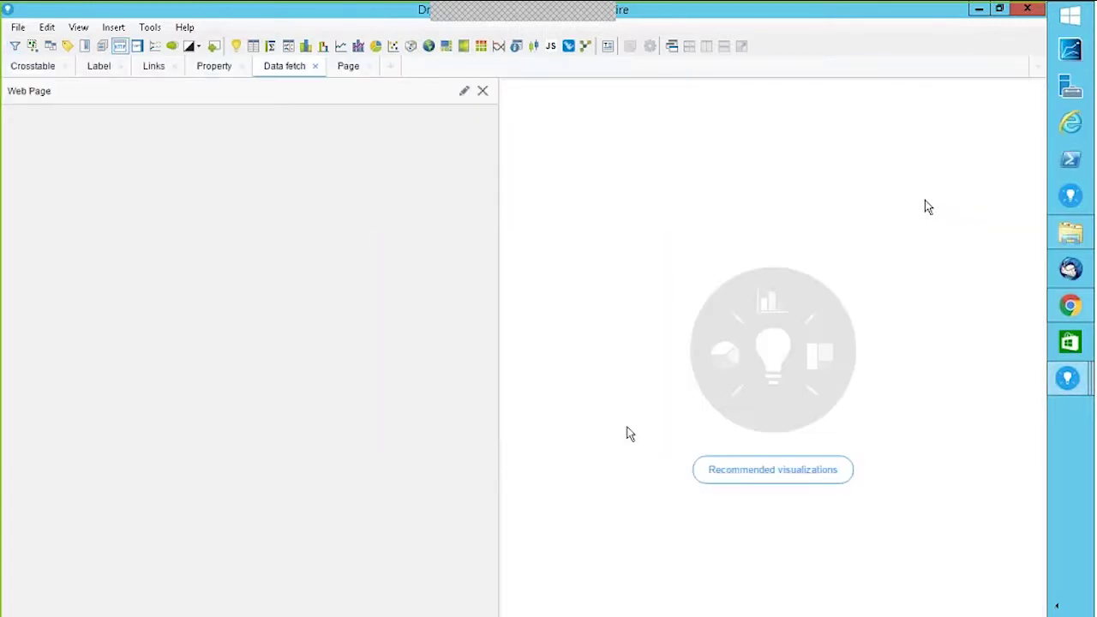
On the Crosstable page, set the cross table's cell values to the sum of Electronics
click(34, 69)
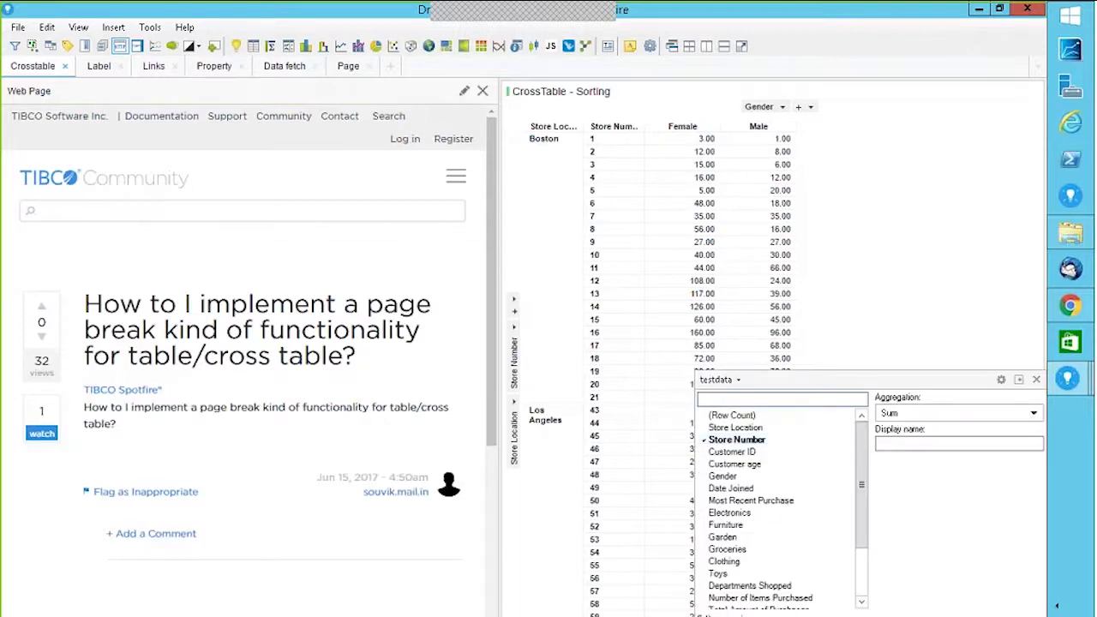
click(755, 513)
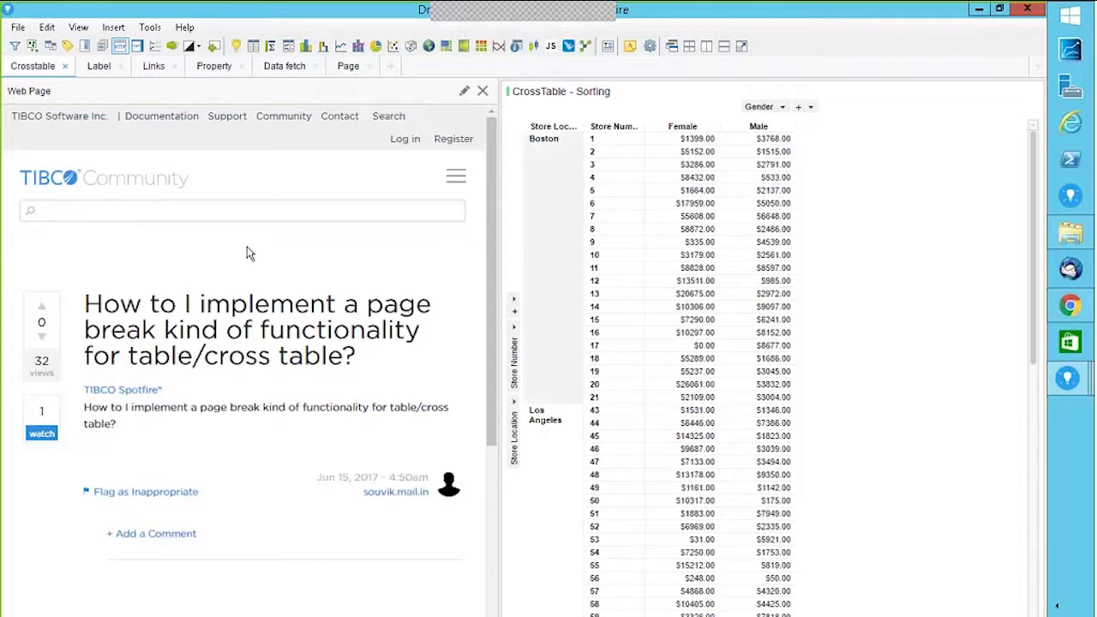
Review the PDF export options with the active visualization as the export target, and close the dialog without exporting
click(17, 29)
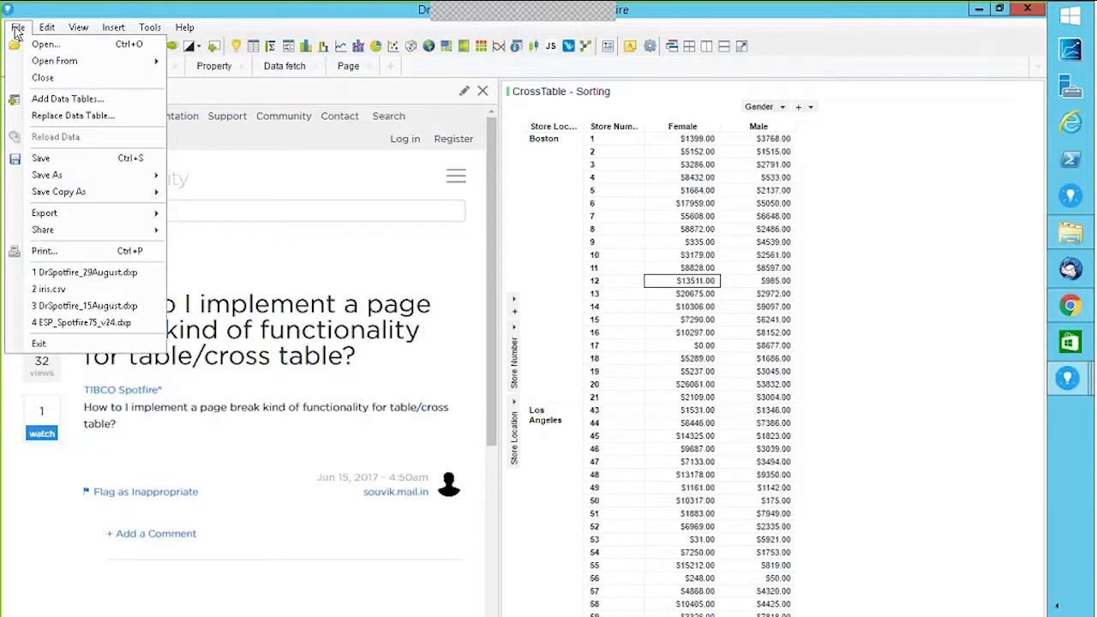
mouse_move(76, 219)
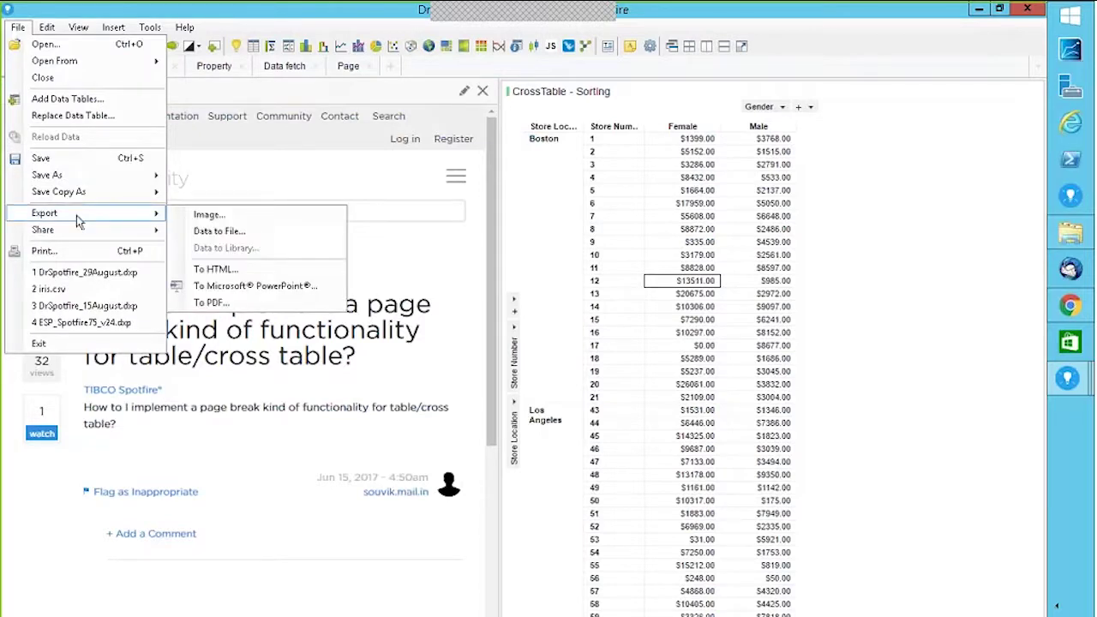
key(Up)
click(214, 305)
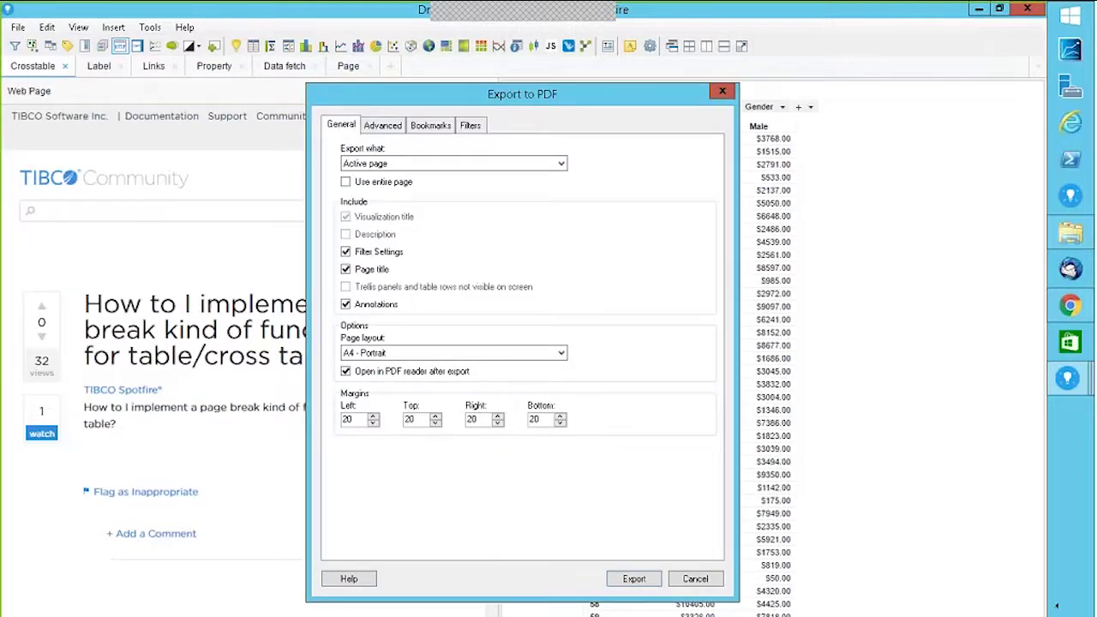
click(558, 164)
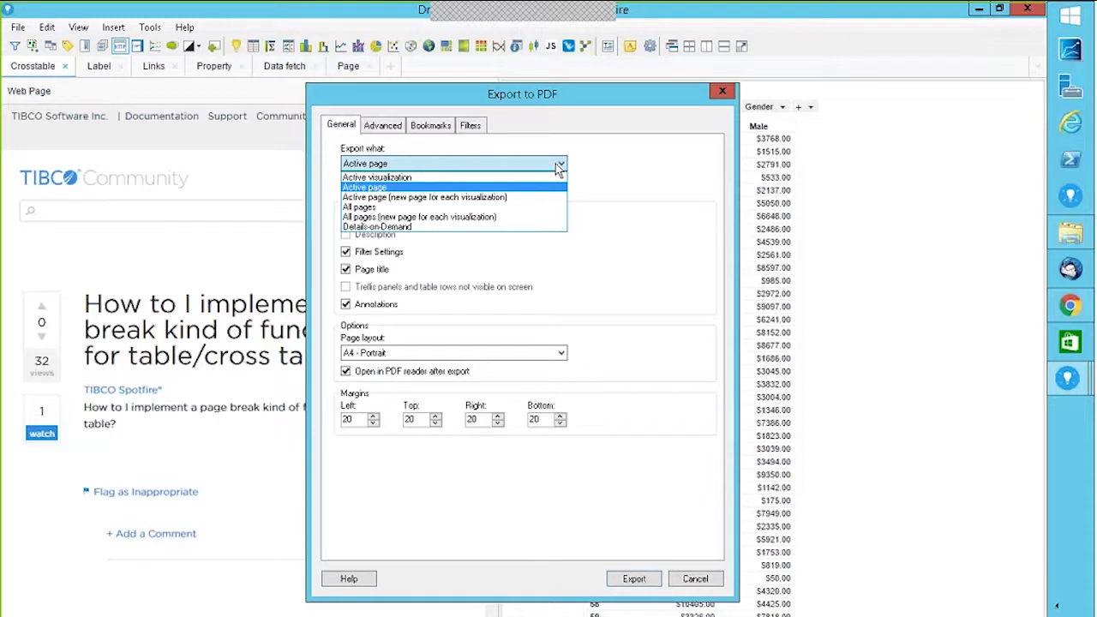
click(409, 178)
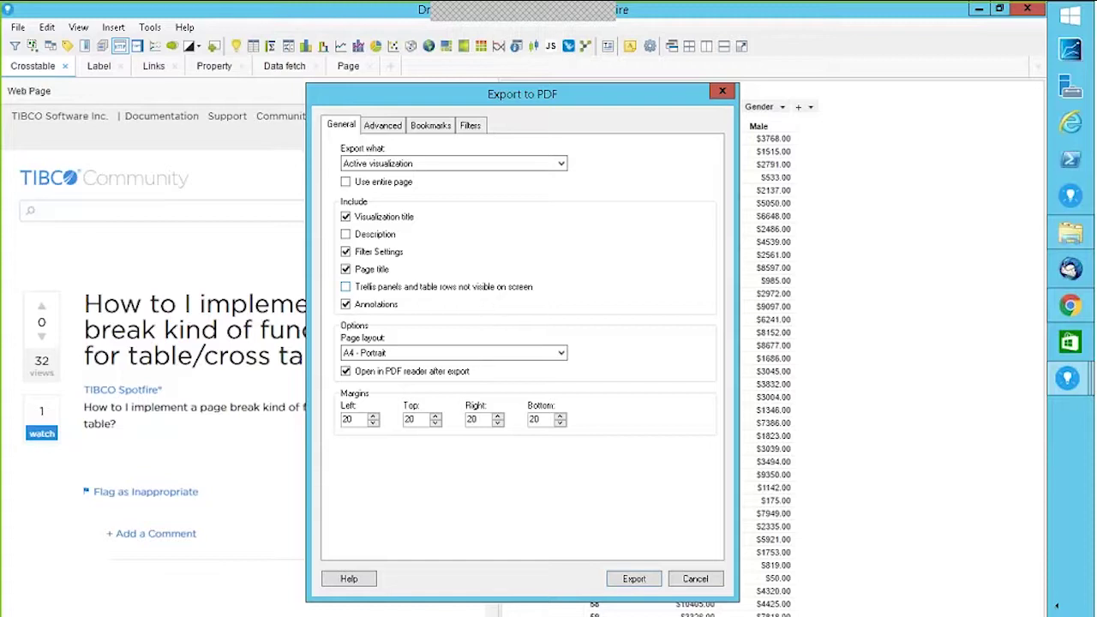
click(723, 91)
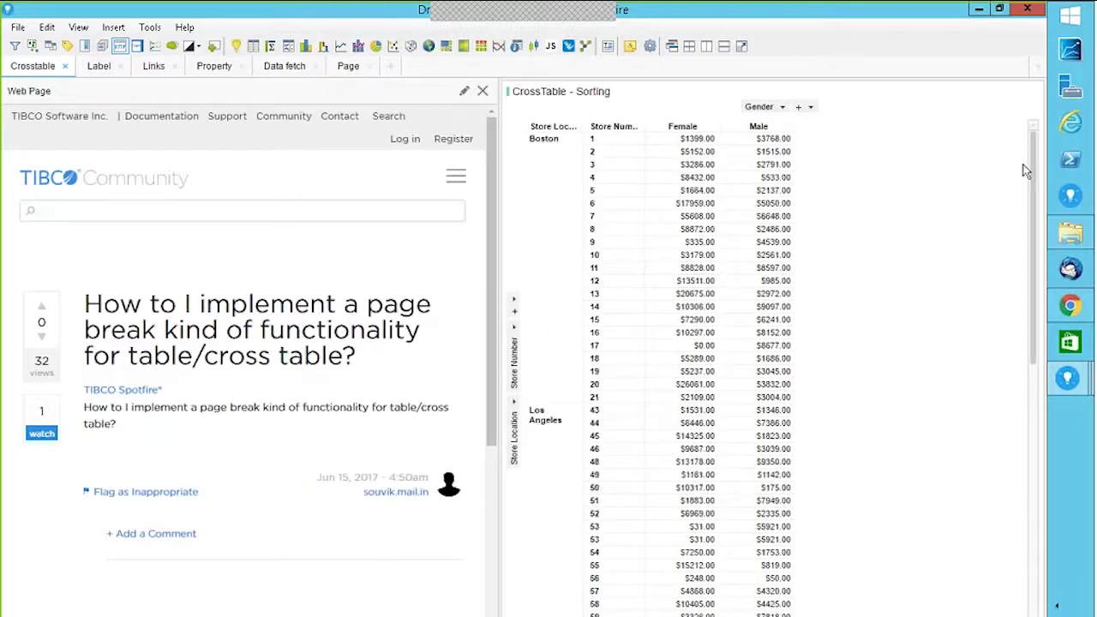
Sort the cross table's rows by Female in ascending order and show only the first 5 rows
drag(1028, 172, 1014, 138)
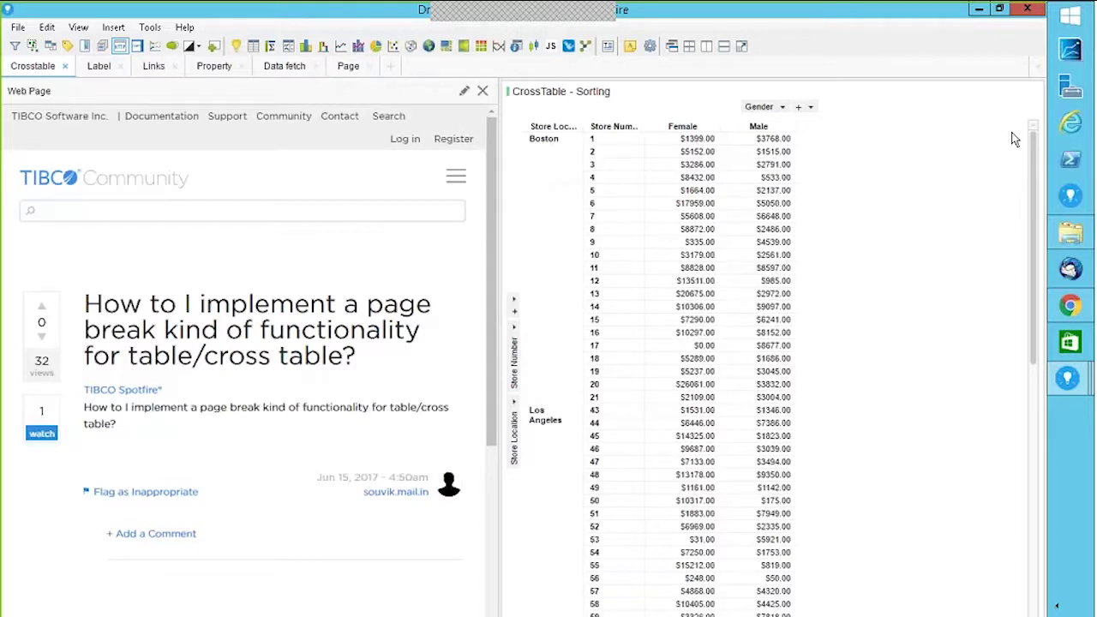
click(1035, 91)
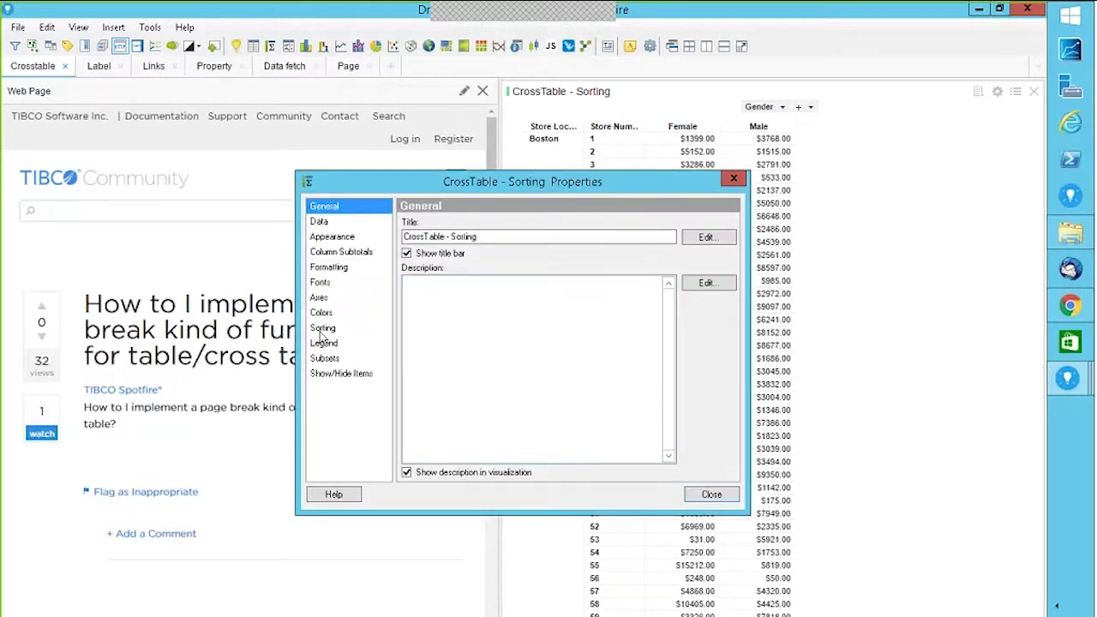
click(322, 329)
click(731, 239)
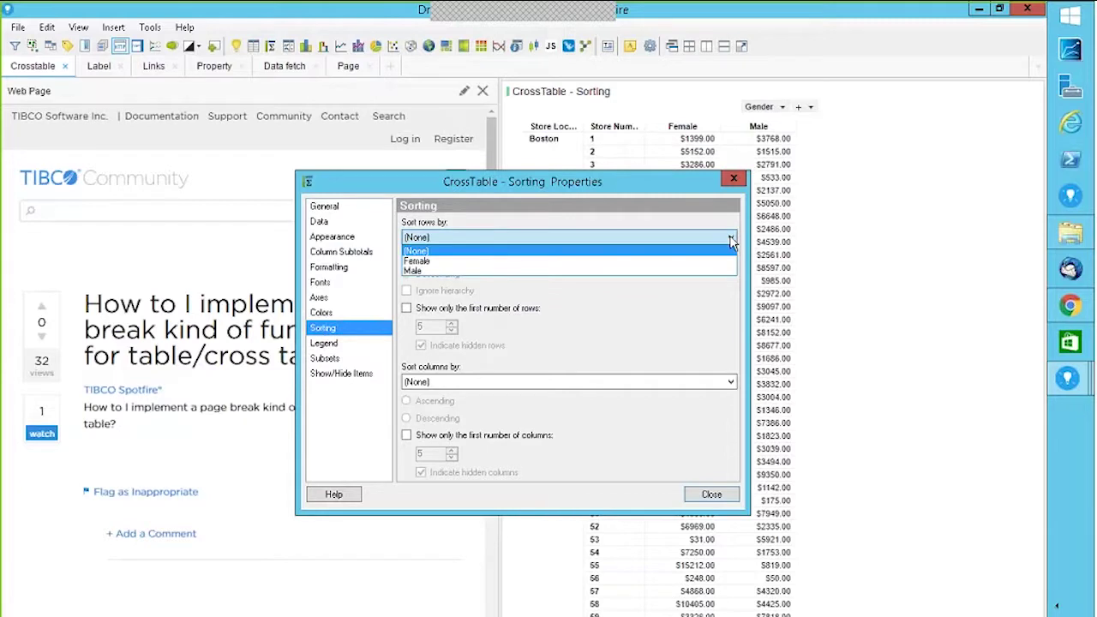
click(432, 261)
click(406, 308)
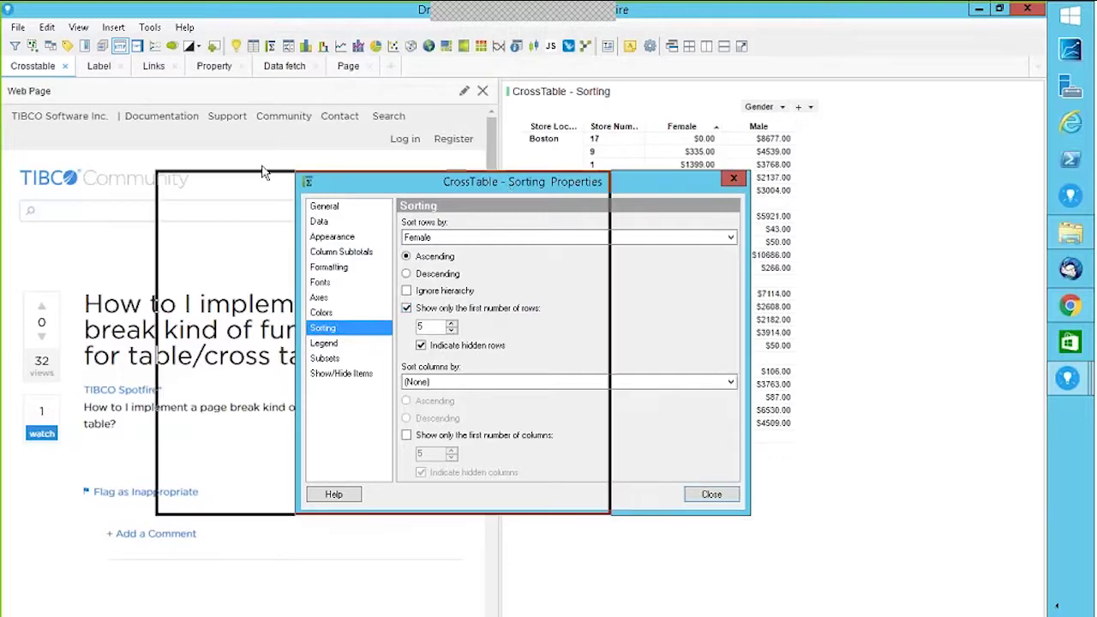
drag(506, 183, 207, 142)
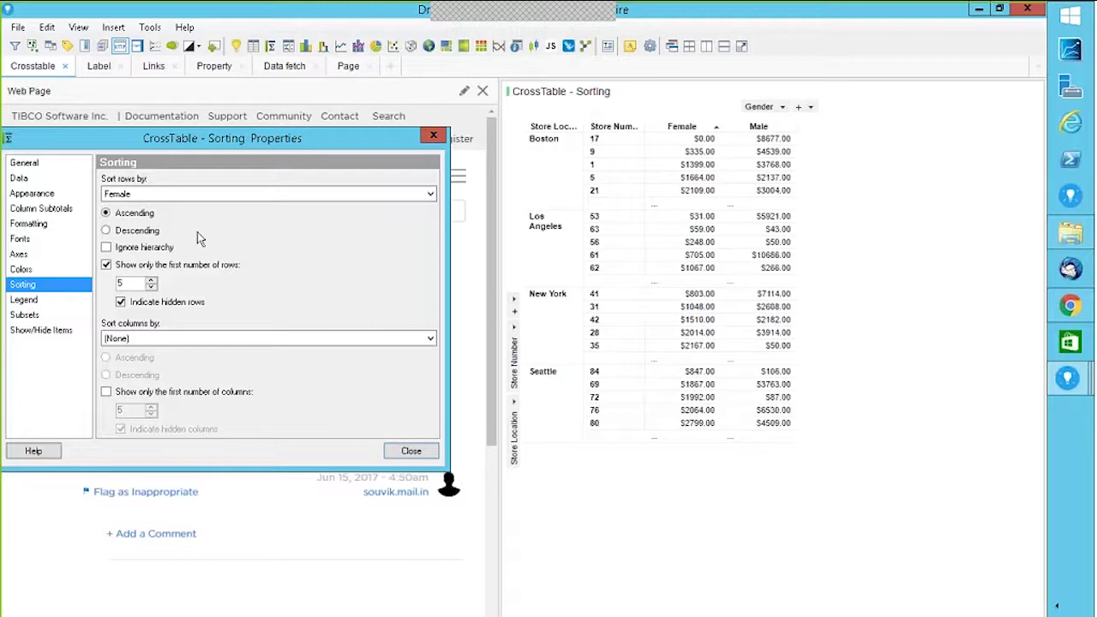
click(434, 138)
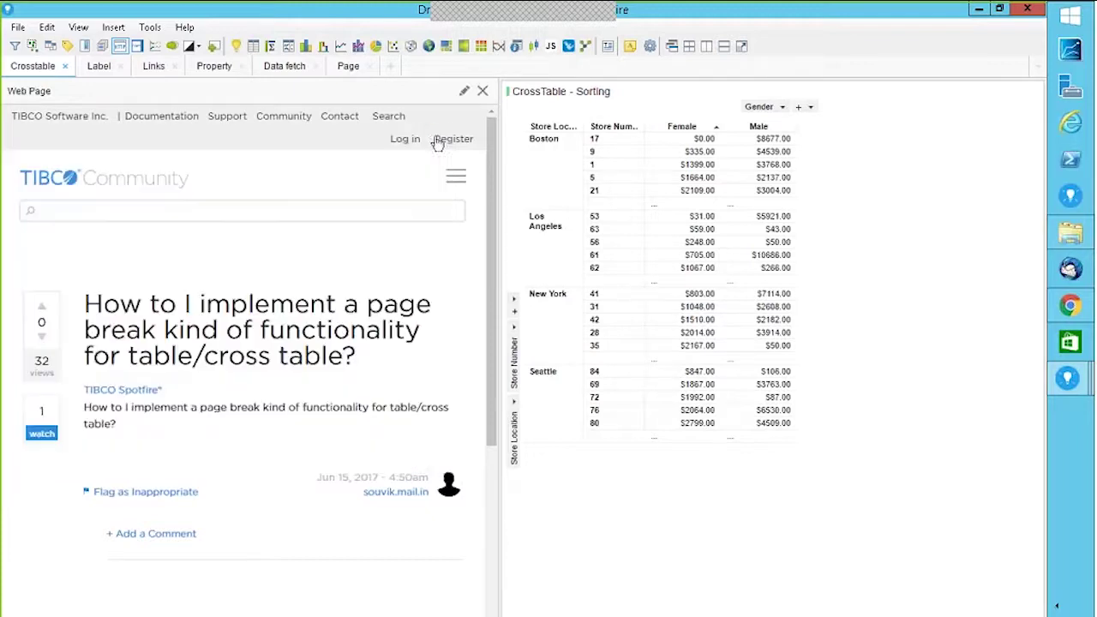
Remove Store Number from the cross table's rows so only Store Location remains
click(516, 333)
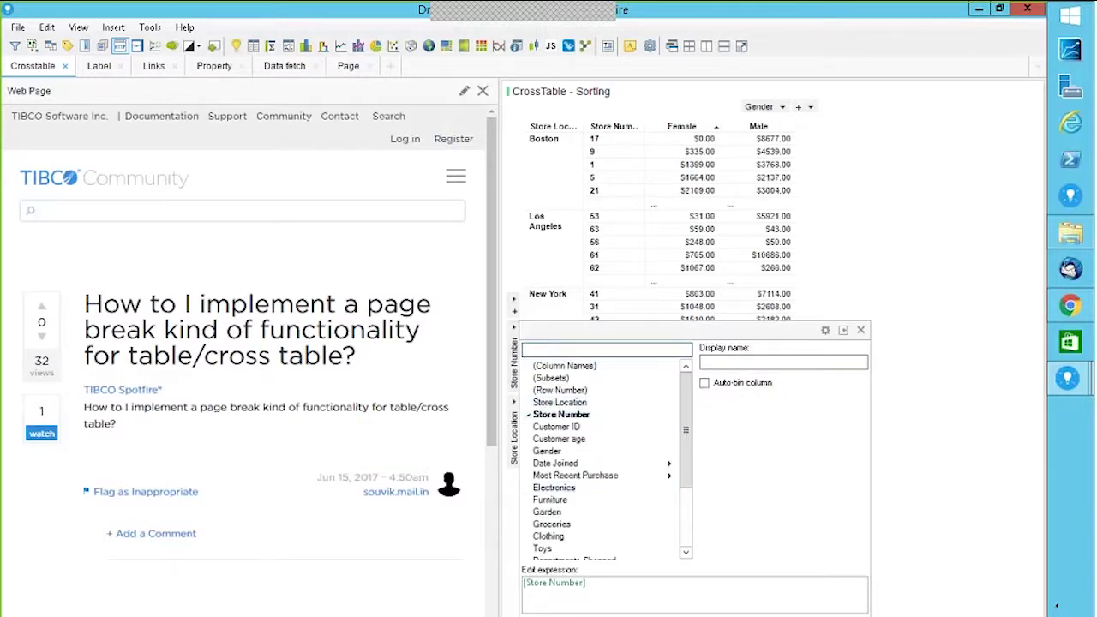
click(561, 414)
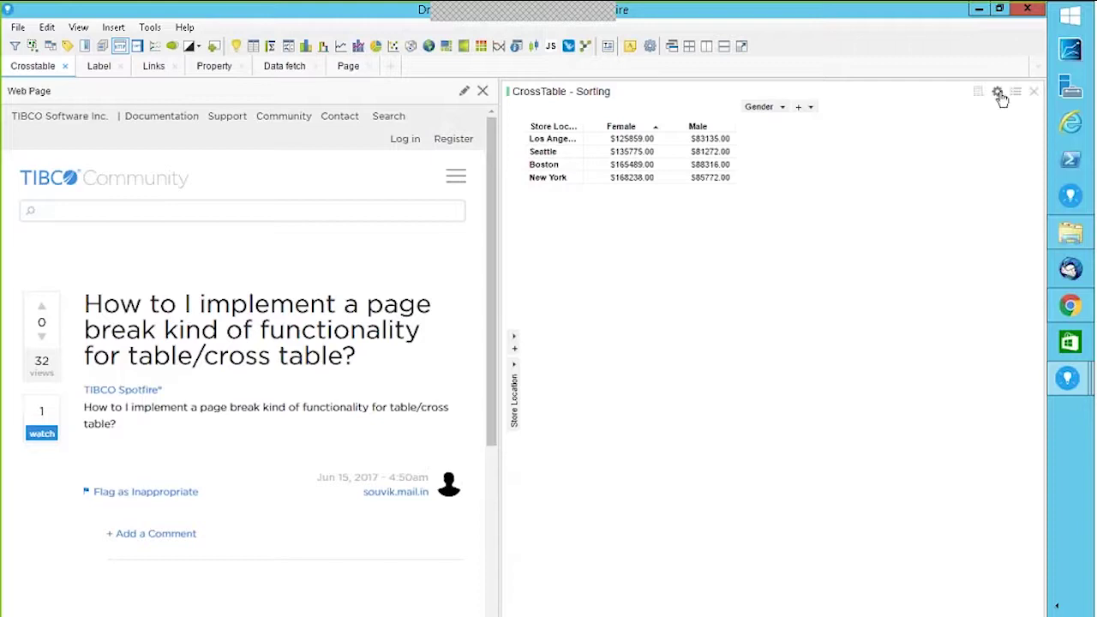
Reset the cross table's row sorting to (None) and turn off the limit on the number of rows shown
click(997, 91)
click(347, 326)
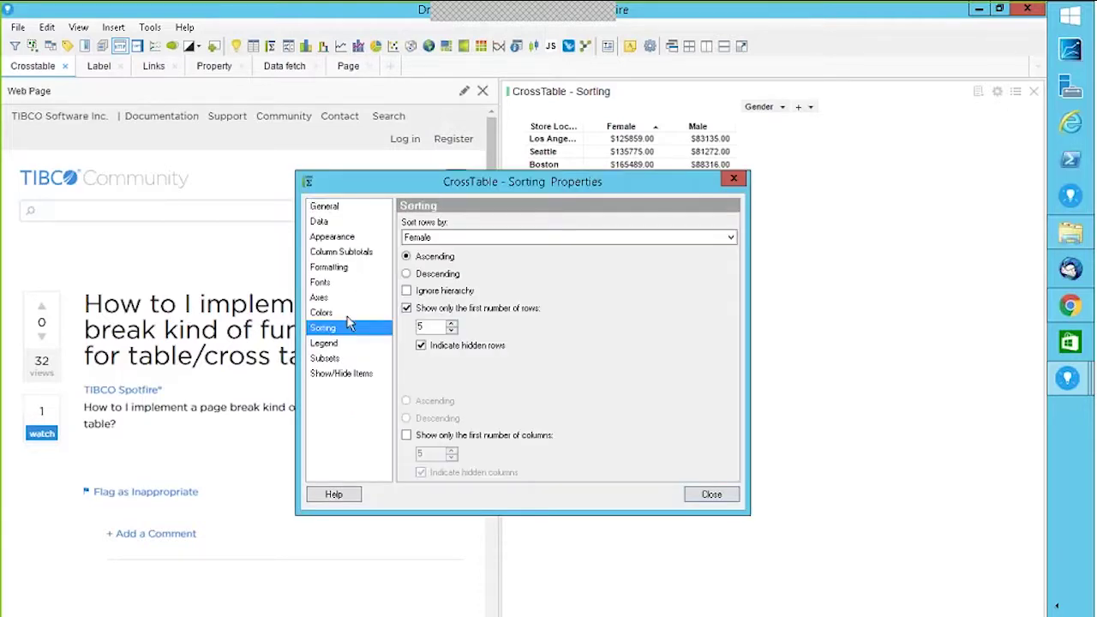
click(703, 240)
click(434, 254)
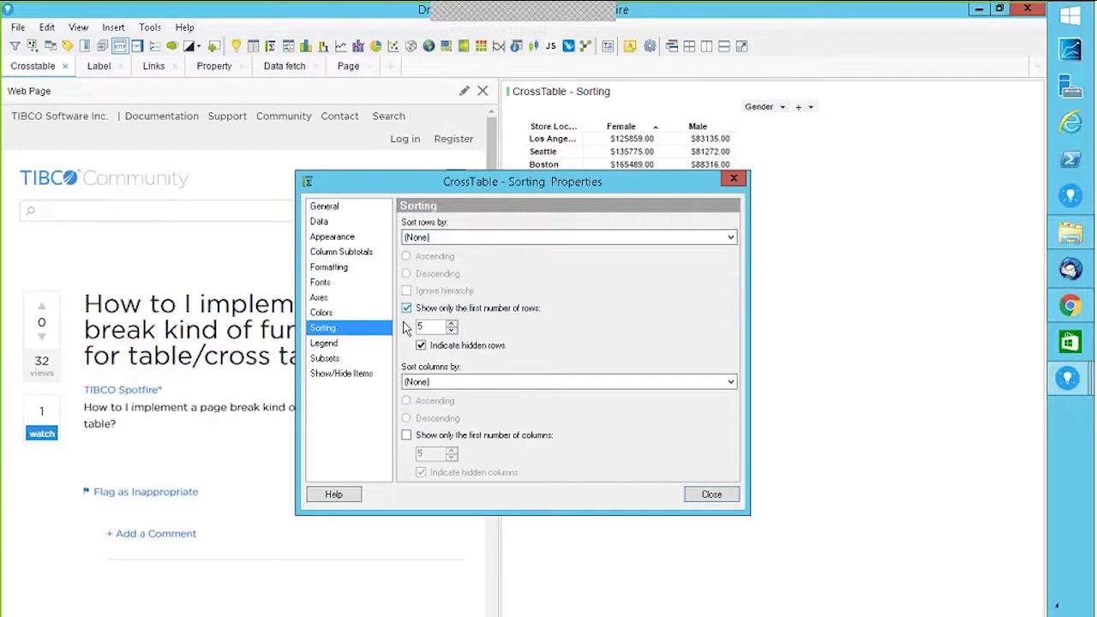
click(407, 308)
click(710, 495)
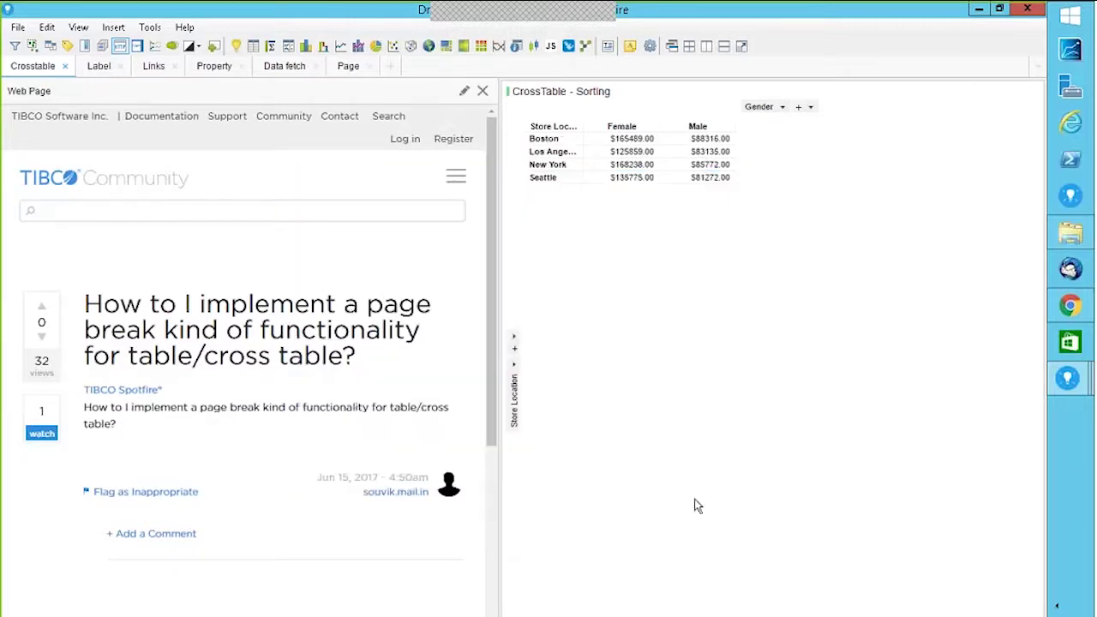
Create a details visualization from the cross table as another cross table, using testdata as the related data table
right_click(553, 144)
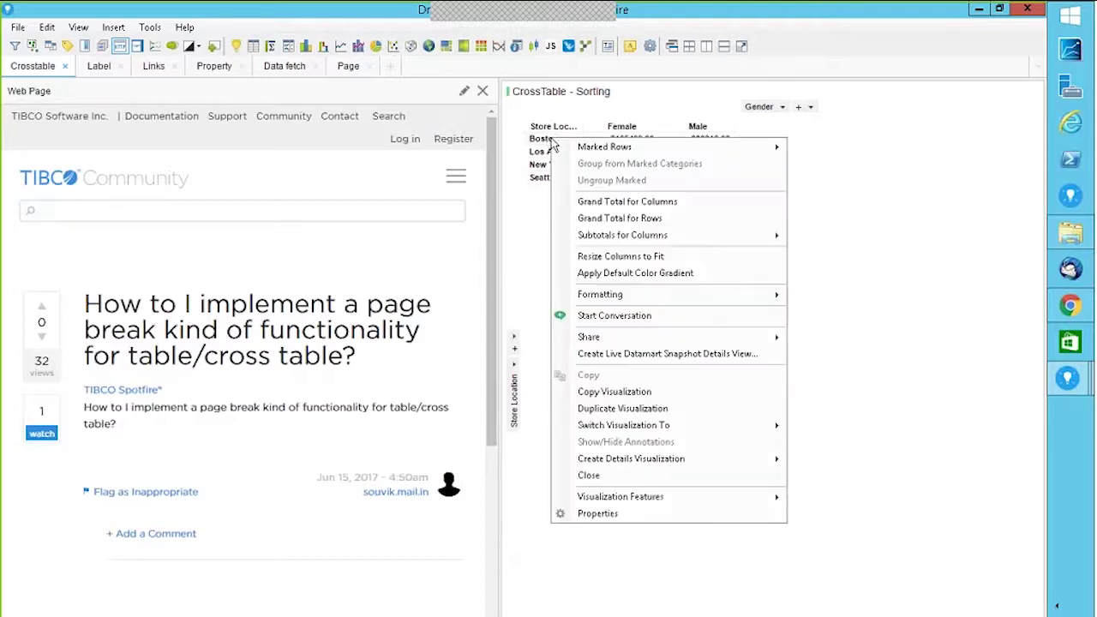
mouse_move(634, 464)
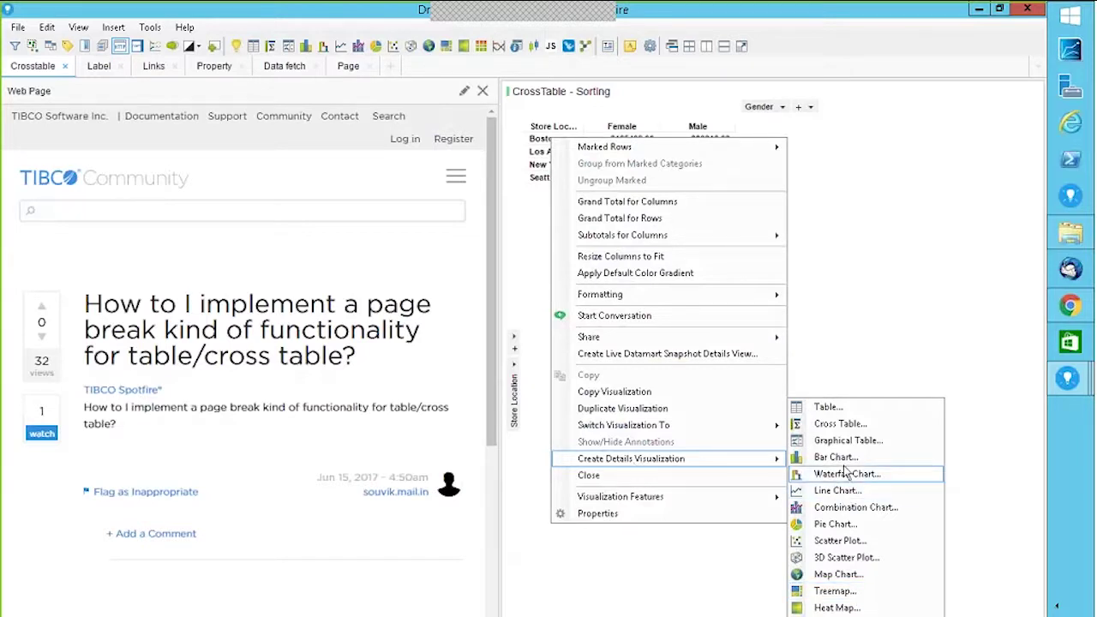
click(843, 423)
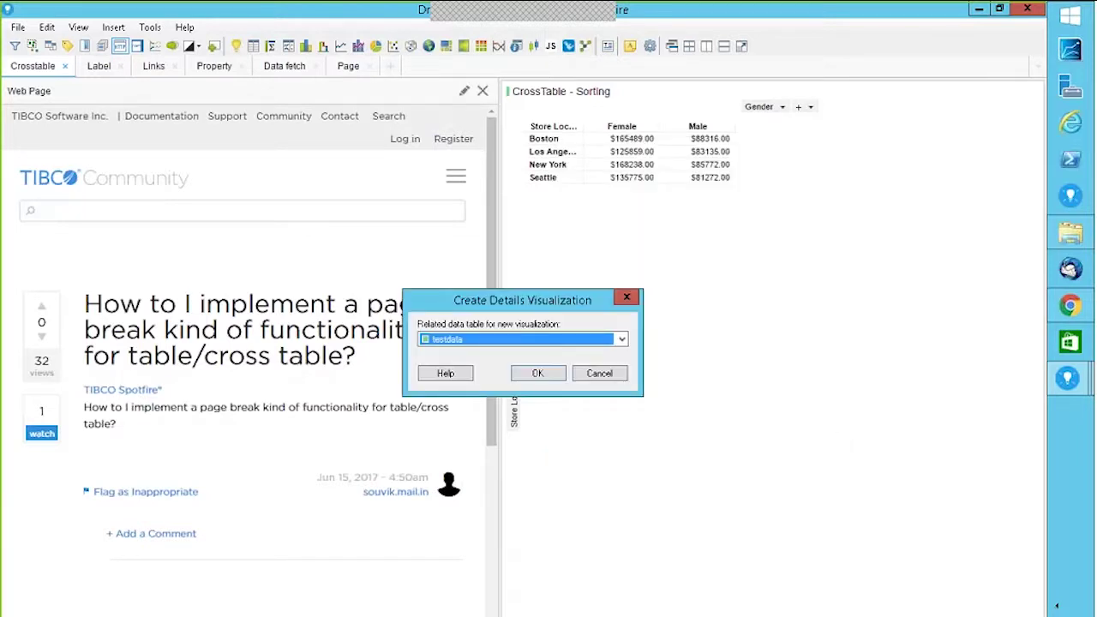
click(537, 374)
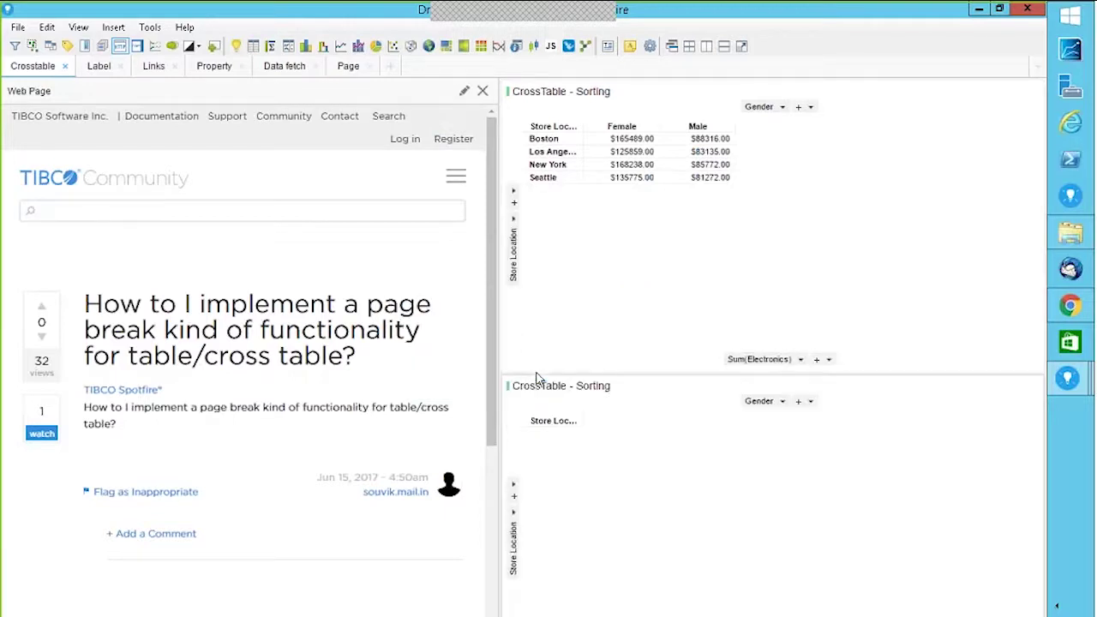
Replace Store Location with Store Number on the details cross table's rows, and mark Boston's Female and Male cells in the main cross table
click(514, 536)
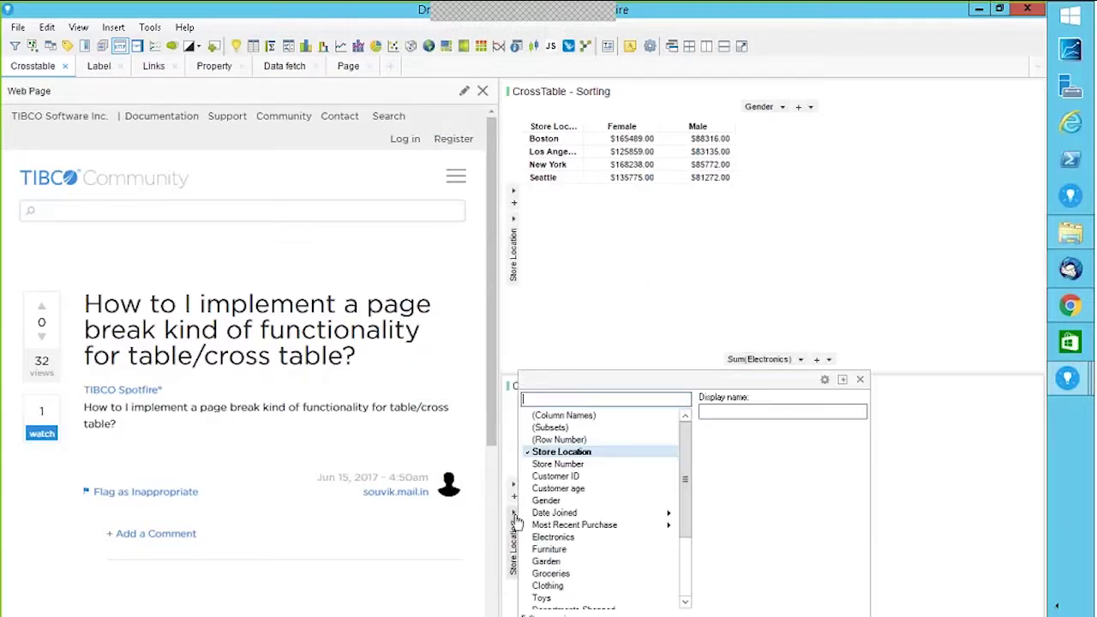
click(570, 464)
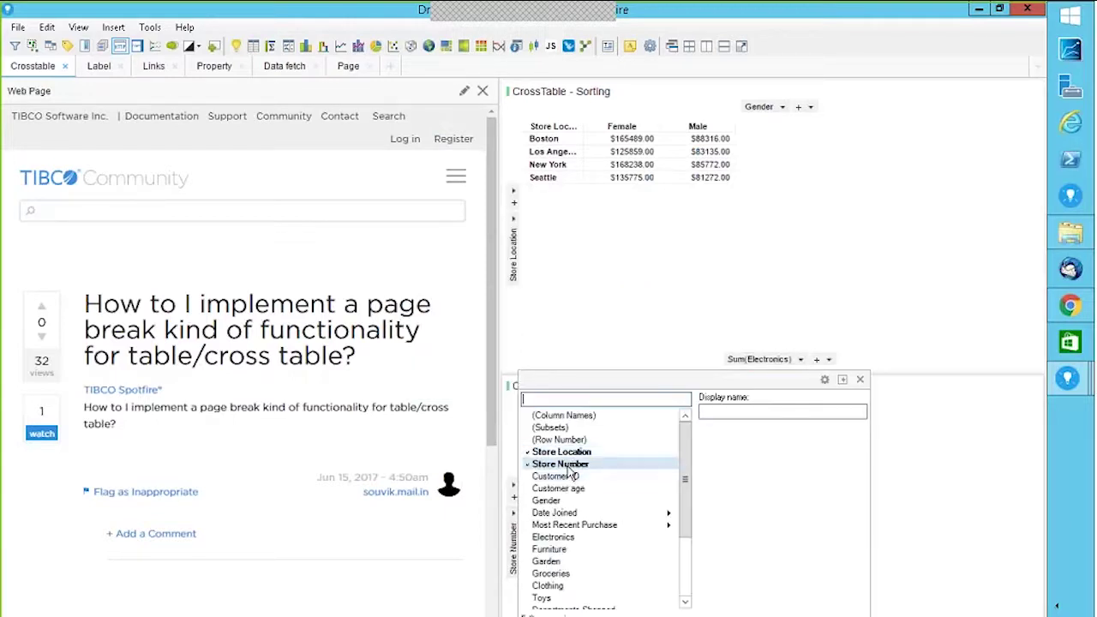
click(922, 475)
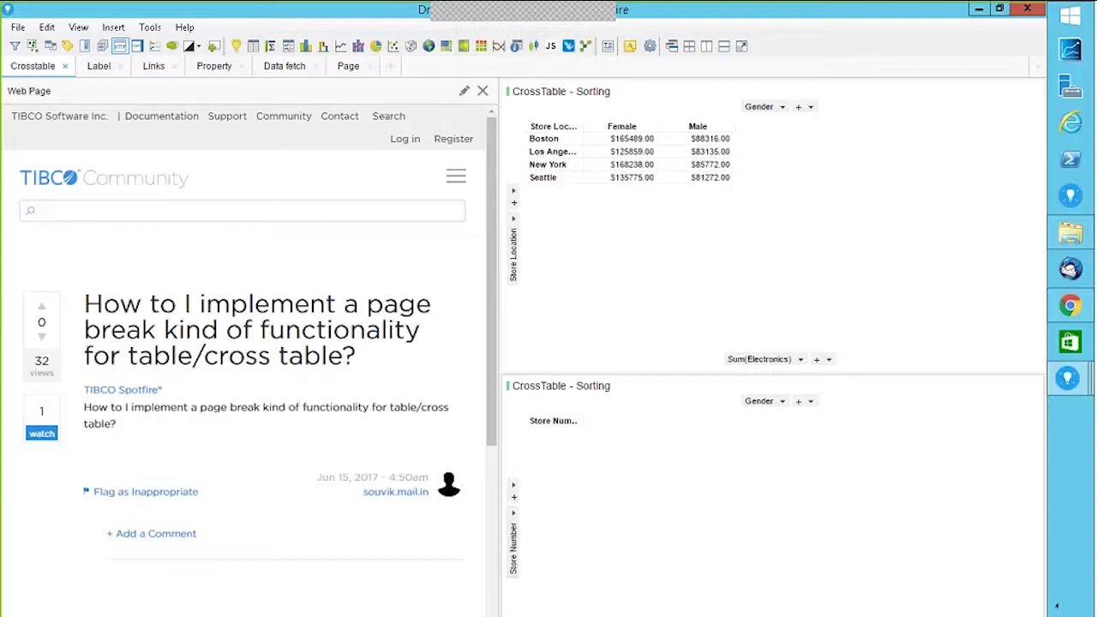
click(637, 142)
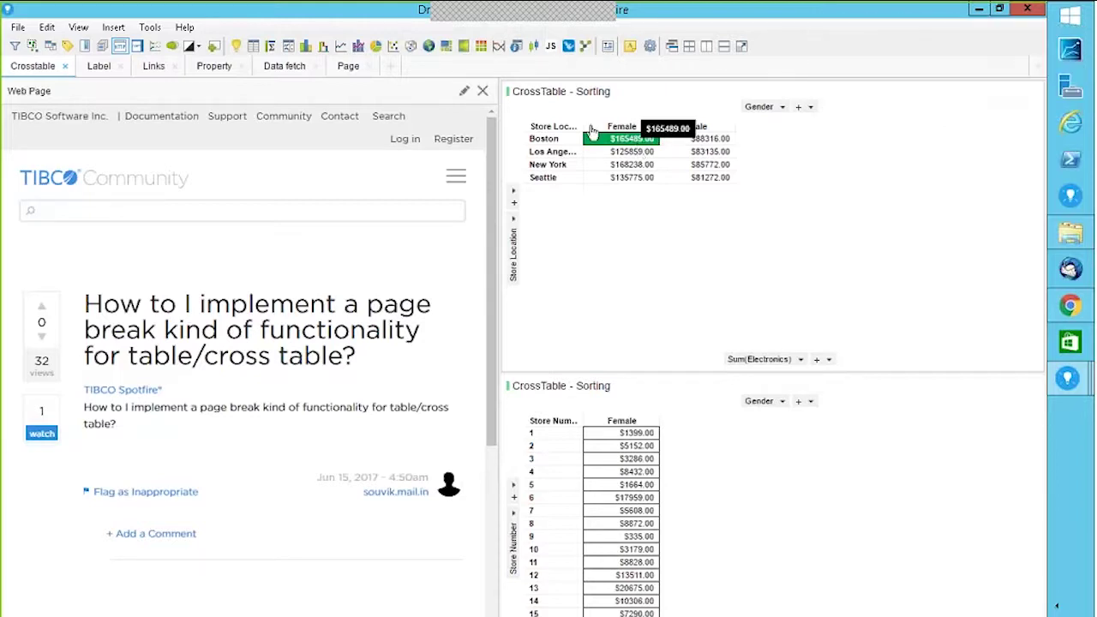
ctrl+click(674, 140)
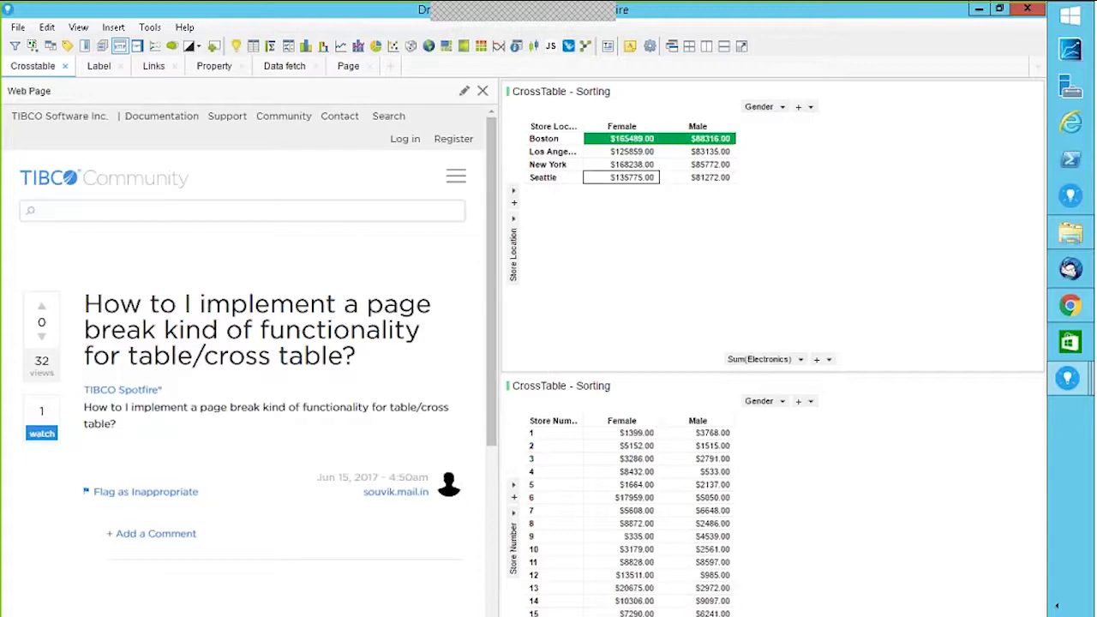
Add Store Location to the details cross table's rows and reorder the hierarchy so it comes before Store Number
click(515, 499)
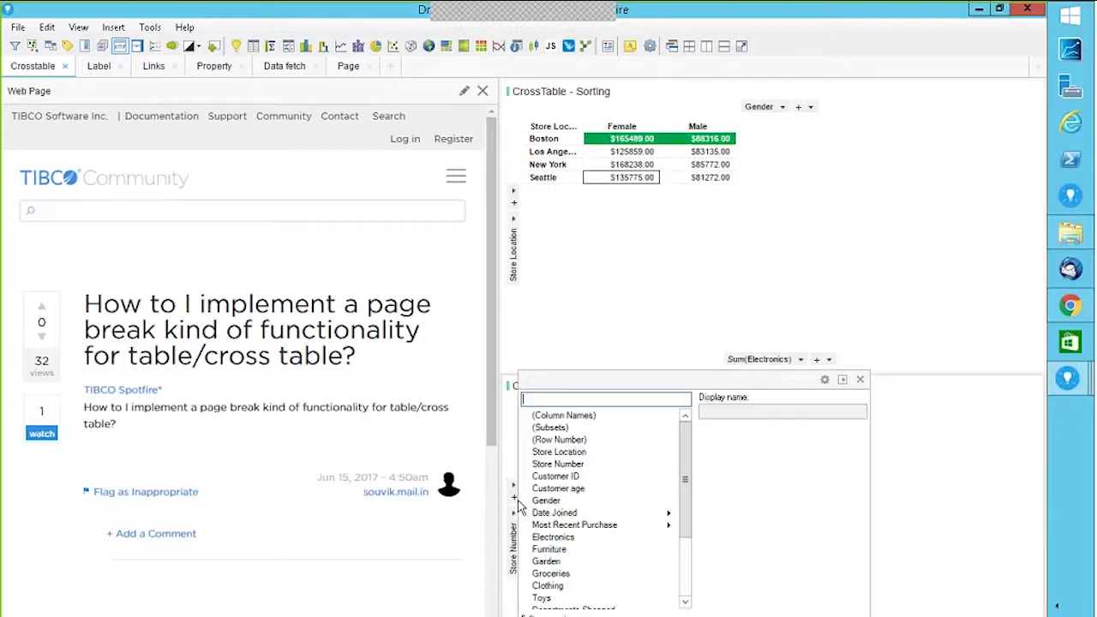
click(566, 451)
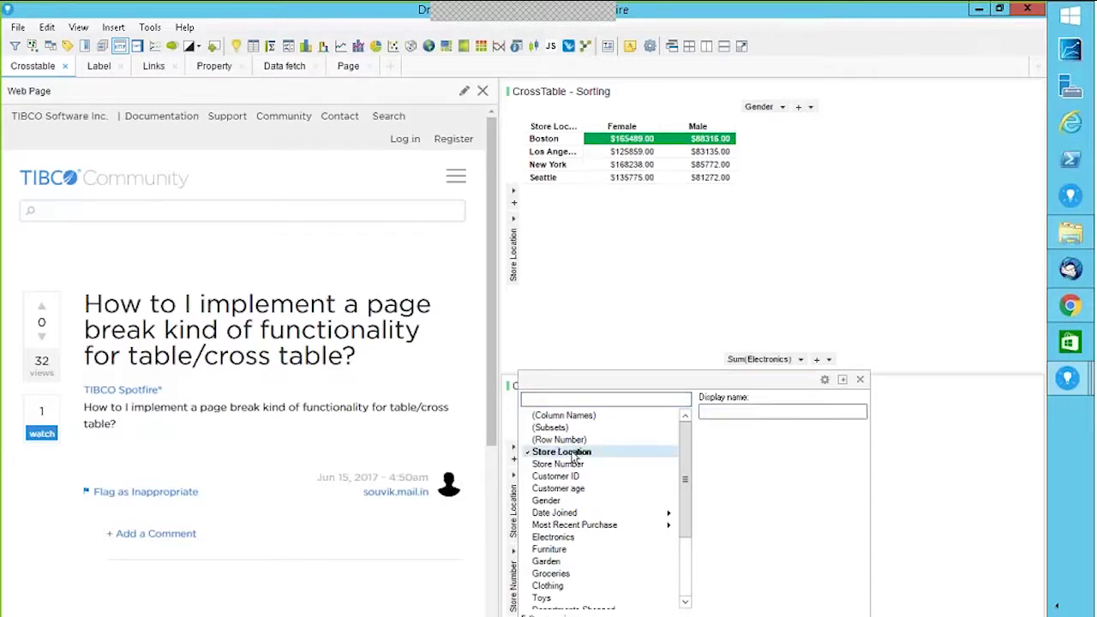
click(584, 304)
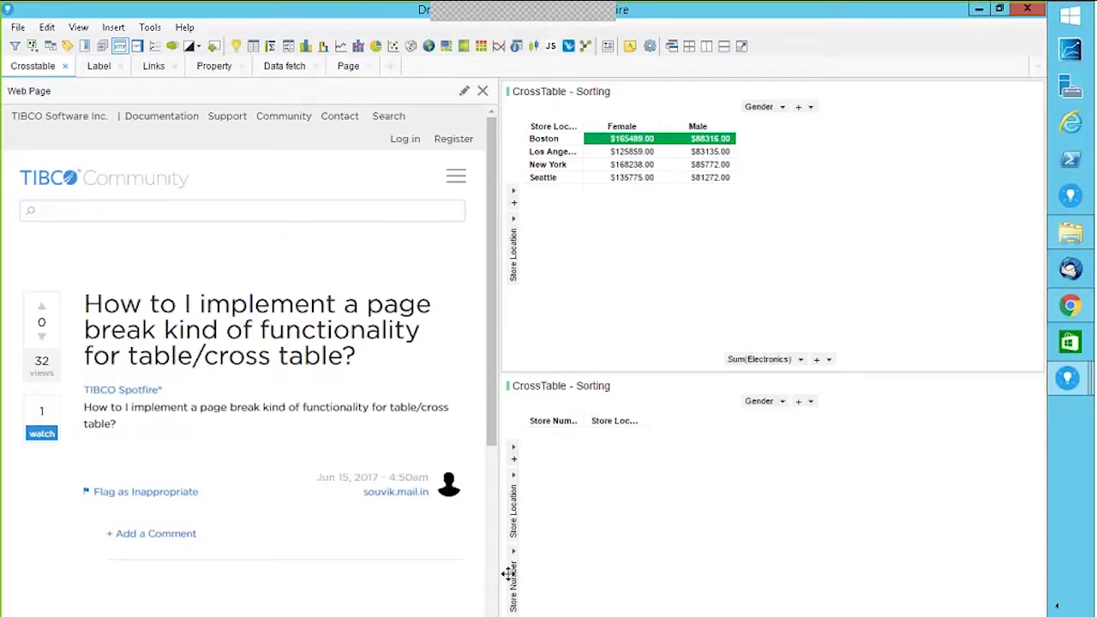
drag(514, 587, 676, 483)
Mark the Female and Male cells in the main cross table for Los Angeles, followed by those for New York
drag(627, 145, 731, 150)
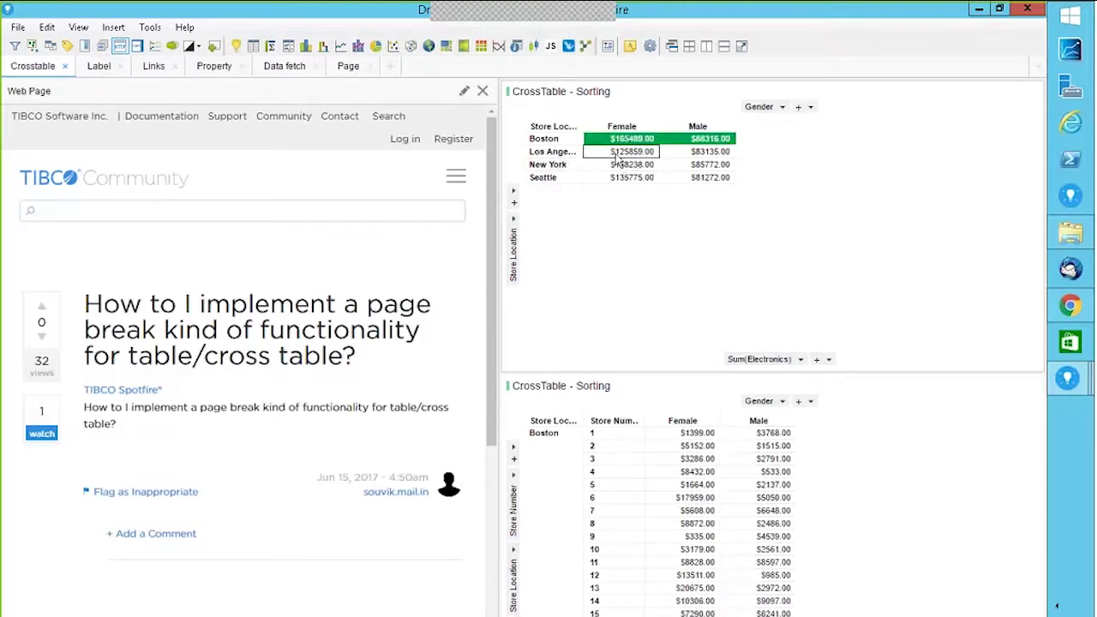
drag(616, 158, 671, 162)
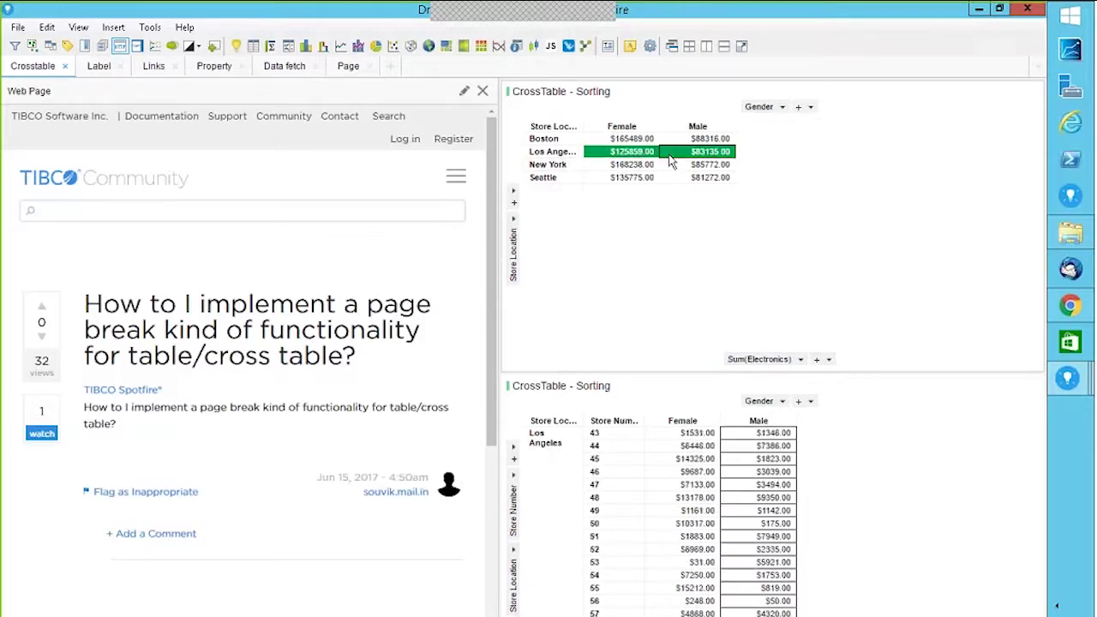
mouse_move(672, 162)
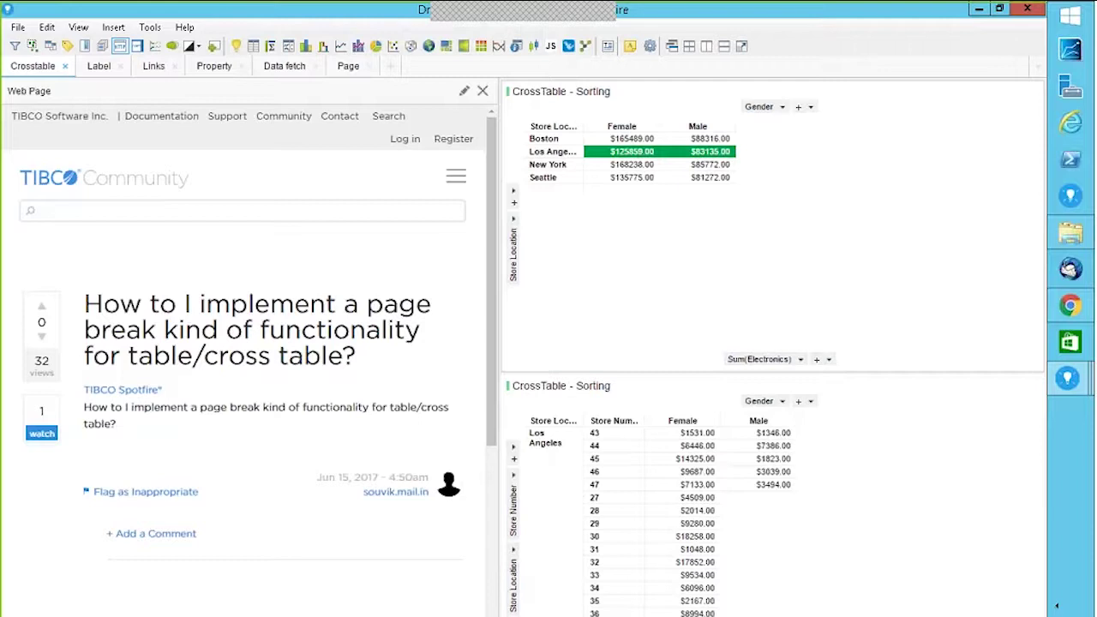
click(625, 167)
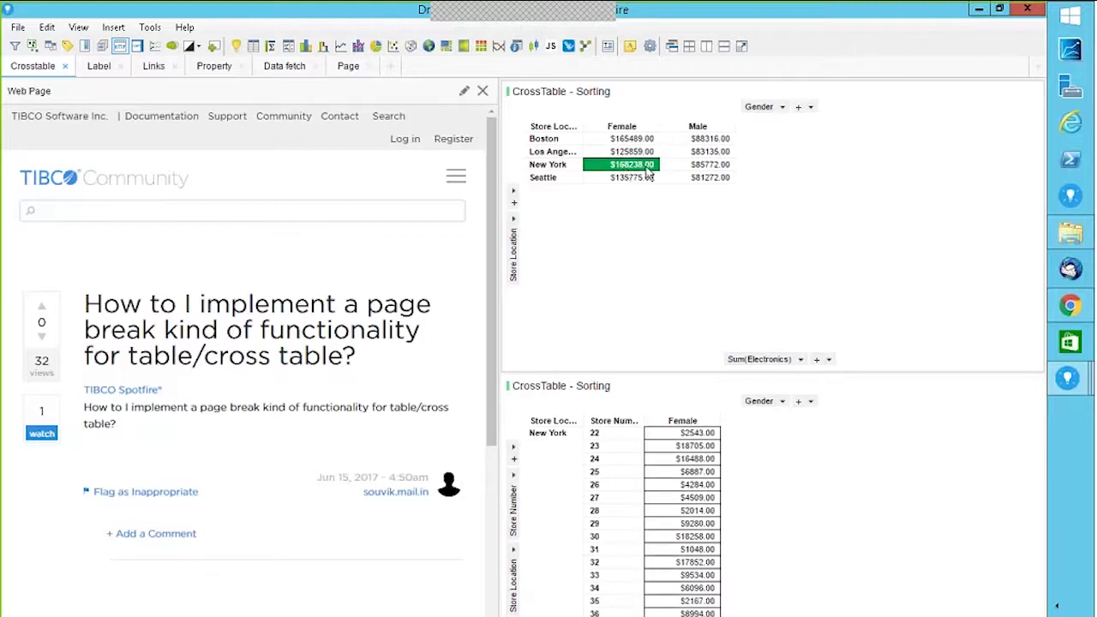
ctrl+click(710, 165)
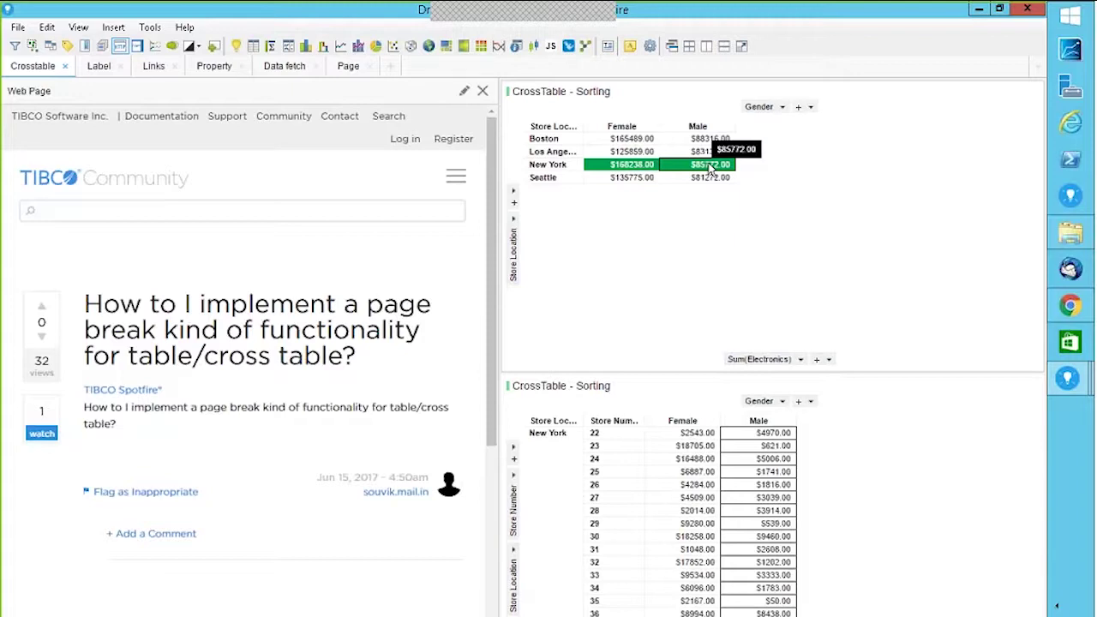
Check the details cross table's properties, then replace the main cross table with a bar chart showing the Store Location distribution
click(999, 389)
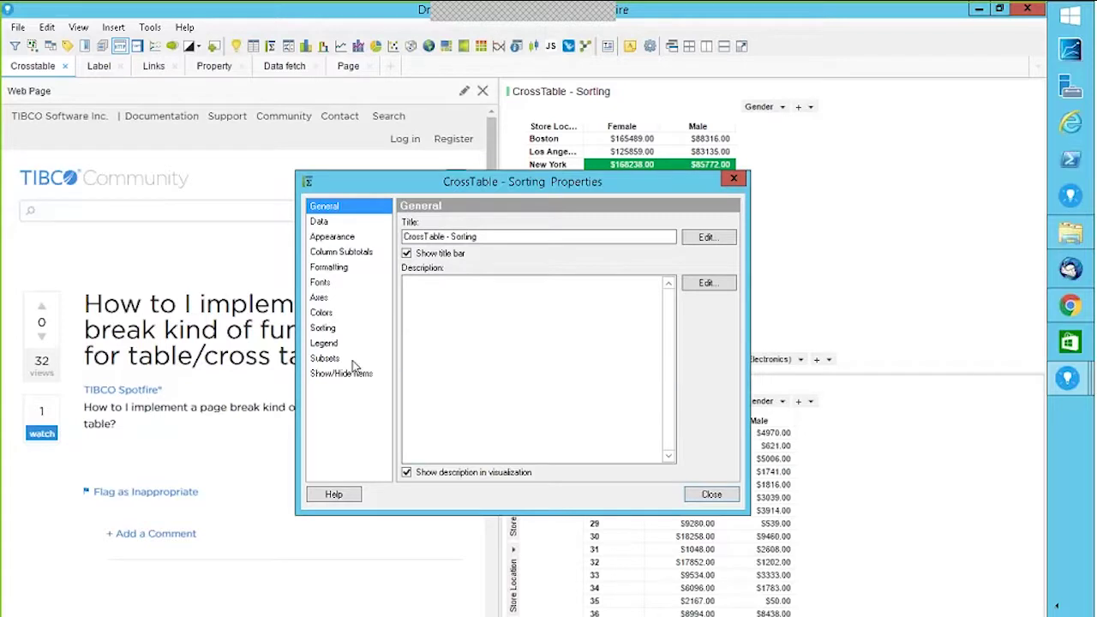
click(741, 178)
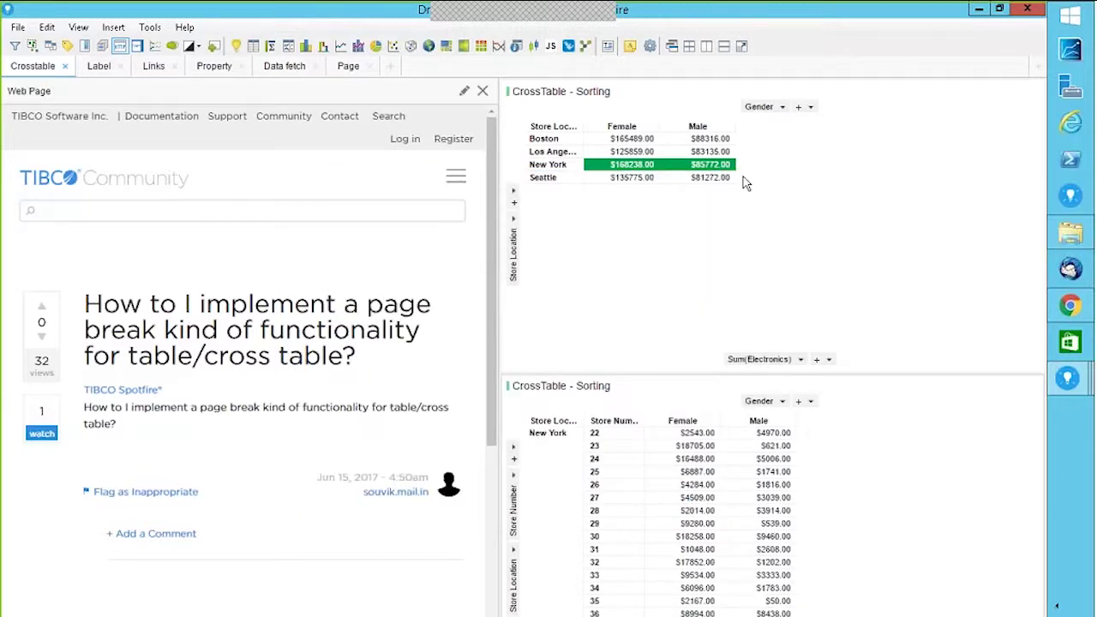
click(1035, 92)
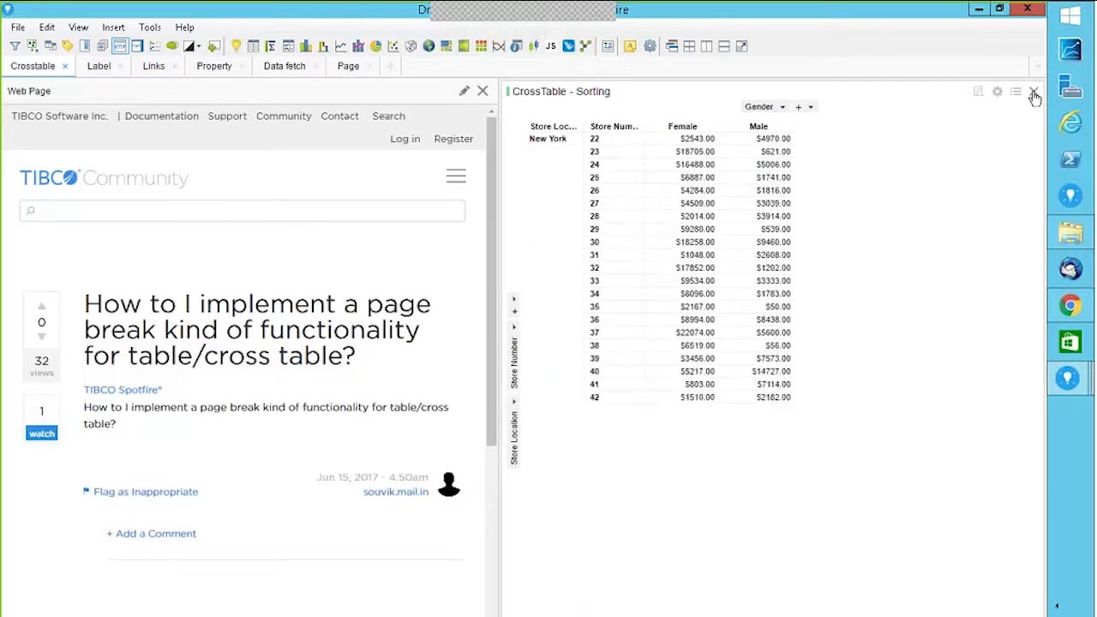
click(306, 46)
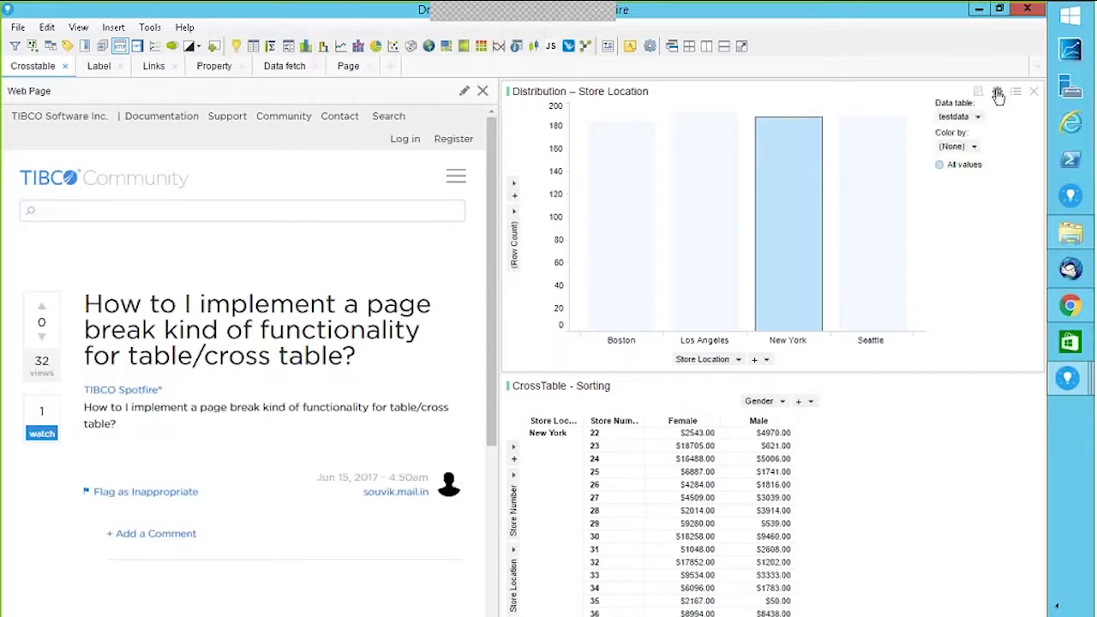
Trellis the Store Location bar chart into pages by Store Number and browse through the resulting pages
click(998, 92)
click(334, 377)
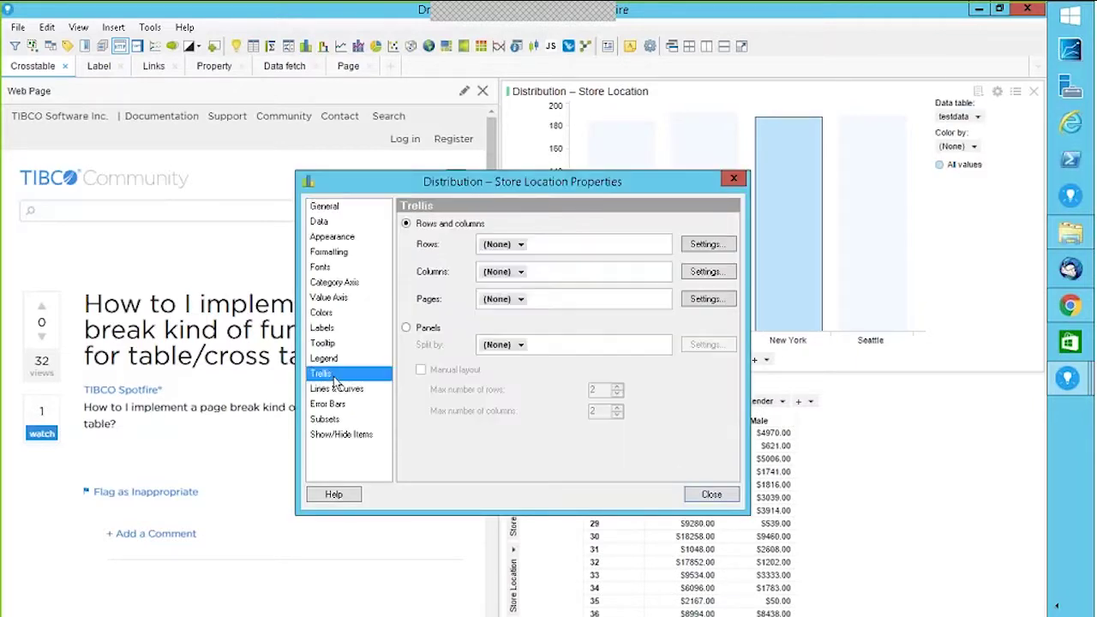
click(406, 330)
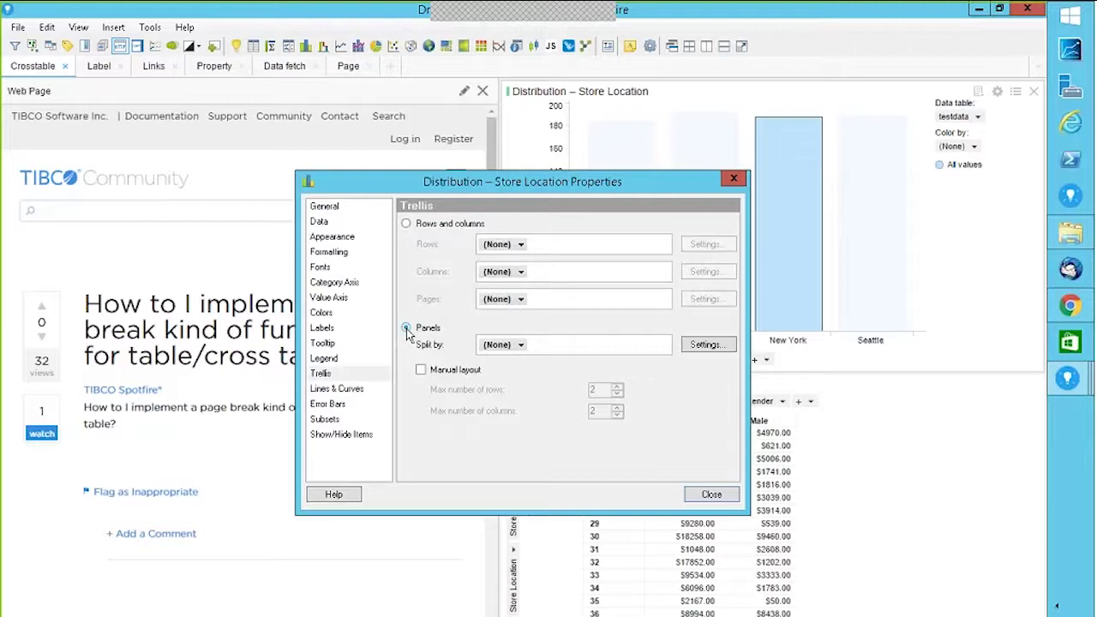
click(407, 223)
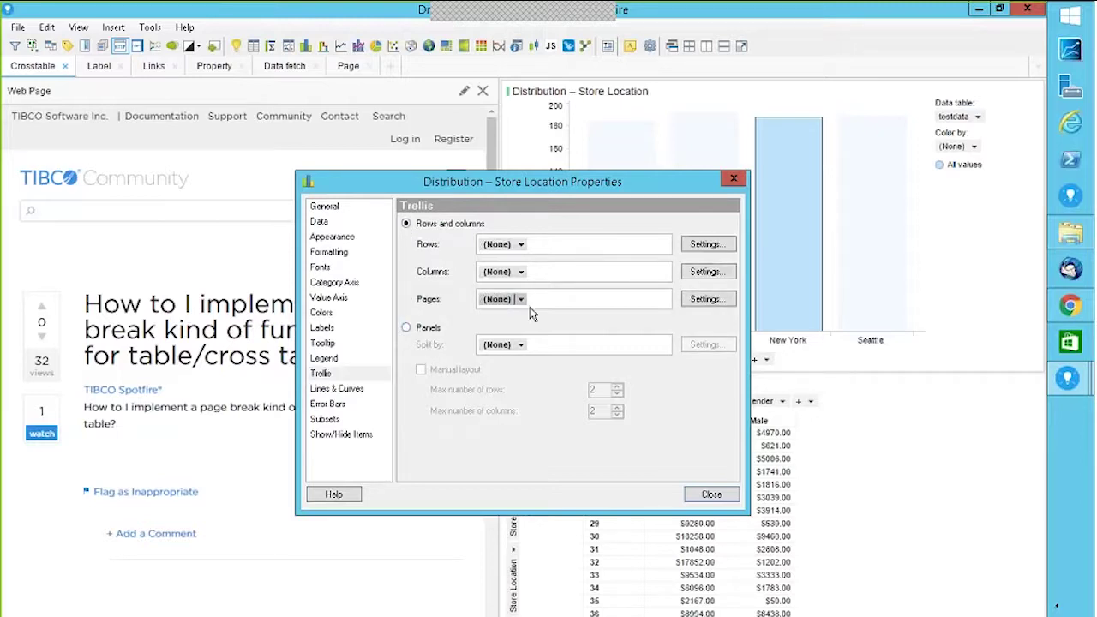
click(521, 299)
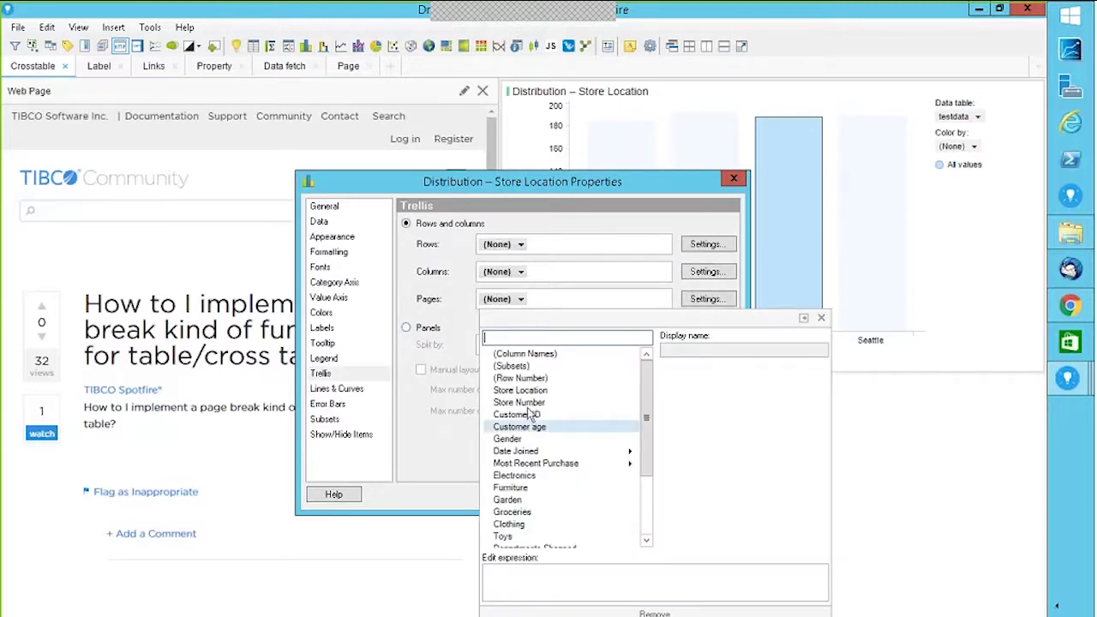
click(523, 402)
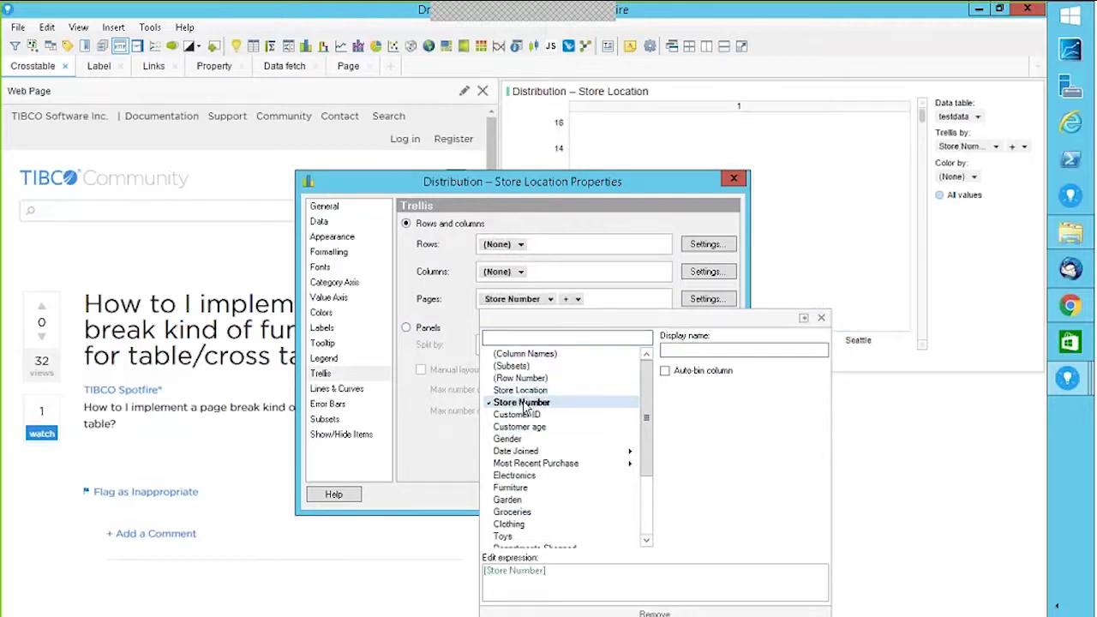
click(822, 318)
click(734, 179)
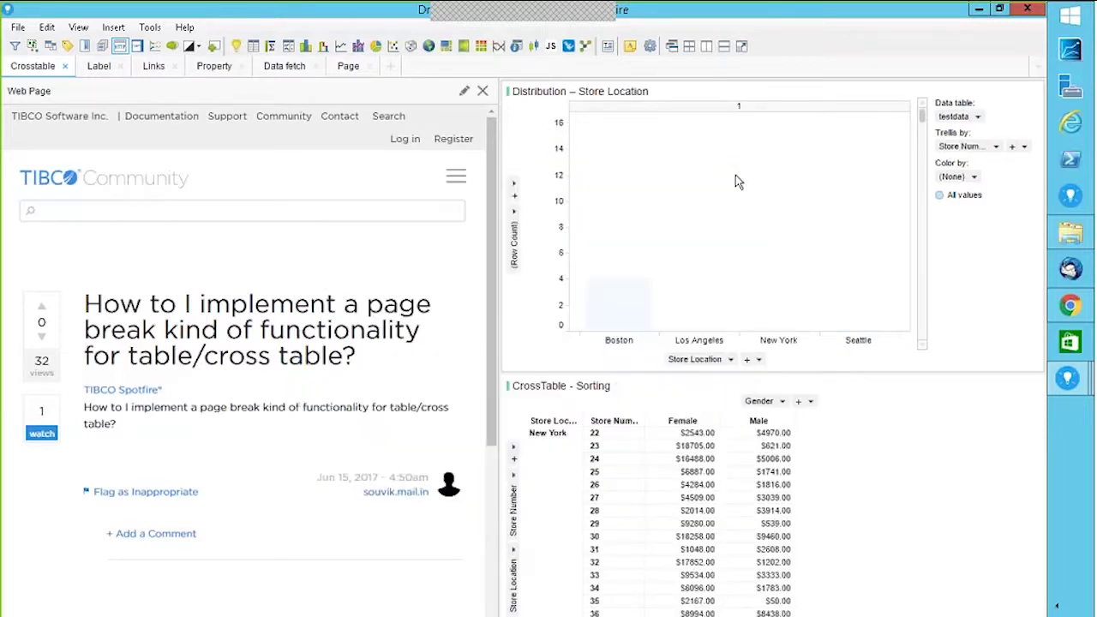
drag(922, 116, 926, 221)
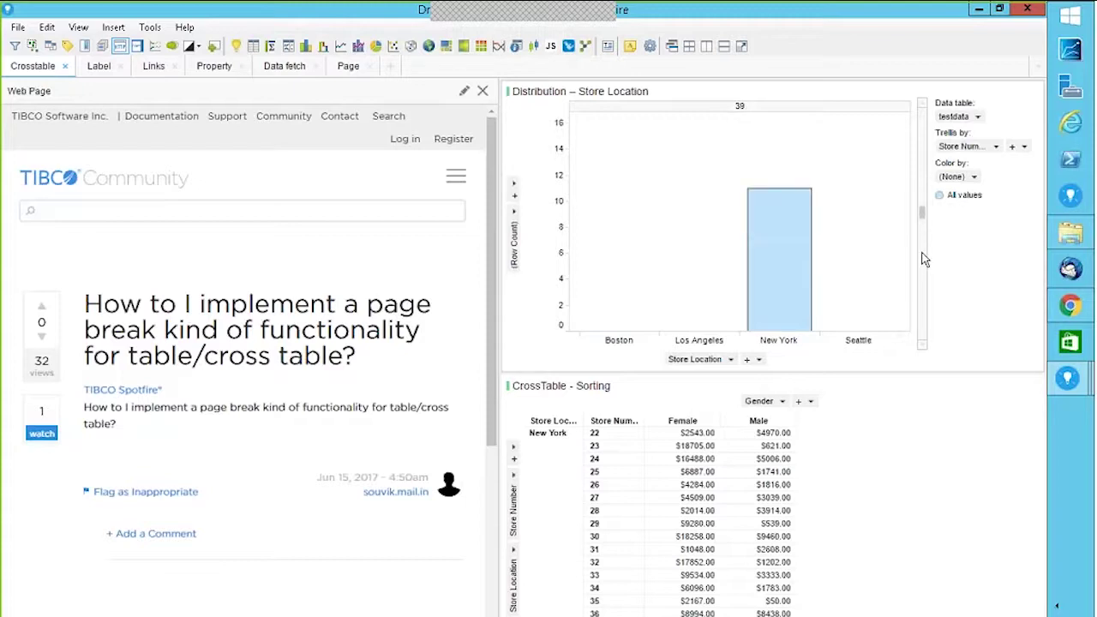
Switch the bar chart's trellis to panels split by Store Number, using a manual layout of 2 rows and 2 columns
click(999, 93)
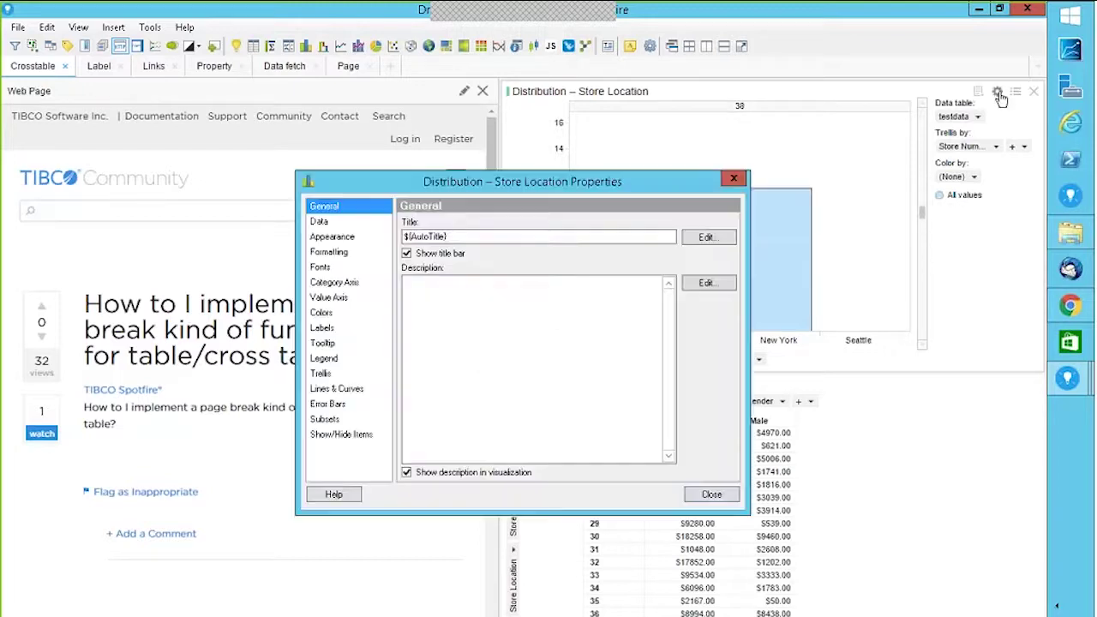
click(321, 373)
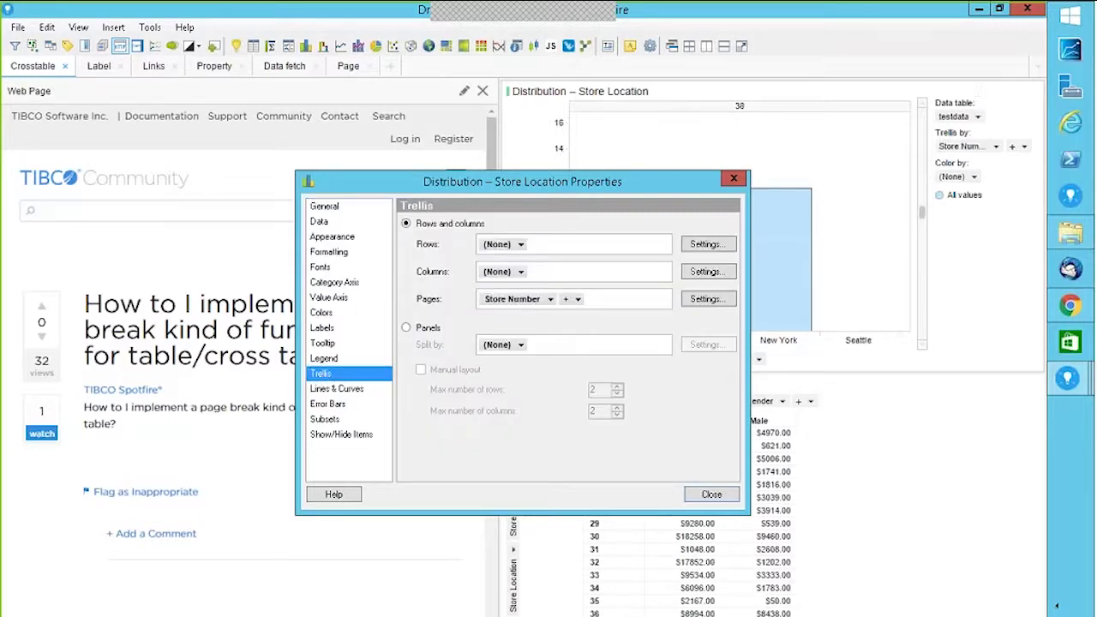
click(406, 328)
click(520, 345)
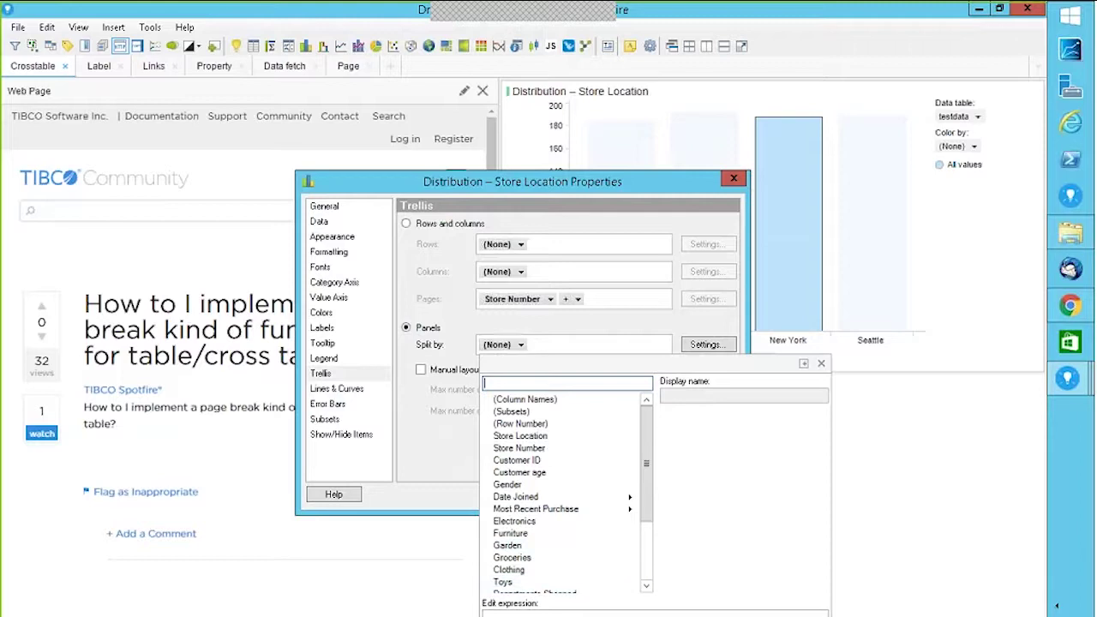
click(519, 447)
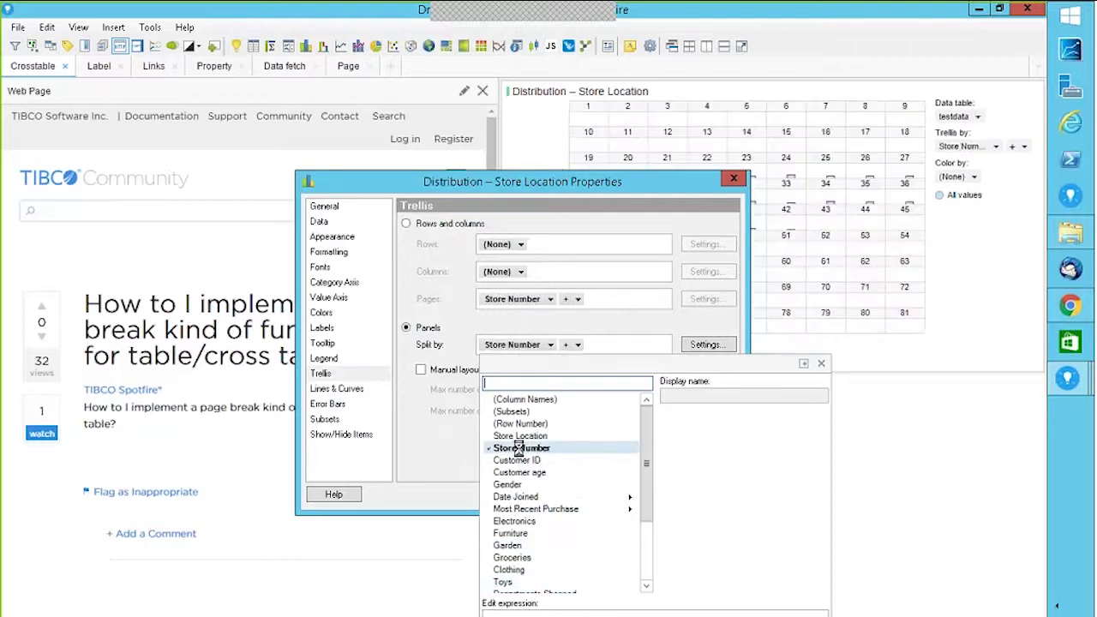
click(421, 370)
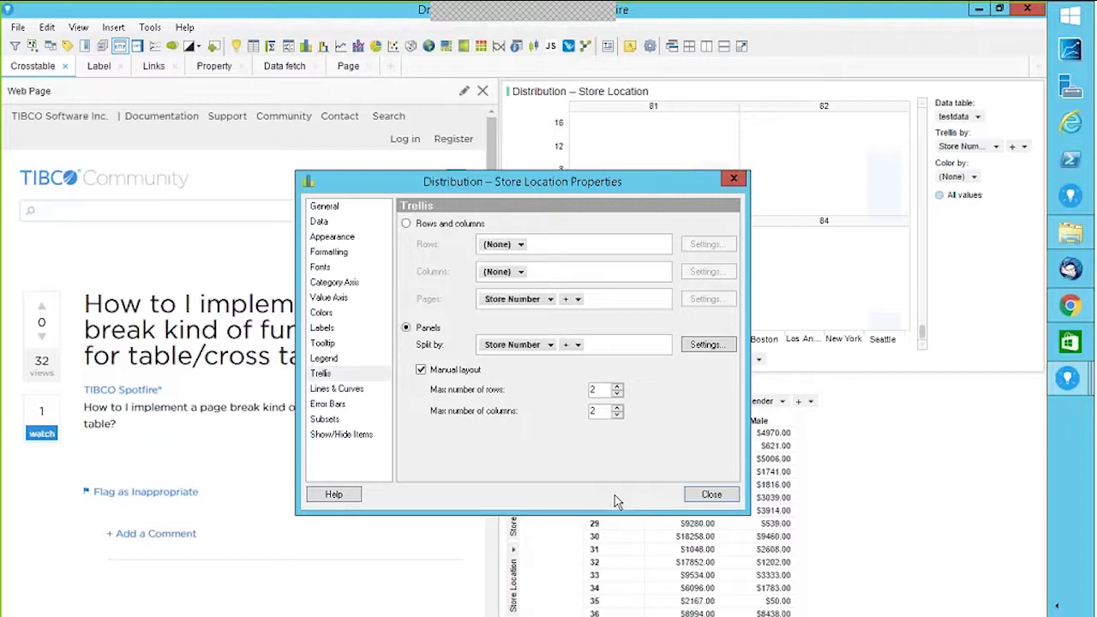
click(735, 179)
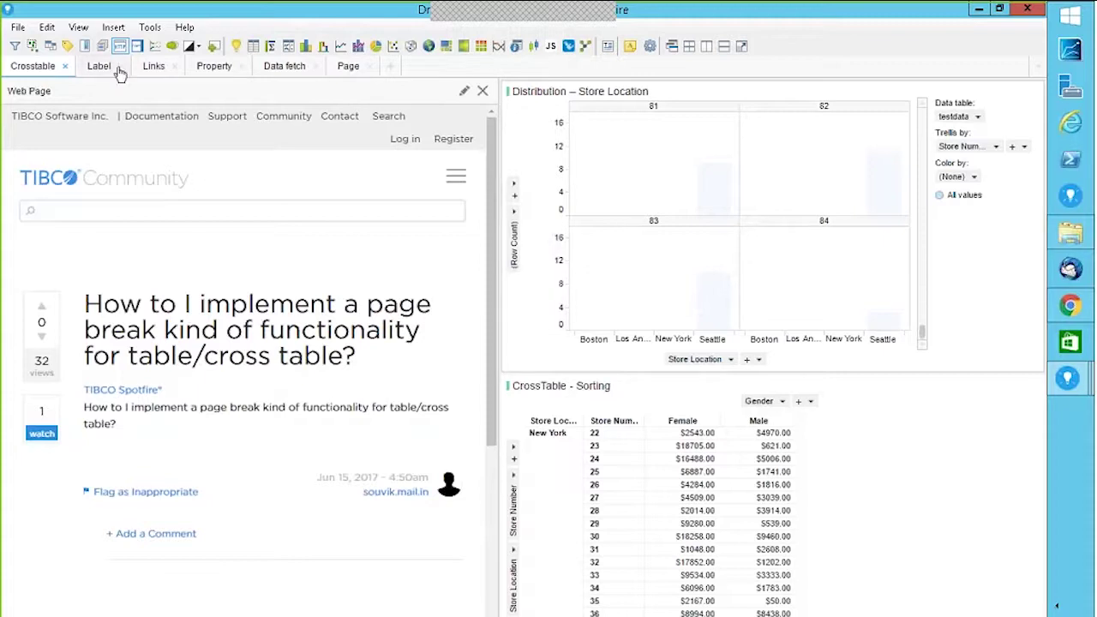
Read the question on the Links page about opening a specific page from a table value, and view the Data fetch page
click(156, 69)
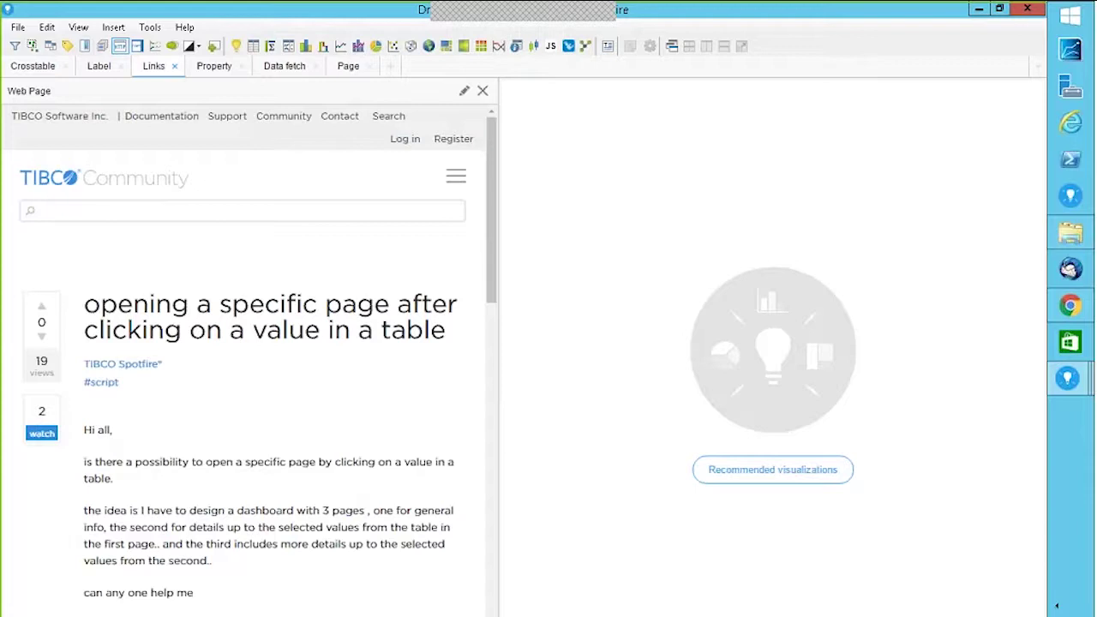
scroll(494, 304, down, 3)
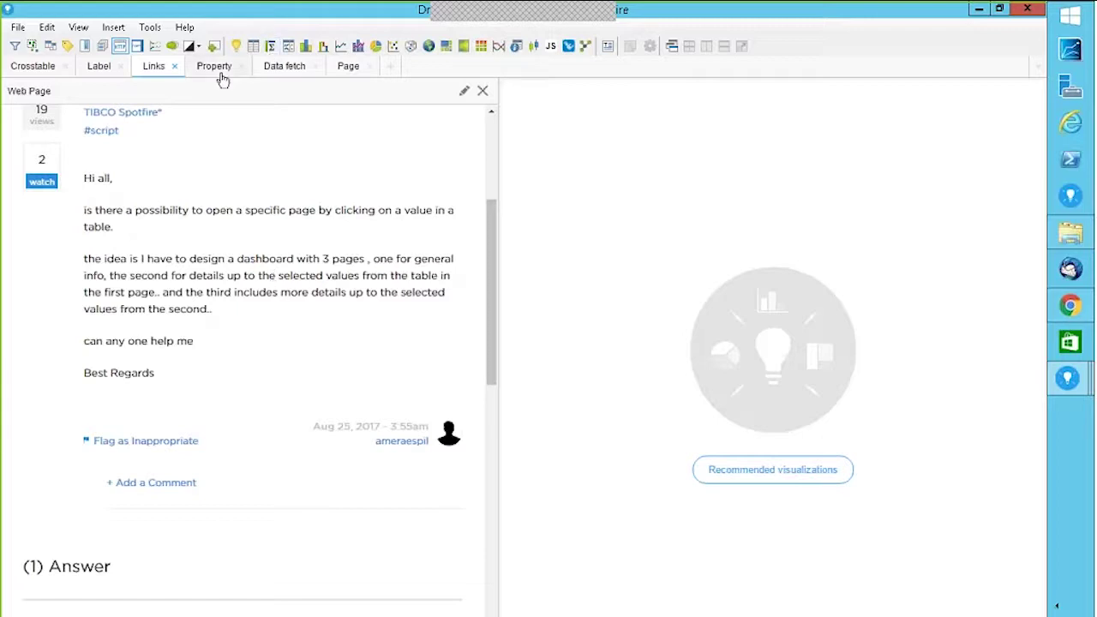
click(299, 74)
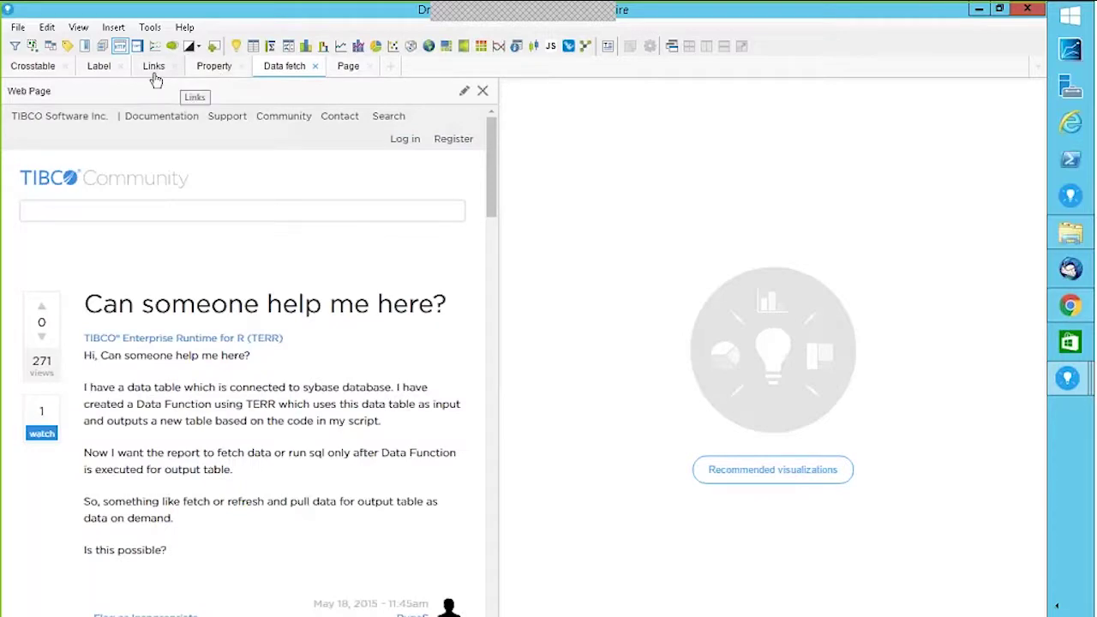
Move the details cross table from the Crosstable page to the page named Page, and return to the Crosstable page
click(32, 66)
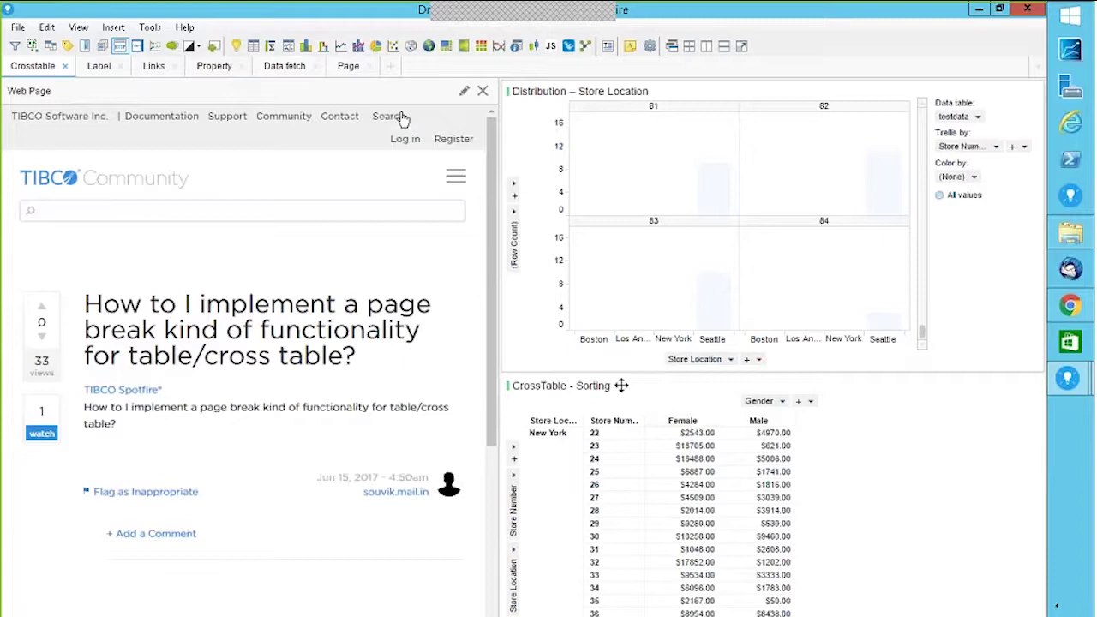
drag(621, 385, 383, 221)
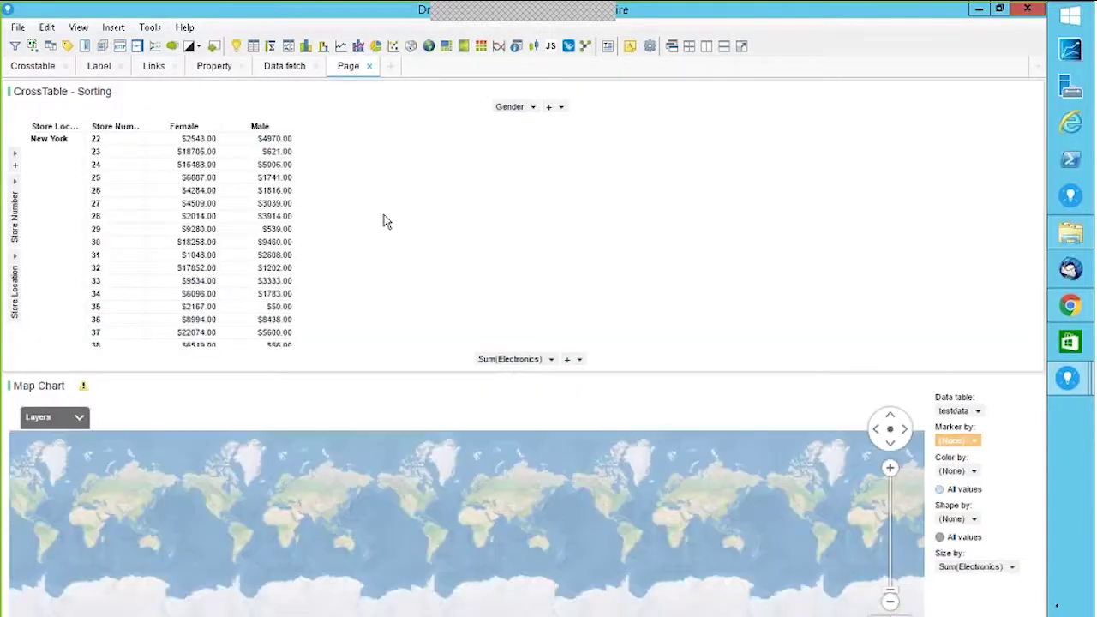
click(31, 68)
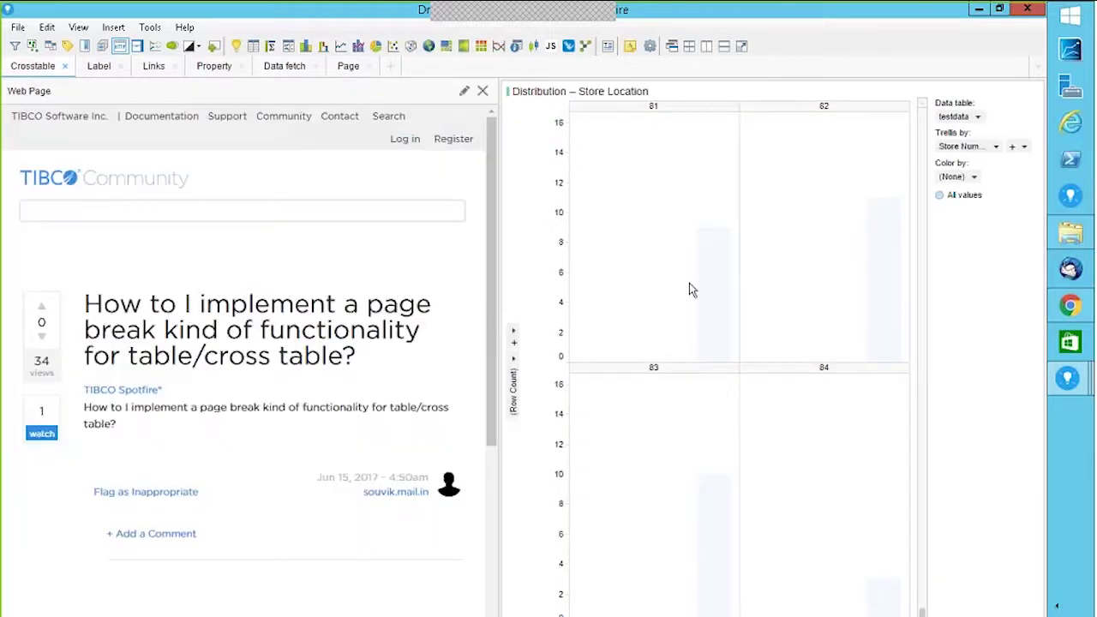
Set the bar chart's trellis back to rows and columns and remove Store Number from its pages
mouse_move(973, 89)
click(998, 92)
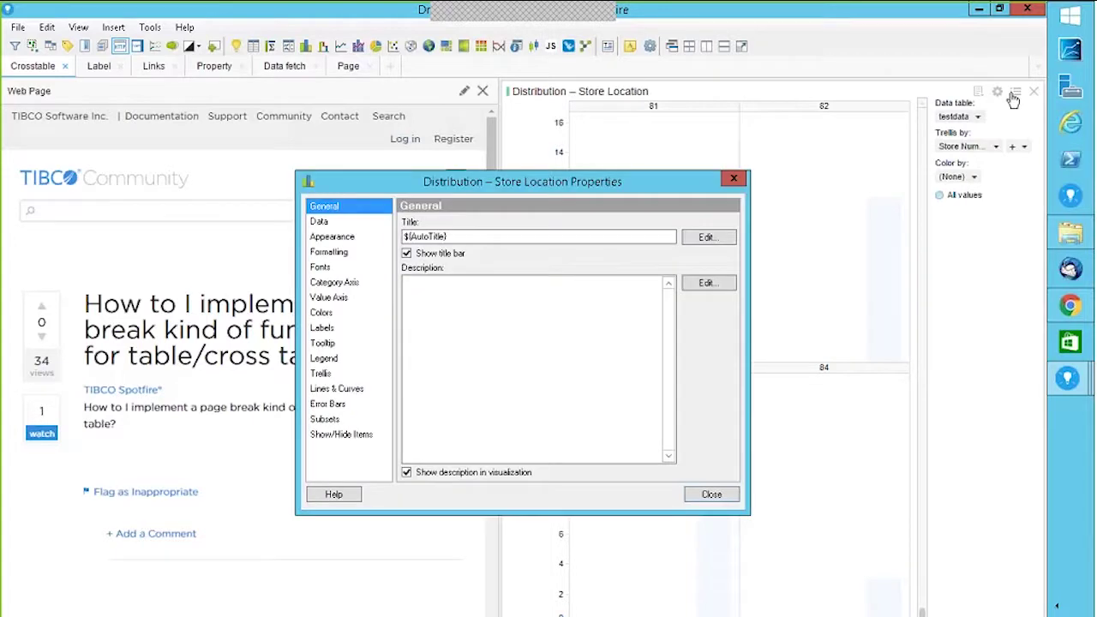
click(330, 378)
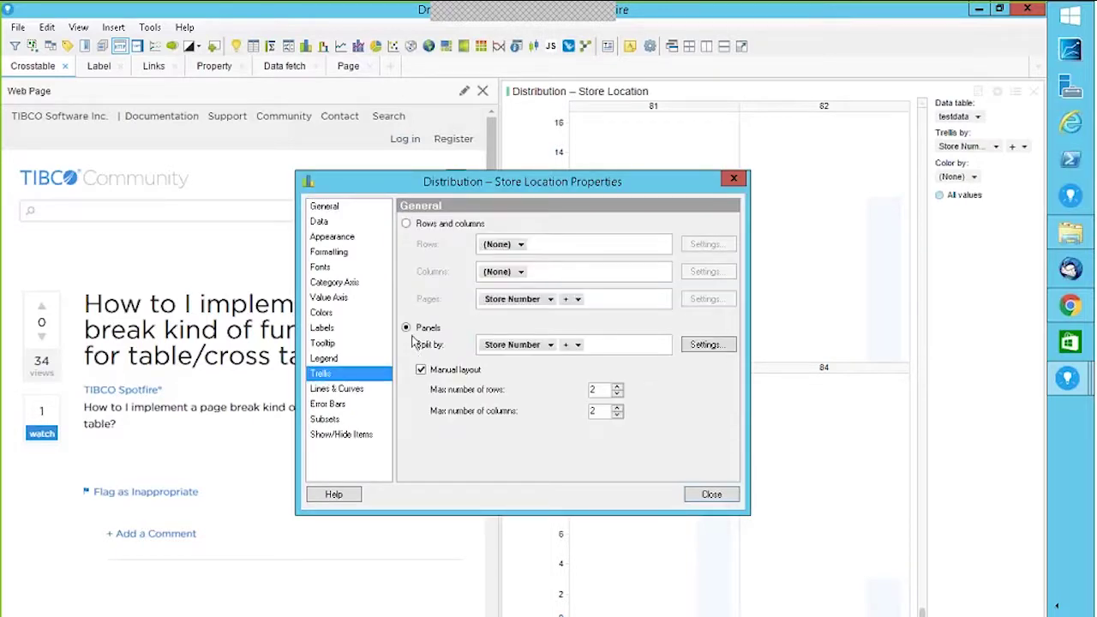
click(407, 224)
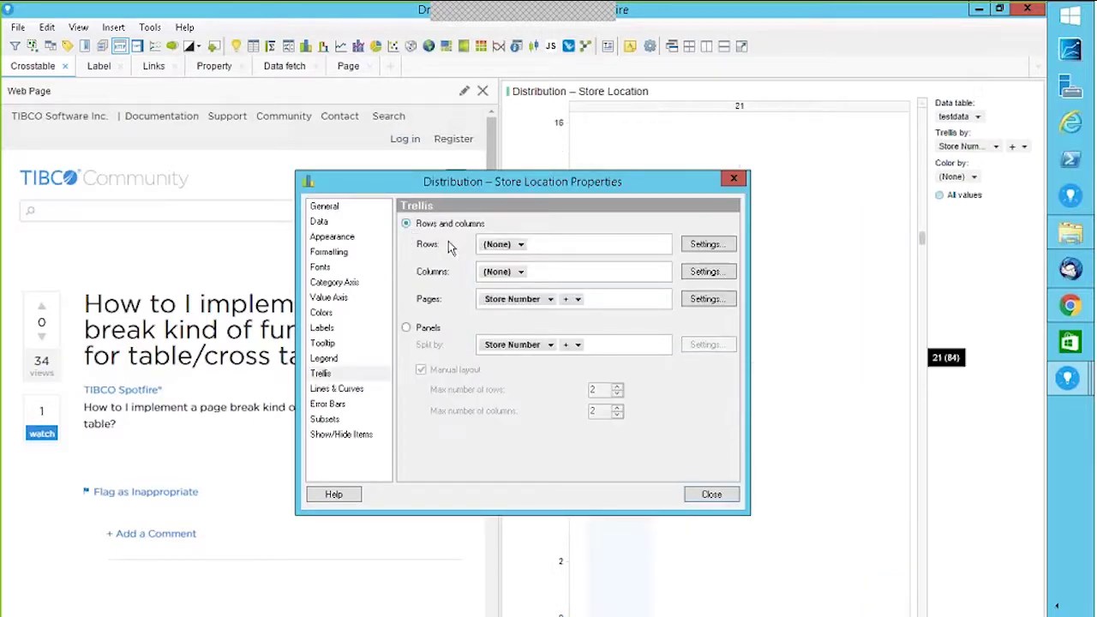
click(550, 299)
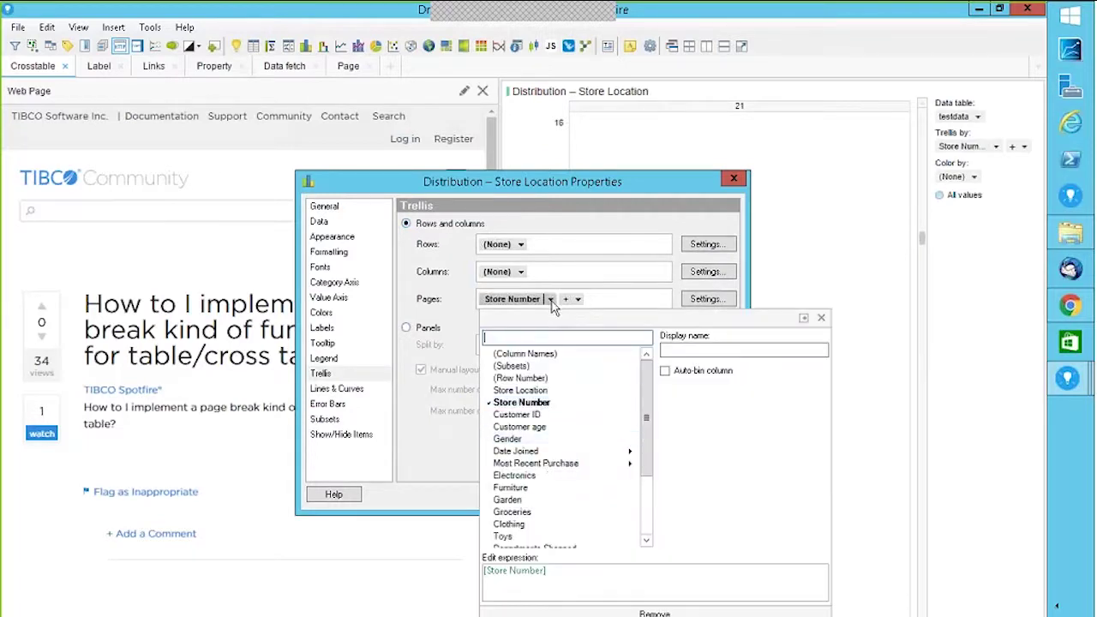
scroll(647, 502, down, 3)
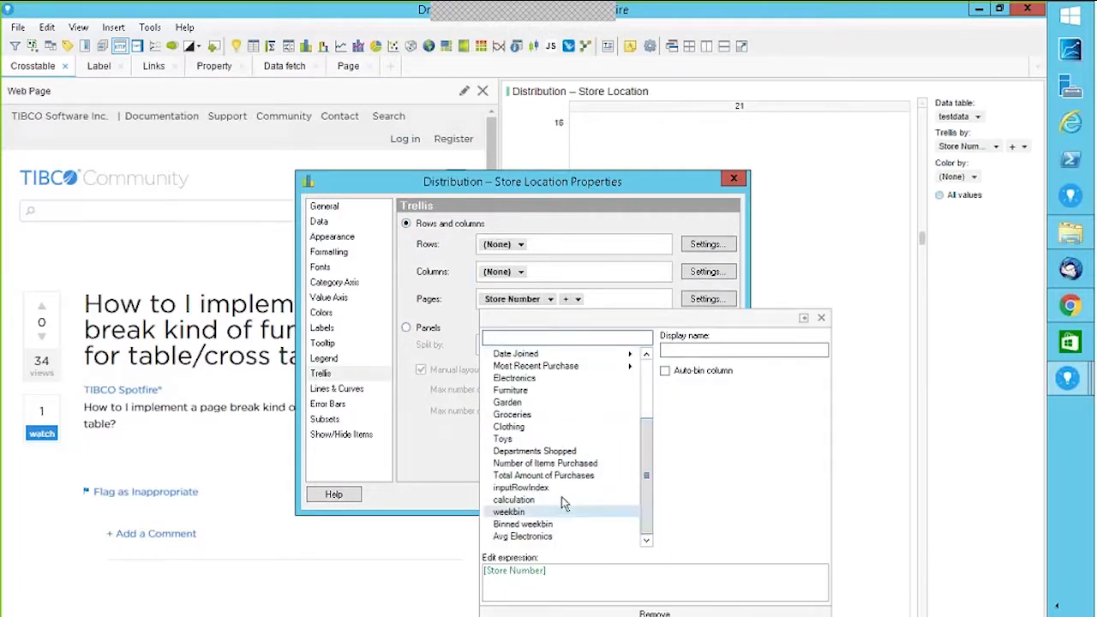
click(657, 614)
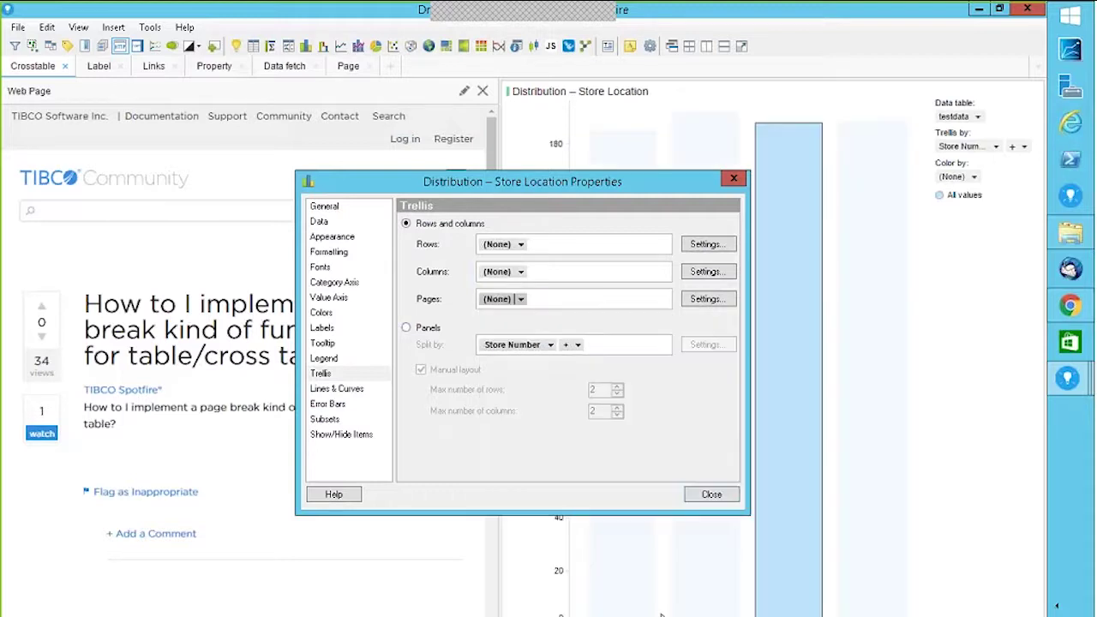
key(Escape)
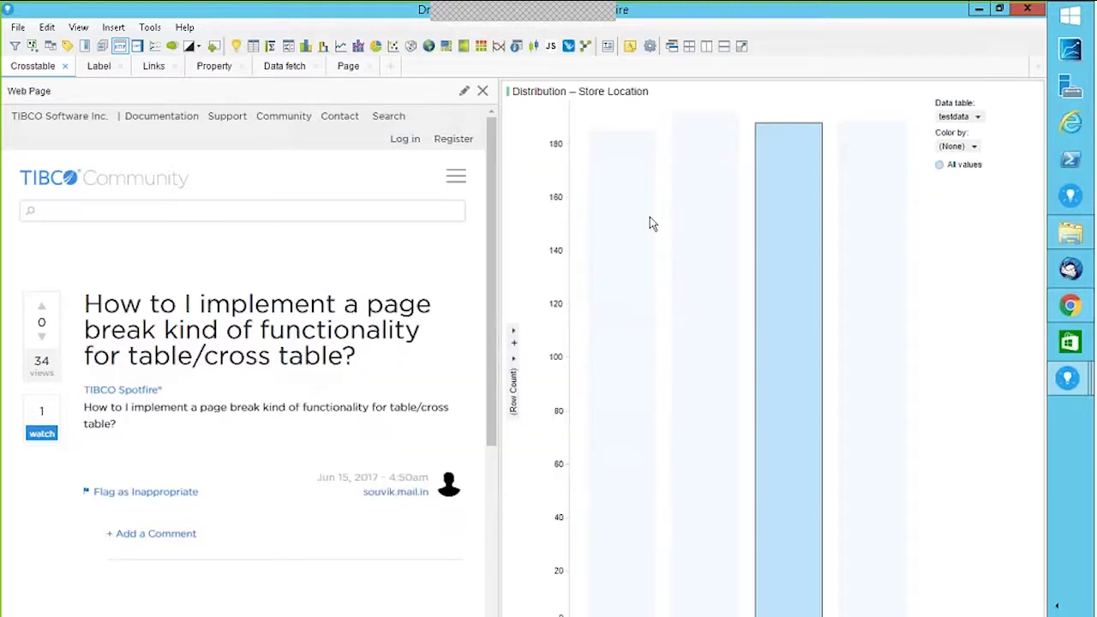
Mark the Boston bar in the Store Location chart and view its details cross table on the page named Page
click(623, 163)
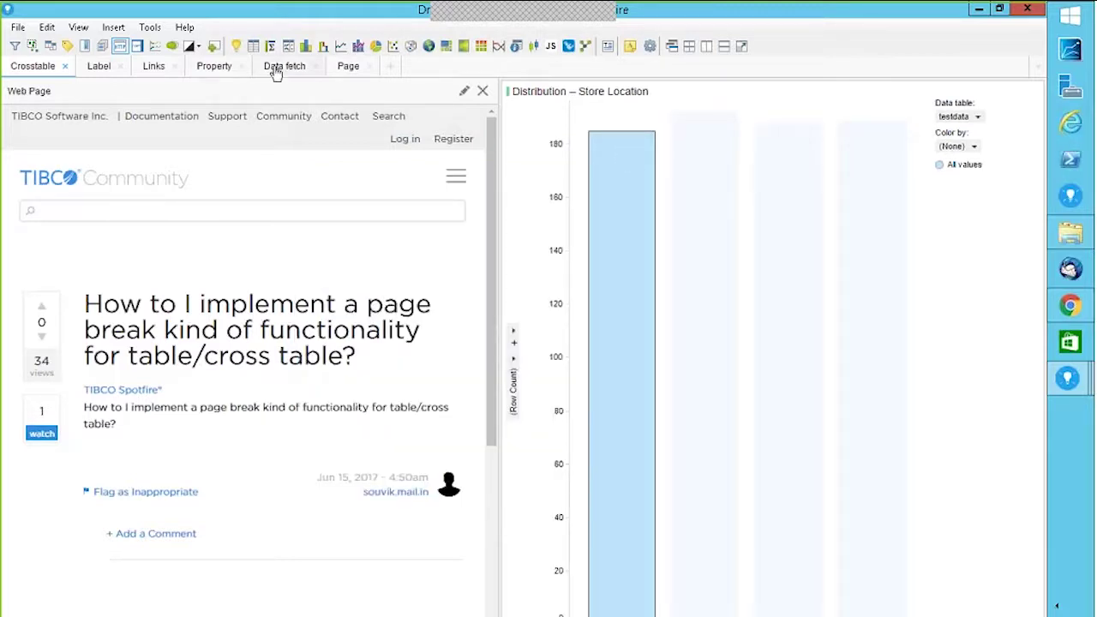
click(346, 74)
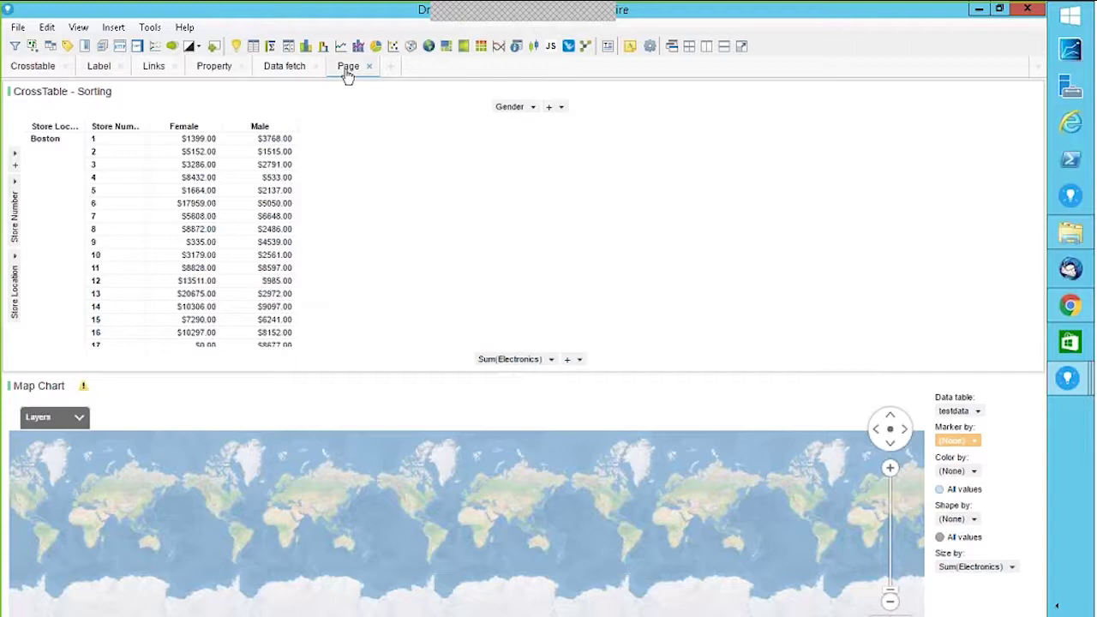
Return to the Crosstable page and insert a text area above the Store Location bar chart
click(35, 69)
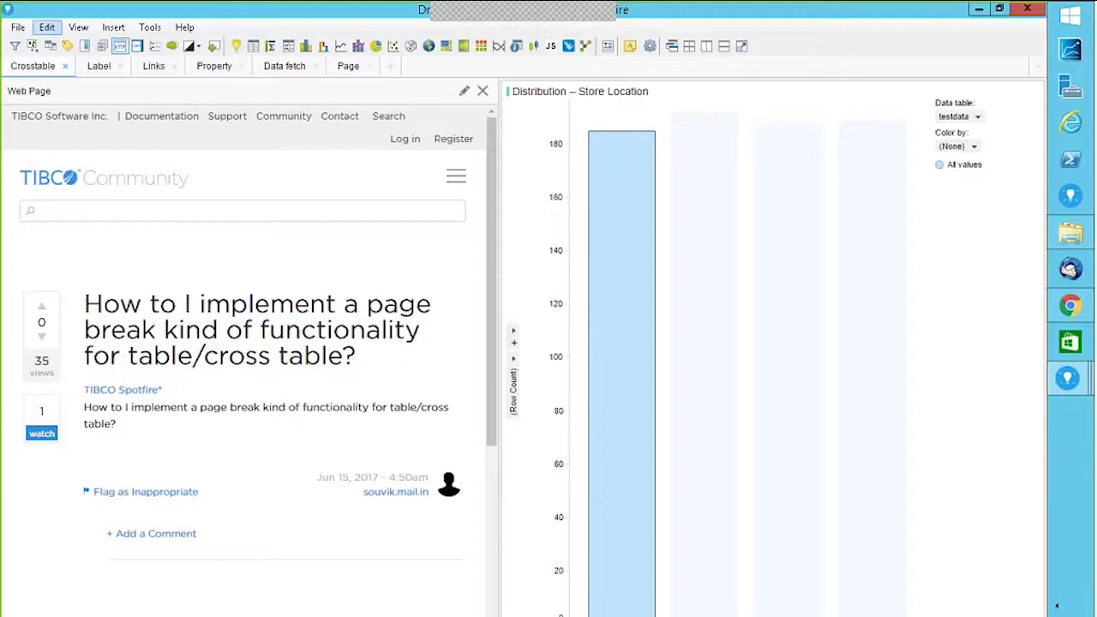
click(119, 28)
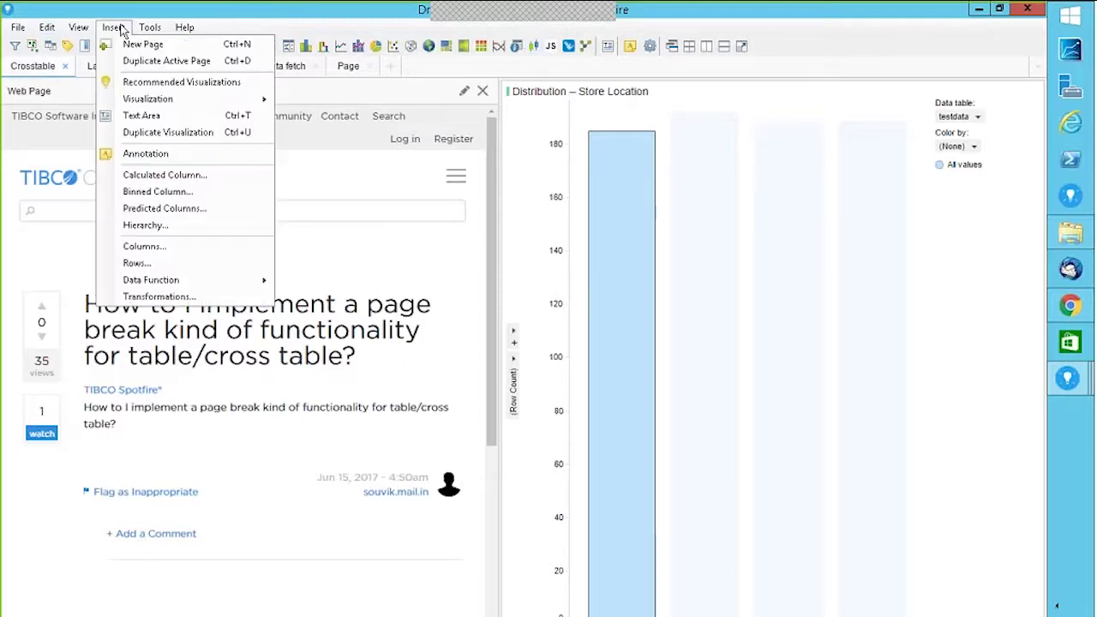
click(152, 115)
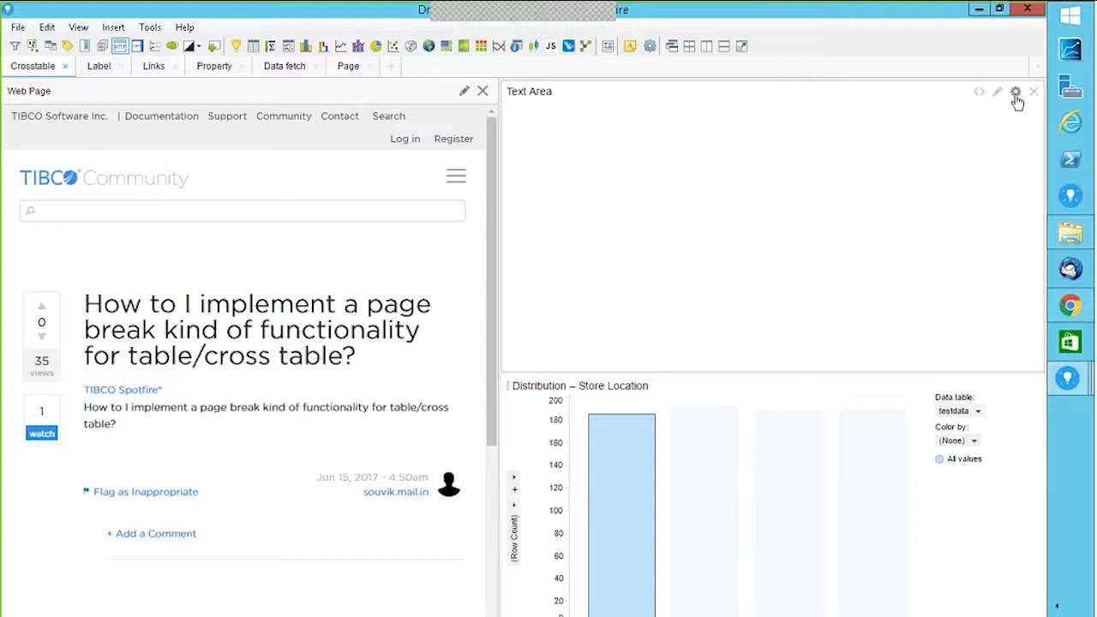
Examine the pages and visualizations offered as actions for a new action control in the text area, without adding one
click(1016, 94)
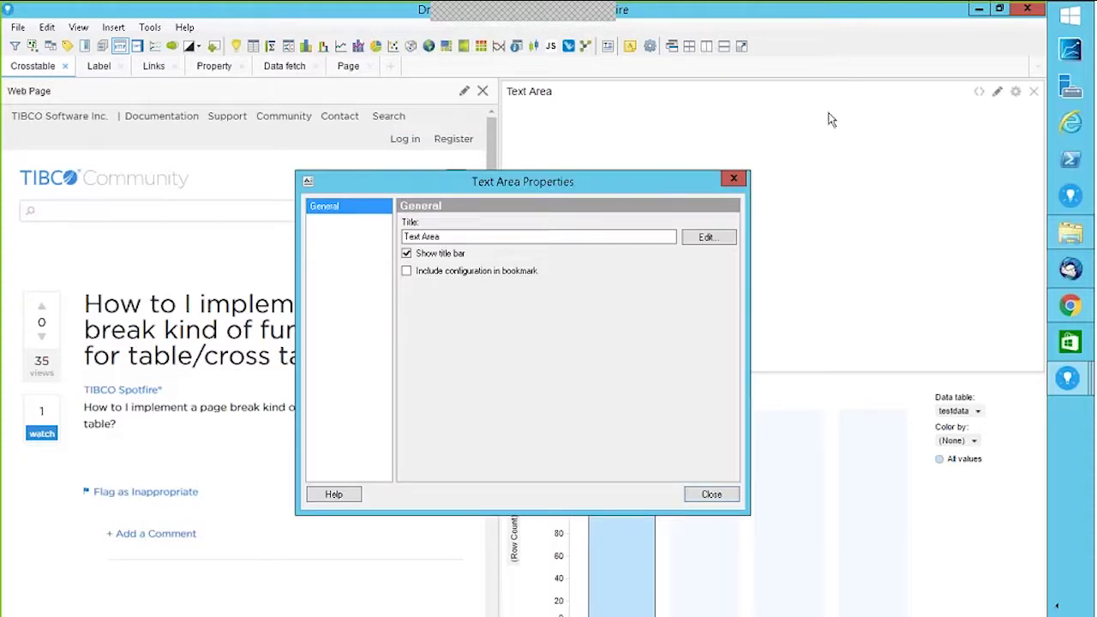
click(734, 180)
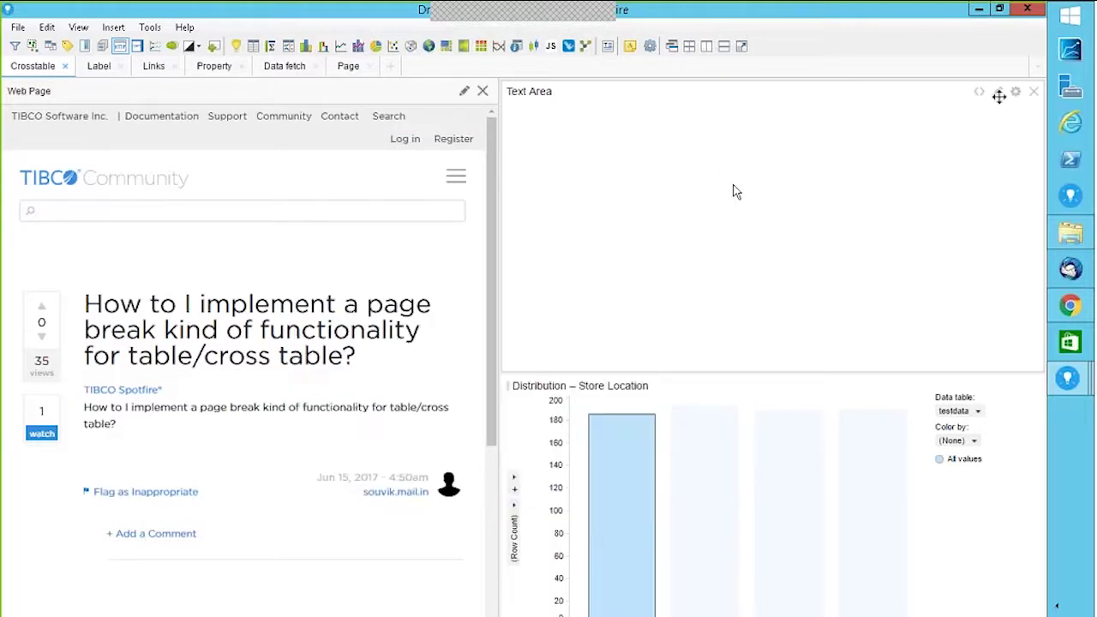
click(979, 91)
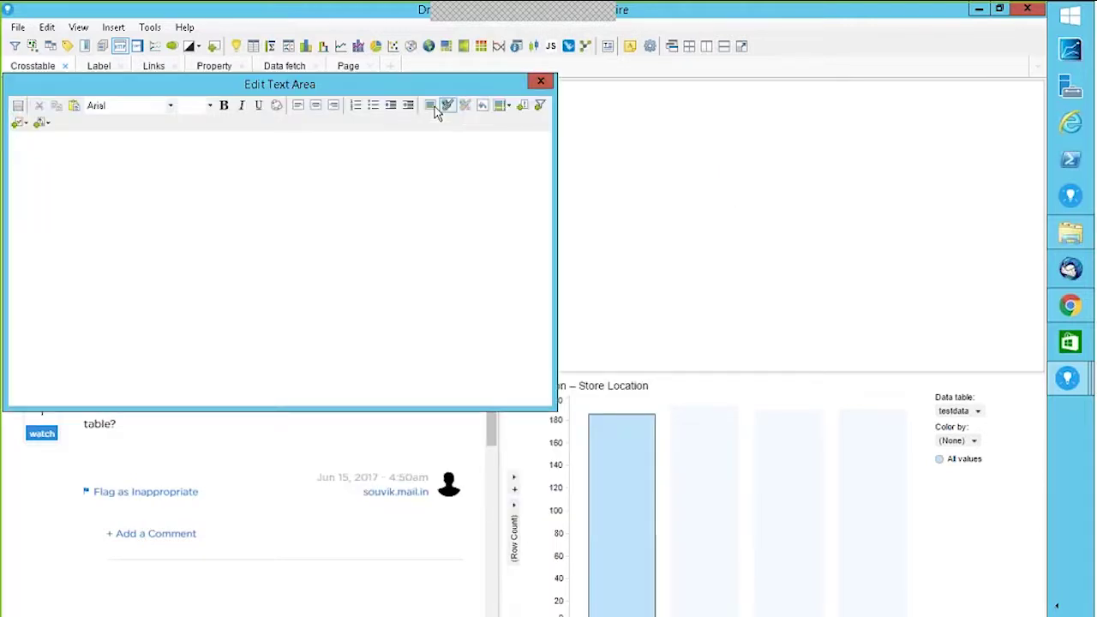
click(523, 106)
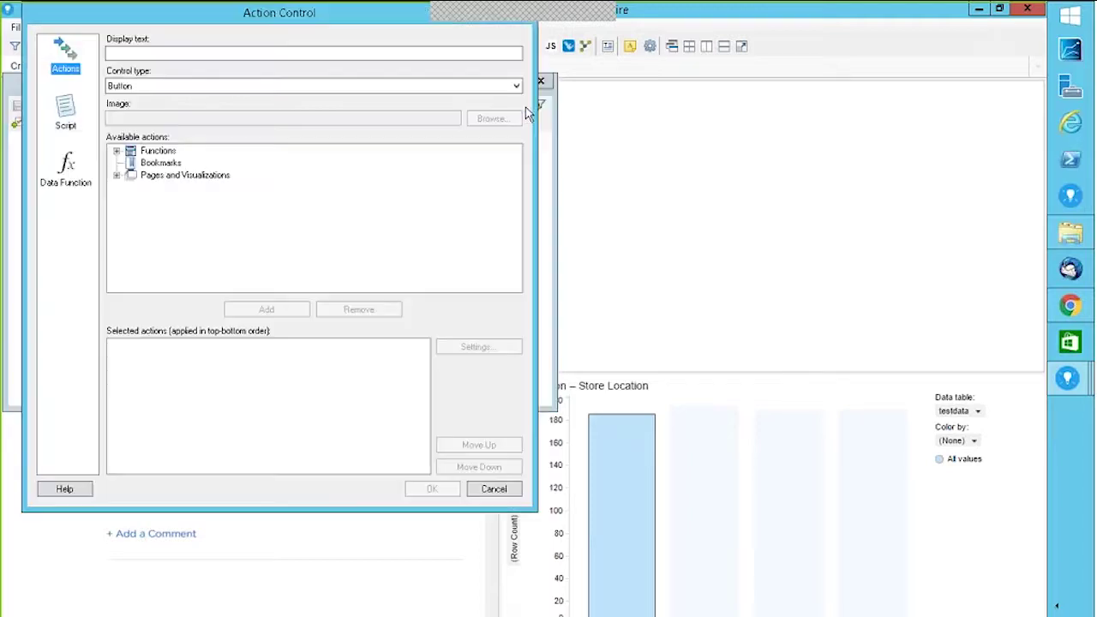
click(117, 175)
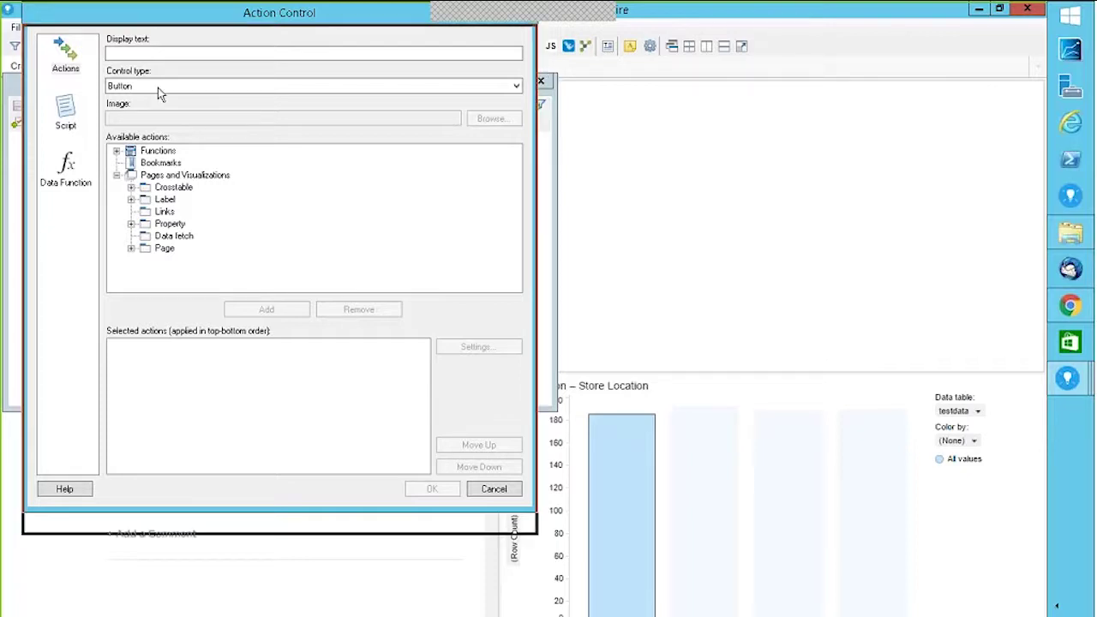
click(546, 145)
click(541, 81)
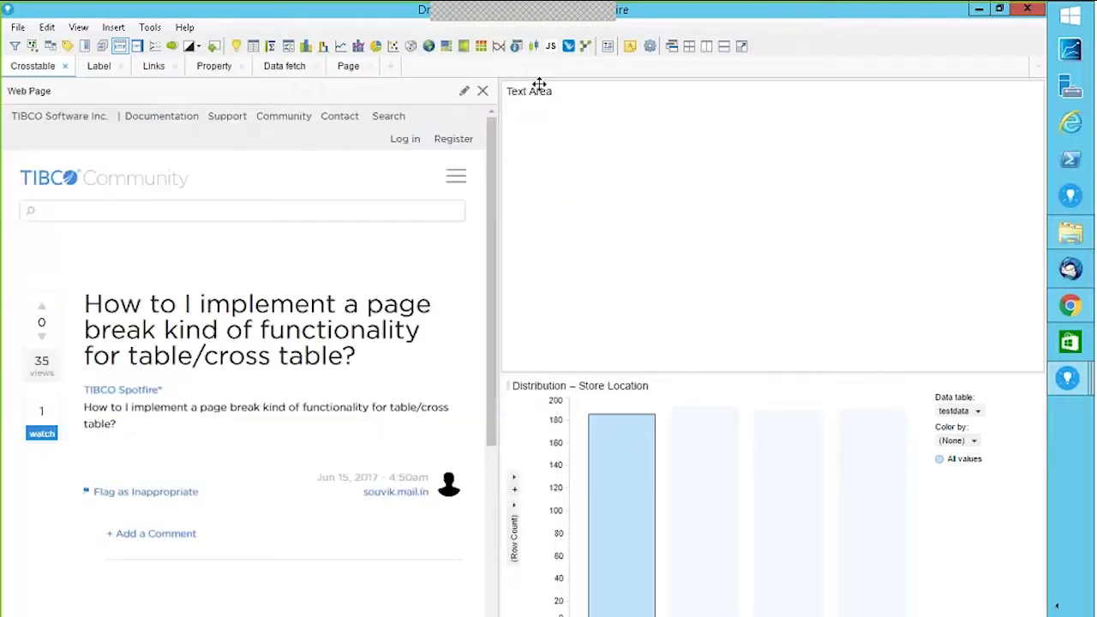
Mark the Los Angeles bar in addition to Boston and view the details cross table on the page named Page
mouse_move(819, 479)
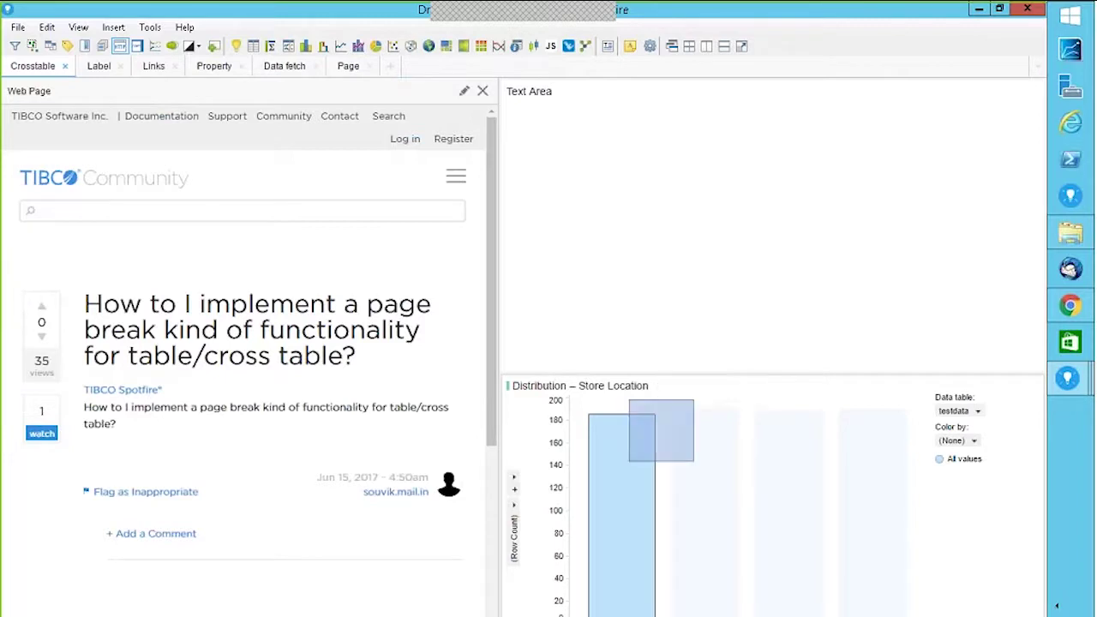
ctrl+click(735, 506)
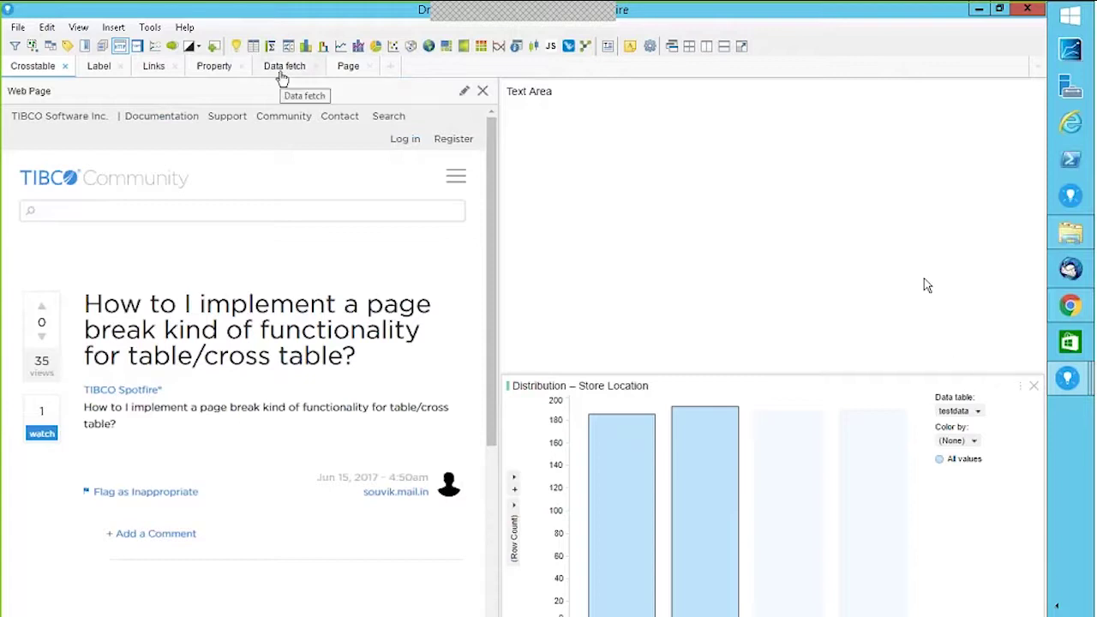
click(348, 69)
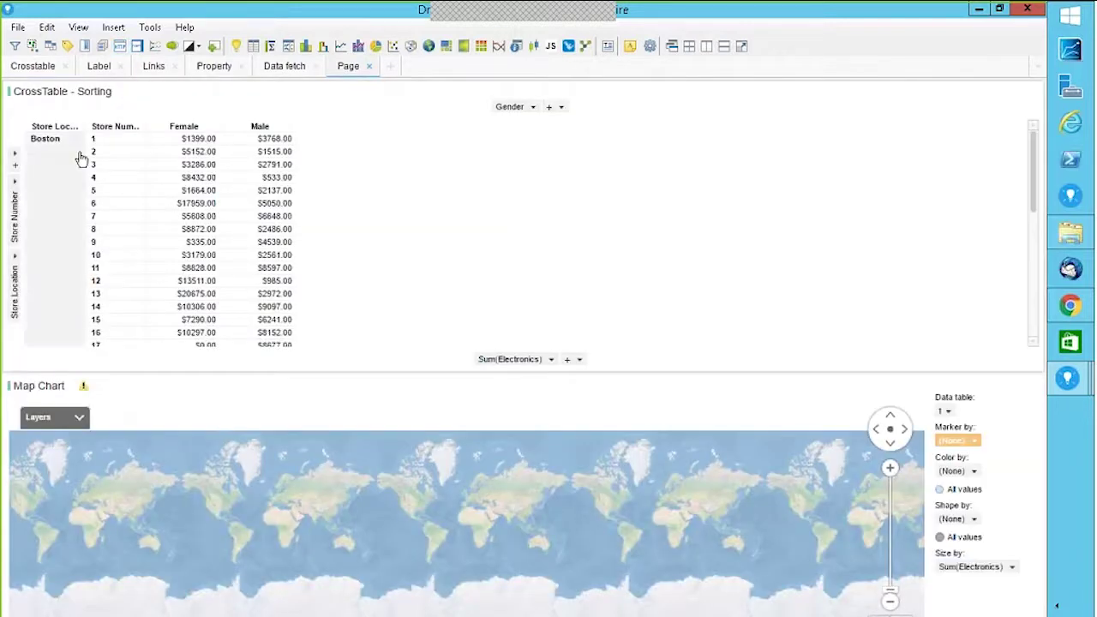
drag(1034, 270, 1022, 152)
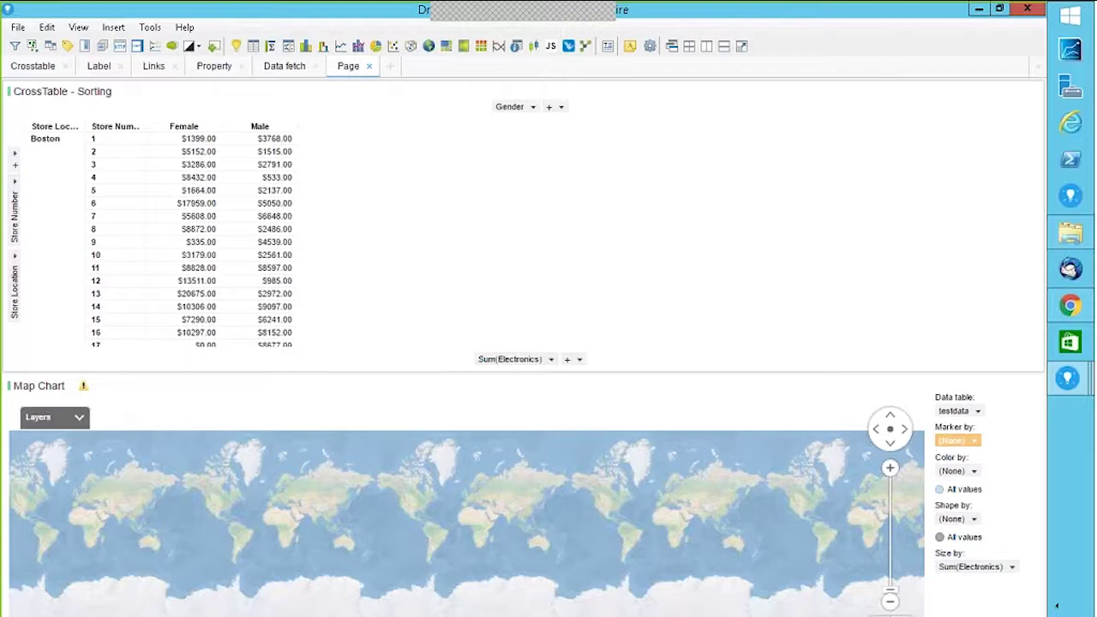
On the Crosstable page, replace the Store Location bar chart with a new graphical table
click(23, 72)
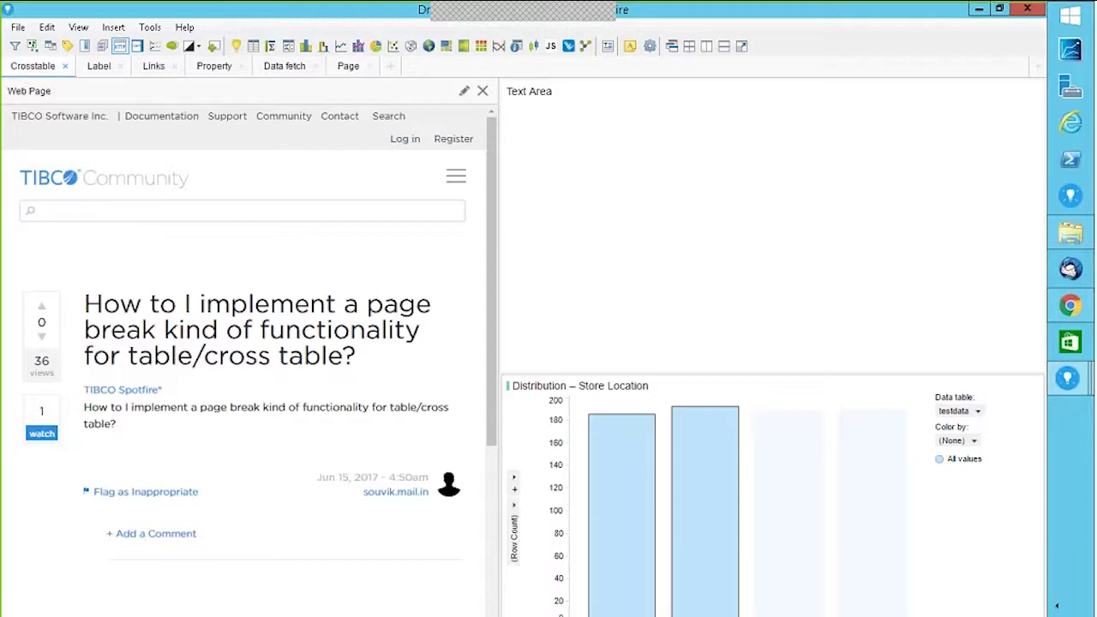
click(1033, 387)
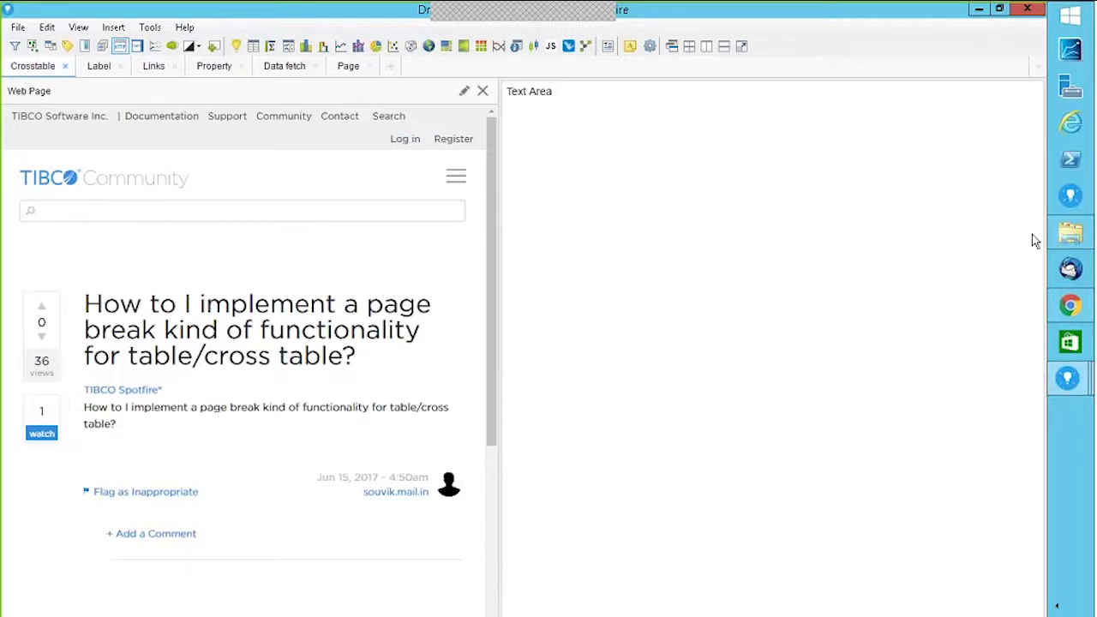
click(116, 28)
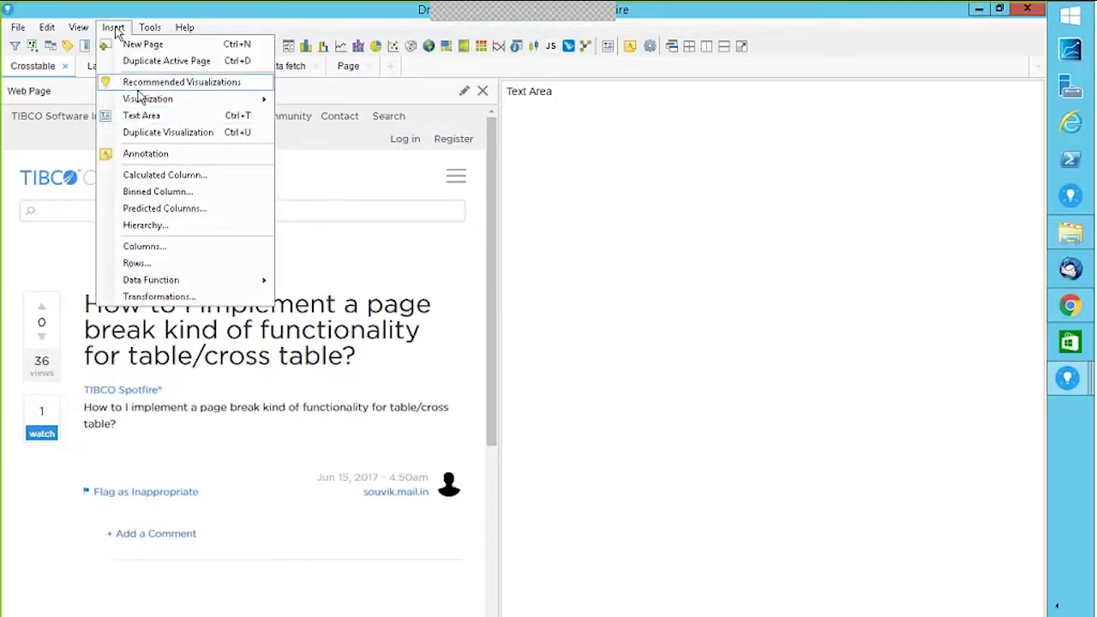
mouse_move(139, 100)
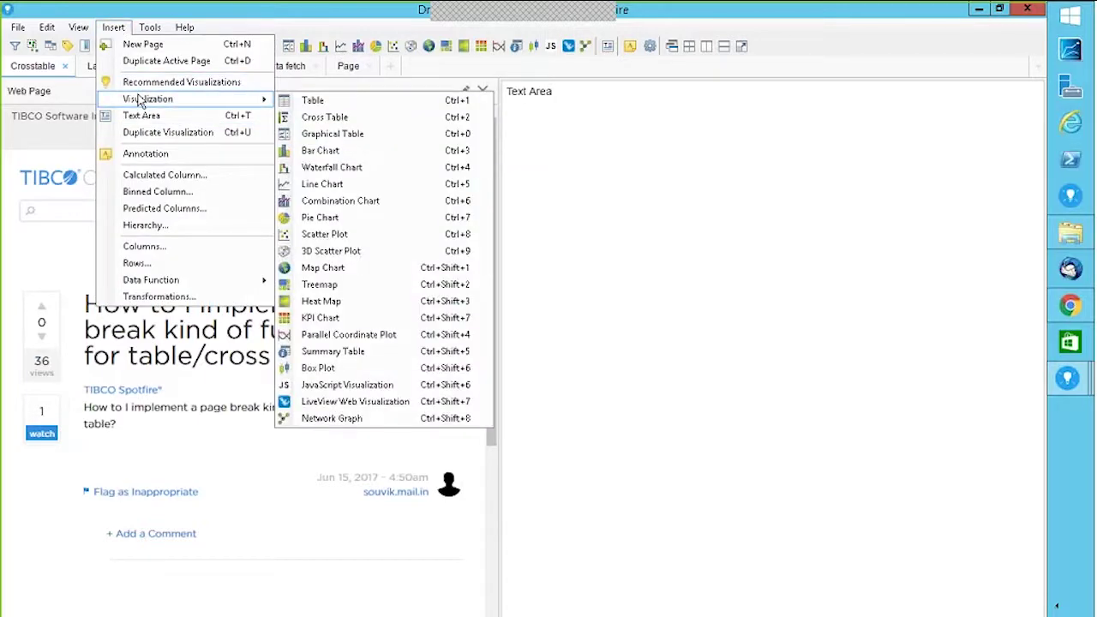
click(137, 114)
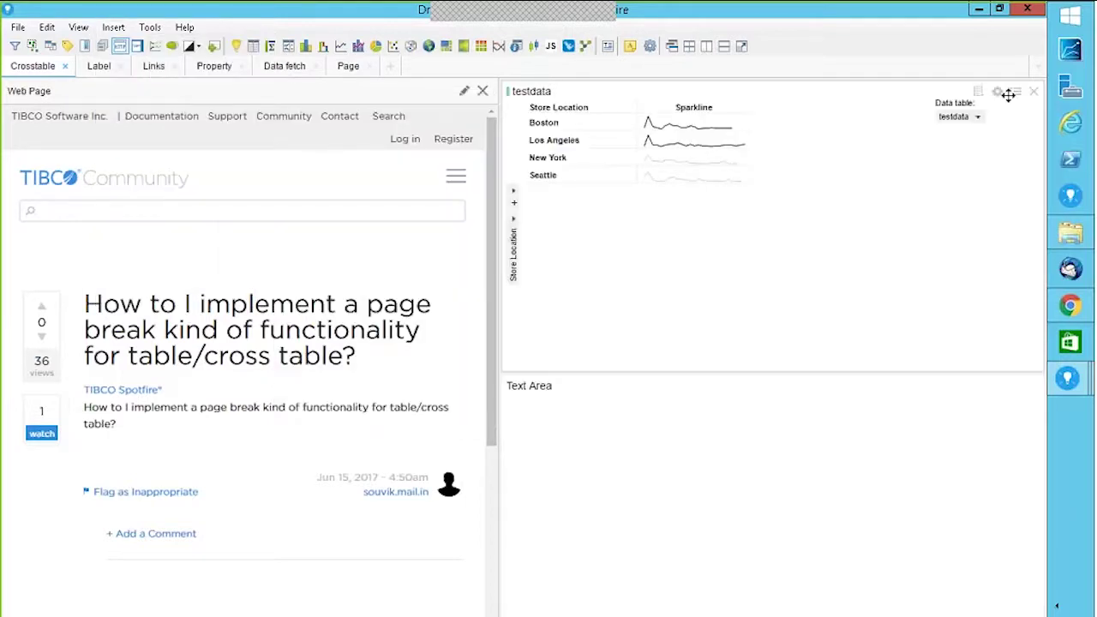
Remove the Sparkline column from the graphical table's axes
click(999, 91)
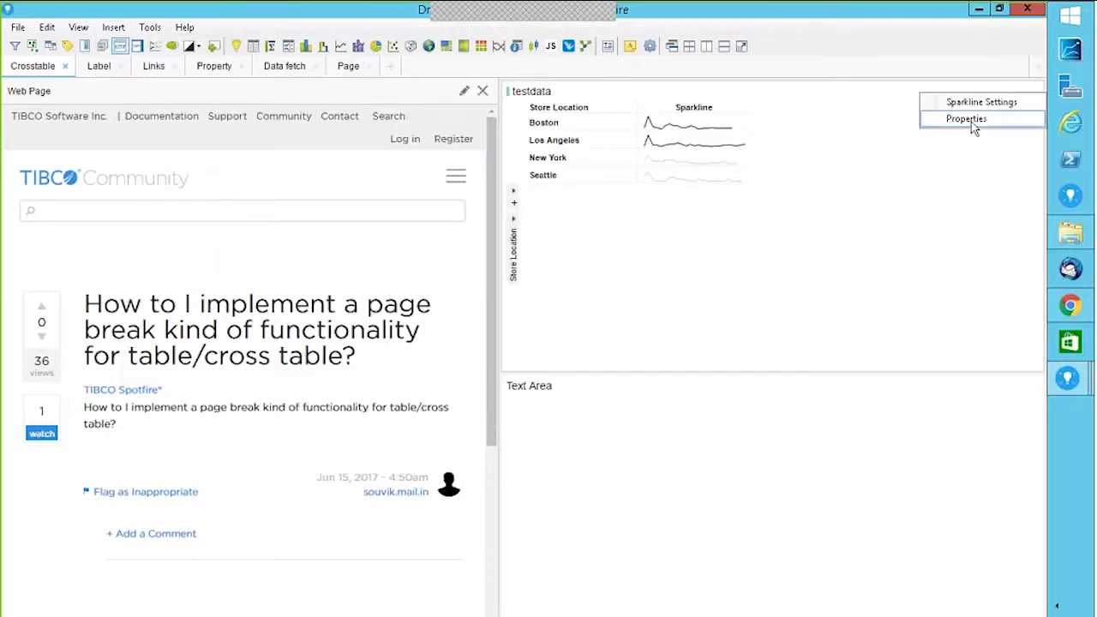
click(969, 119)
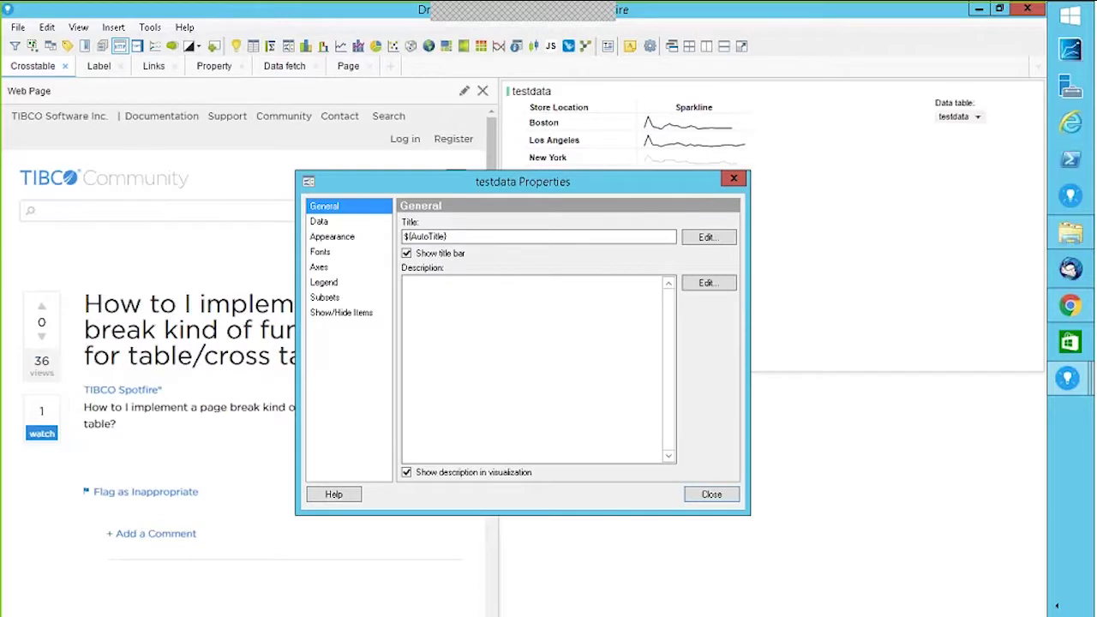
click(321, 267)
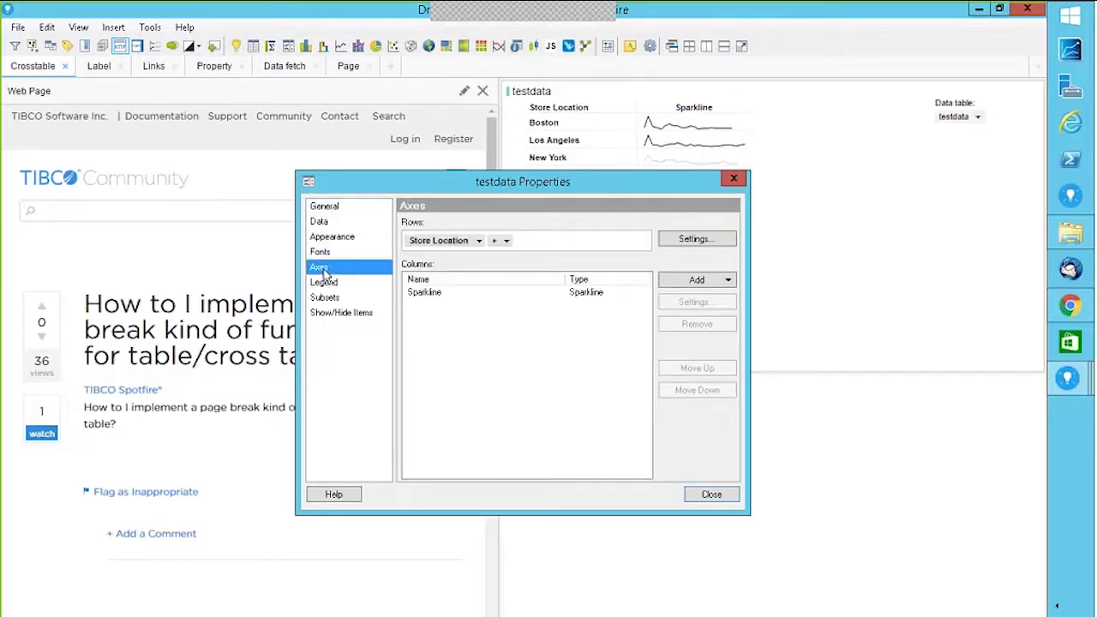
click(485, 296)
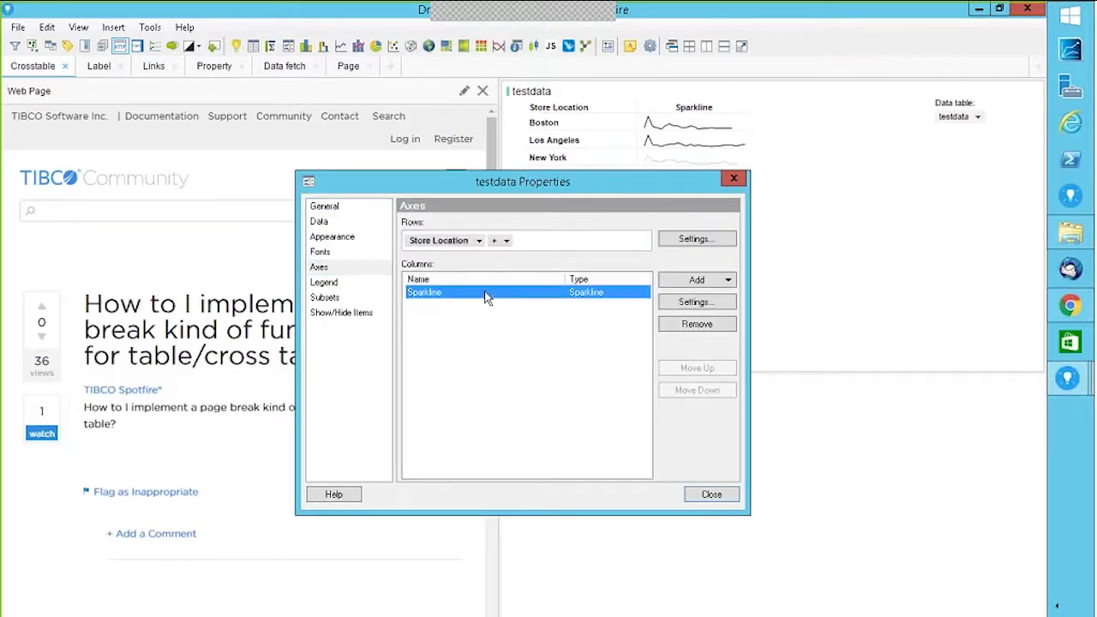
key(Delete)
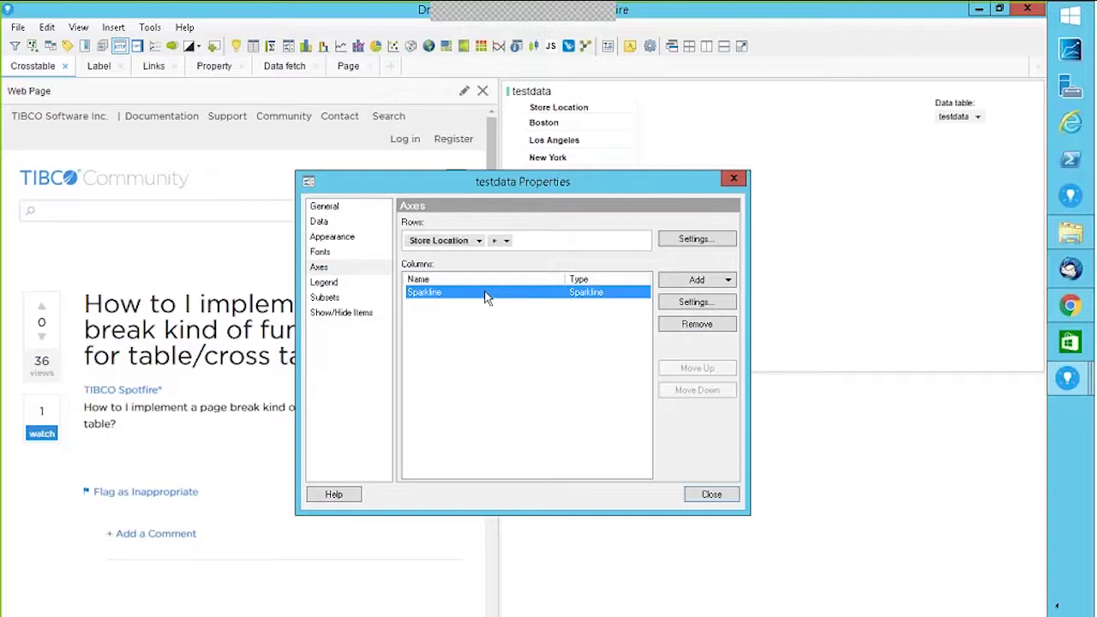
Add a calculated value column to the graphical table that uses Sum(Electronics)
click(724, 281)
click(728, 317)
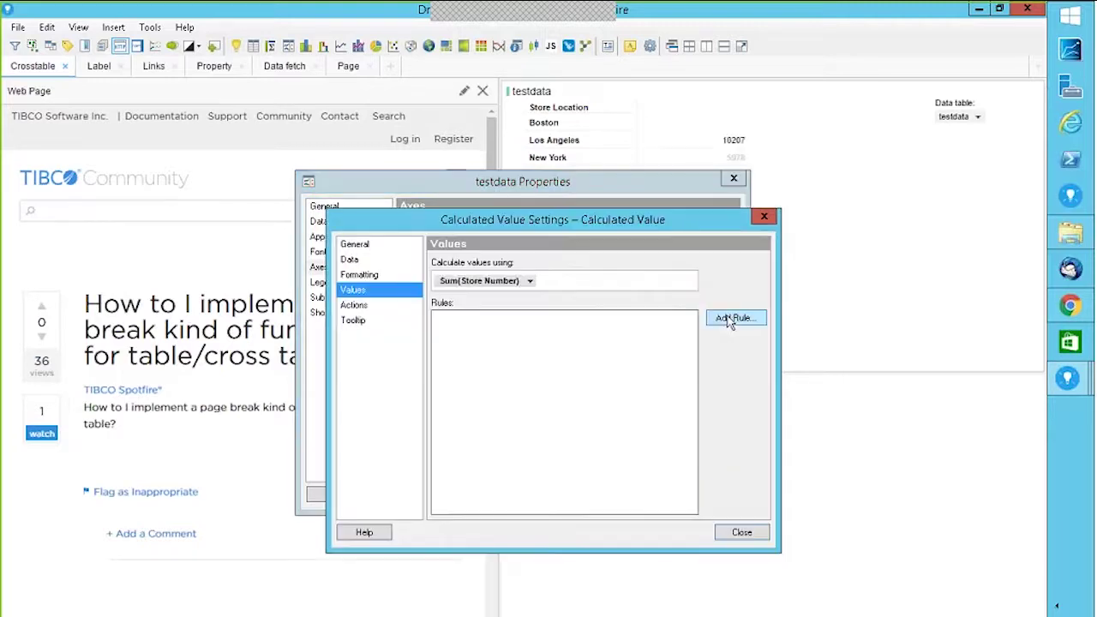
click(526, 281)
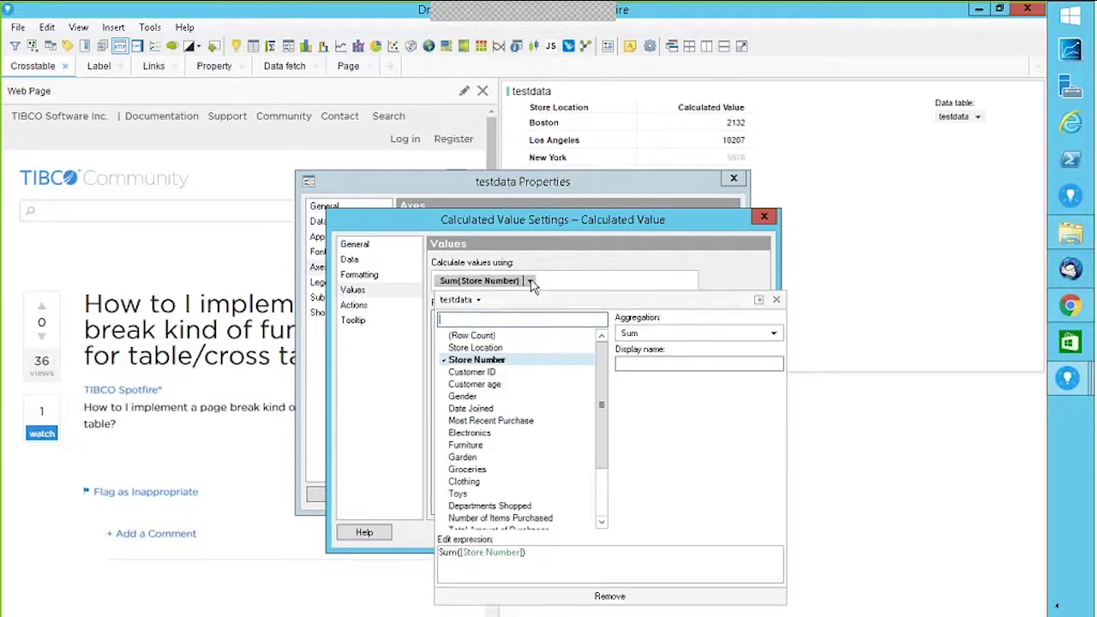
click(467, 435)
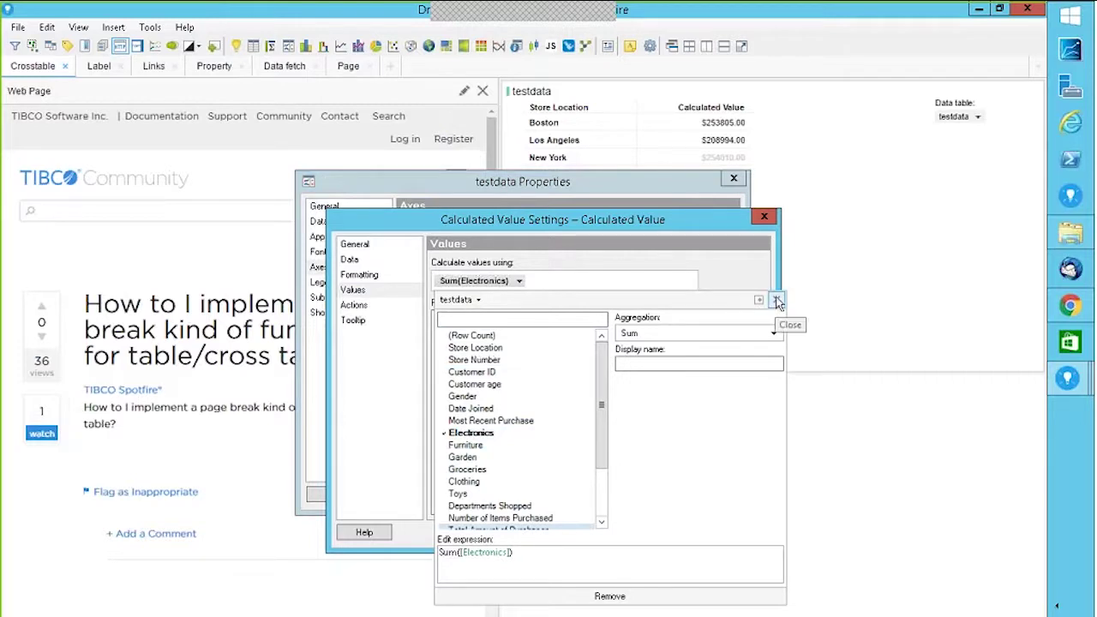
click(765, 219)
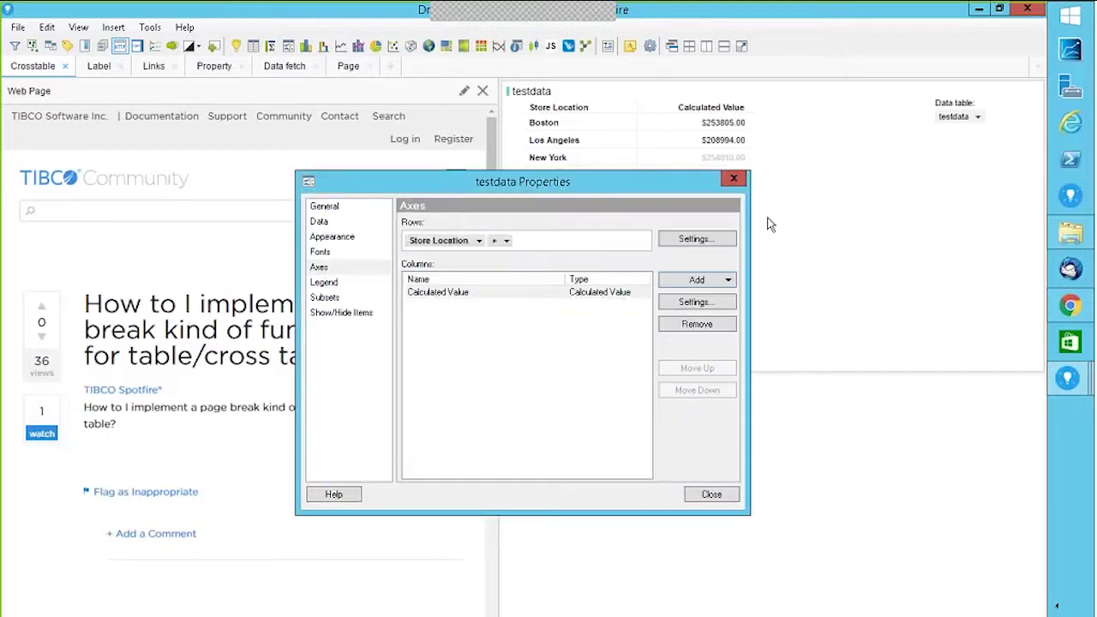
click(711, 495)
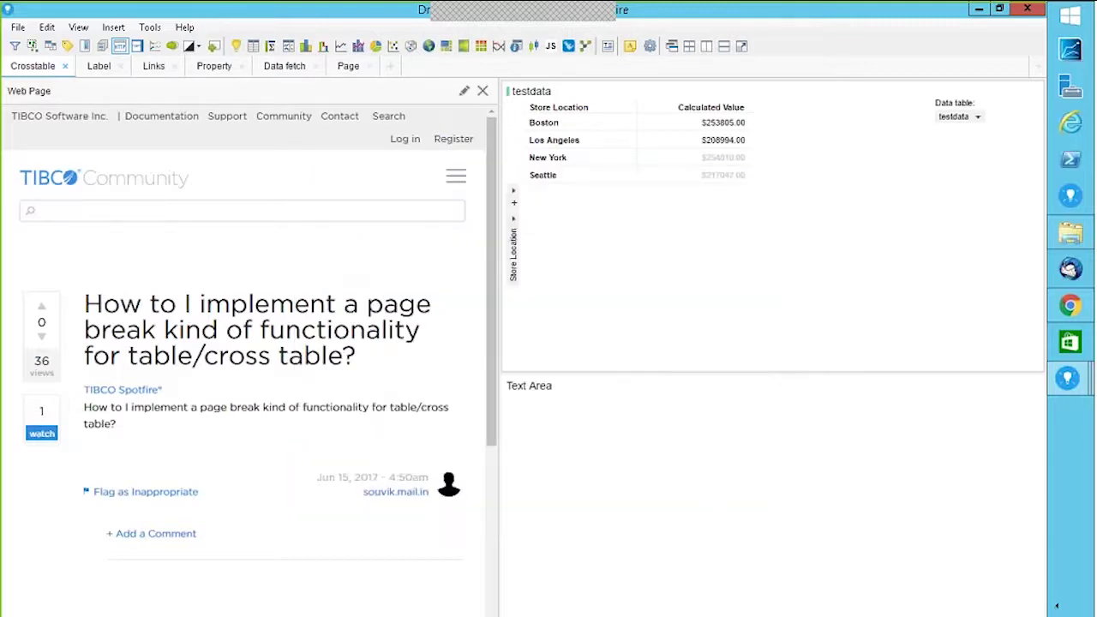
Try marking individual store locations in the graphical table, ending with only the Boston value marked
click(707, 125)
click(710, 144)
click(711, 125)
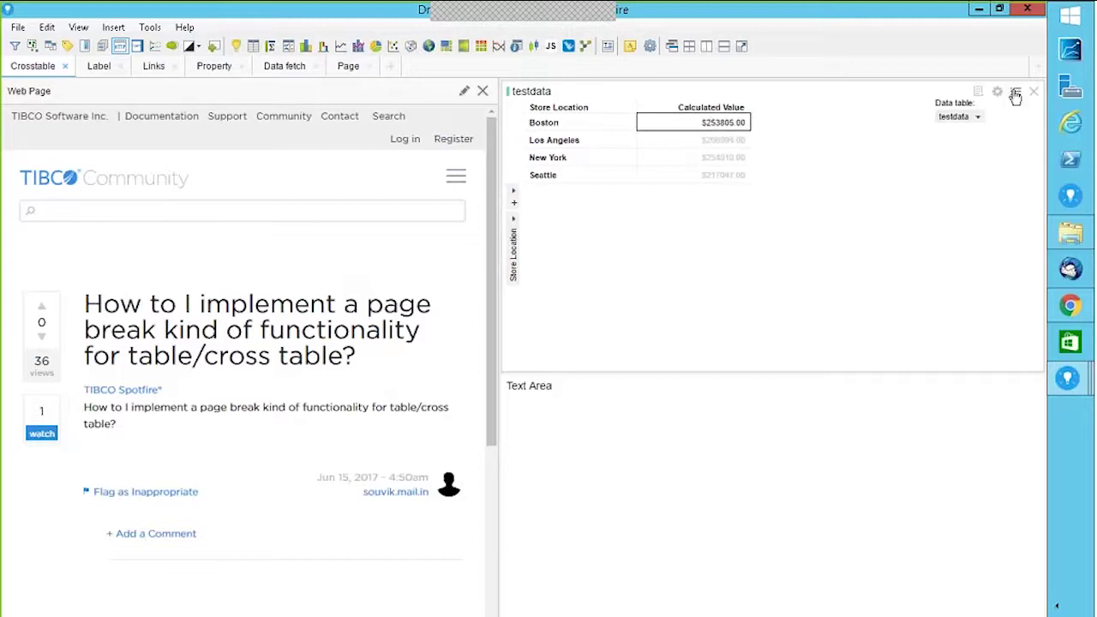
Enable performing an action on click for the graphical table's Calculated Value column
click(1015, 94)
click(938, 121)
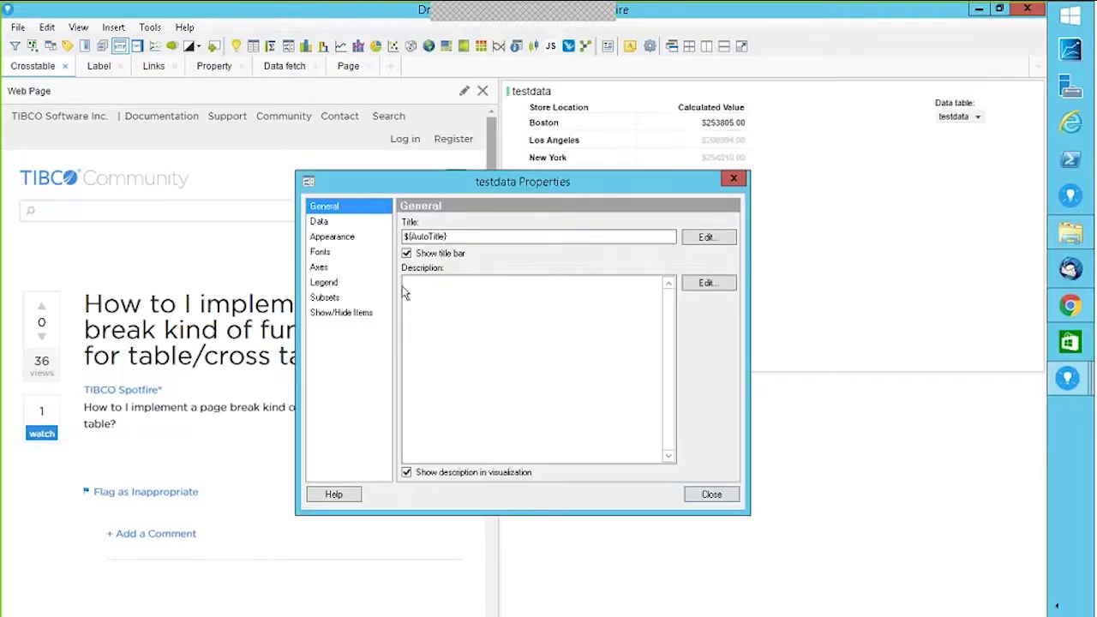
click(329, 271)
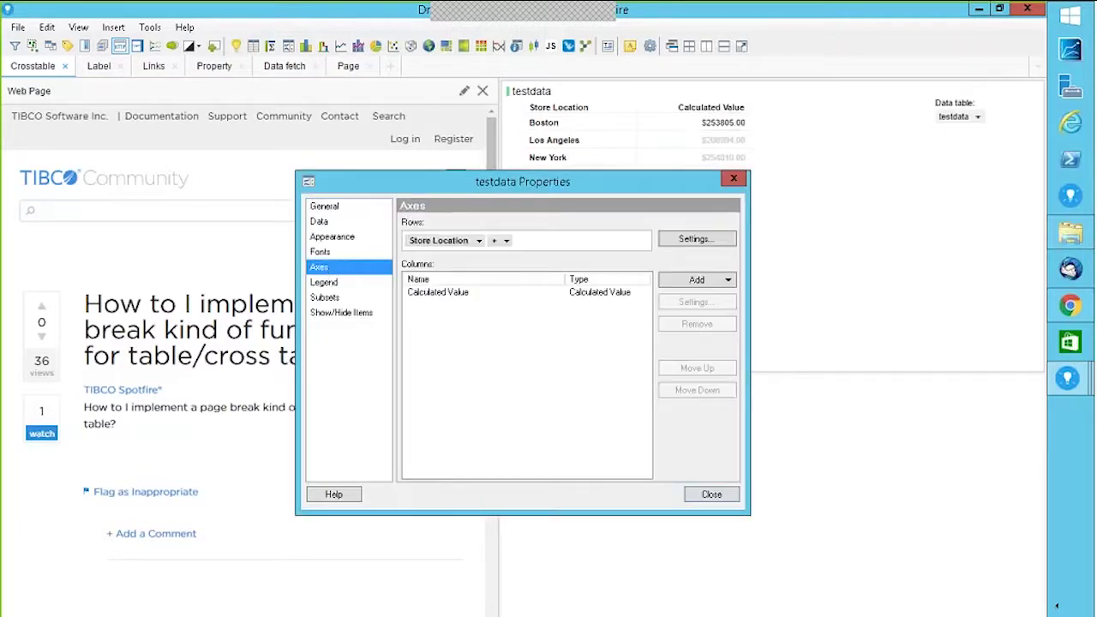
click(456, 296)
click(677, 304)
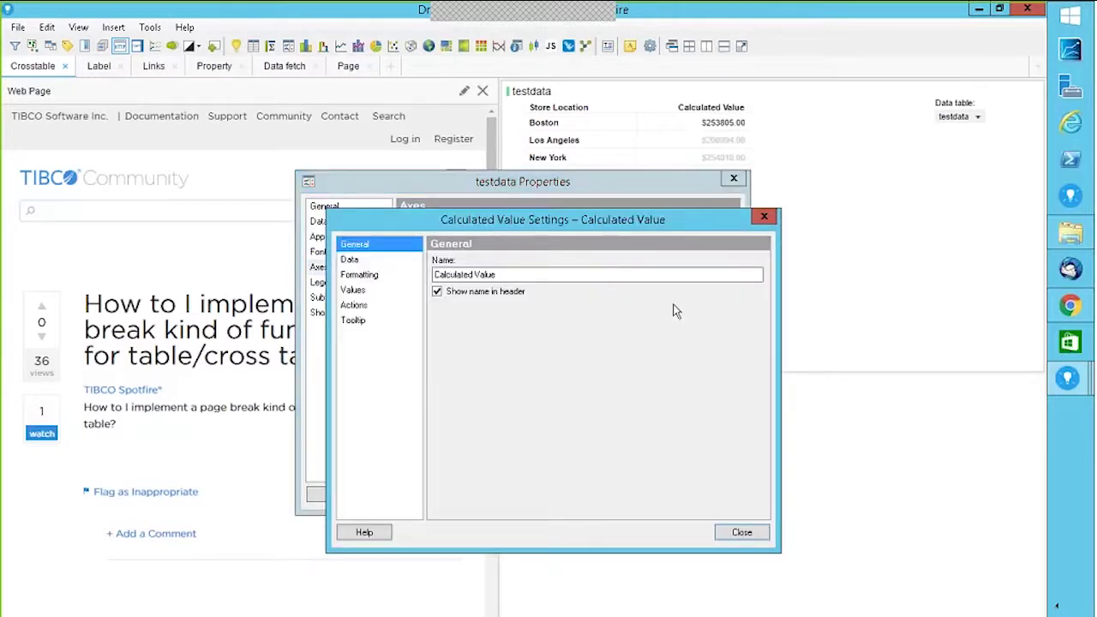
click(355, 307)
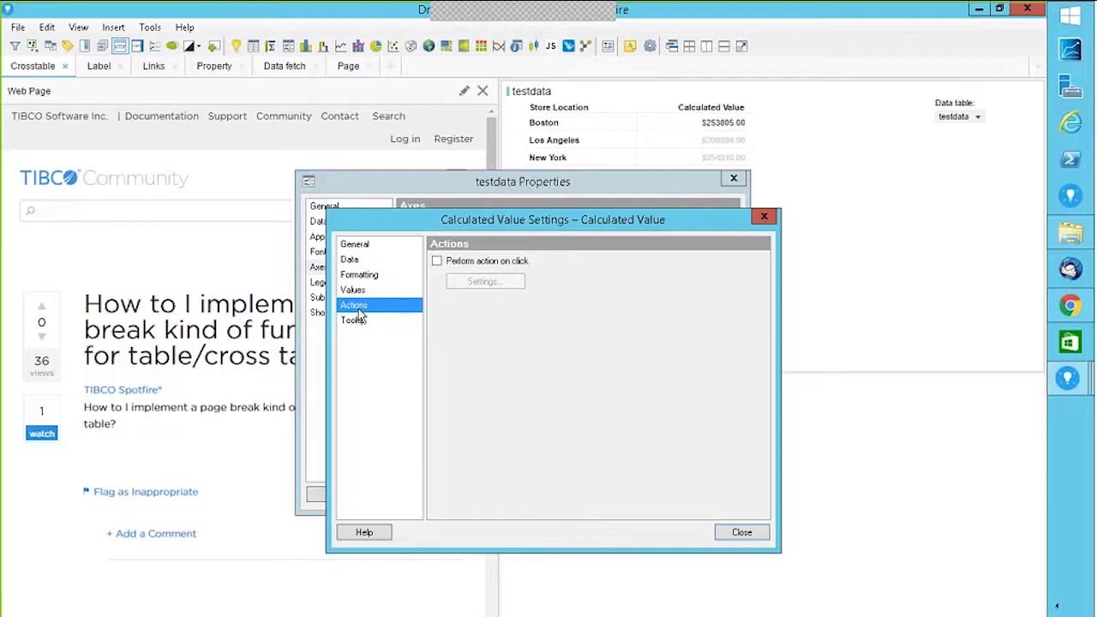
click(437, 262)
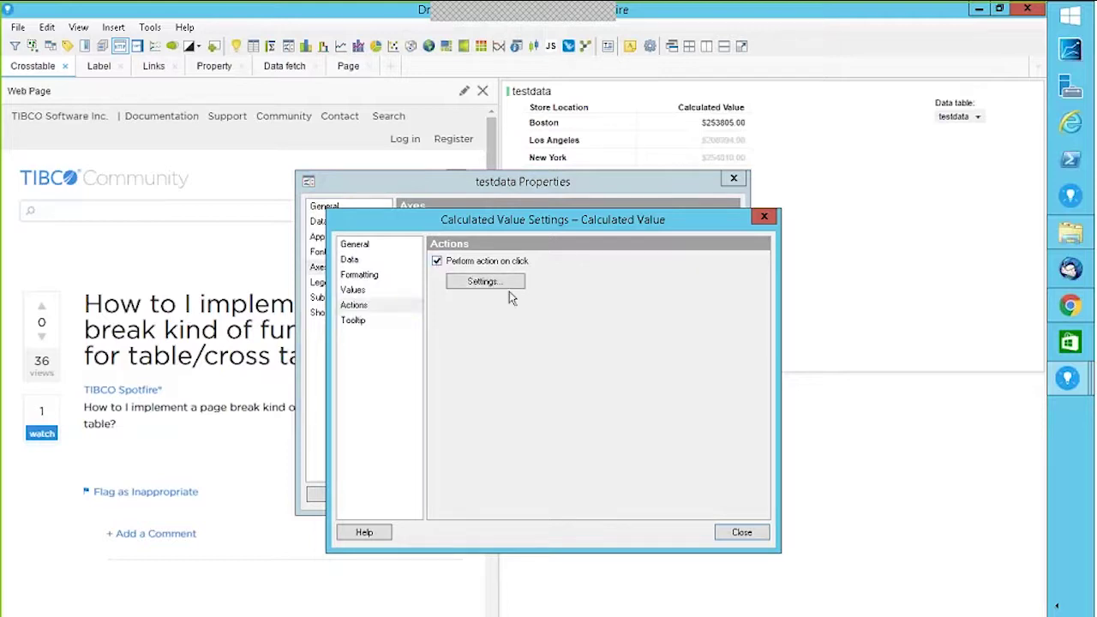
Select the Data fetch page under Pages and Visualizations for the column's click action and accept the action settings
click(484, 282)
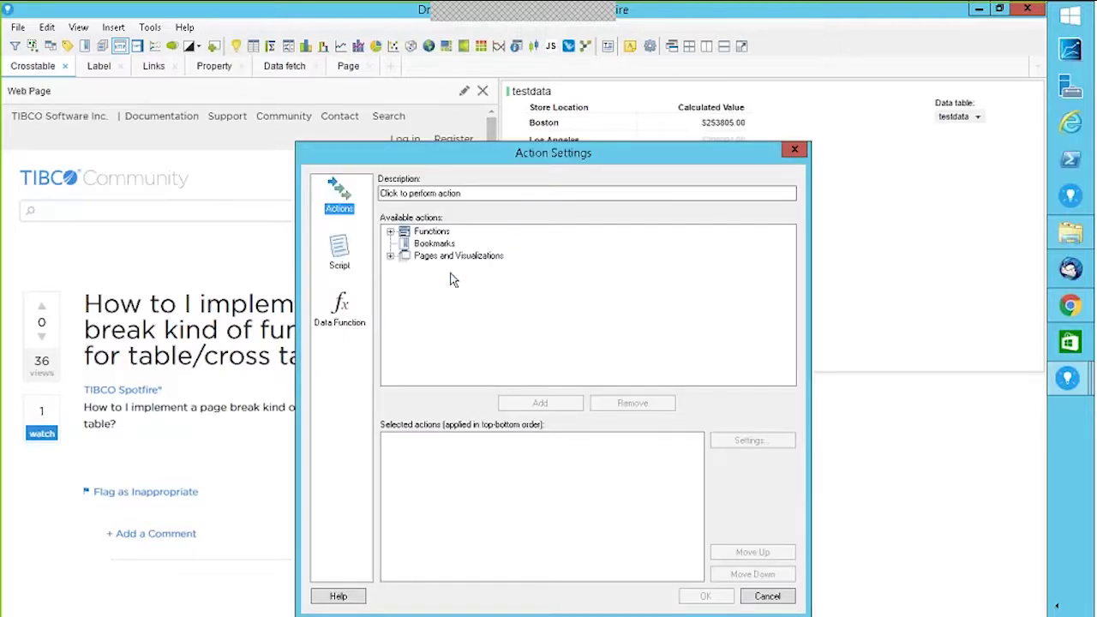
click(390, 257)
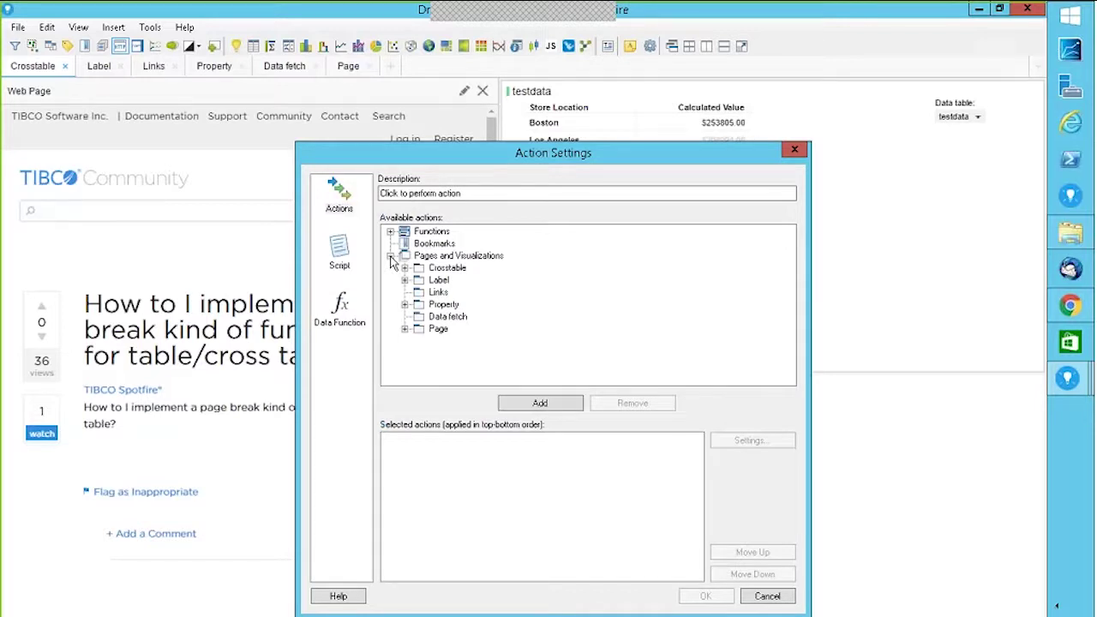
click(449, 318)
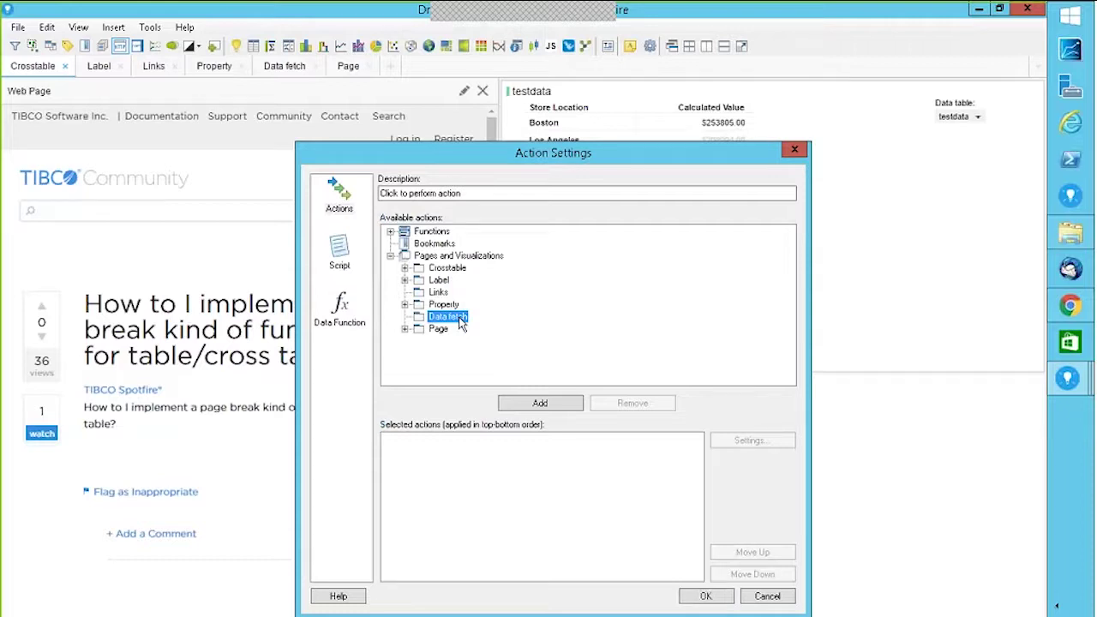
click(704, 597)
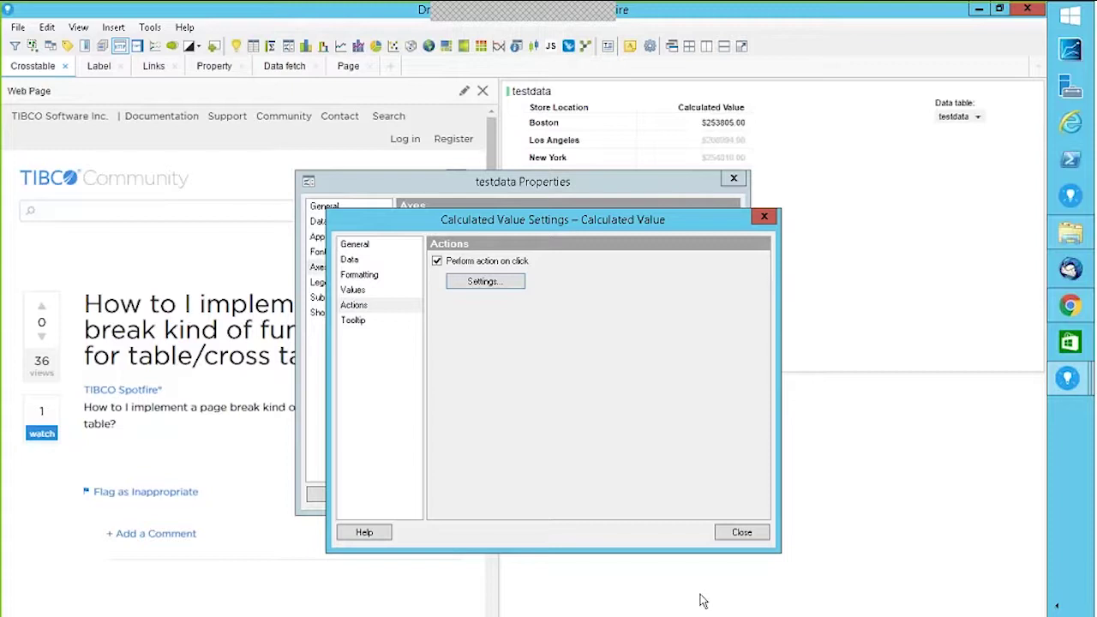
Close the property dialogs, test the click action on the Los Angeles calculated value, and return to the Crosstable page
click(736, 537)
click(698, 497)
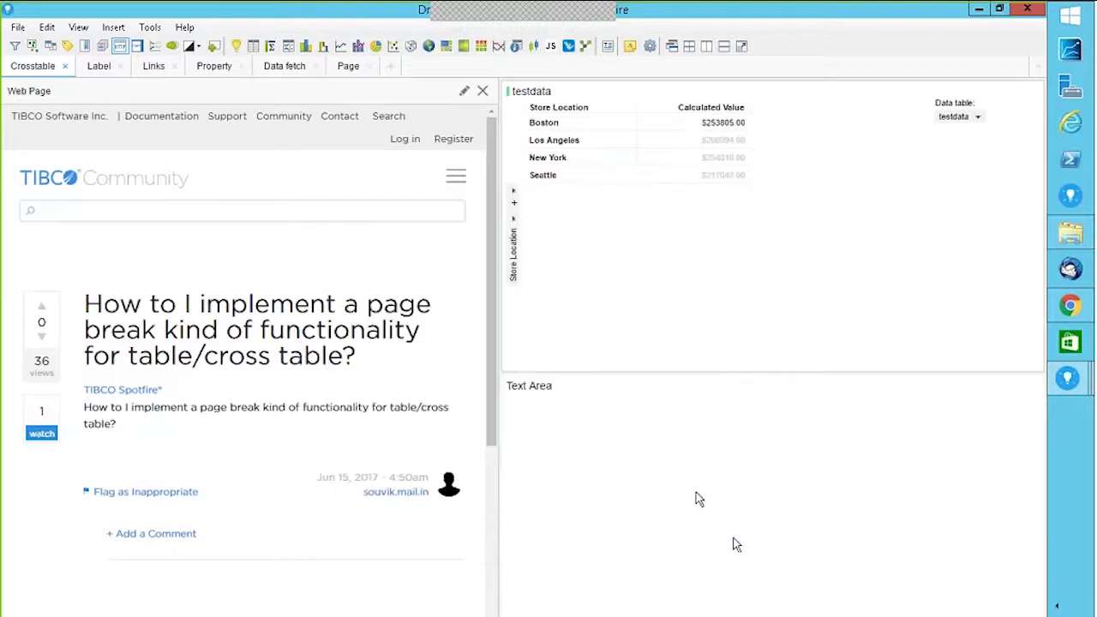
click(725, 144)
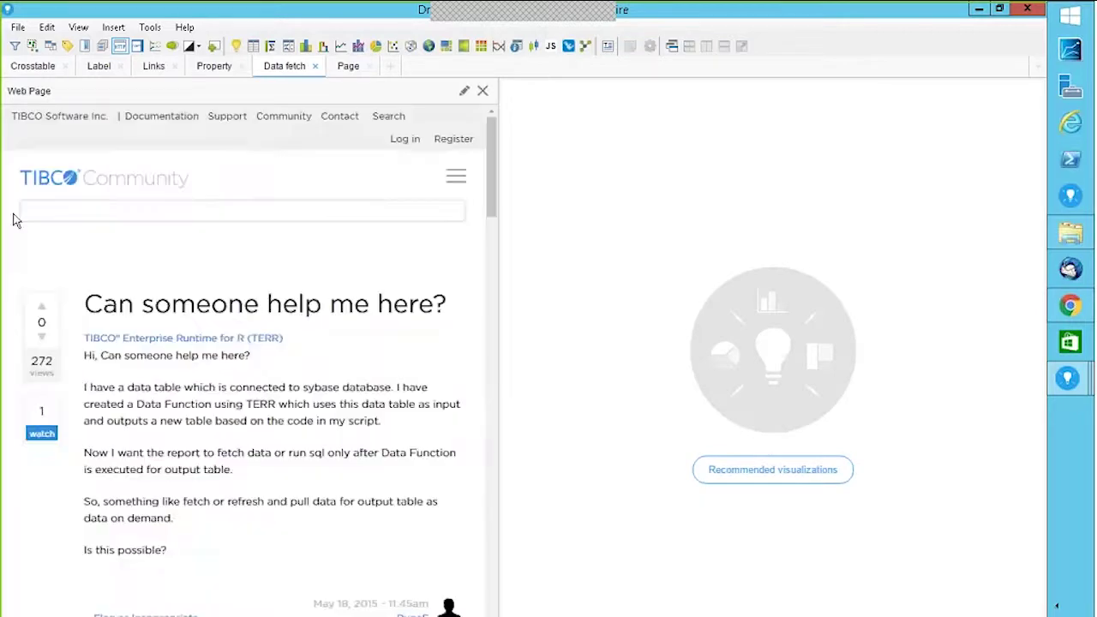
click(32, 66)
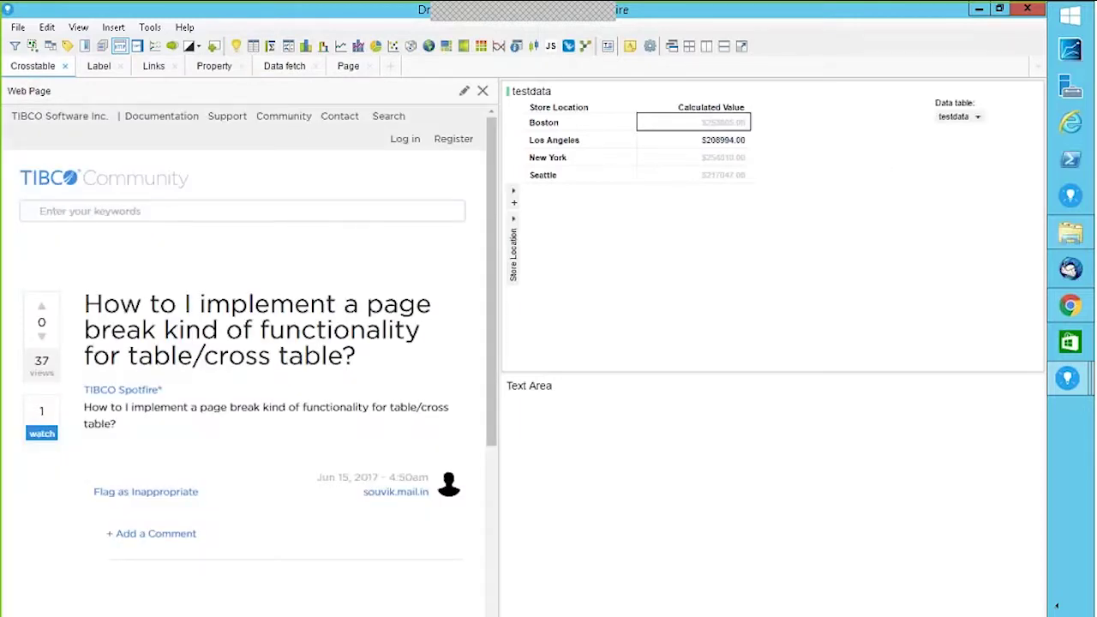
Remove the Data fetch page navigation from the click action settings of the graphical table's Calculated Value column
right_click(821, 219)
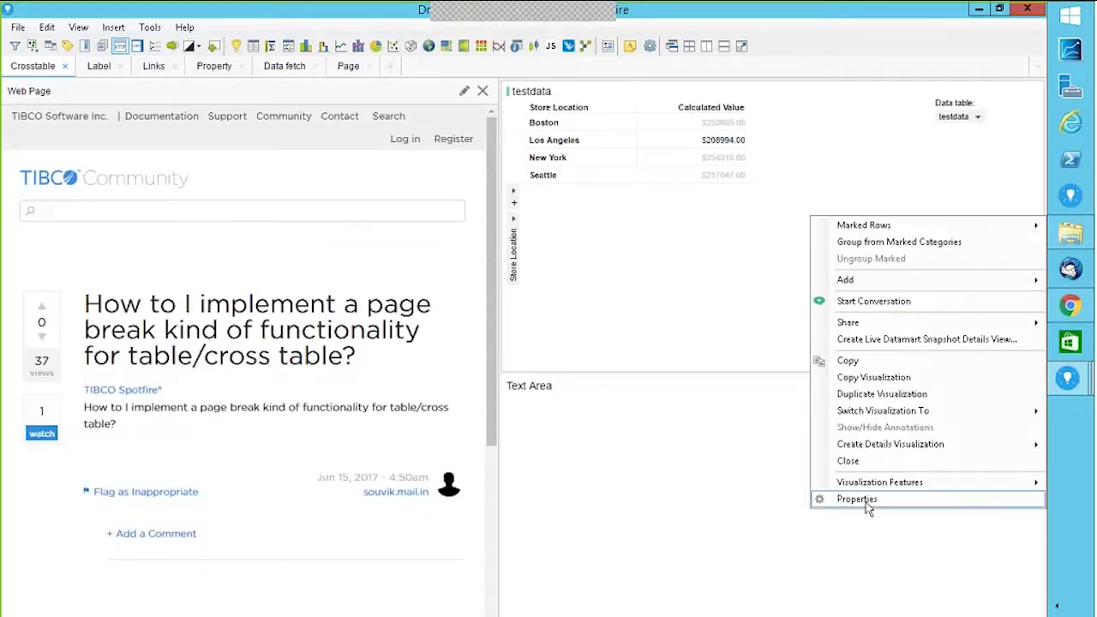
click(858, 499)
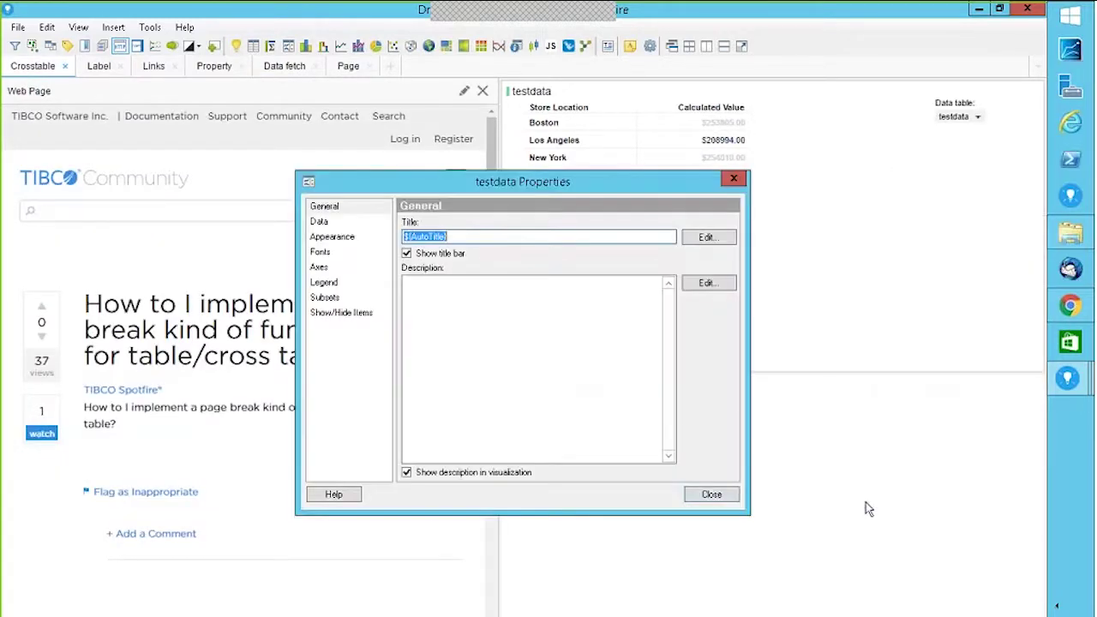
click(318, 267)
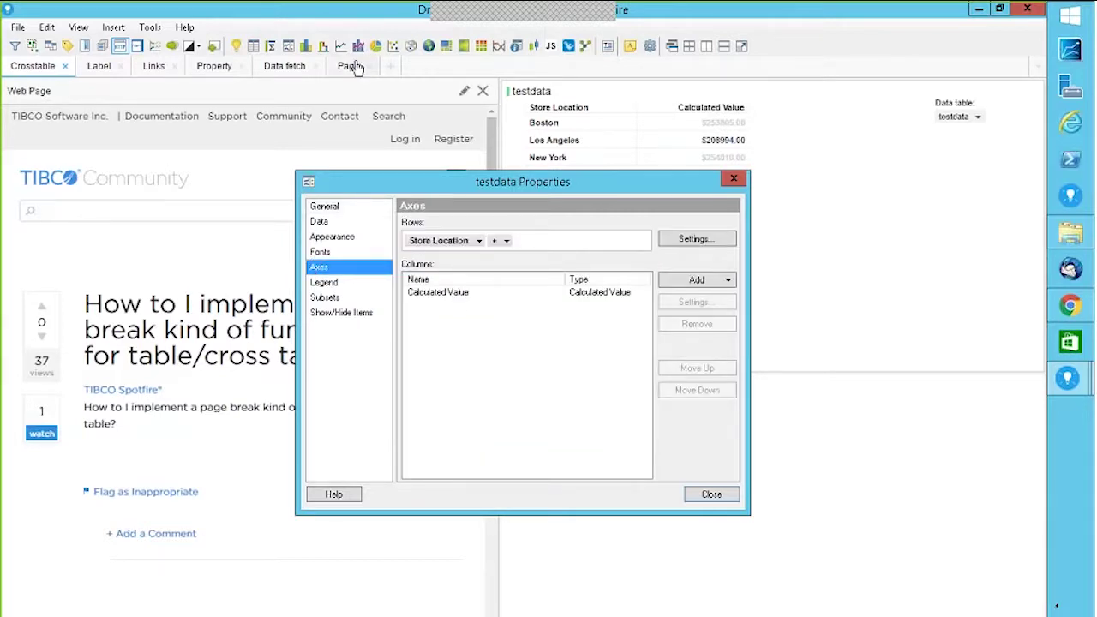
click(457, 293)
click(694, 303)
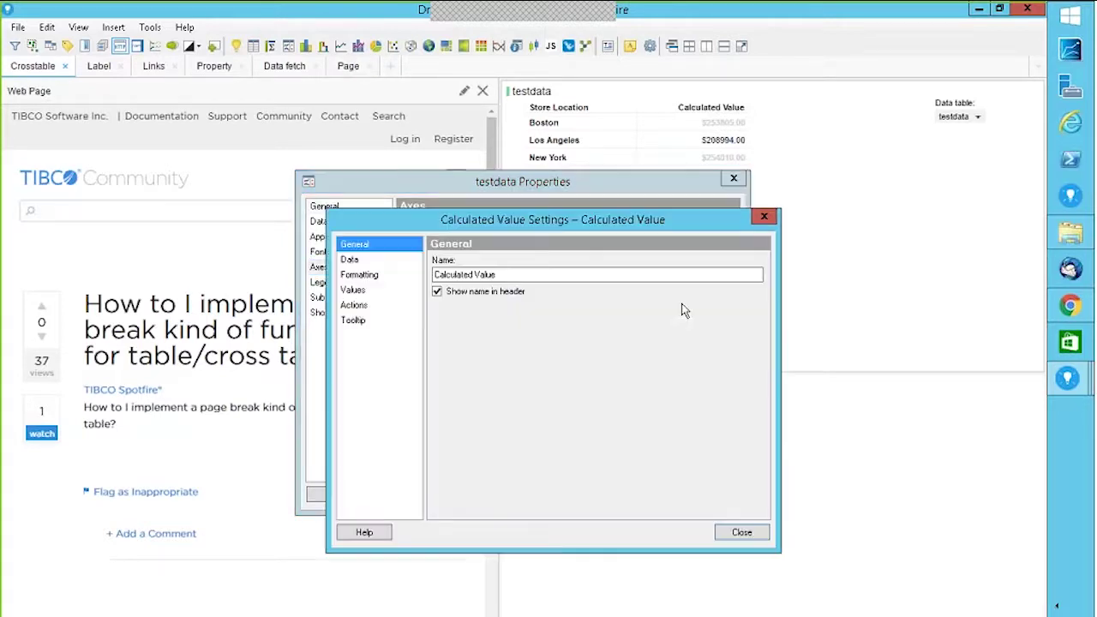
click(353, 306)
click(463, 289)
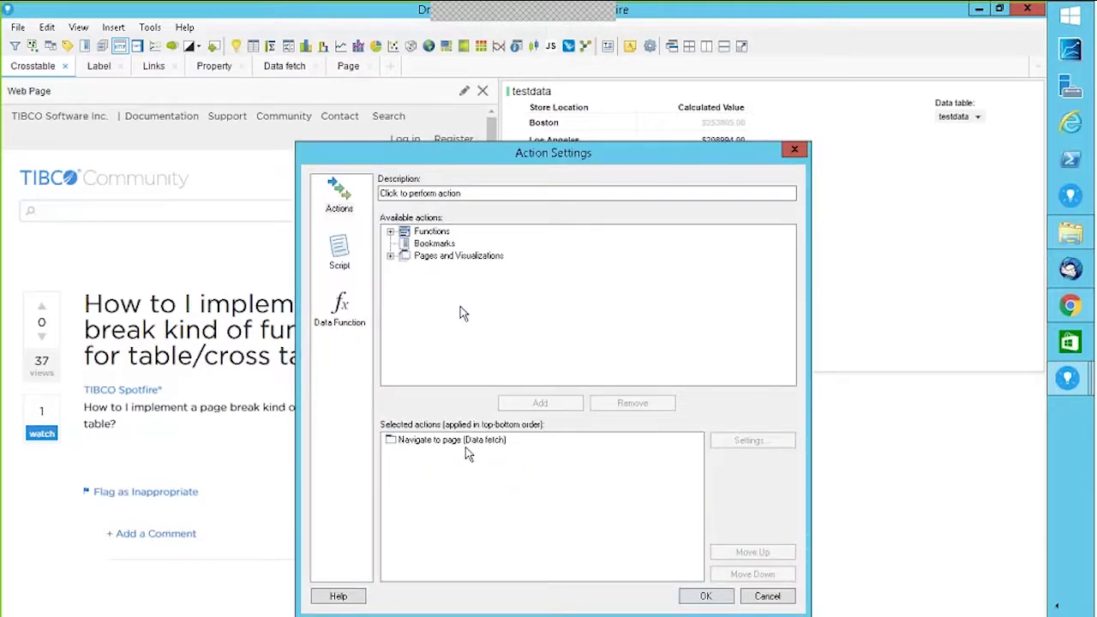
click(463, 441)
click(656, 408)
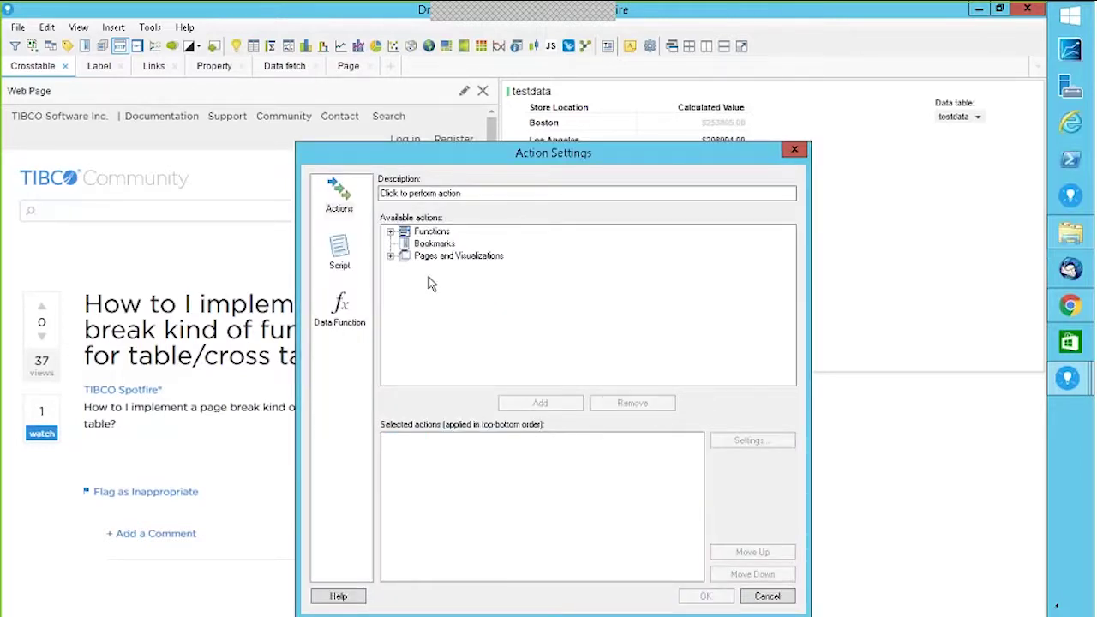
Add navigation to the page named Page as the Calculated Value column's click action, then accept and close the settings
click(391, 257)
click(438, 330)
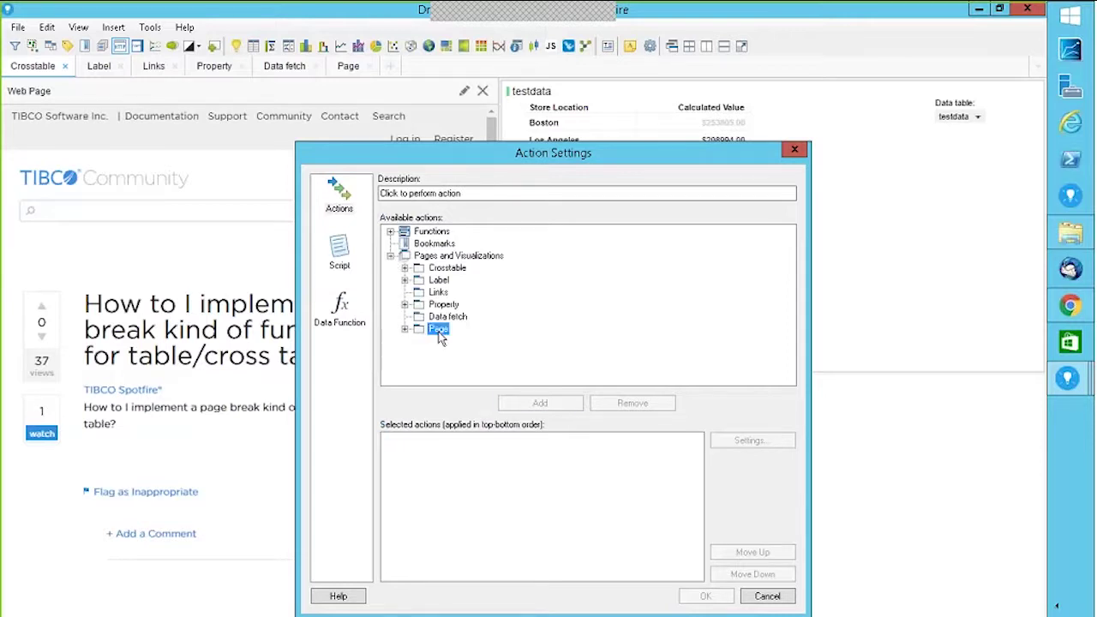
click(540, 403)
click(705, 596)
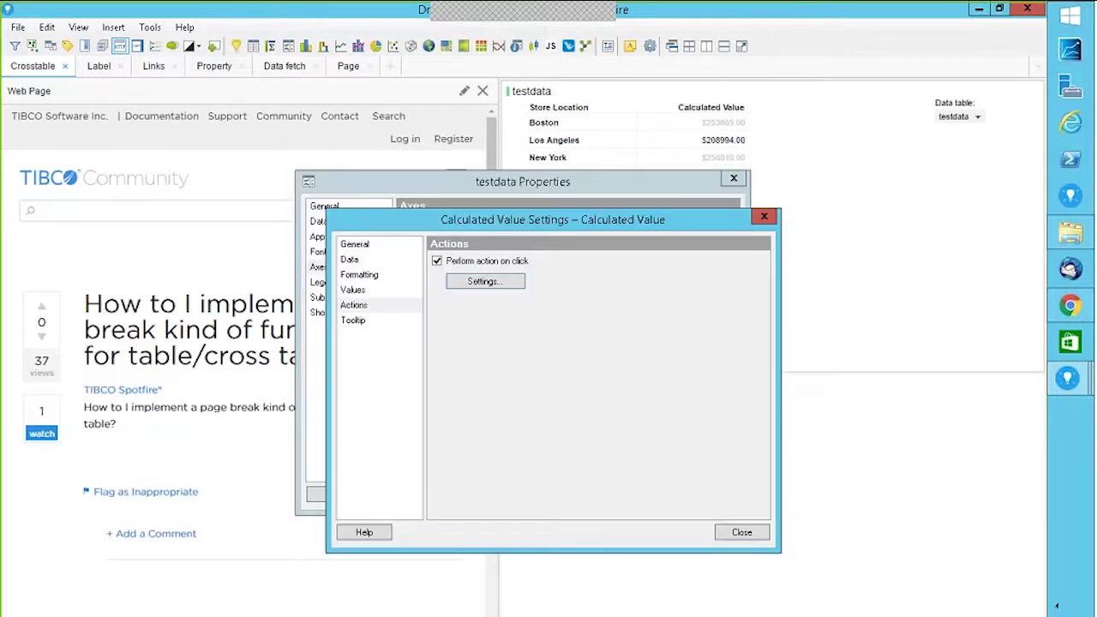
click(730, 531)
click(713, 497)
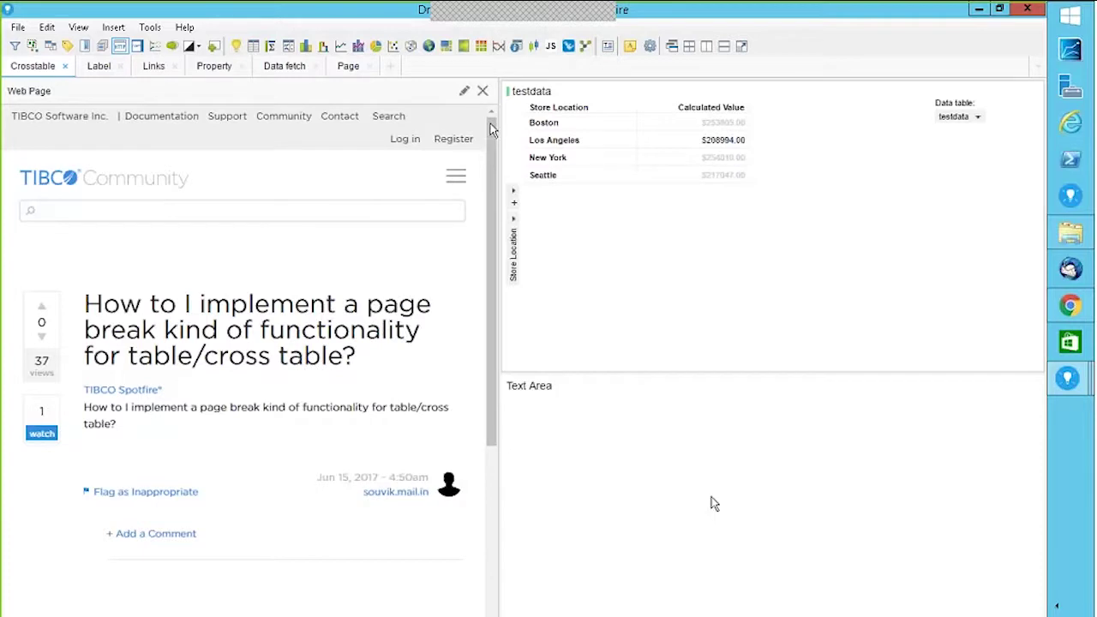
Test the graphical table's click action on the Boston and Seattle calculated values, returning to the Crosstable page after each
click(718, 123)
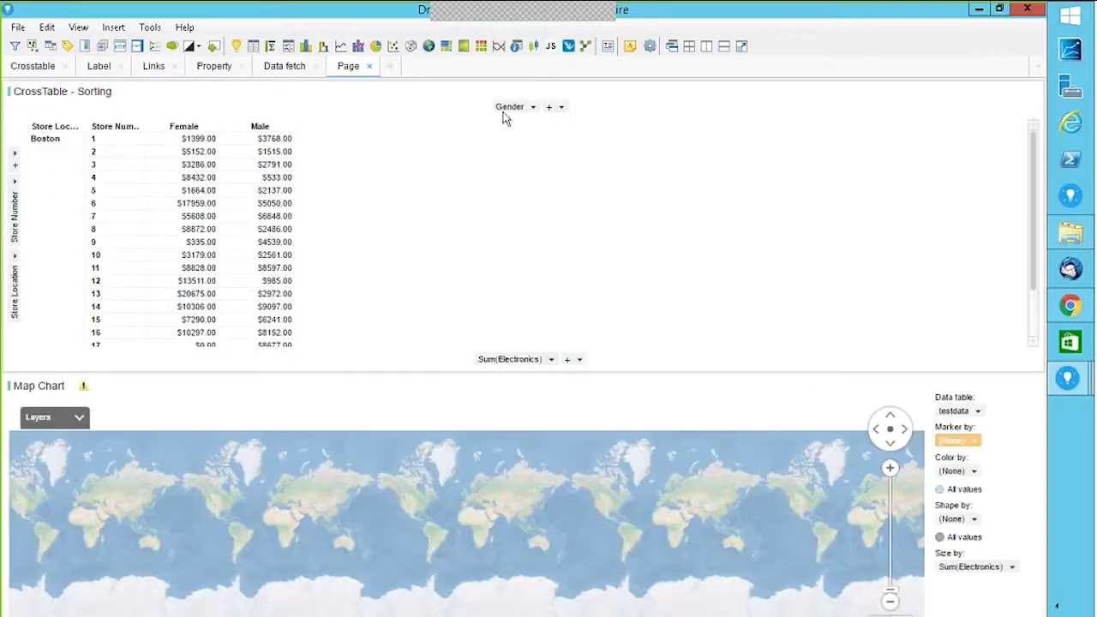
click(36, 68)
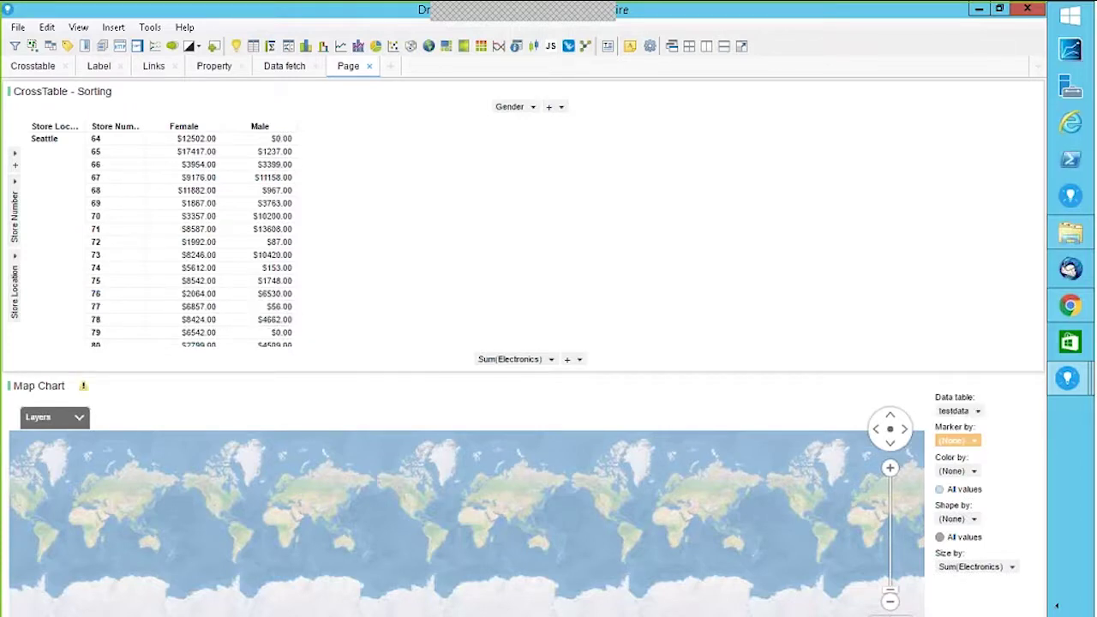
click(43, 76)
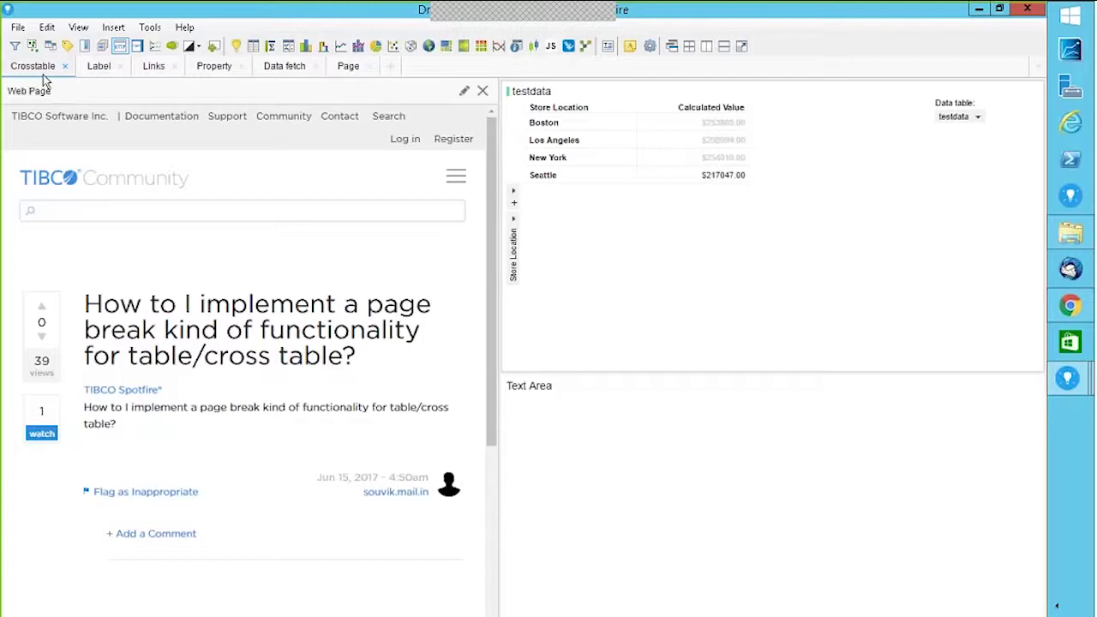
Read the Links page's community question about opening a specific page from a table value, including its answer
click(148, 69)
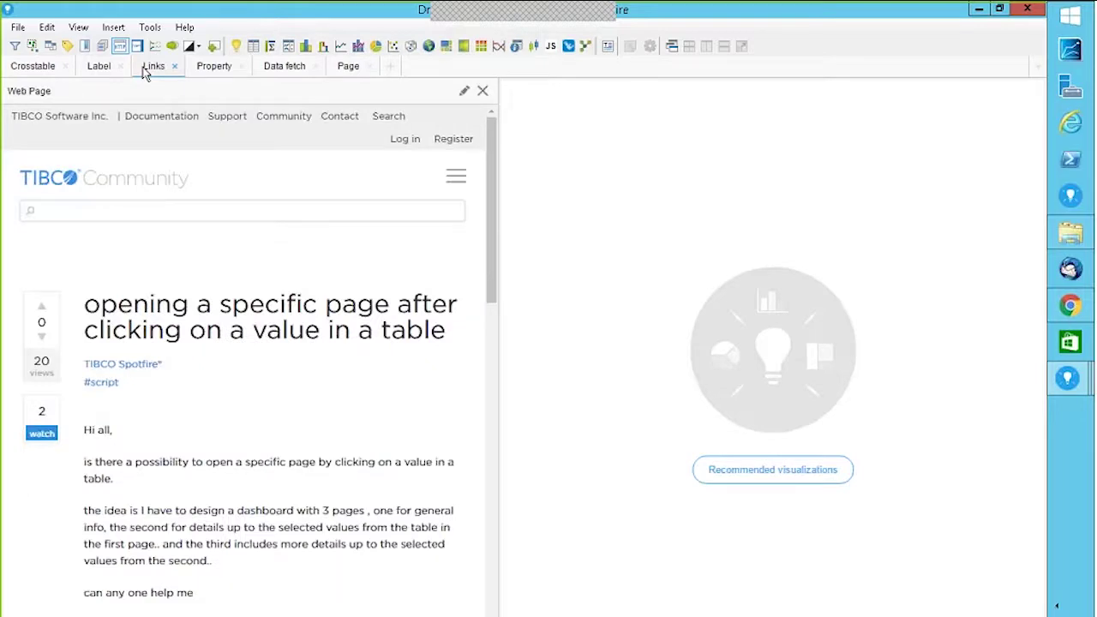
drag(492, 226, 492, 377)
drag(490, 433, 490, 439)
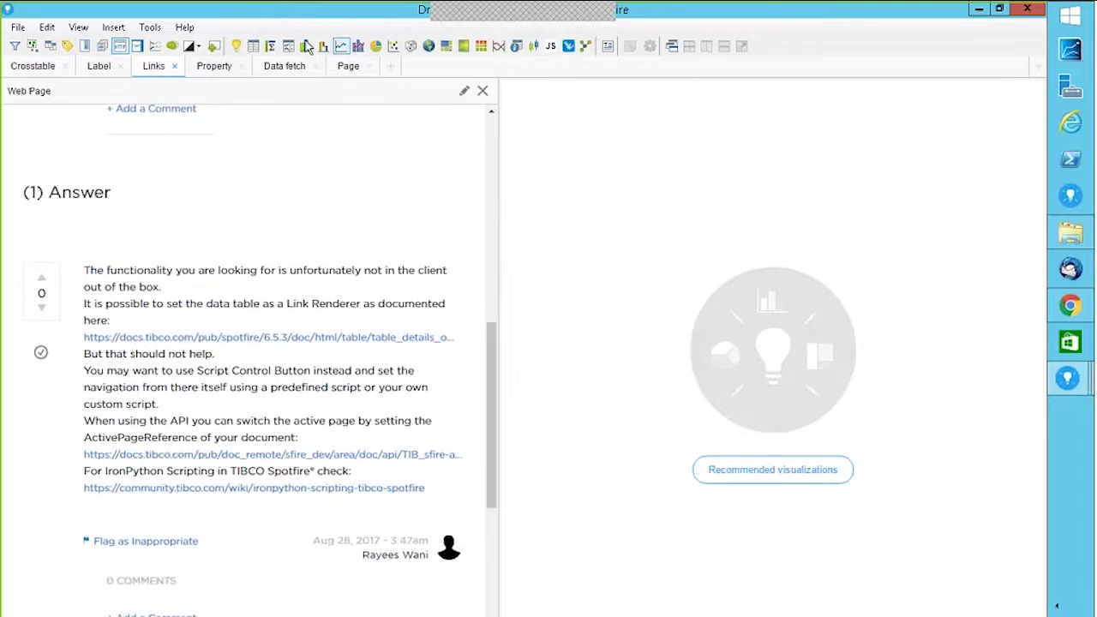
Add a table visualization to the Links page and examine the renderer options for its Store Location column
click(255, 46)
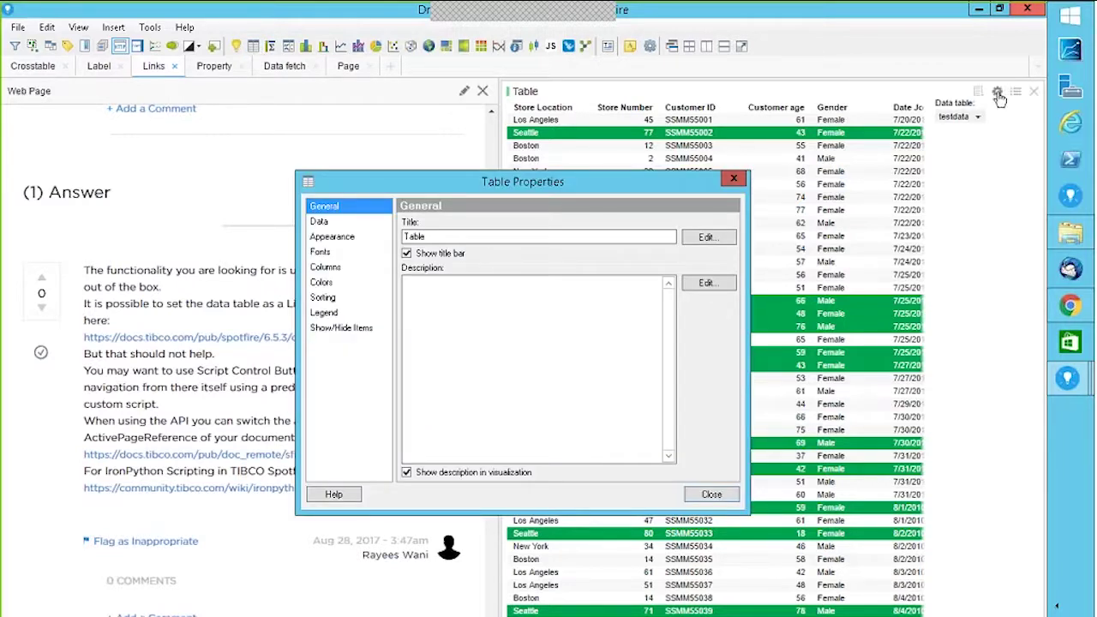
click(326, 267)
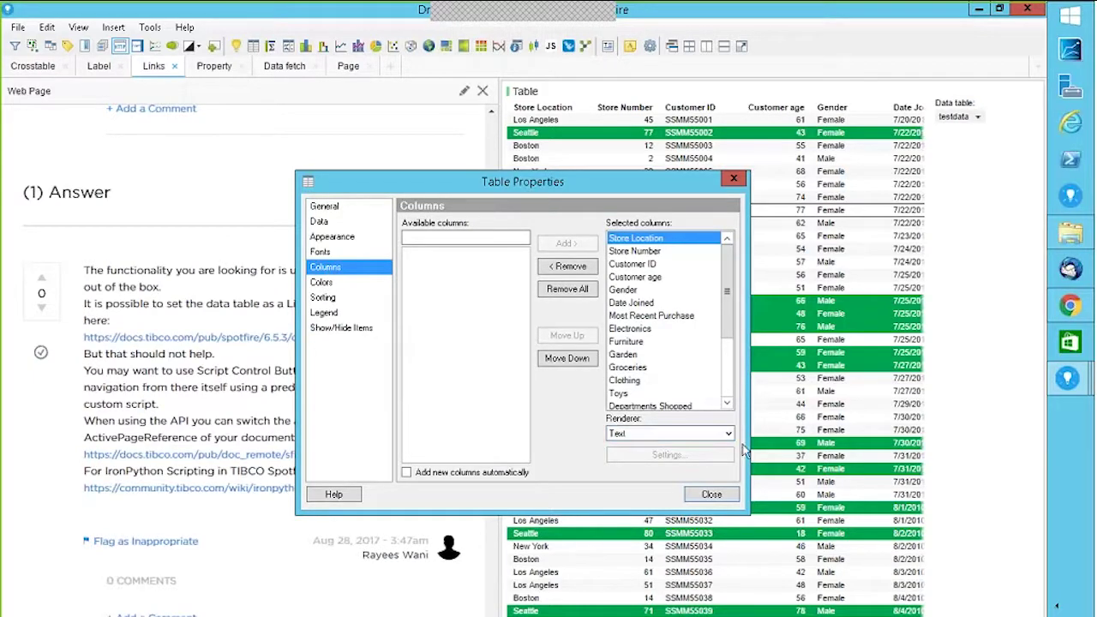
click(729, 434)
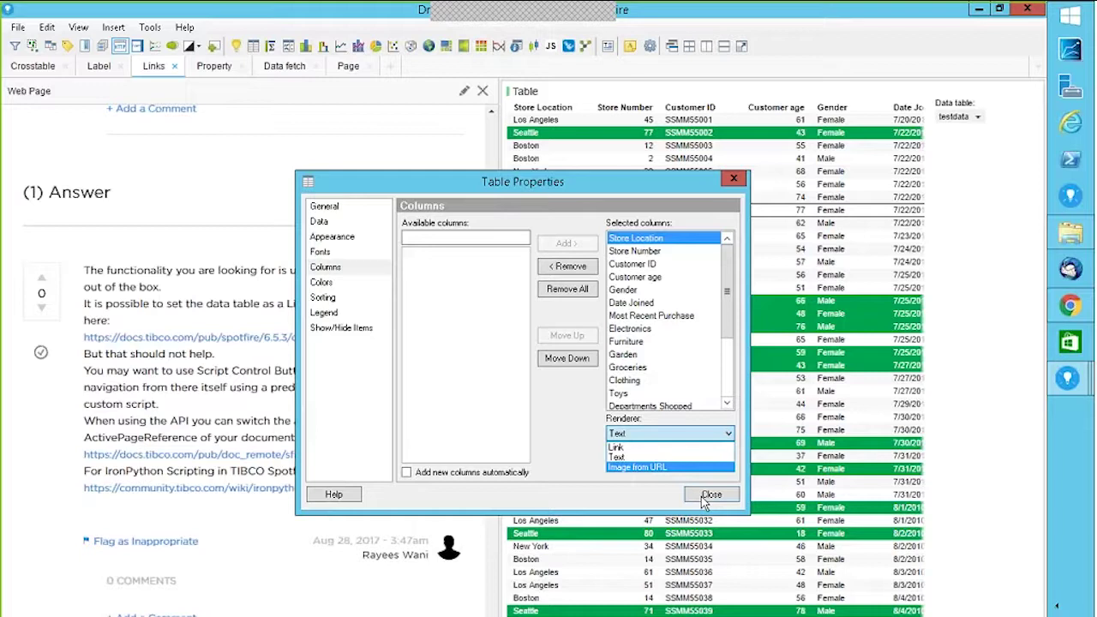
key(Up)
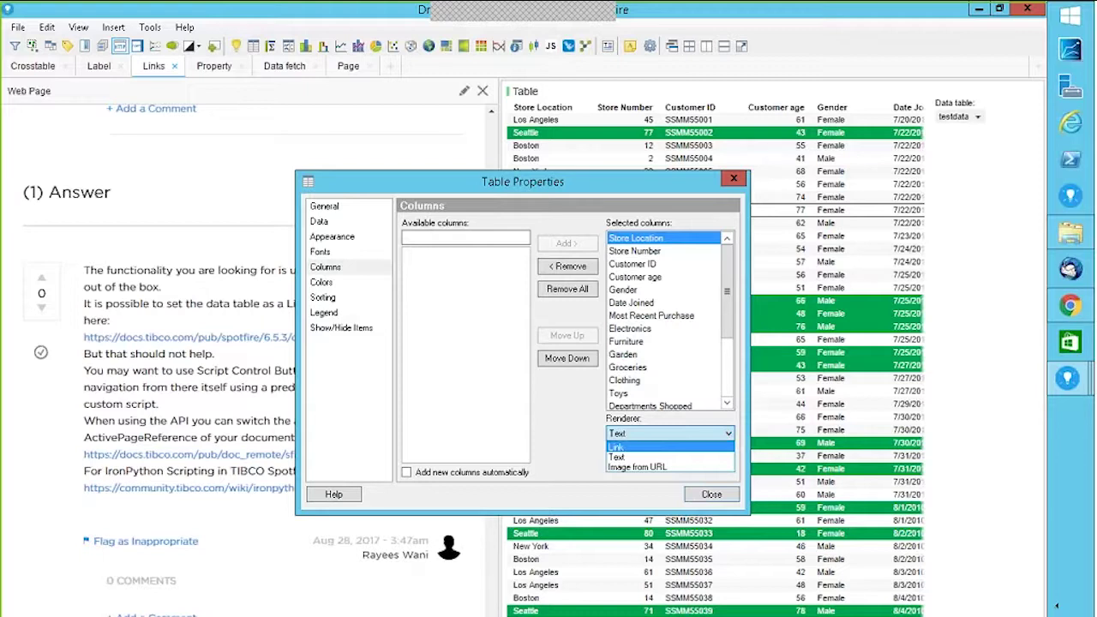
click(565, 429)
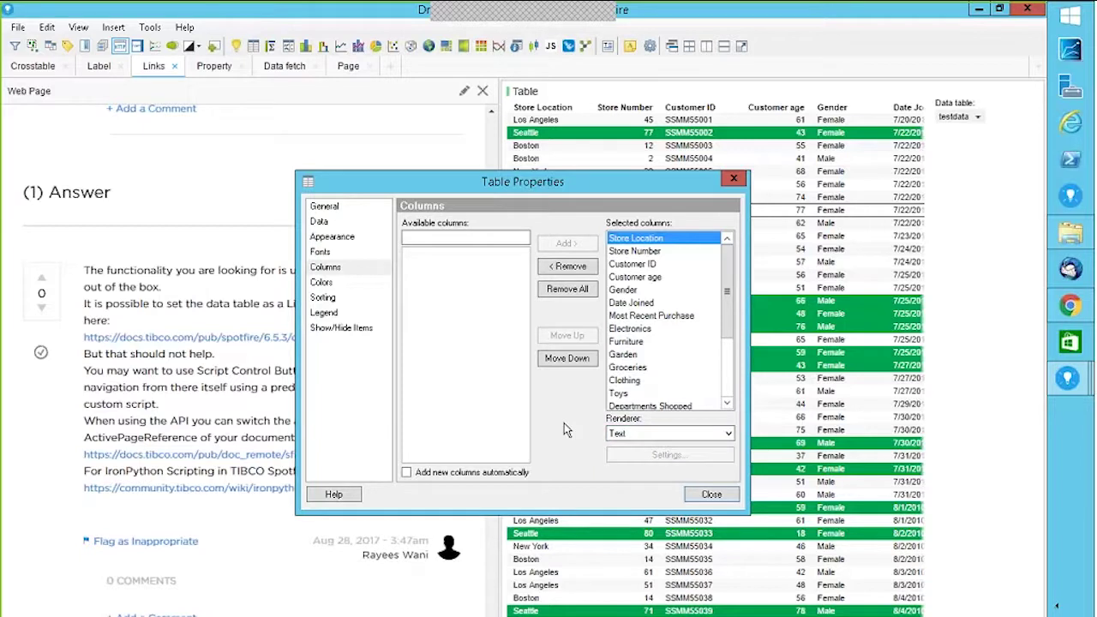
Try the Image from URL renderer on the Store Location column and inspect its URL settings without changing them
click(699, 442)
click(628, 468)
click(652, 456)
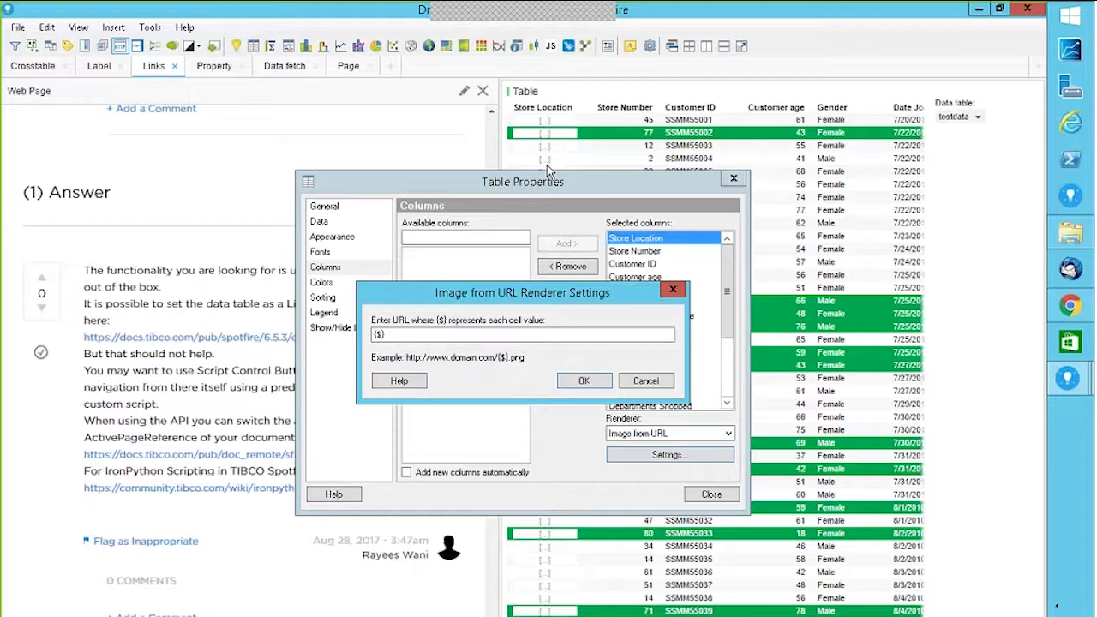
click(646, 380)
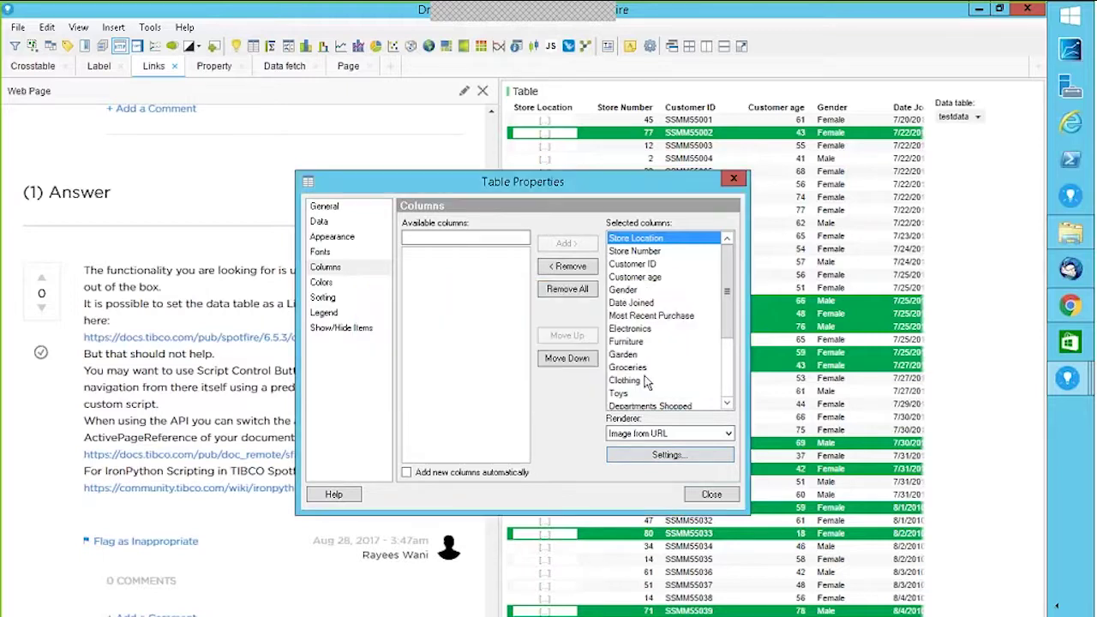
Try the Link renderer on the Store Location column and inspect its URL settings without changing them
click(639, 433)
click(625, 463)
click(710, 436)
click(637, 448)
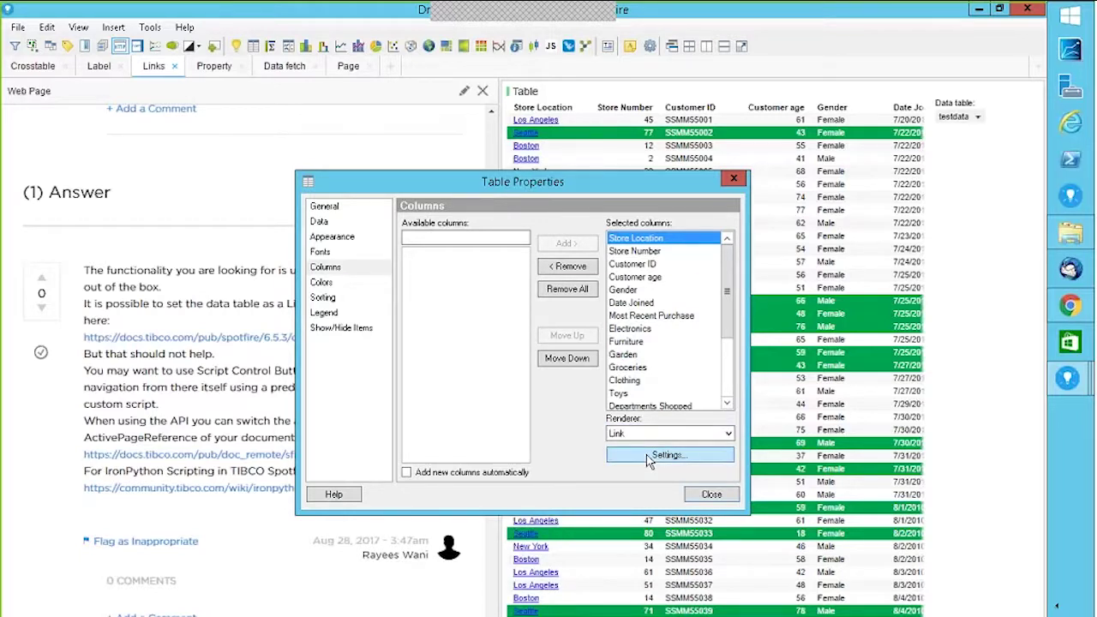
click(649, 456)
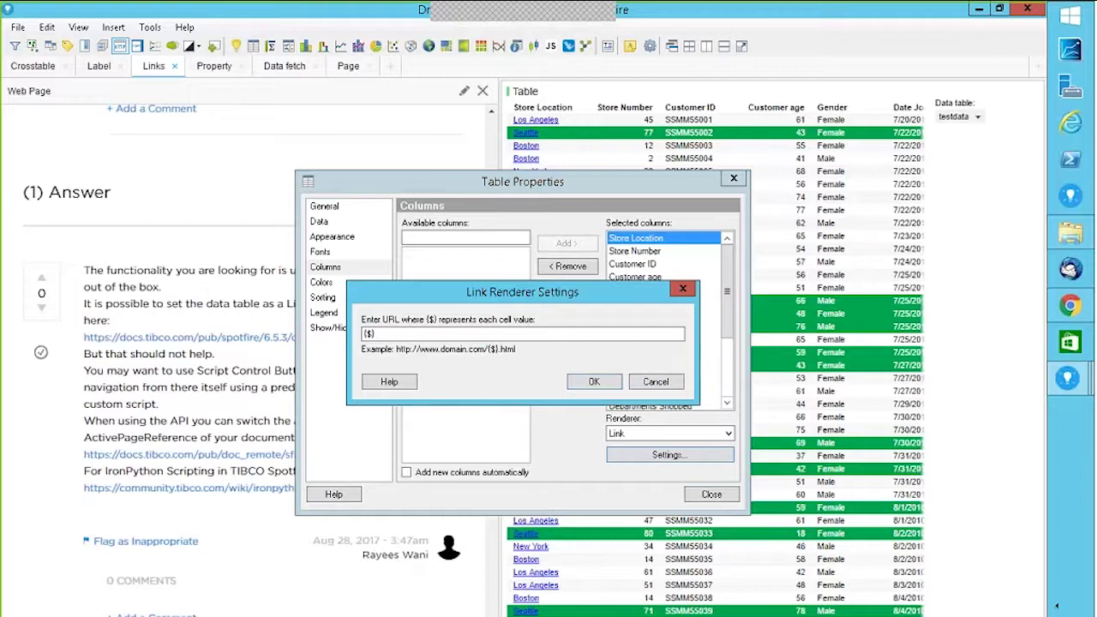
click(656, 382)
Set the Store Location column's renderer back to Text and close the table properties
click(679, 434)
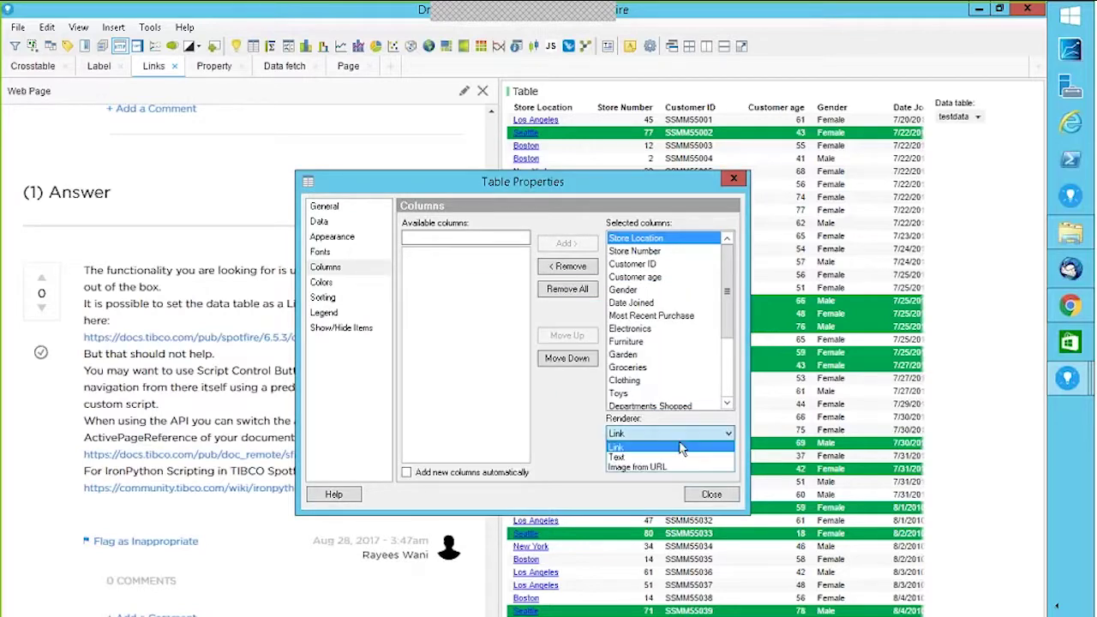
click(639, 457)
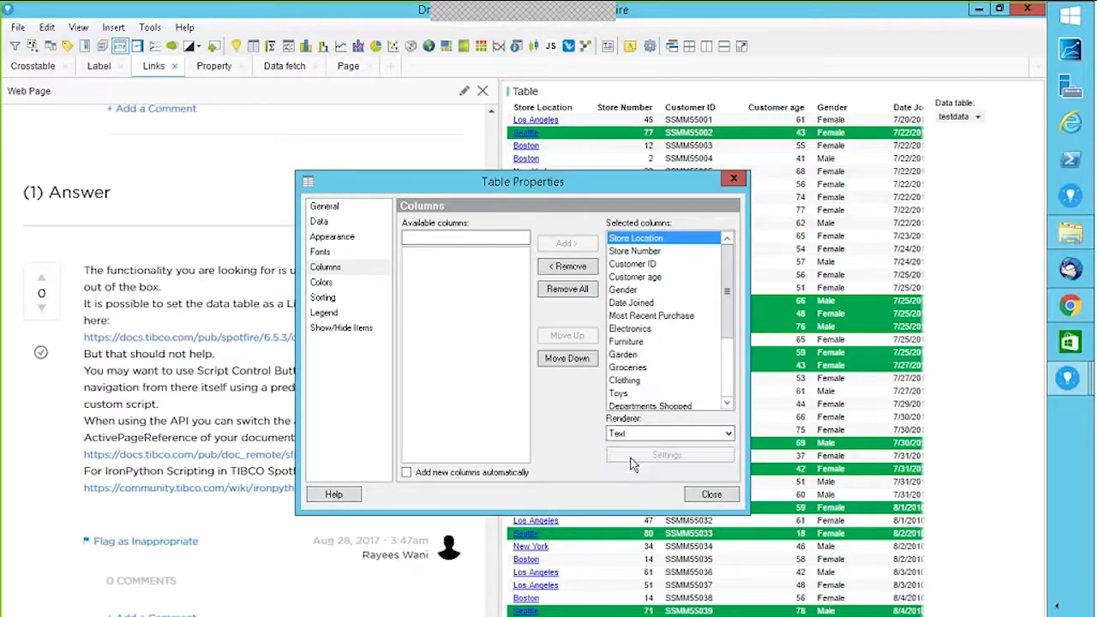
click(711, 496)
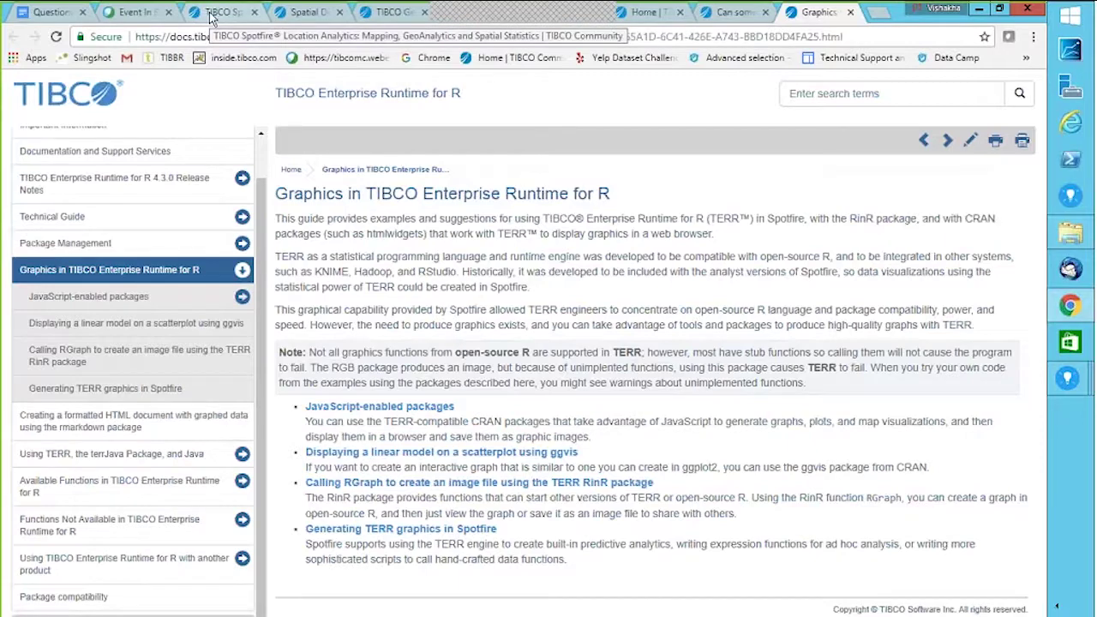
Open the Questions document in Chrome and read the email question about displaying a forestplot image in Spotfire
click(49, 12)
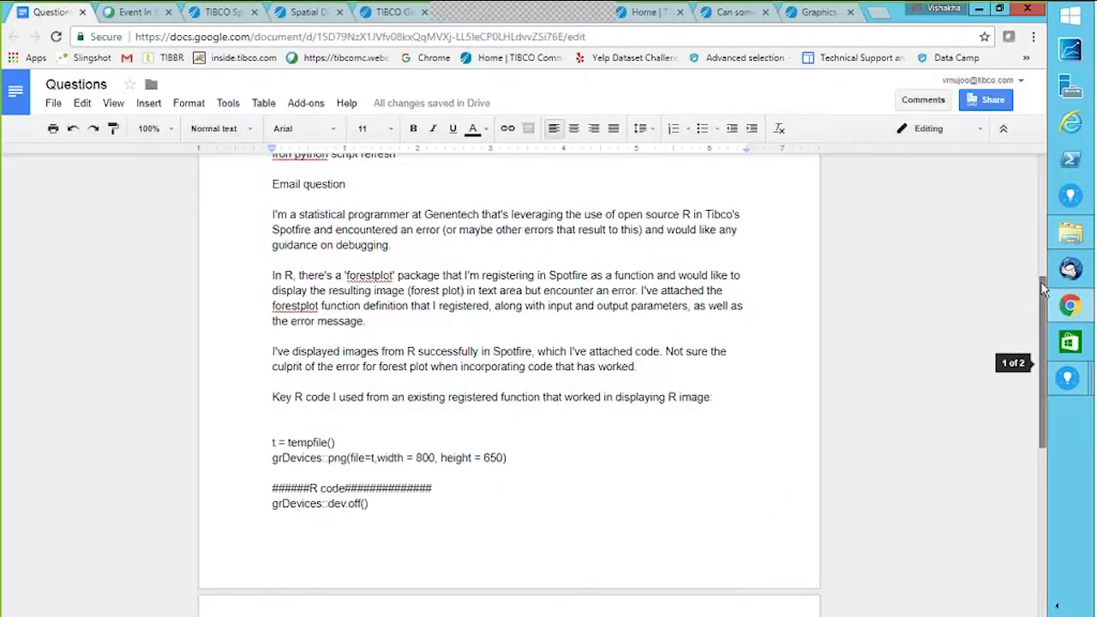
drag(1044, 290, 1042, 300)
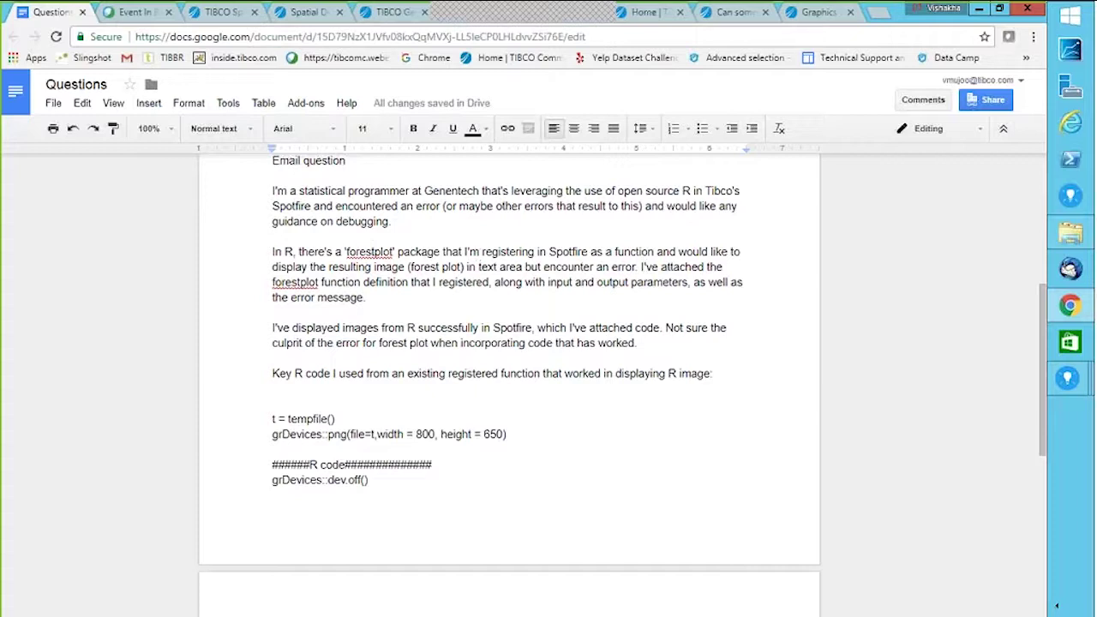
Open the TERR documentation topic on calling RGraph with the RinR package and review its prerequisites, procedure and result
click(815, 13)
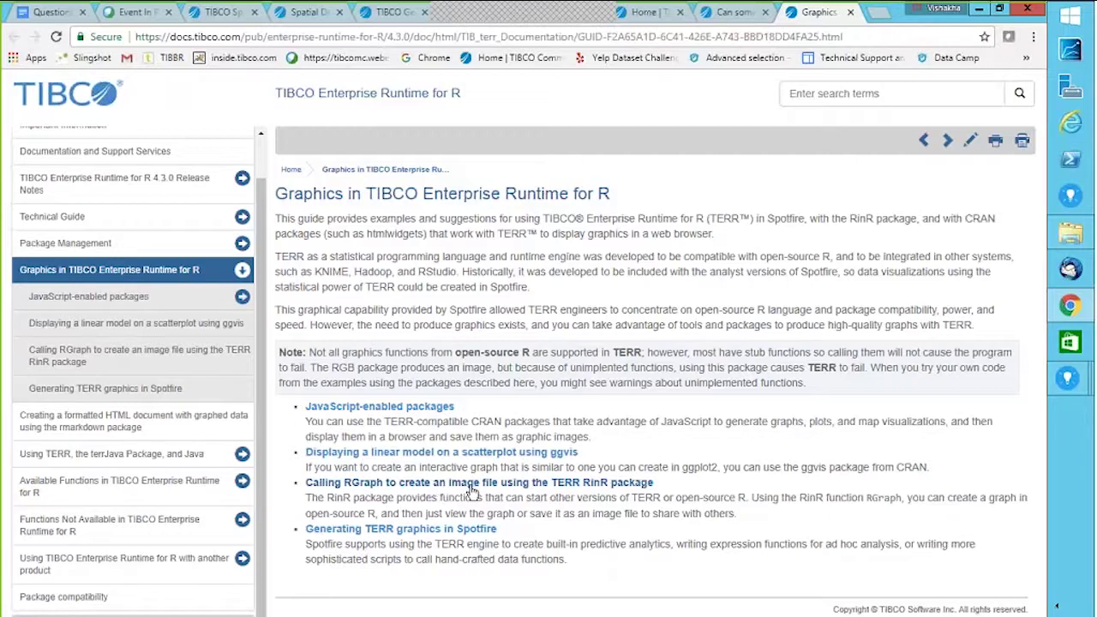
click(471, 489)
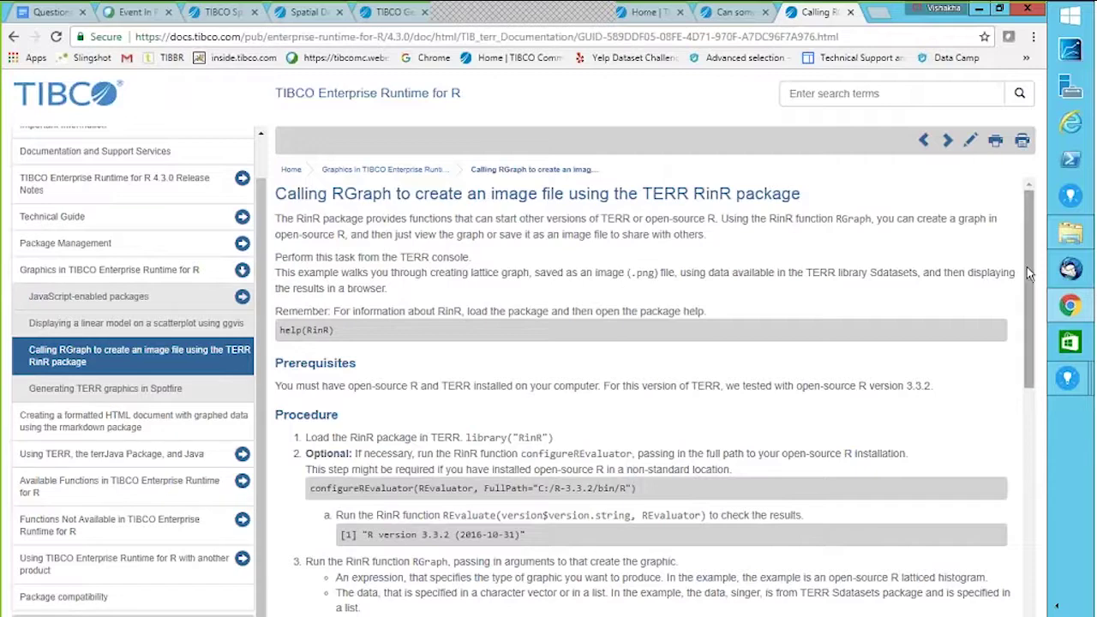
scroll(1029, 274, down, 1)
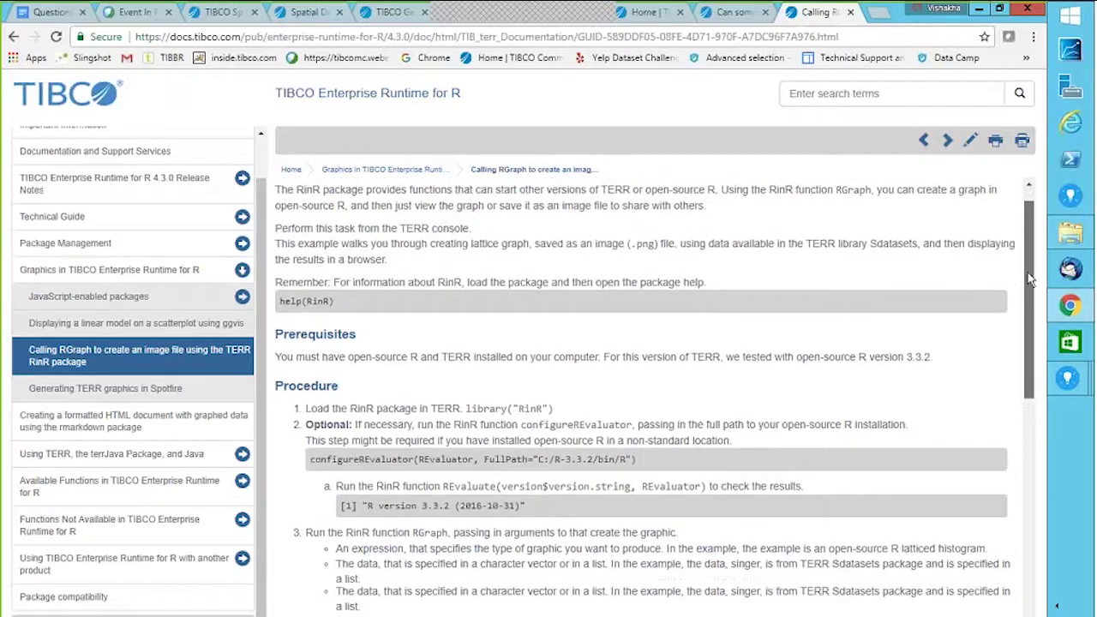
scroll(1029, 277, up, 1)
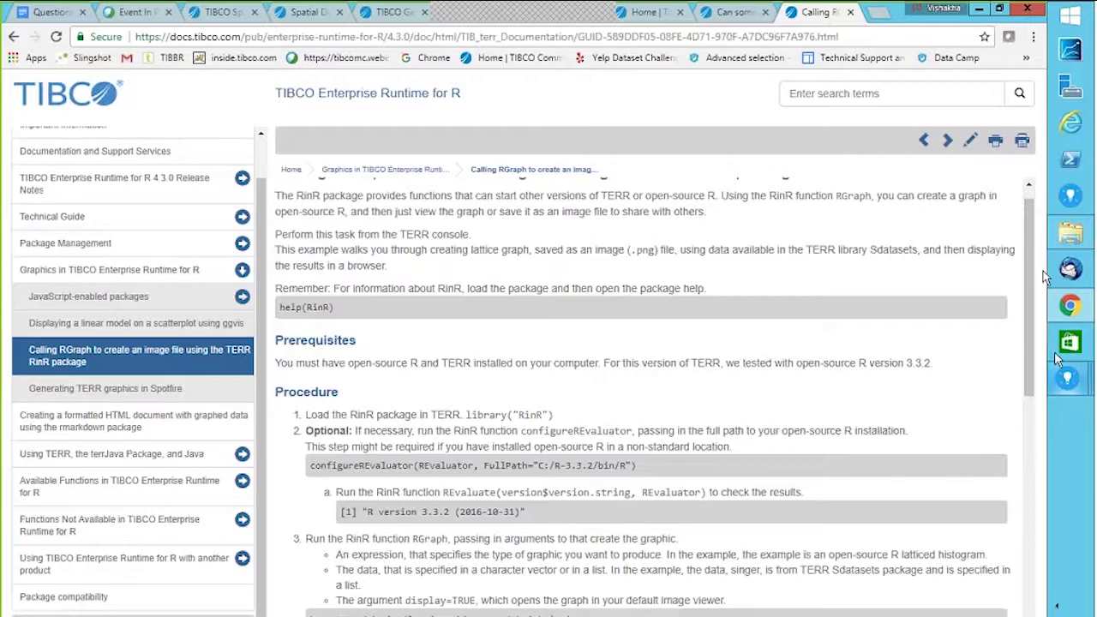
drag(1033, 372, 1040, 440)
scroll(1040, 440, down, 3)
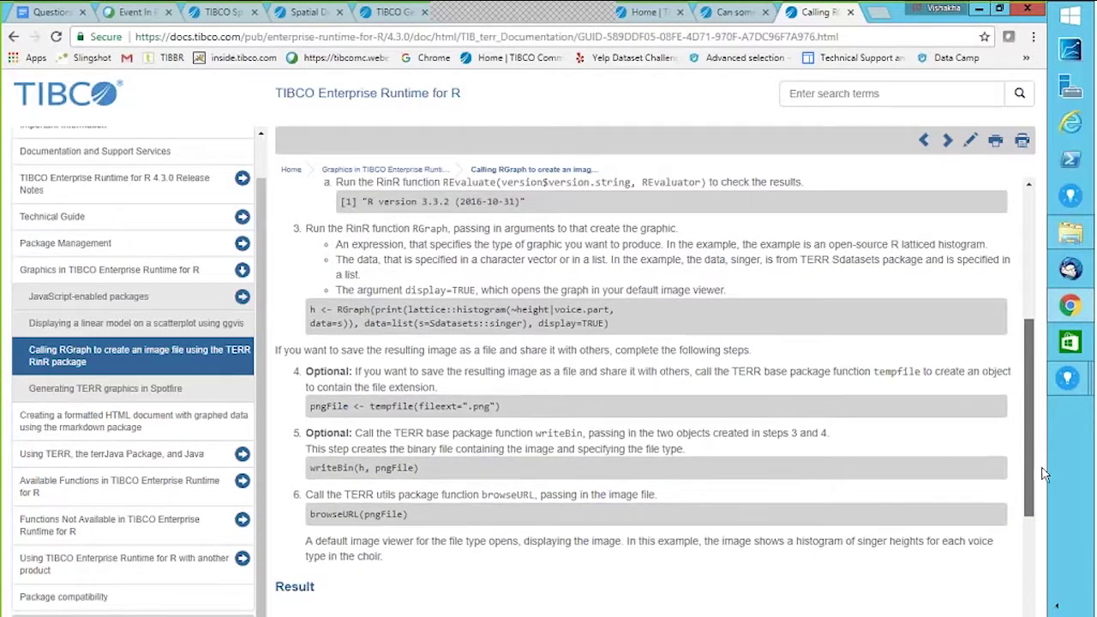
scroll(1045, 474, down, 4)
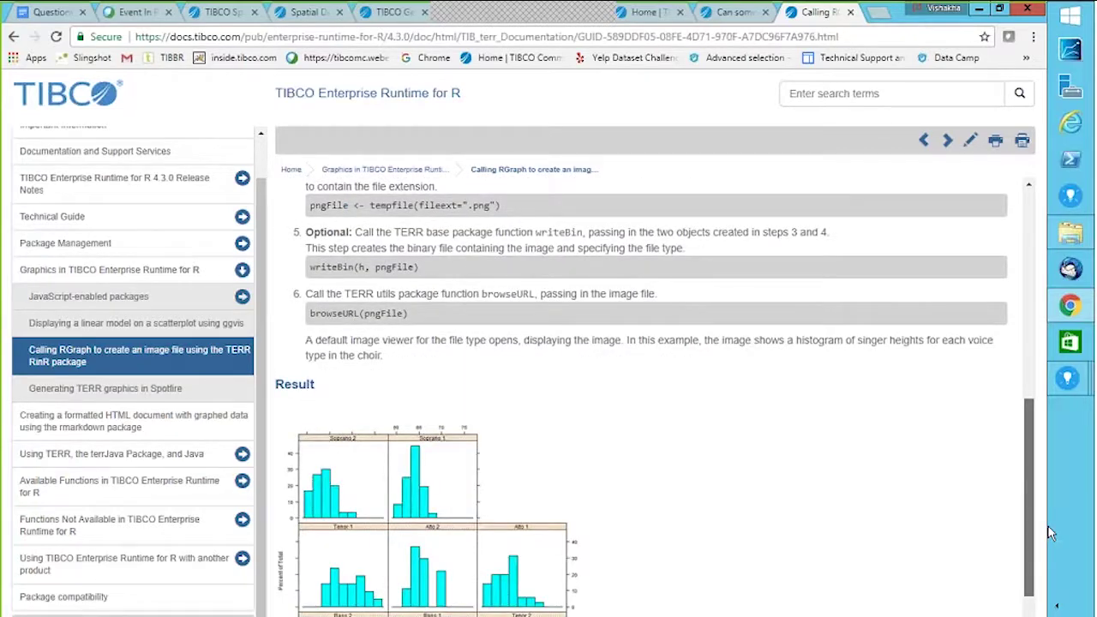
scroll(1051, 534, down, 4)
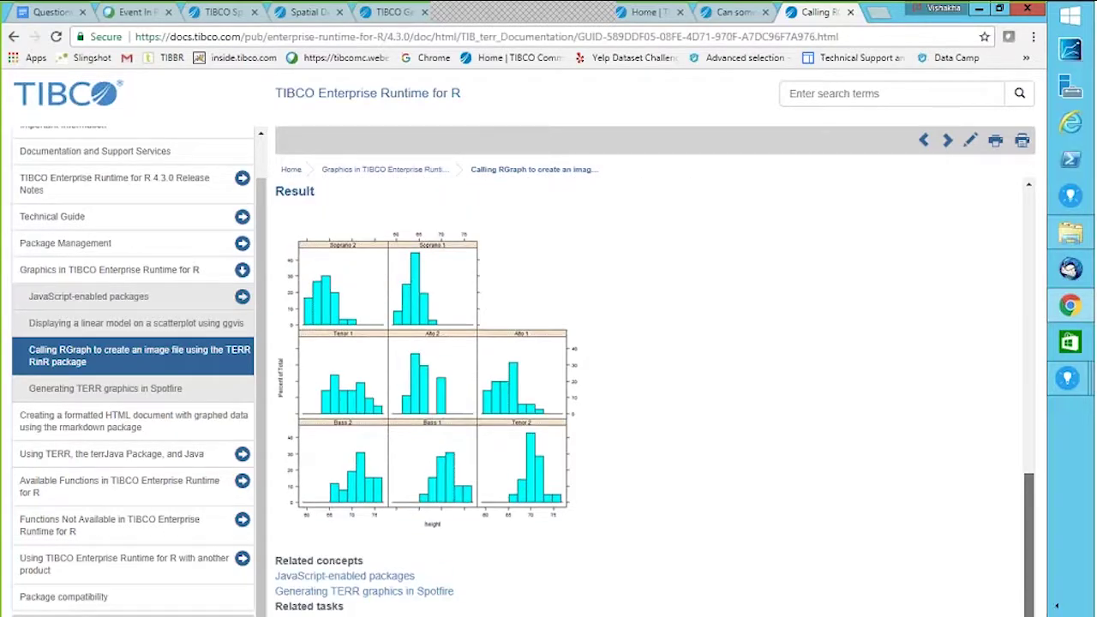
drag(1026, 600, 1008, 347)
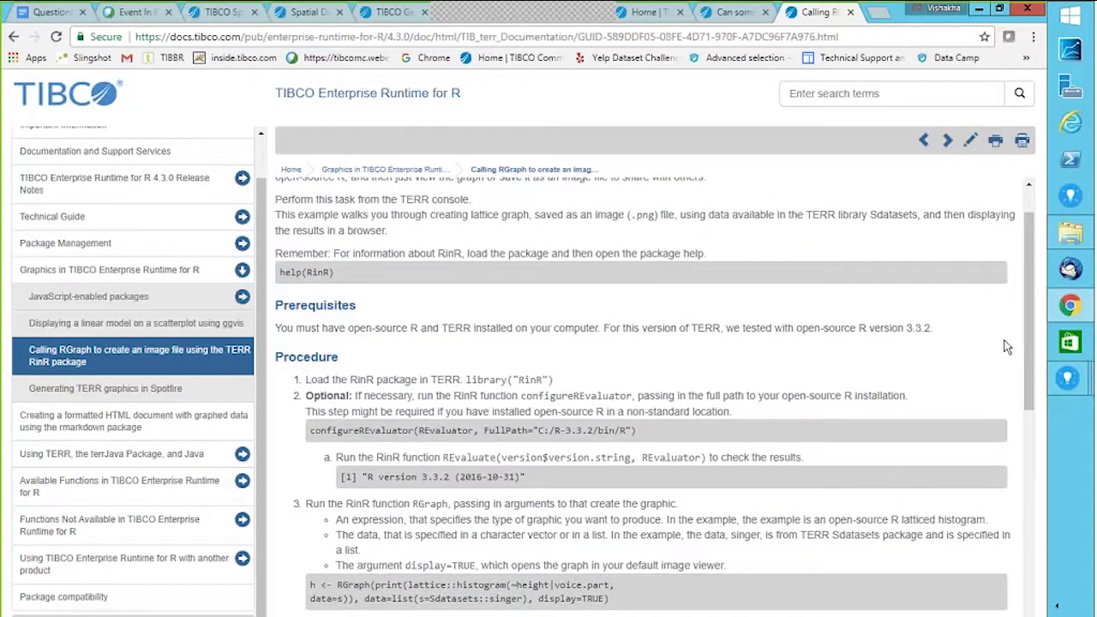